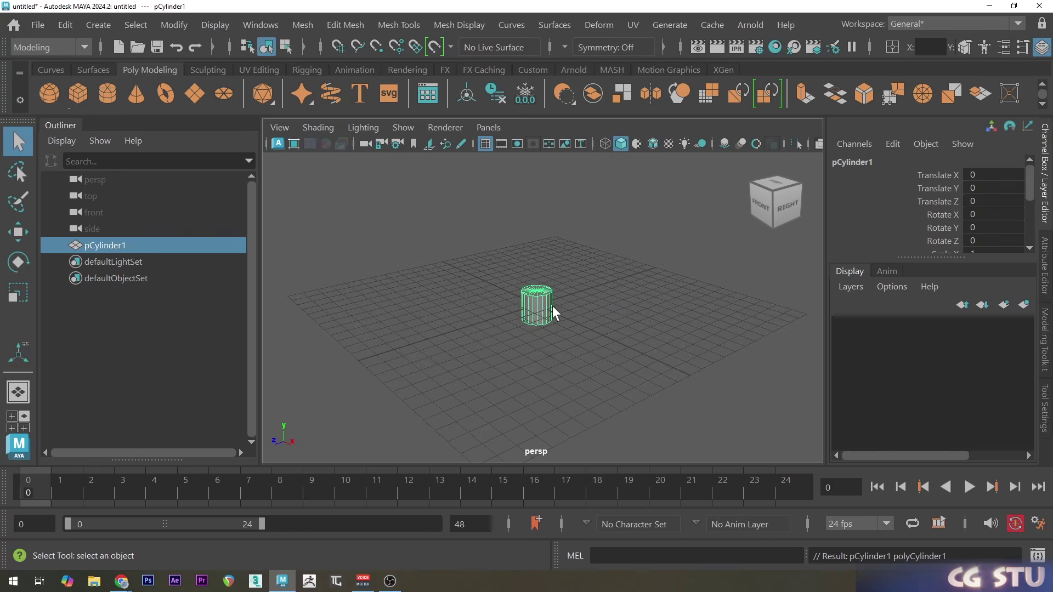
Rotate the first cylinder 90 degrees in X, shape it into a hollow muzzle, and adjust the height of the second cylinder behind it
key("e")
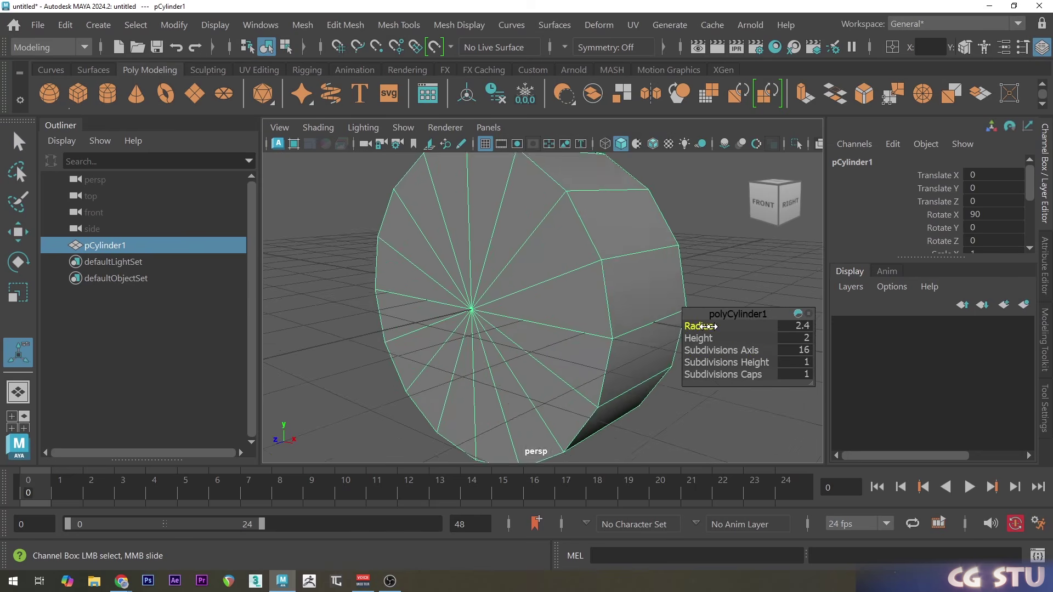
right_click_drag(613, 109, 596, 68)
right_click_drag(596, 68, 596, 68)
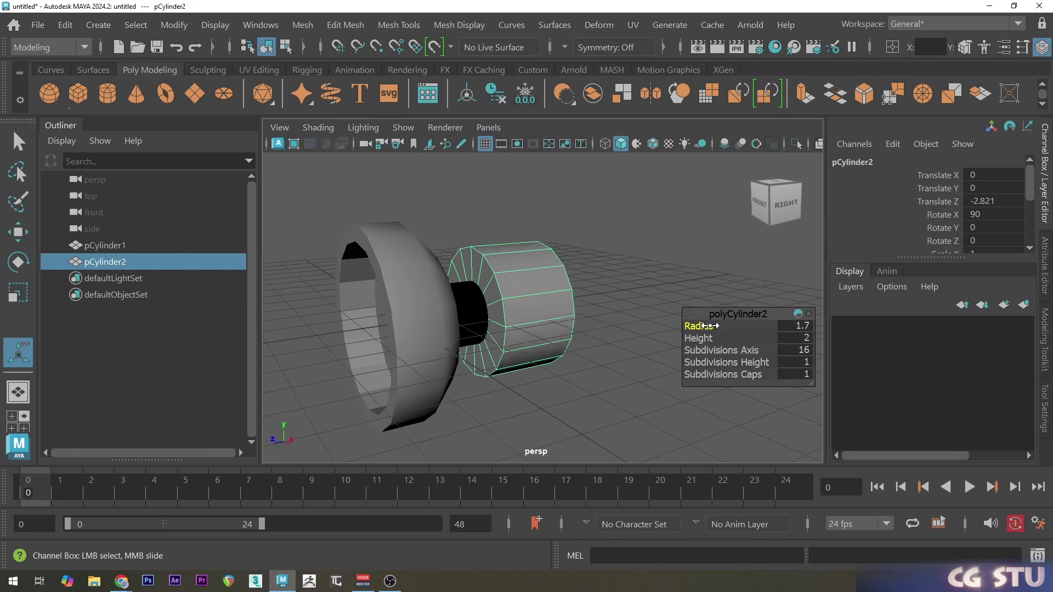
left_click_drag(696, 337, 745, 363)
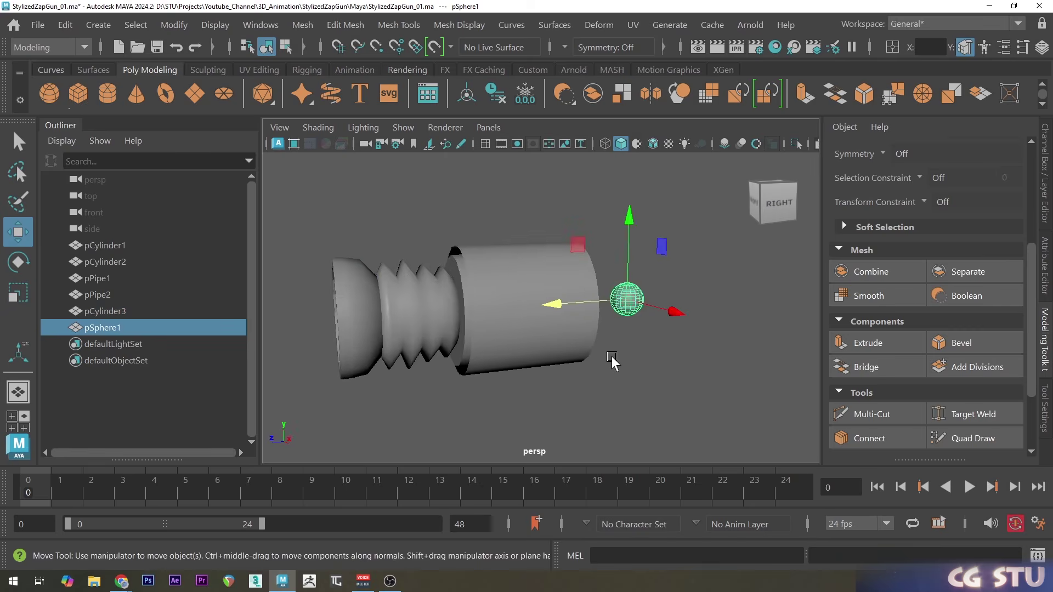
Connect the body cylinder's lengthwise edges with new edge loops and scale them outward to give the body a rounded bulge
left_click_drag(528, 209, 556, 378)
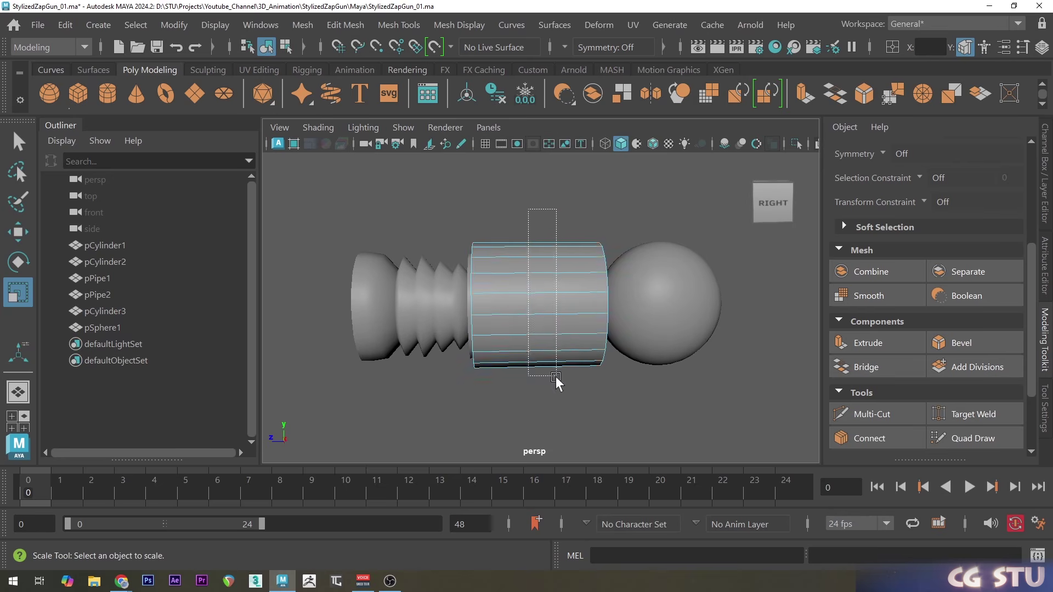
left_click(869, 438)
left_click_drag(484, 232, 484, 217)
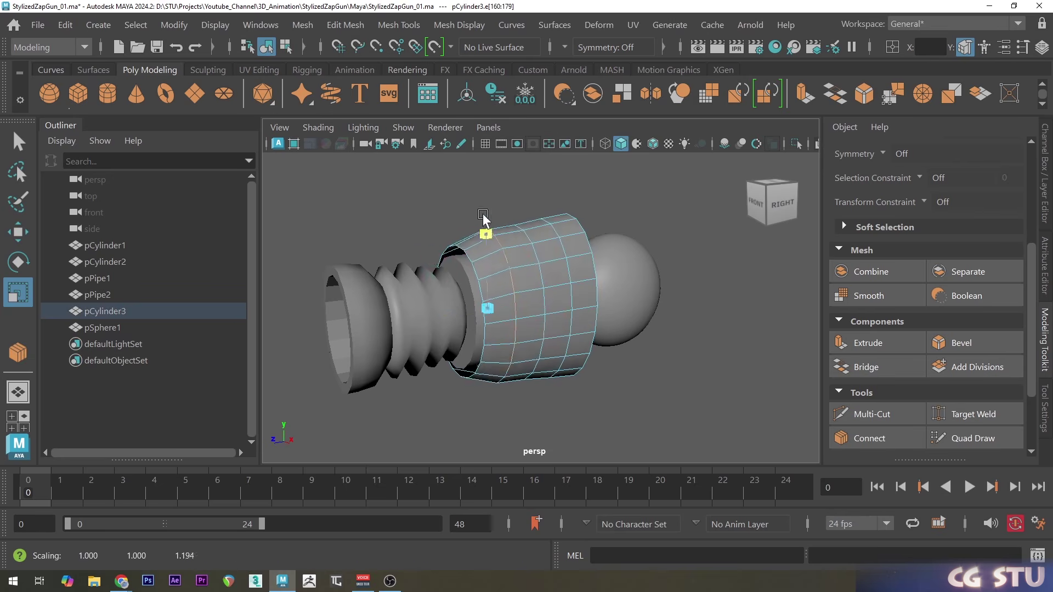
left_click_drag(540, 324, 550, 323)
key("w")
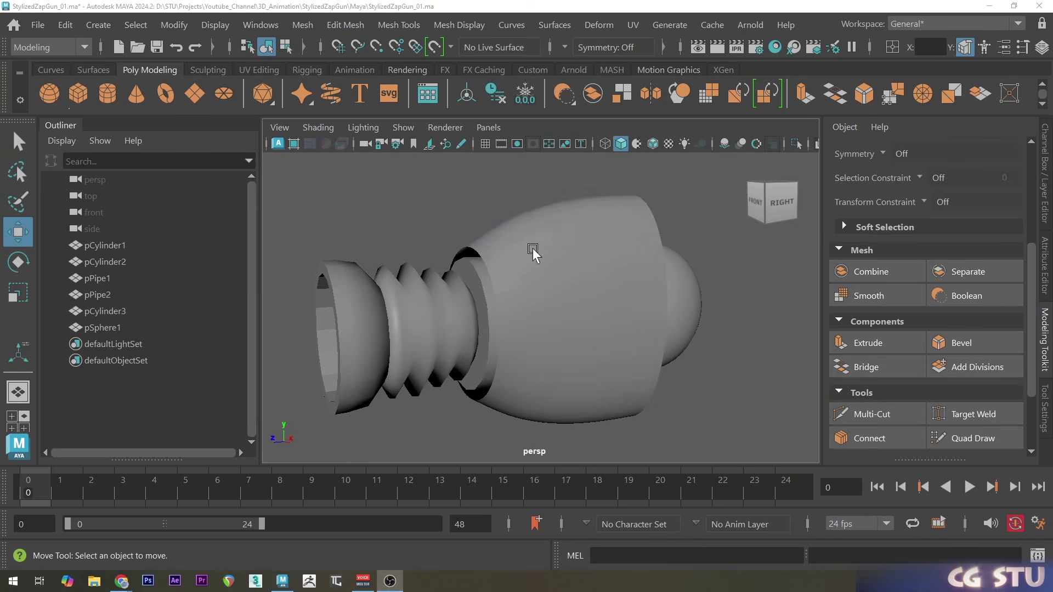
Make the rounded body mesh pCylinder3 a live surface and activate Quad Draw
left_click(549, 265)
right_click(513, 198)
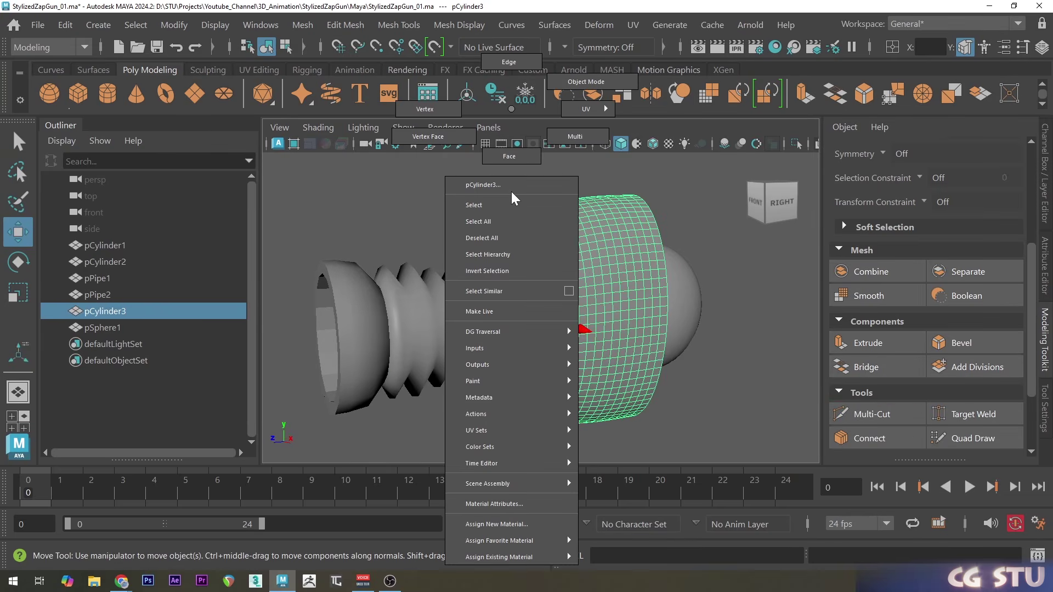
left_click(480, 312)
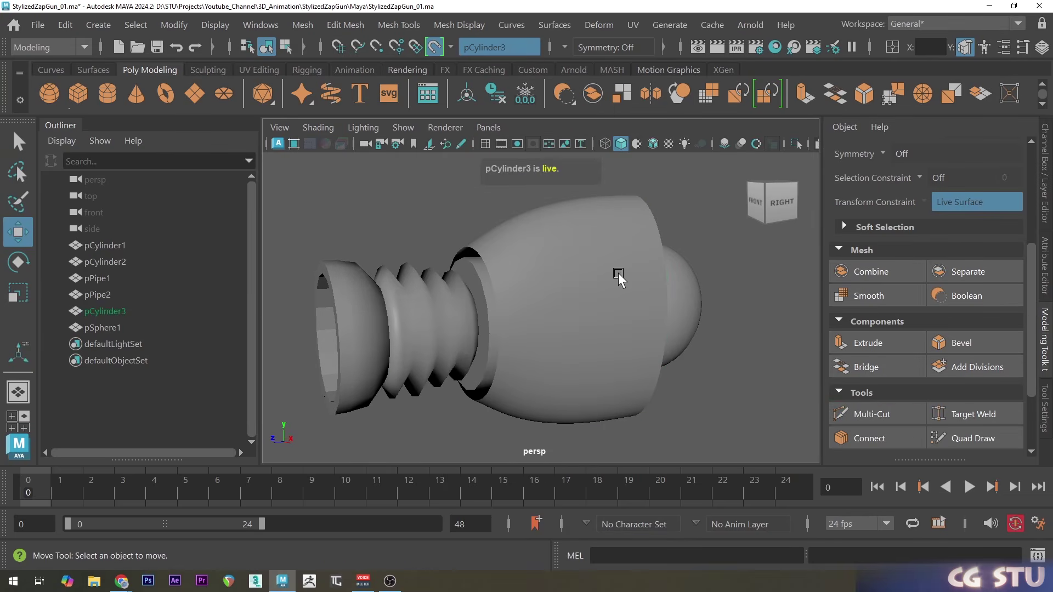
scroll(976, 292, "down", 3)
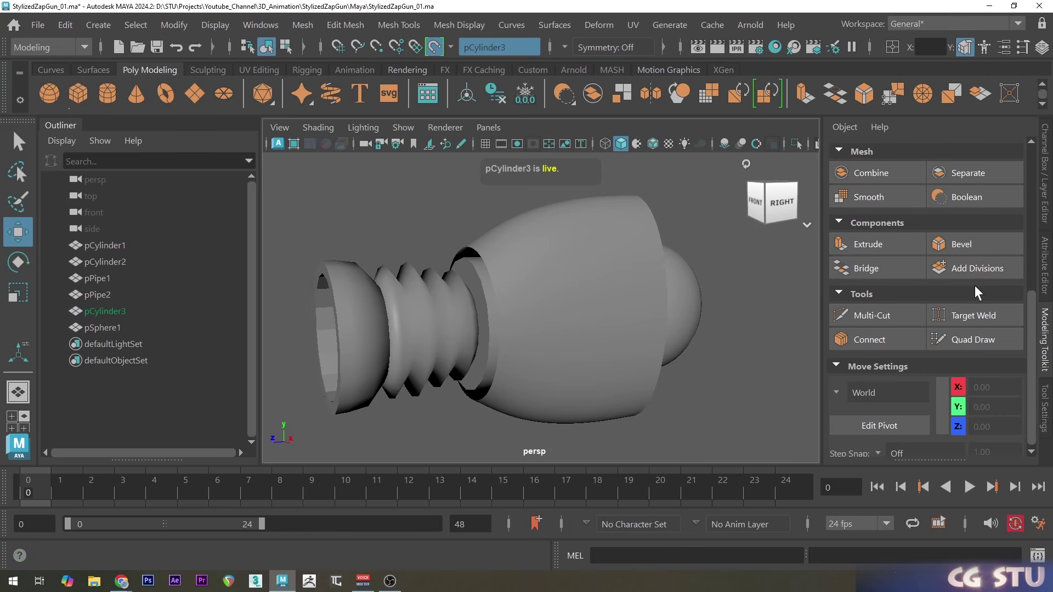
left_click(981, 346)
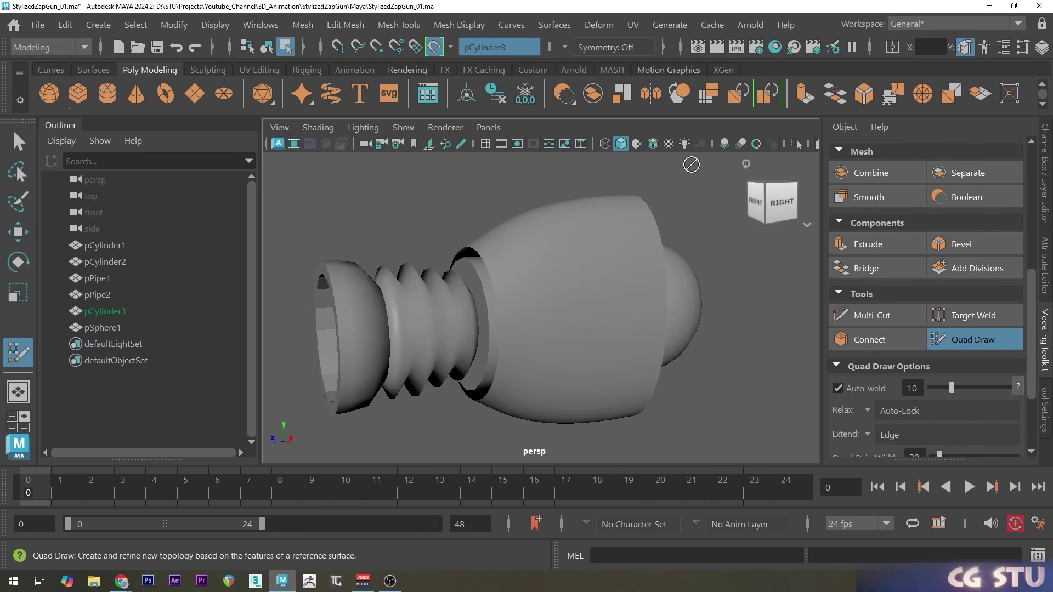
Draw a stepped quad strip outlining the armour panel on the body's side, with wireframe shown over the shading
left_click_drag(511, 317, 500, 296, "alt")
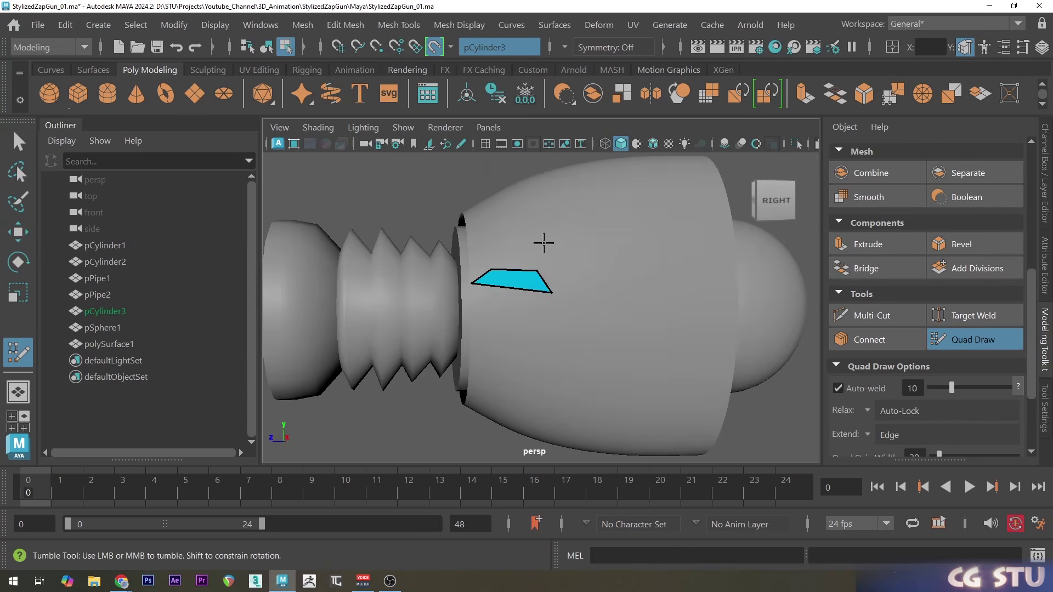
left_click(707, 256, "shift")
mouse_move(706, 256)
left_mouse_down("alt")
mouse_move(587, 289)
mouse_move(627, 252)
mouse_move(610, 252)
mouse_move(599, 217)
mouse_move(554, 206)
left_mouse_up("alt")
left_click(627, 252, "shift")
key("alt+5")
middle_click_drag(591, 259, 585, 261, "alt")
scroll(585, 261, "up", 4)
mouse_move(585, 261)
left_mouse_down("alt")
mouse_move(559, 284)
mouse_move(510, 247)
mouse_move(474, 256)
mouse_move(482, 301)
mouse_move(535, 359)
mouse_move(540, 351)
left_mouse_up("alt")
scroll(559, 285, "down", 3)
key("ctrl+z")
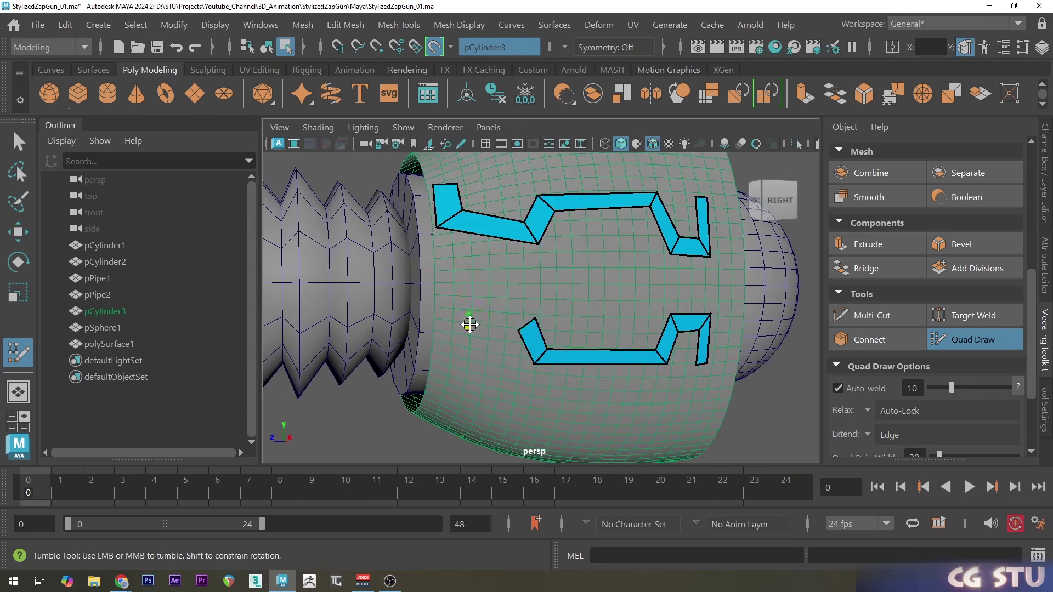
Extend the lower quad outline on the body's side toward the muzzle end
right_click_drag(540, 351, 541, 330, "alt")
left_click(509, 364, "shift")
mouse_move(541, 331)
left_mouse_down("alt")
mouse_move(510, 364)
mouse_move(620, 308)
left_mouse_up("alt")
left_click(620, 307, "shift")
middle_click_drag(620, 308, 613, 299, "alt")
mouse_move(613, 299)
left_mouse_down("alt")
mouse_move(560, 303)
mouse_move(597, 357)
mouse_move(541, 336)
mouse_move(627, 306)
left_mouse_up("alt")
right_click_drag(627, 305, 652, 323, "alt")
left_click_drag(652, 323, 647, 332, "alt")
Insert matching edge loops across the facing border strips of the upper armour panel
left_click(615, 333, "ctrl")
left_click(649, 330, "ctrl")
left_click(578, 340, "ctrl")
left_click(624, 223, "ctrl")
left_click(590, 230, "ctrl")
left_click(654, 217, "ctrl")
left_click(557, 241, "ctrl")
Fill the gap between the subdivided border strips with quads and insert an edge loop across them
left_click(559, 288, "shift")
left_click(596, 280, "shift")
left_click(631, 274, "shift")
left_click_drag(466, 285, 581, 296, "alt")
left_click(606, 258, "ctrl")
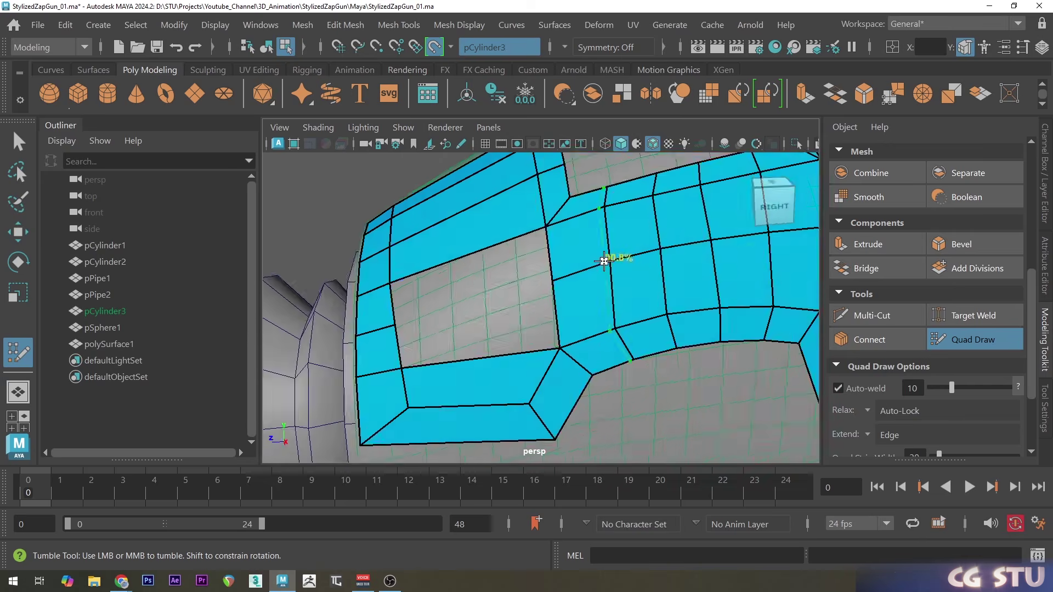
Fill the remaining opening at the muzzle end of the upper armour panel with quads
left_click_drag(606, 258, 559, 307, "alt")
middle_click_drag(559, 307, 545, 317, "alt")
left_click(581, 323, "shift")
left_click(648, 306, "shift")
right_click_drag(648, 305, 630, 351, "alt")
left_click_drag(631, 351, 604, 387, "alt")
right_click_drag(604, 387, 557, 334, "alt")
left_click_drag(557, 334, 557, 263, "alt")
middle_click_drag(557, 263, 573, 296, "alt")
left_click_drag(574, 296, 585, 277, "alt")
right_click_drag(585, 278, 597, 290, "alt")
left_click_drag(598, 291, 426, 314, "alt")
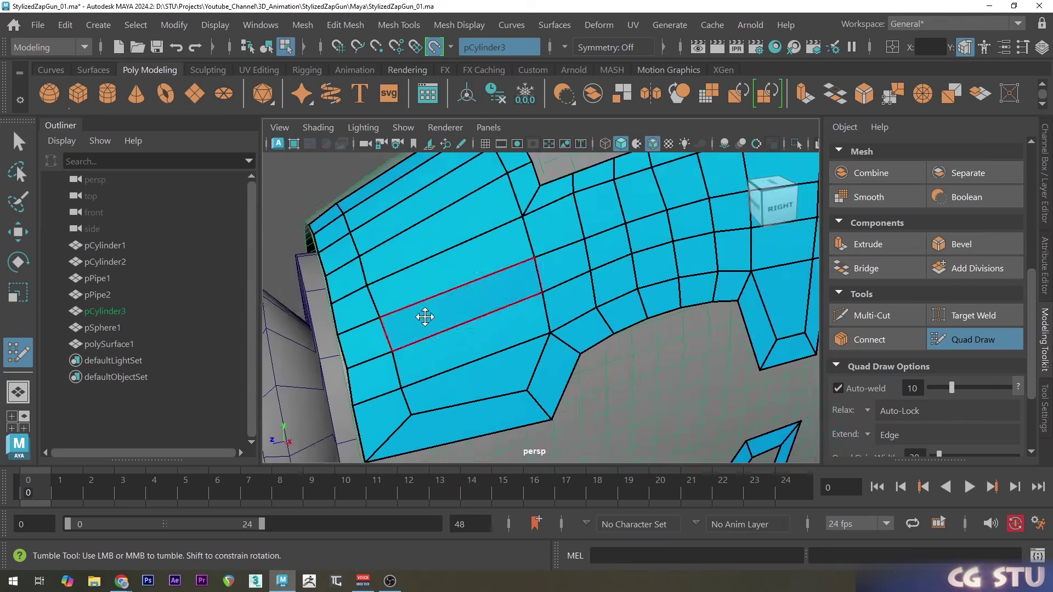
Insert further edge loops across the long quads of the armour panels to form an even grid
left_click(425, 315, "ctrl")
middle_click_drag(425, 315, 477, 235, "alt")
left_click(477, 236, "ctrl")
left_click_drag(477, 236, 538, 343, "alt")
left_click(538, 343, "ctrl")
right_click_drag(538, 343, 527, 307, "alt")
left_click_drag(526, 307, 565, 286, "alt")
right_click_drag(565, 286, 597, 307, "alt")
left_click_drag(597, 307, 554, 324, "alt")
middle_click_drag(553, 324, 529, 350, "alt")
left_click(529, 350, "ctrl")
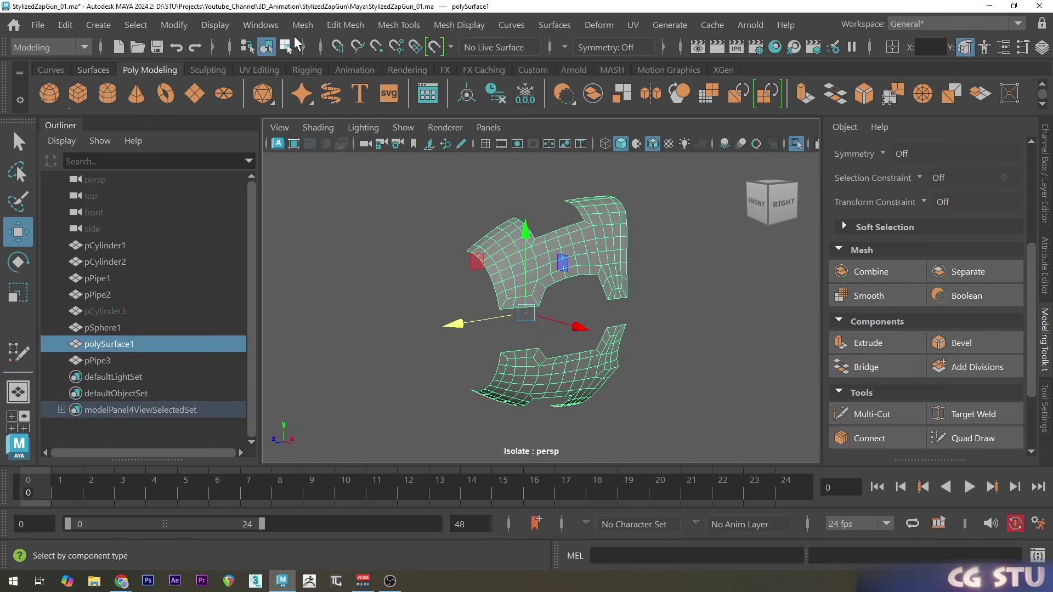
Mirror the isolated armour panel mesh polySurface1 and extrude it to give the panels thickness
left_click(302, 24)
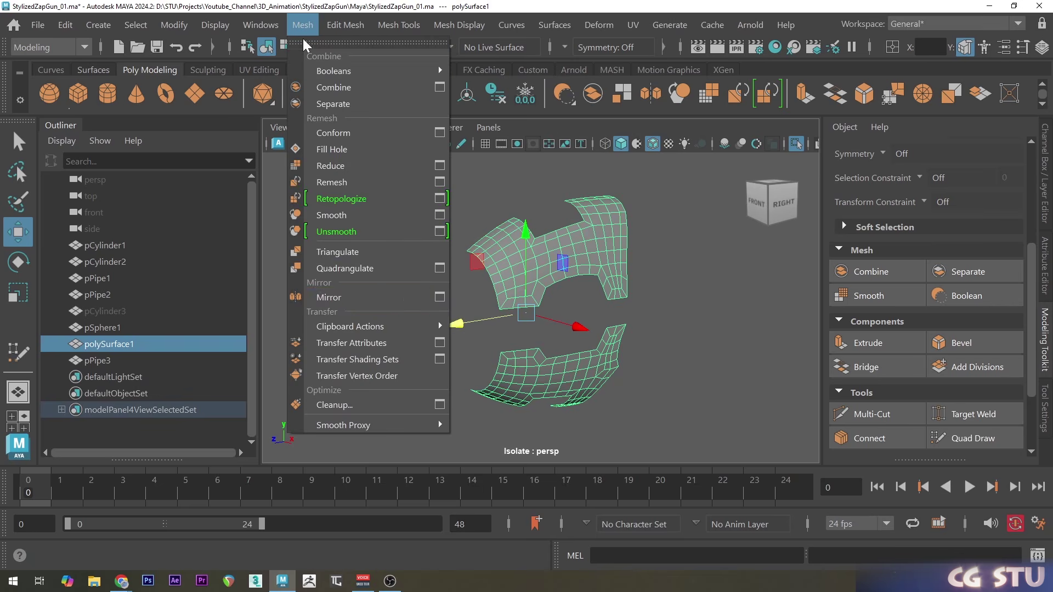
left_click(329, 298)
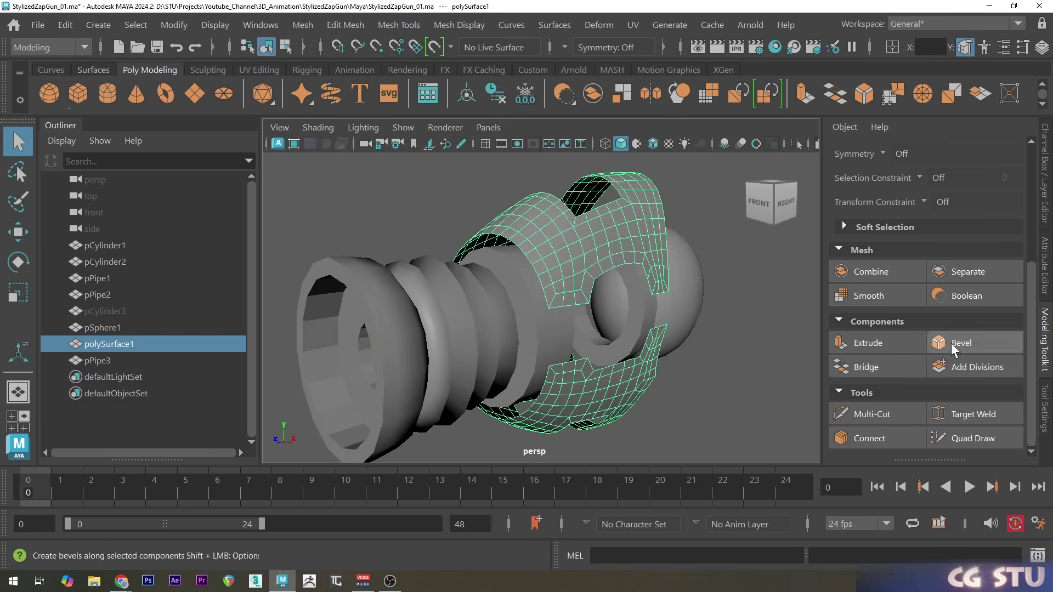
left_click(868, 342)
middle_click_drag(700, 312, 692, 292)
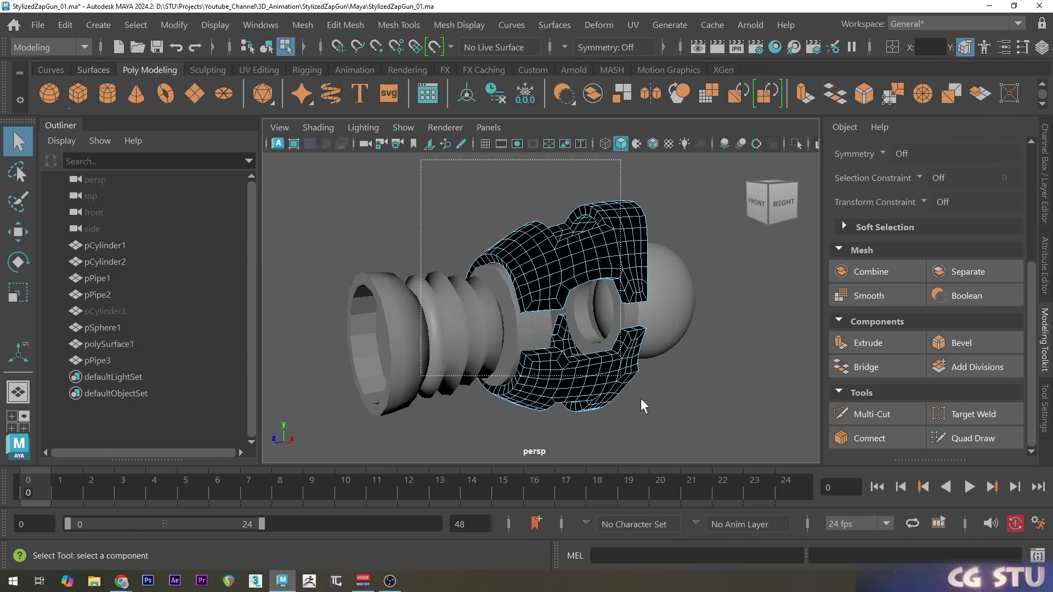
Select all components of the extruded armour panels and correct their black shading
left_click_drag(640, 398, 666, 425)
right_click_drag(472, 216, 631, 212, "shift")
left_click(622, 241)
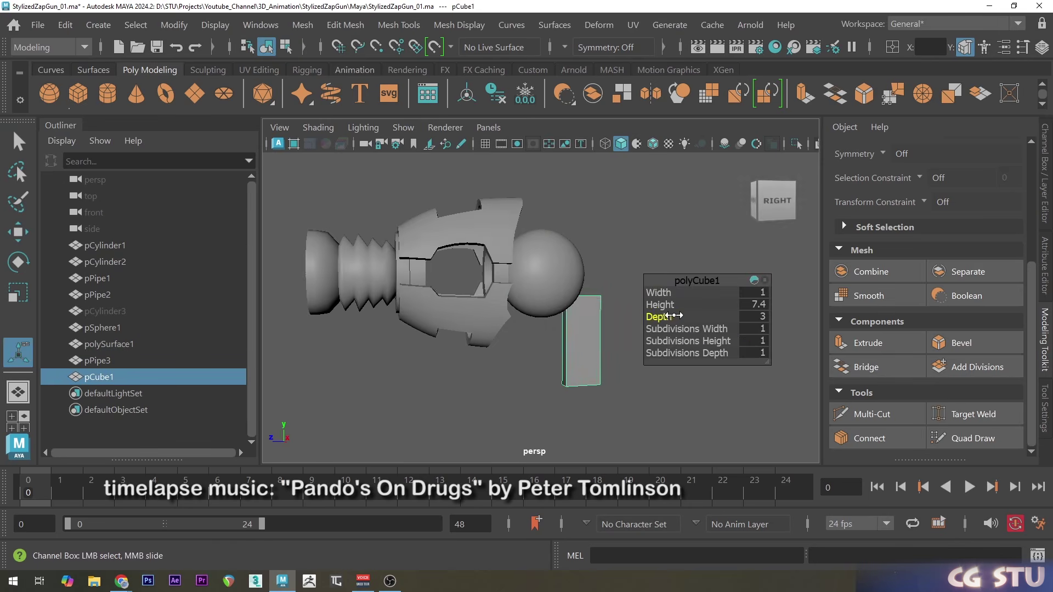
Increase the height subdivisions of the new grip cube pCube1
left_click_drag(688, 340, 712, 341)
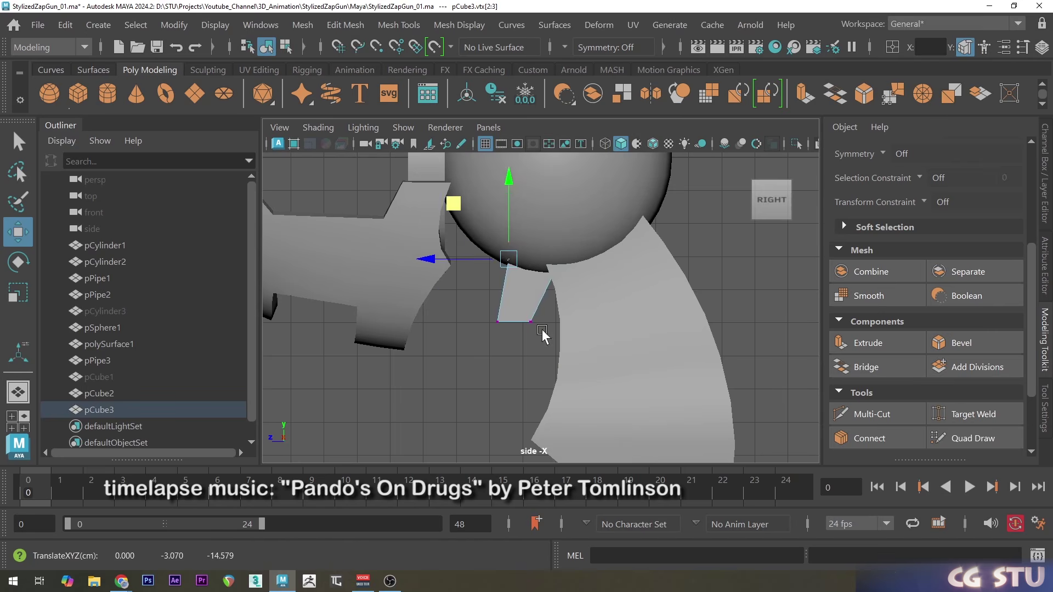
Draw a quad strip down the front edge of the live grip mesh and onto its lower section
left_click(498, 255, "shift")
scroll(499, 255, "down", 3)
left_click_drag(499, 255, 524, 299, "alt")
middle_click_drag(571, 343, 586, 290, "alt")
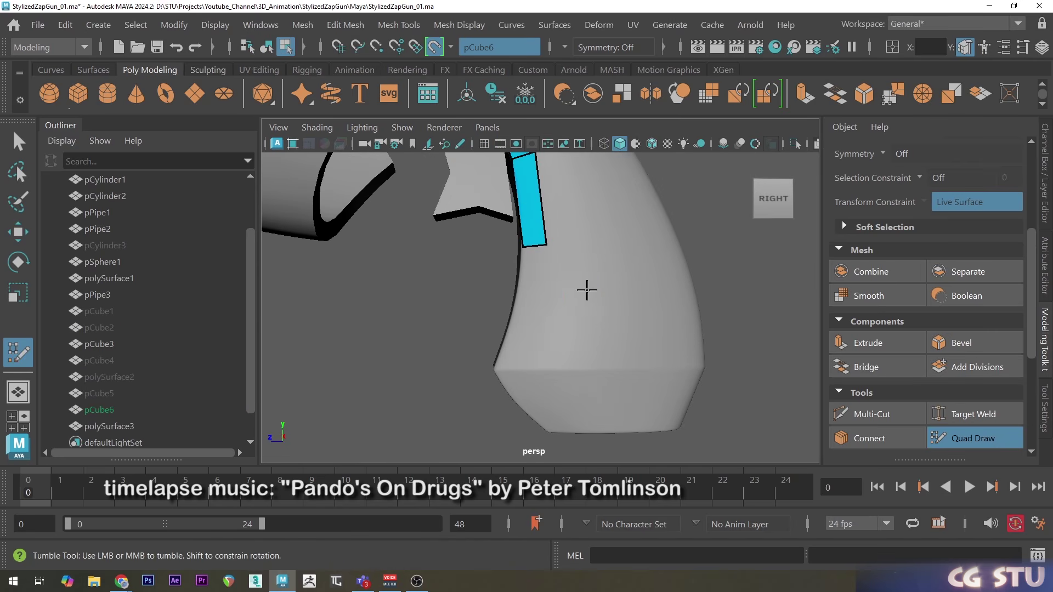
left_click(534, 360)
left_click(564, 317, "shift")
left_click(497, 369)
left_click(521, 313, "shift")
middle_click_drag(533, 364, 522, 320, "alt")
middle_click_drag(554, 224, 576, 279, "alt")
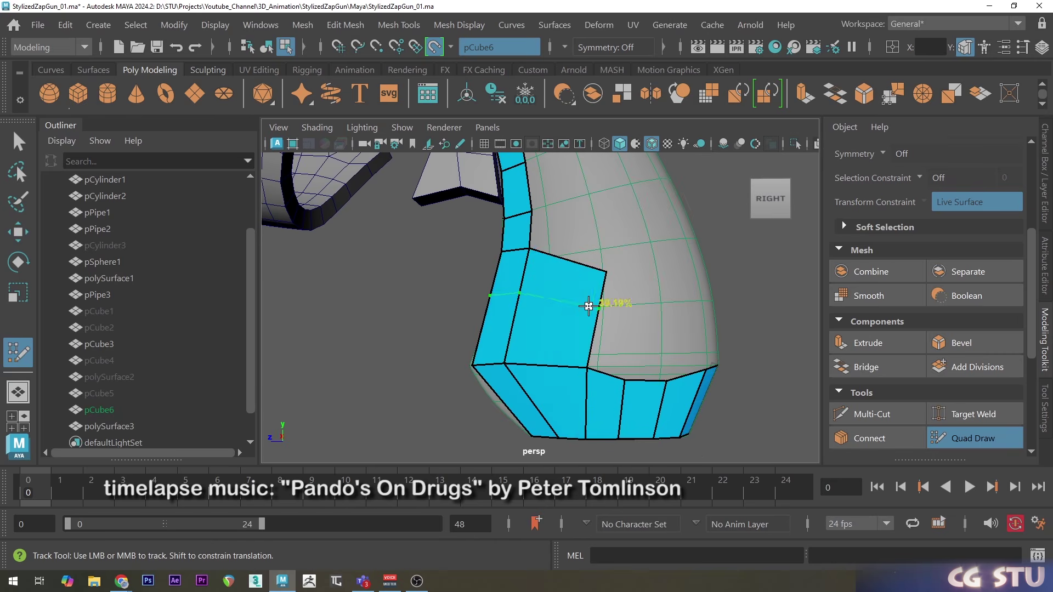
Subdivide the quads on the grip's lower front panel with edge loops and relax them into an even grid
left_click(565, 258, "shift")
left_click(617, 324, "shift")
left_click(521, 291, "shift")
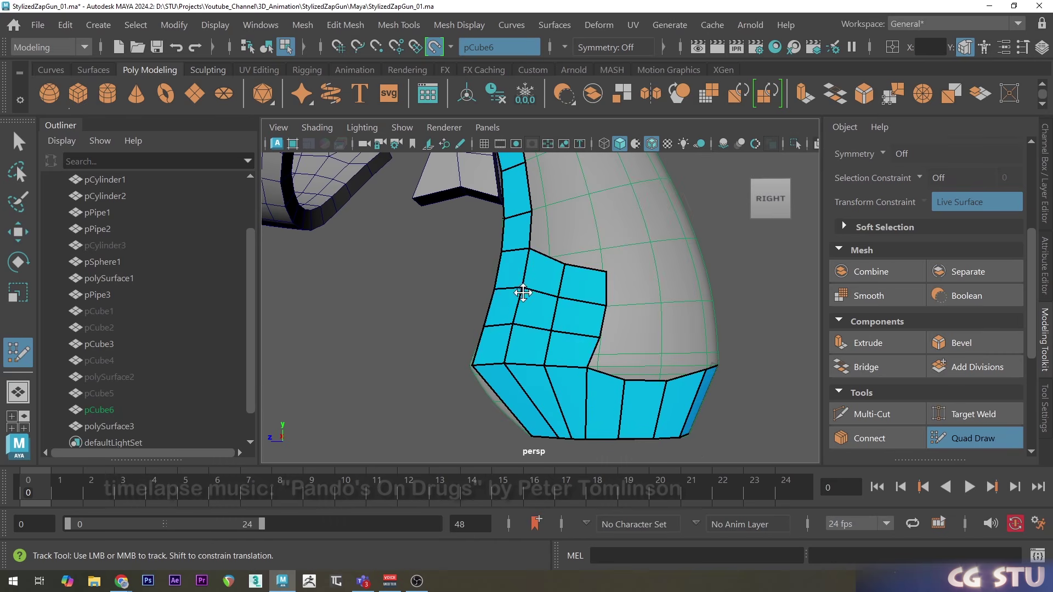
Mirror the grip panel mesh polySurface3 across the X axis and extrude it for thickness
left_click(302, 24)
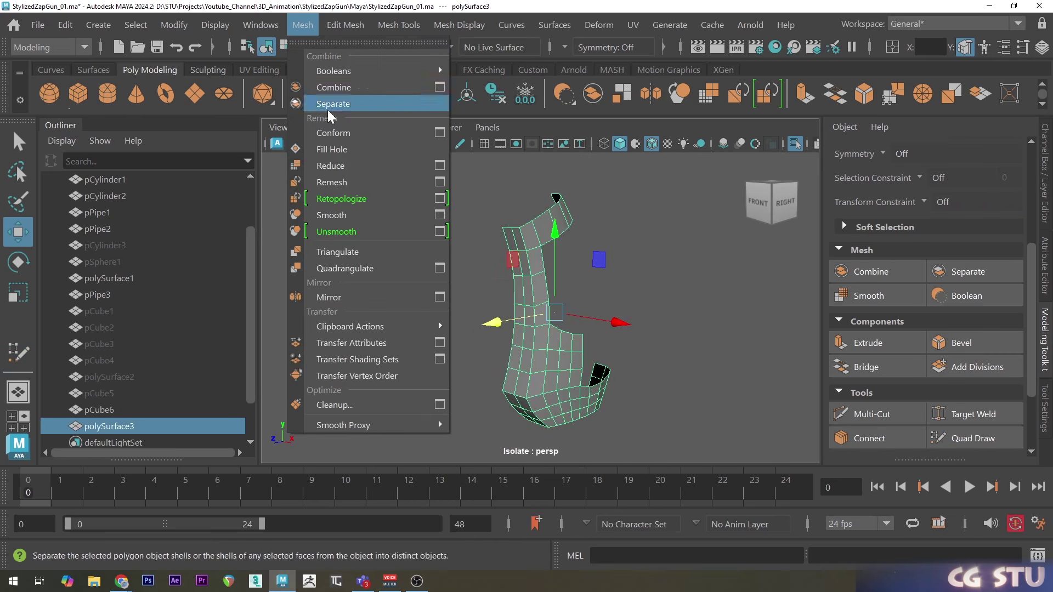
left_click(329, 298)
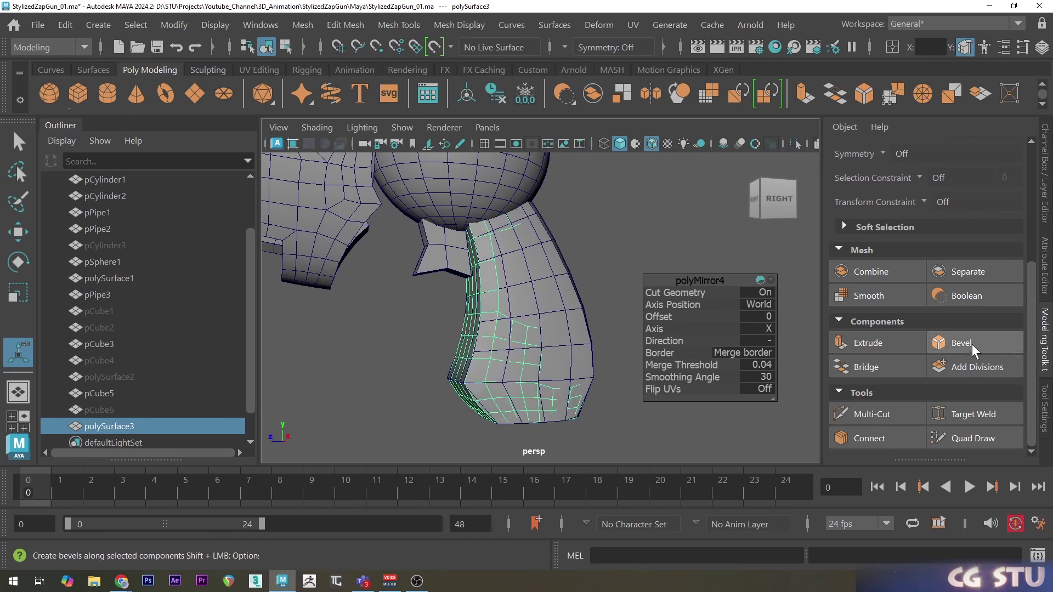
left_click(883, 344)
middle_click_drag(643, 249, 650, 250)
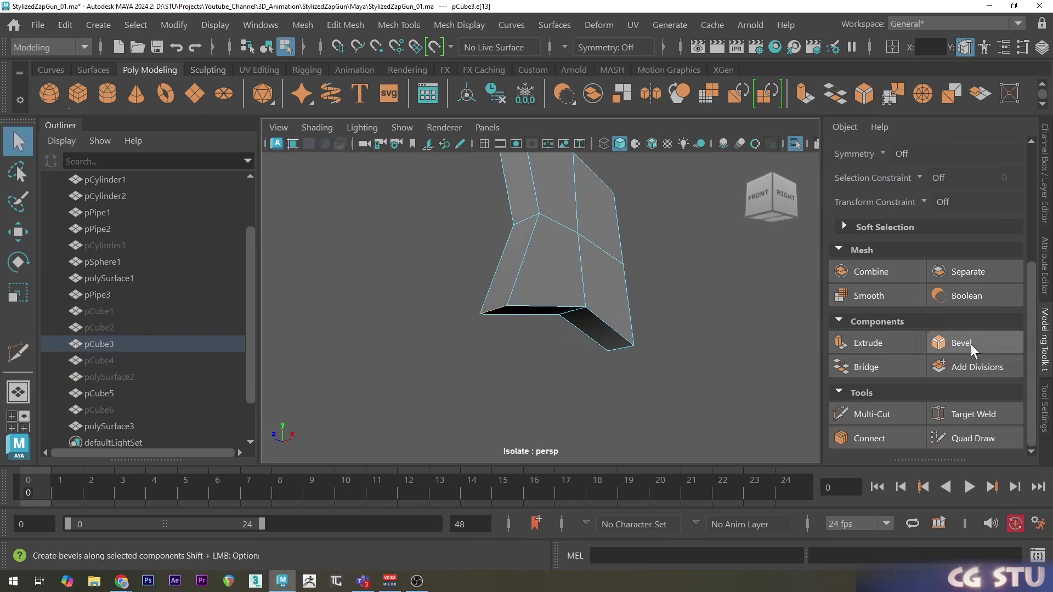
Bevel the selected edges of the trigger mesh pCube3 and mirror the trigger
left_click(954, 343)
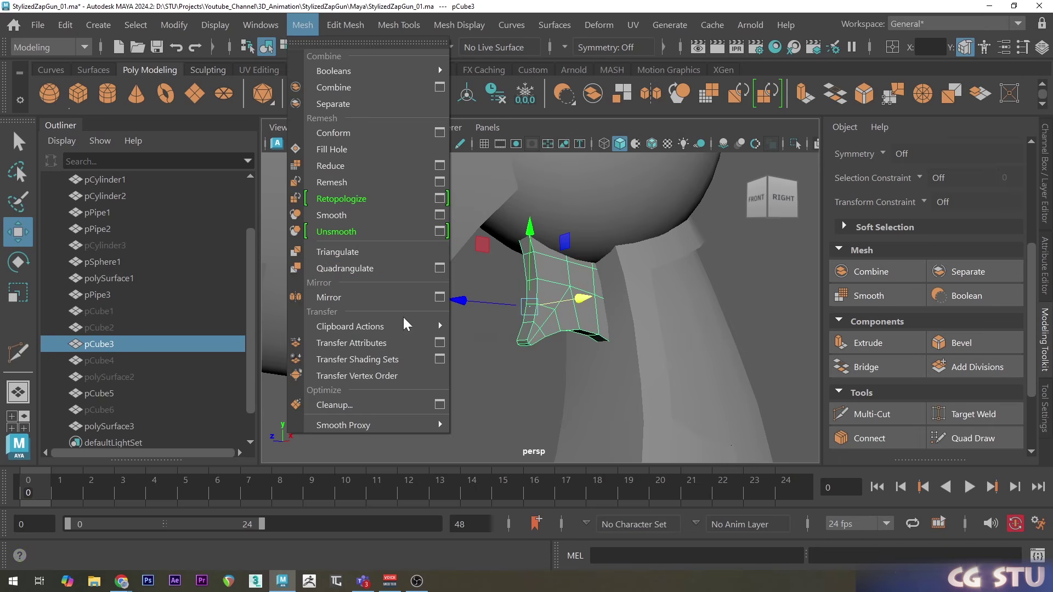
left_click(404, 295)
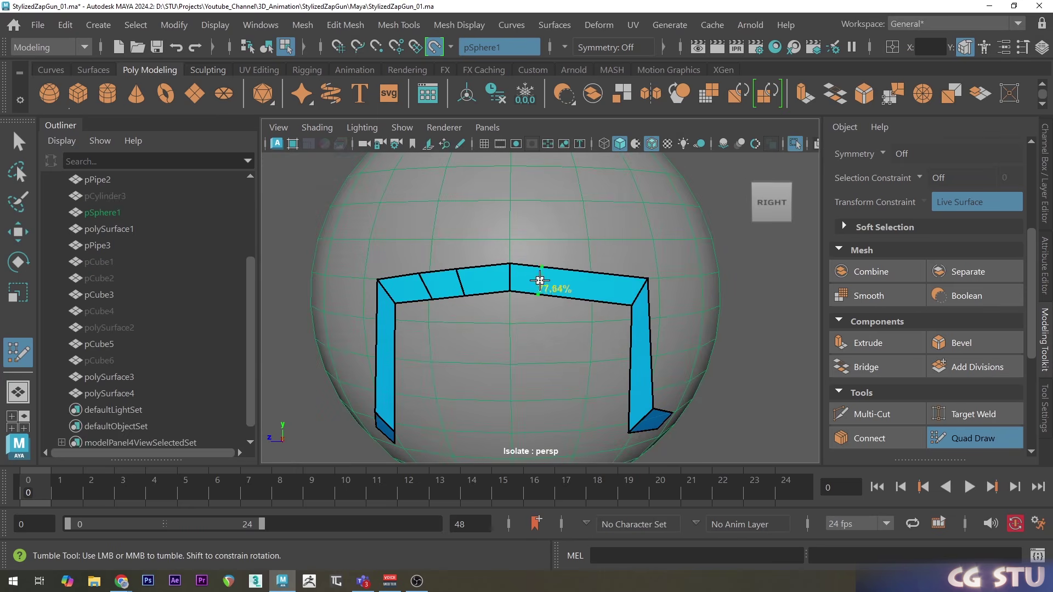
Subdivide the quad strip on the live sphere and fill the panel inside it with quads
mouse_move(448, 284)
left_mouse_down("alt")
mouse_move(616, 331)
mouse_move(521, 336)
mouse_move(470, 301)
mouse_move(623, 300)
mouse_move(620, 340)
left_mouse_up("alt")
left_click(561, 313)
left_click(559, 346, "shift")
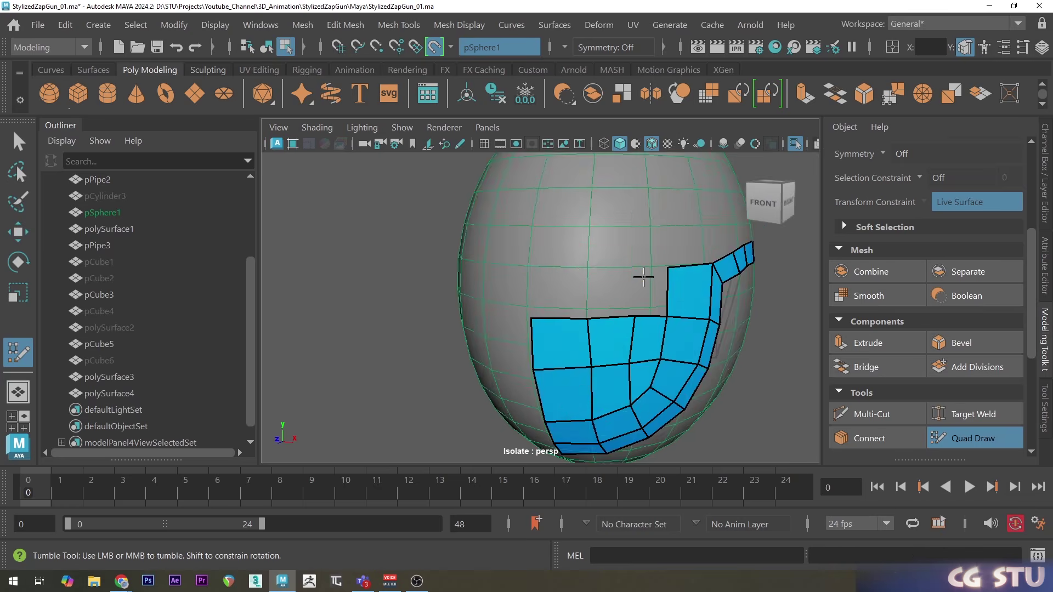
left_click(641, 277, "shift")
mouse_move(630, 270)
left_mouse_down("alt")
mouse_move(606, 313)
mouse_move(548, 301)
mouse_move(623, 298)
mouse_move(649, 285)
mouse_move(615, 300)
mouse_move(604, 254)
left_mouse_up("alt")
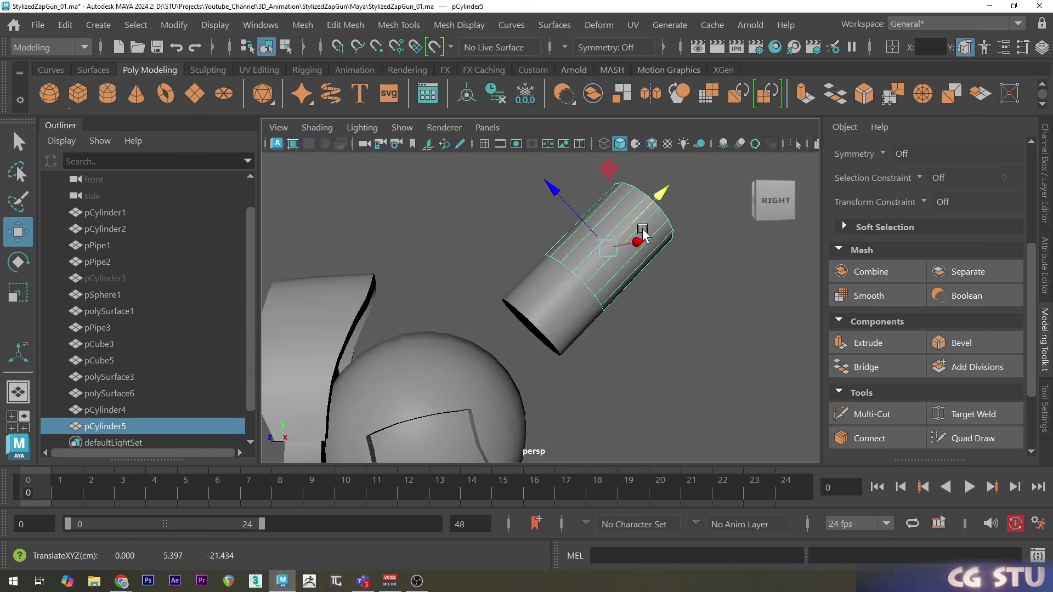
Scale the outer cylinder pCylinder5 of the angled tube behind the sphere
key("r")
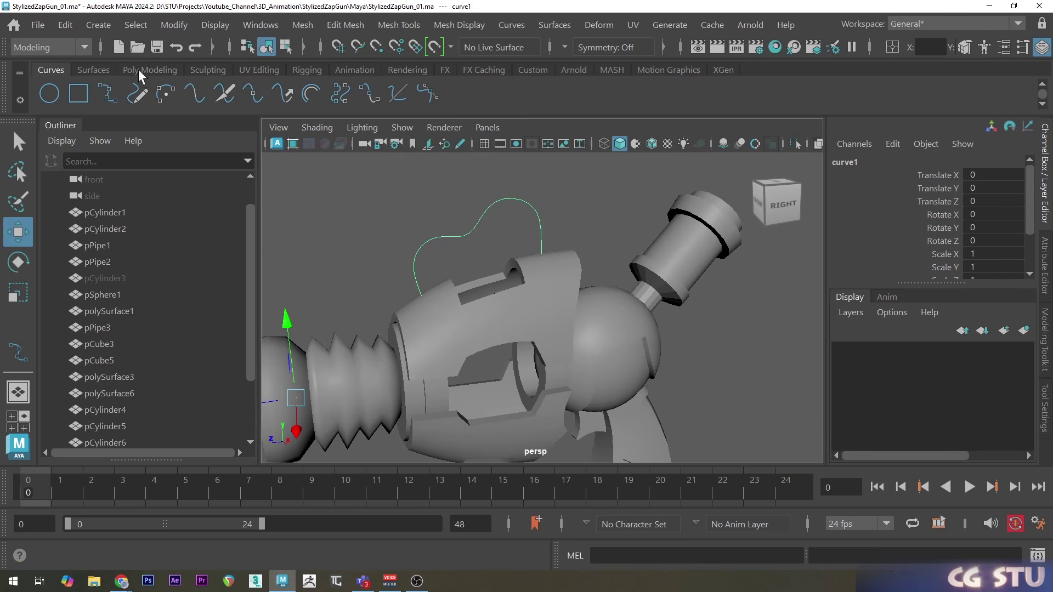
Create a sweep mesh from the curve above the body, with a thinner profile and higher interpolation precision
left_click(98, 24)
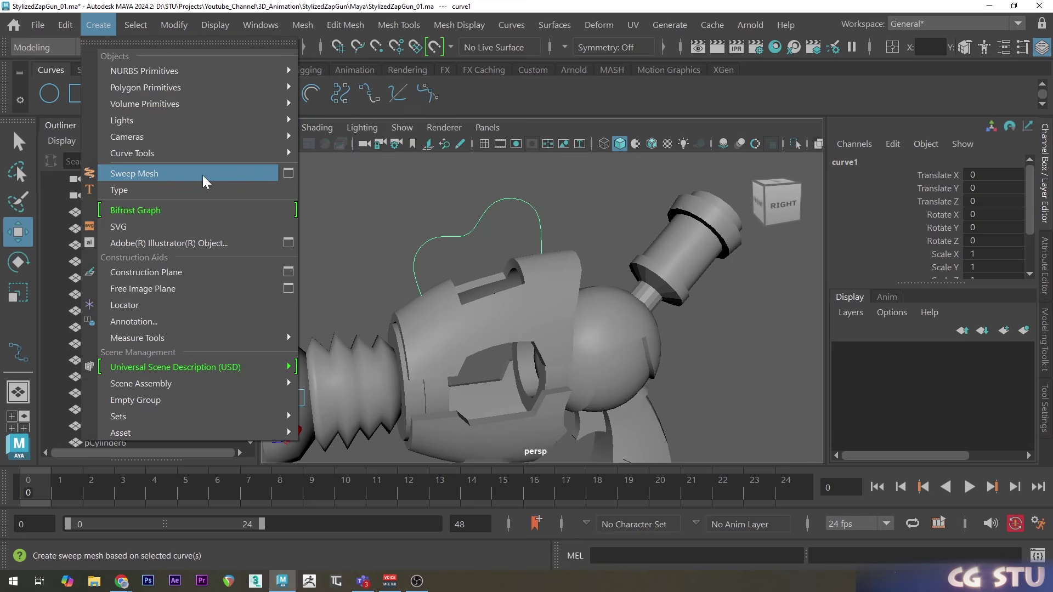
left_click(219, 173)
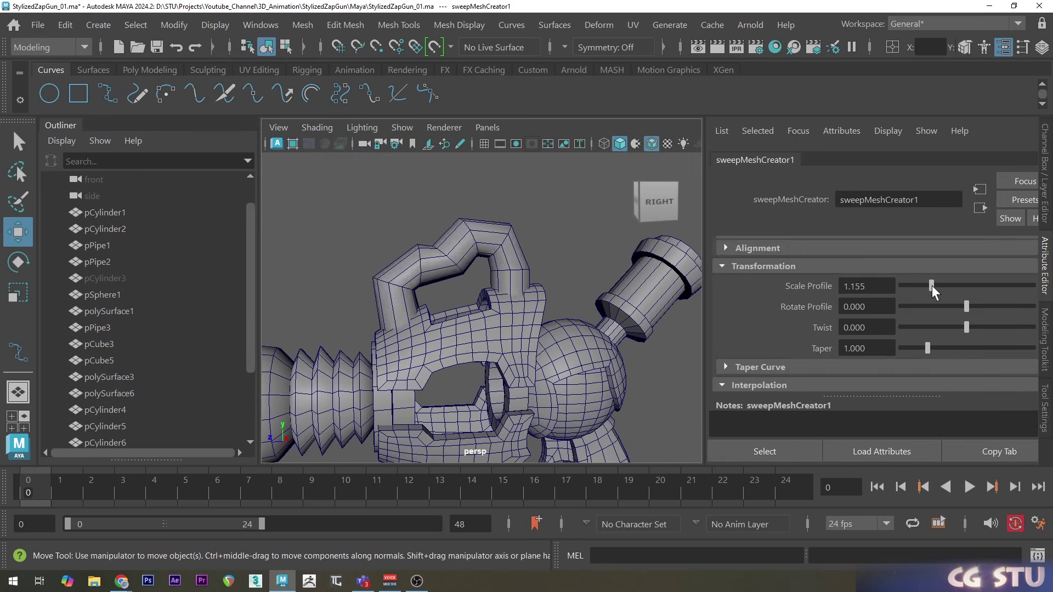
left_click_drag(931, 287, 926, 287)
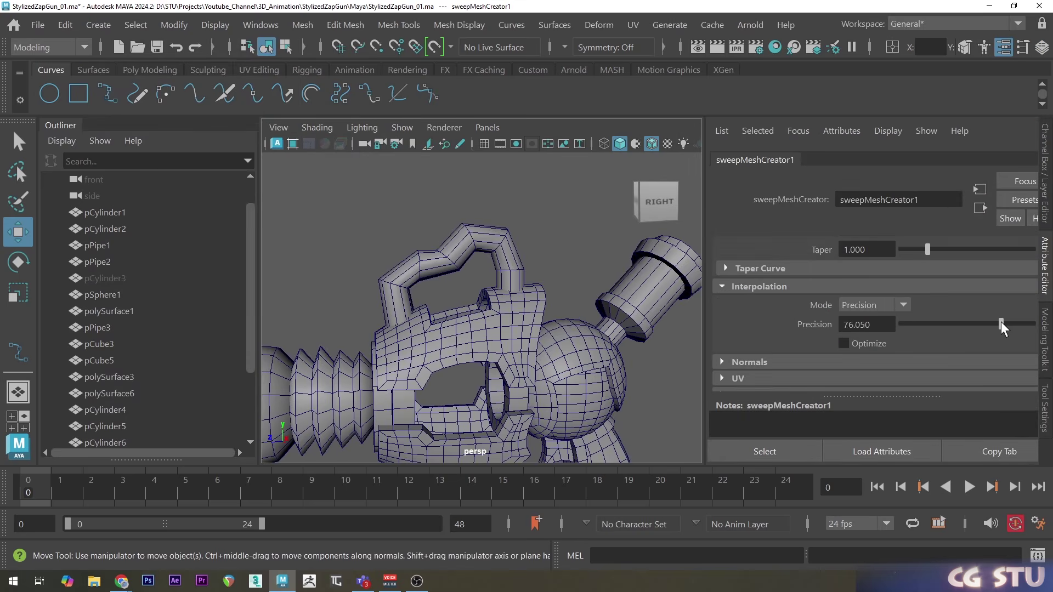
left_click_drag(1003, 327, 1008, 327)
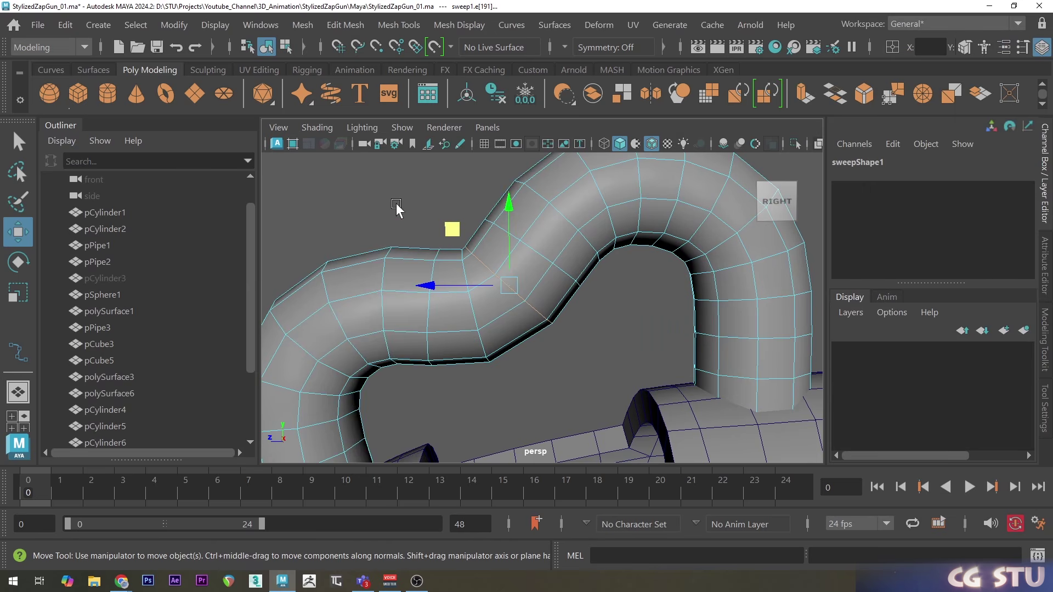
Slide the edge loop at the swept tube's dip and connect a new edge loop beside it
right_click_drag(376, 211, 384, 337, "shift")
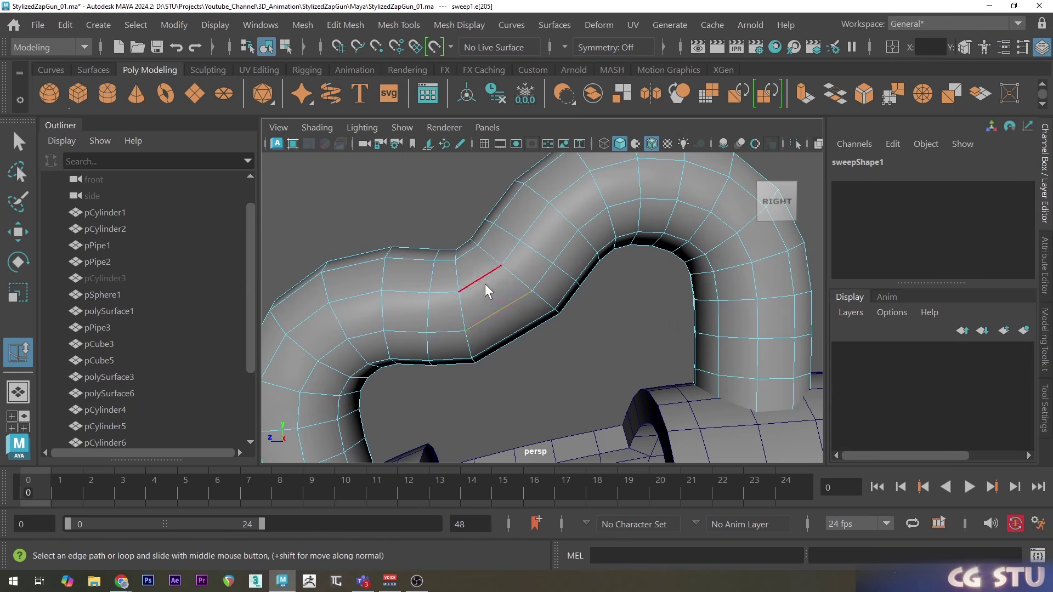
left_click(1045, 340)
left_click(882, 440)
key("w")
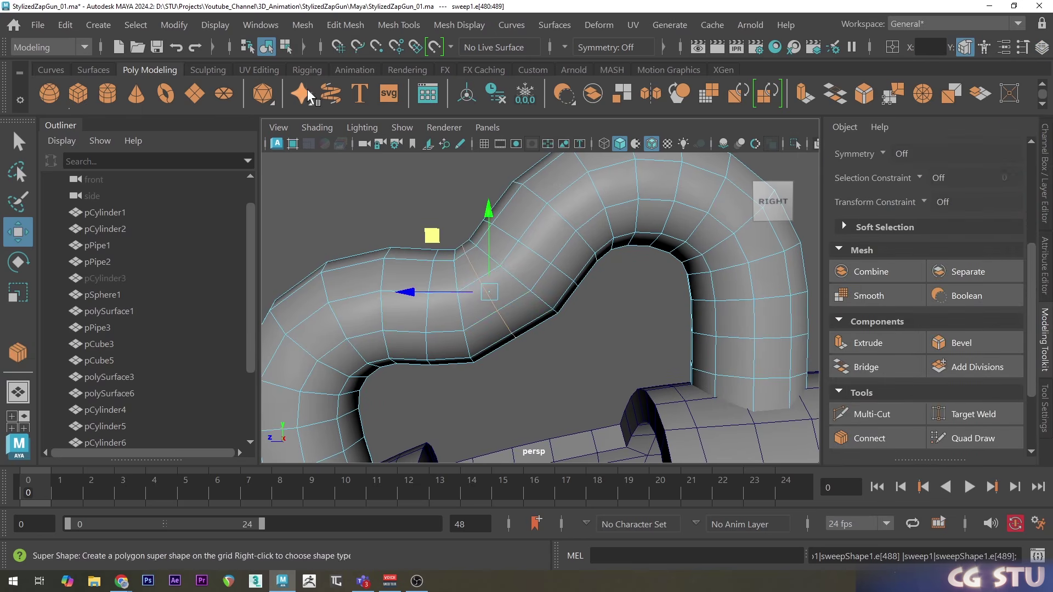
left_click(345, 25)
left_click(387, 379)
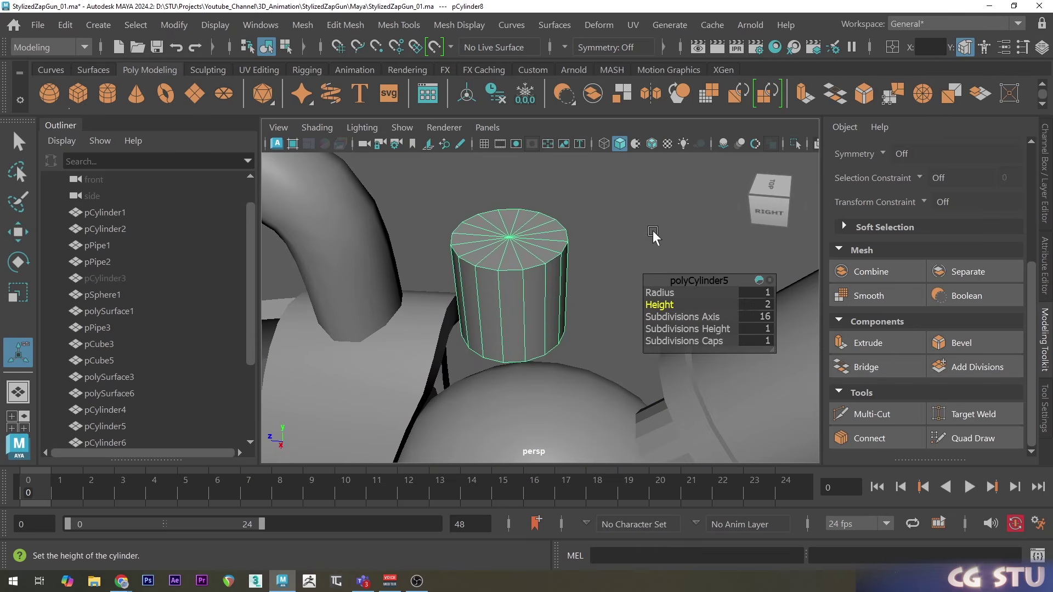
Shorten the new cylinder and replace its cap faces by deleting them and filling the open ends
middle_click_drag(652, 233, 635, 228)
right_click_drag(611, 267, 613, 314, "ctrl")
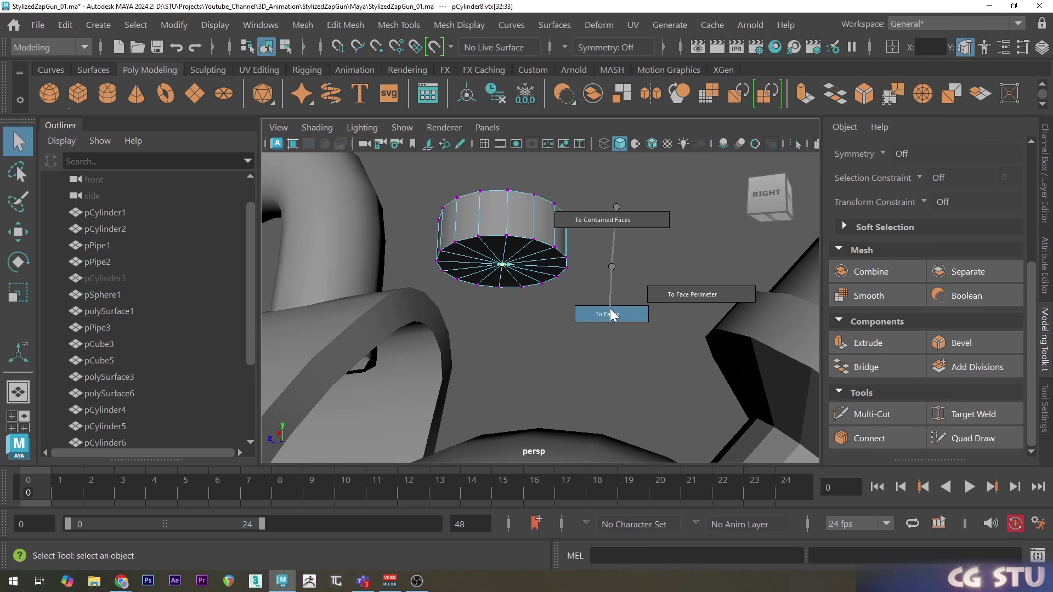
key("Delete")
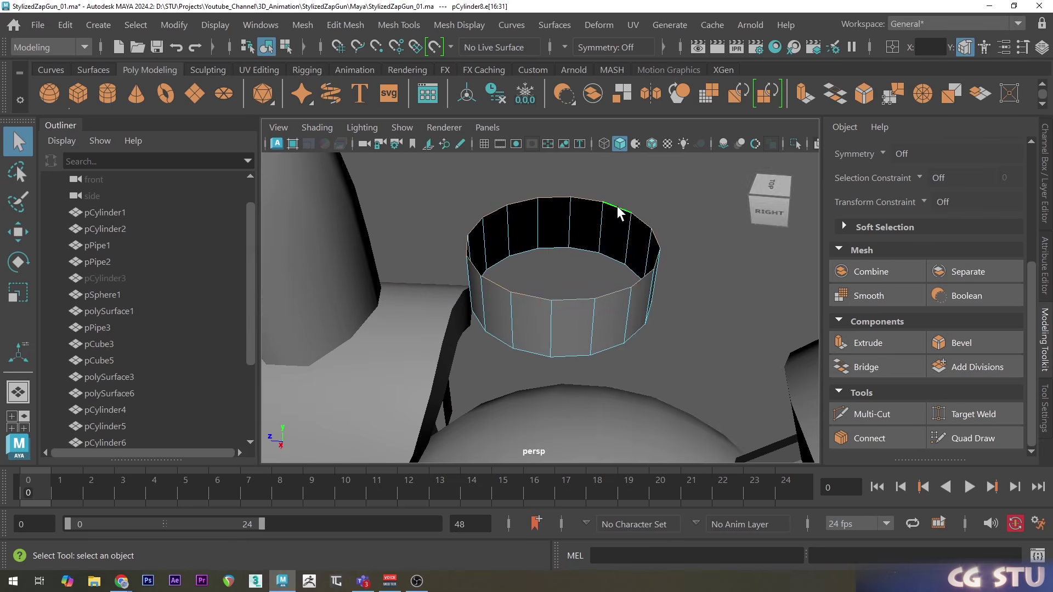
right_click_drag(679, 253, 665, 449, "shift")
right_click_drag(665, 450, 665, 450, "shift")
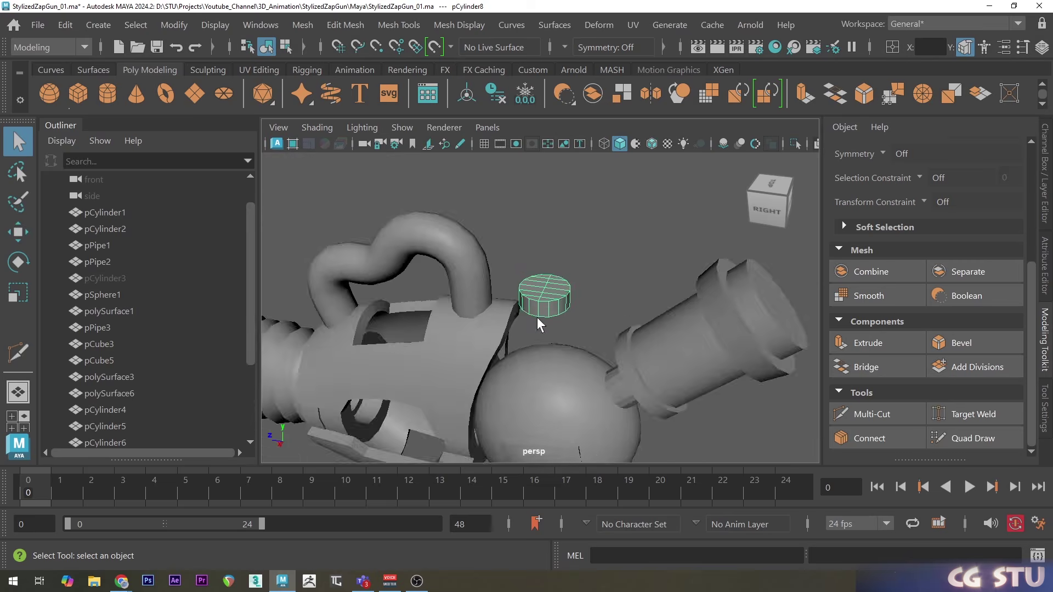
Move the short cylinder onto the base of the swept tube above the body as a collar
left_click_drag(537, 317, 559, 299, "alt")
scroll(559, 299, "up", 4)
key("w")
left_click_drag(500, 218, 393, 250)
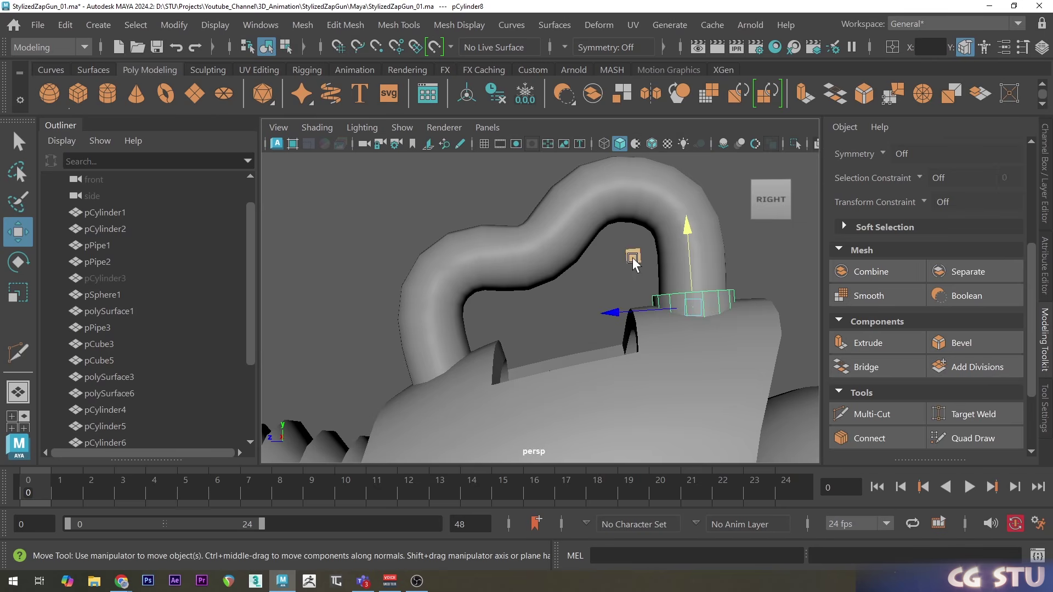
left_click_drag(497, 313, 382, 321)
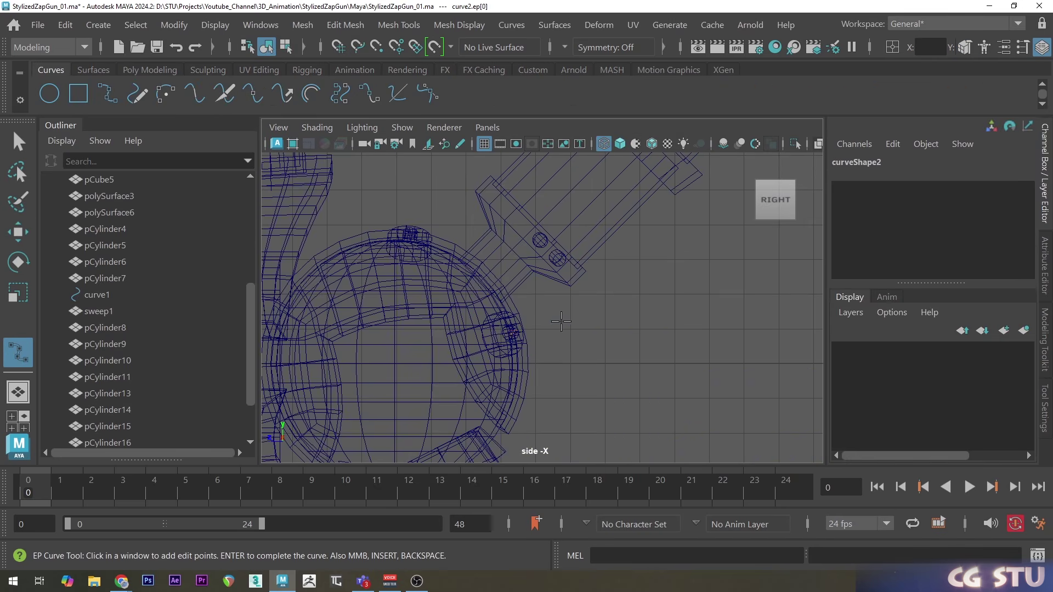
Draw a looping EP curve between the small connectors of the sphere and the angled tube, and move its control vertices sideways
left_click(575, 296)
left_click(638, 274)
left_click(593, 303)
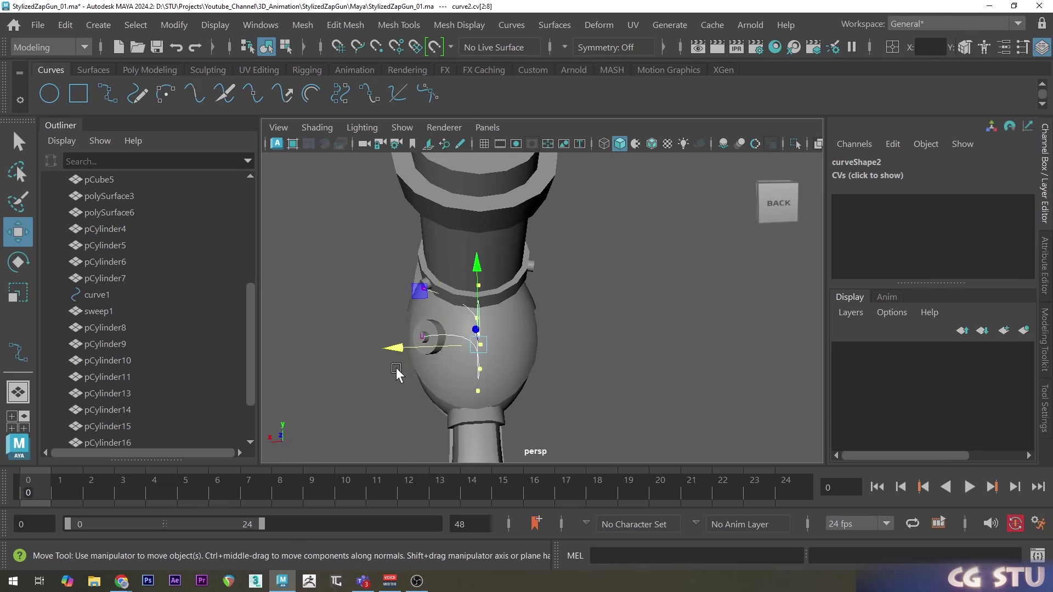
left_click_drag(461, 351, 379, 351)
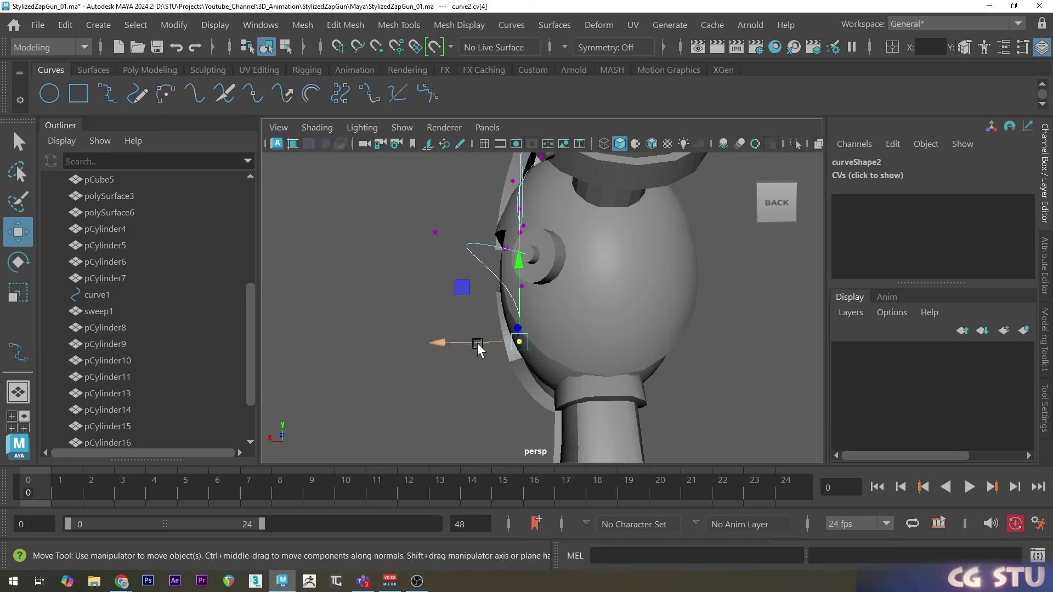
left_click_drag(478, 350, 439, 350)
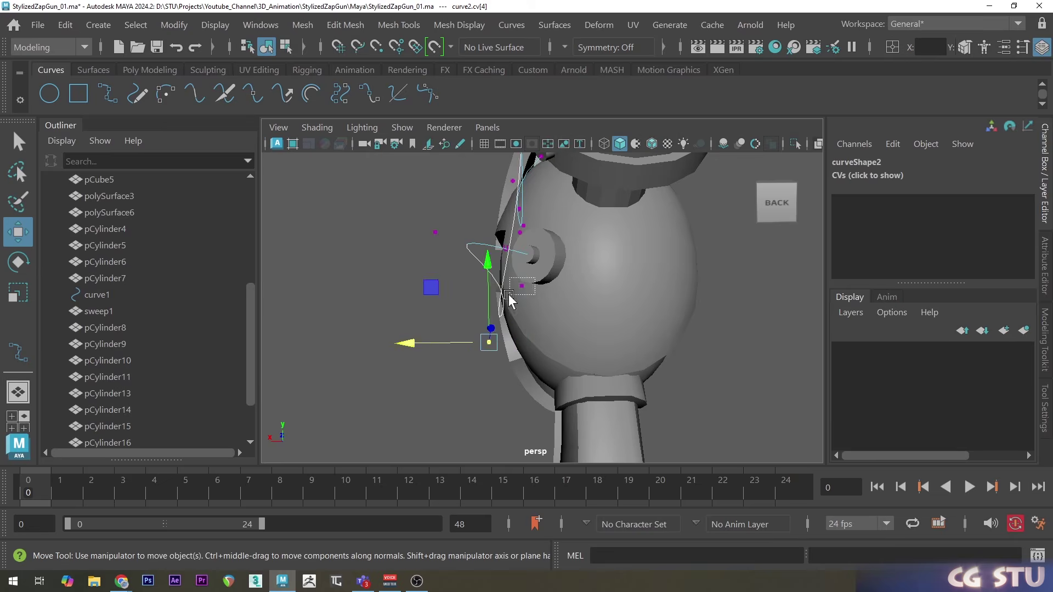
Create a thin sweep mesh from the looping curve behind the sphere, with its interpolation precision raised above 80
left_click(98, 25)
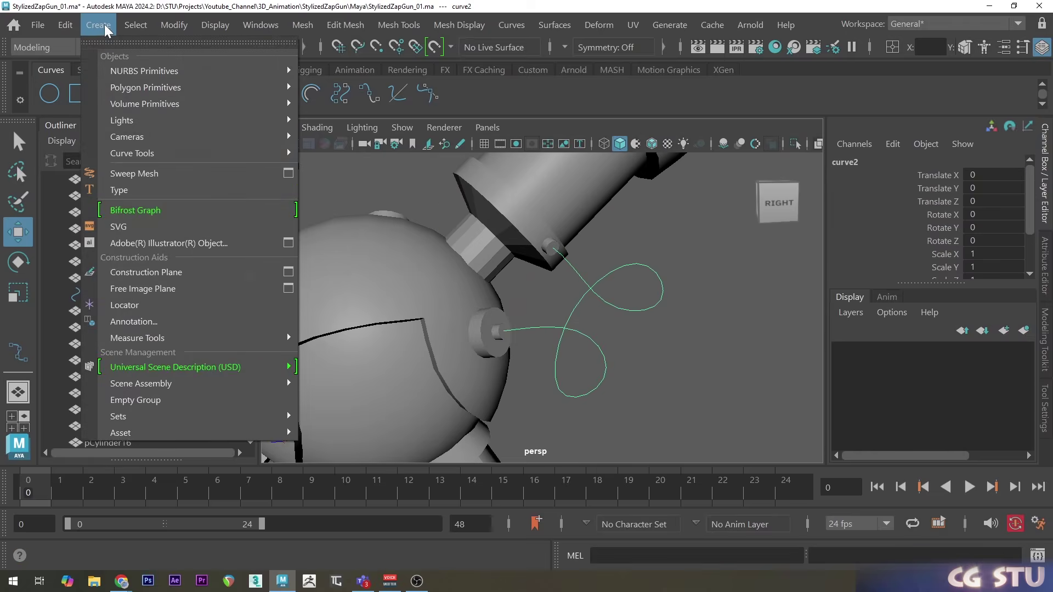
left_click(180, 173)
left_click_drag(927, 350, 904, 359)
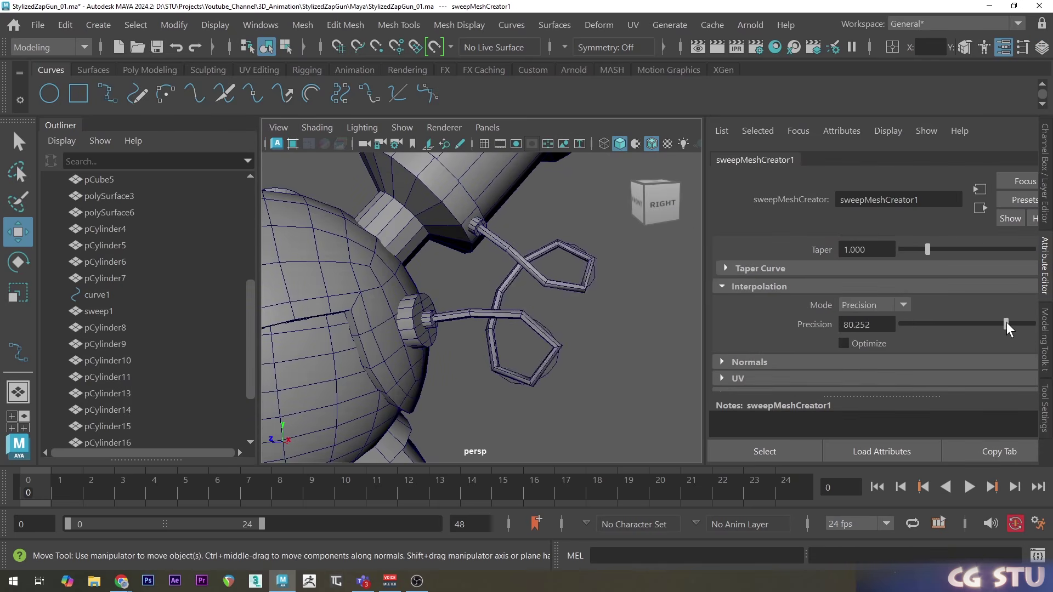
left_click_drag(1005, 321, 1015, 316)
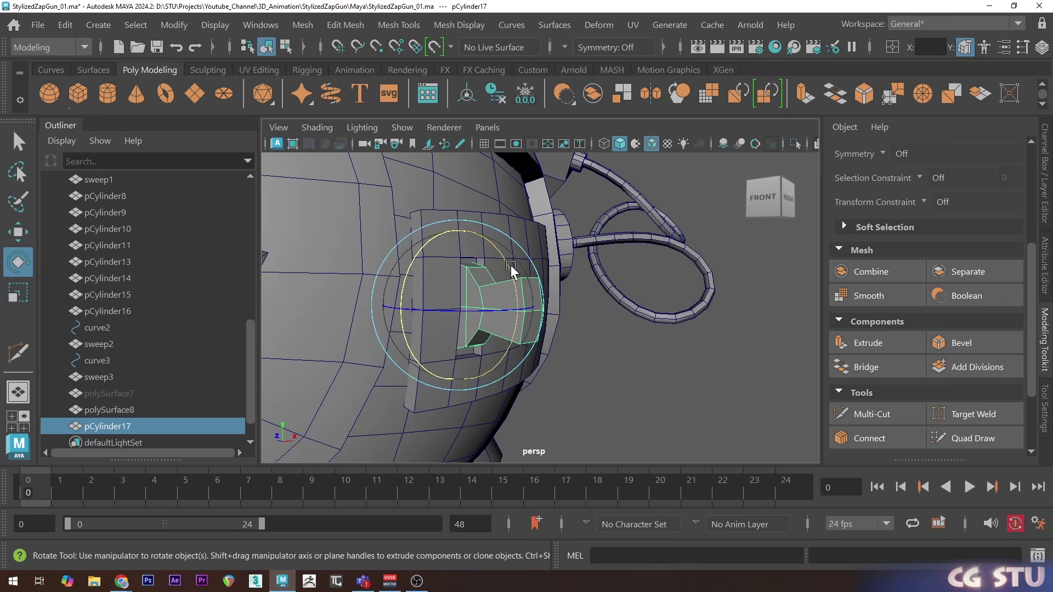
Rotate the small cylinder pCylinder17 to align it with the sphere's raised panel
left_click_drag(511, 265, 508, 242)
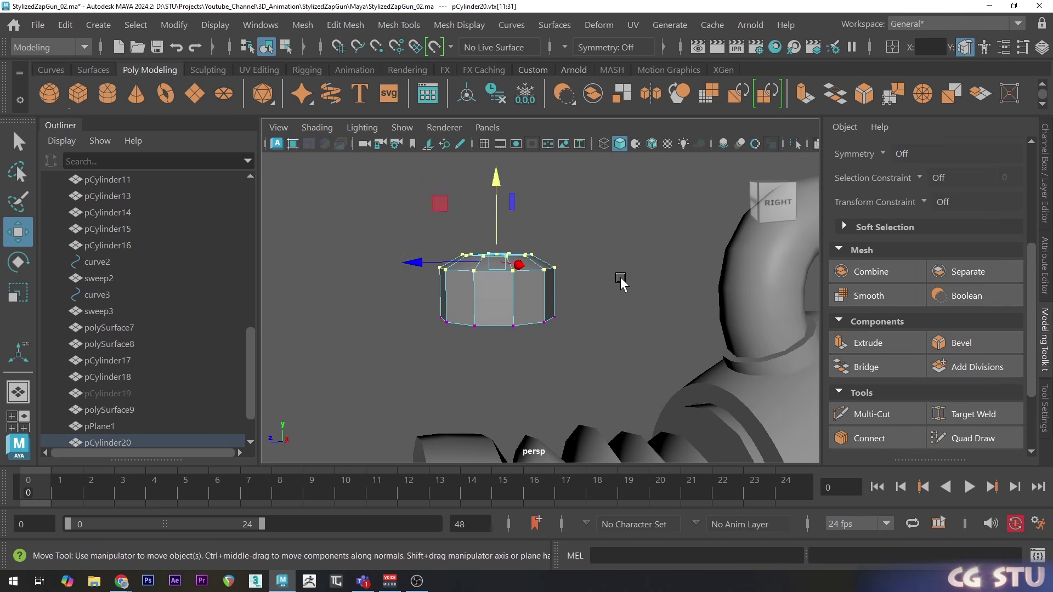
Flatten pCylinder20 by lowering its upper vertices, and scale and rotate it to fit against the body's side
left_click_drag(494, 219, 494, 236)
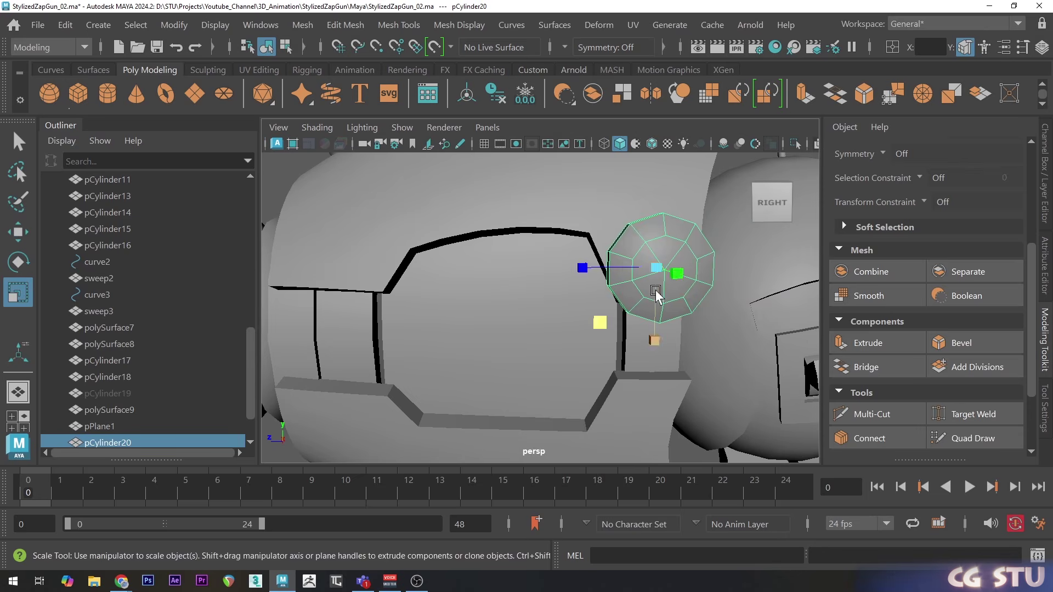
left_click_drag(655, 294, 641, 295)
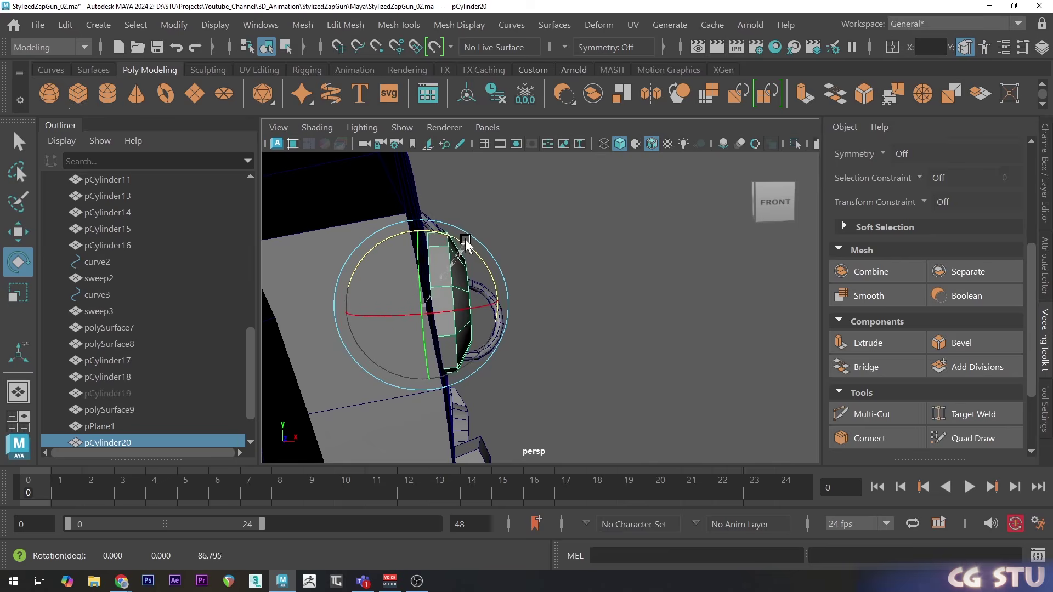
left_click_drag(455, 247, 461, 236)
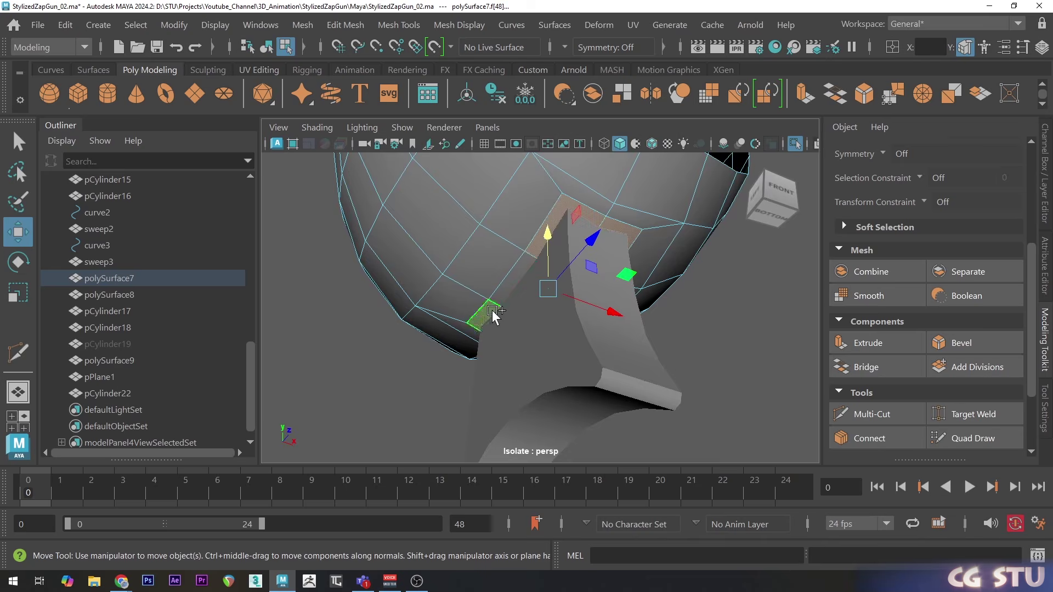
Extrude the selected faces of polySurface7 on the underside of the sphere where the grip meets it
left_click(868, 343)
middle_click_drag(715, 415, 716, 396)
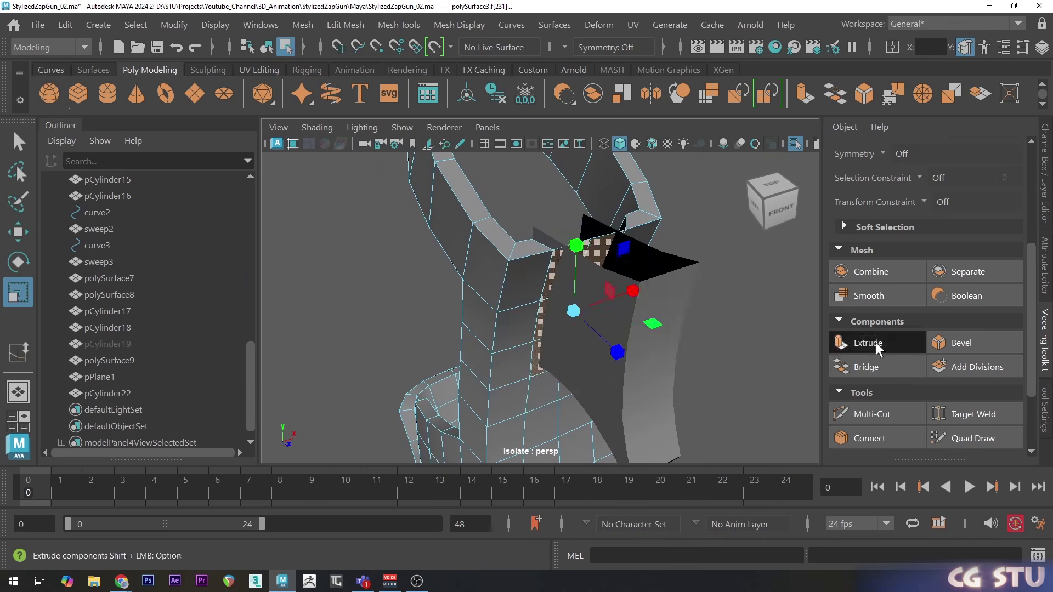
Extrude the selected upper faces of the grip shell polySurface3 and close the open border of the opening
left_click(848, 343)
middle_click_drag(745, 389, 736, 389)
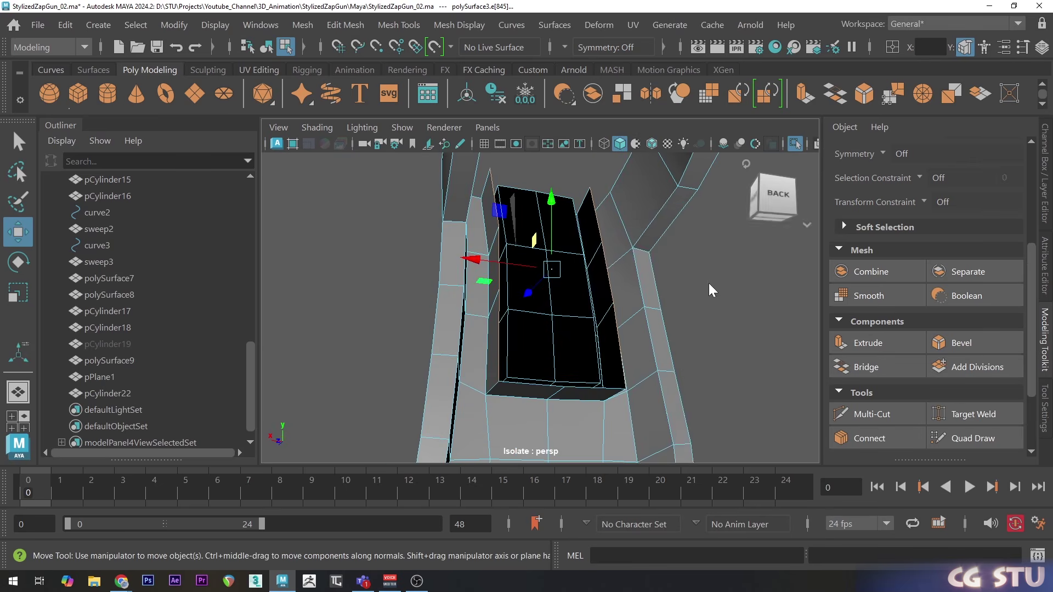
right_click_drag(708, 283, 689, 452, "shift")
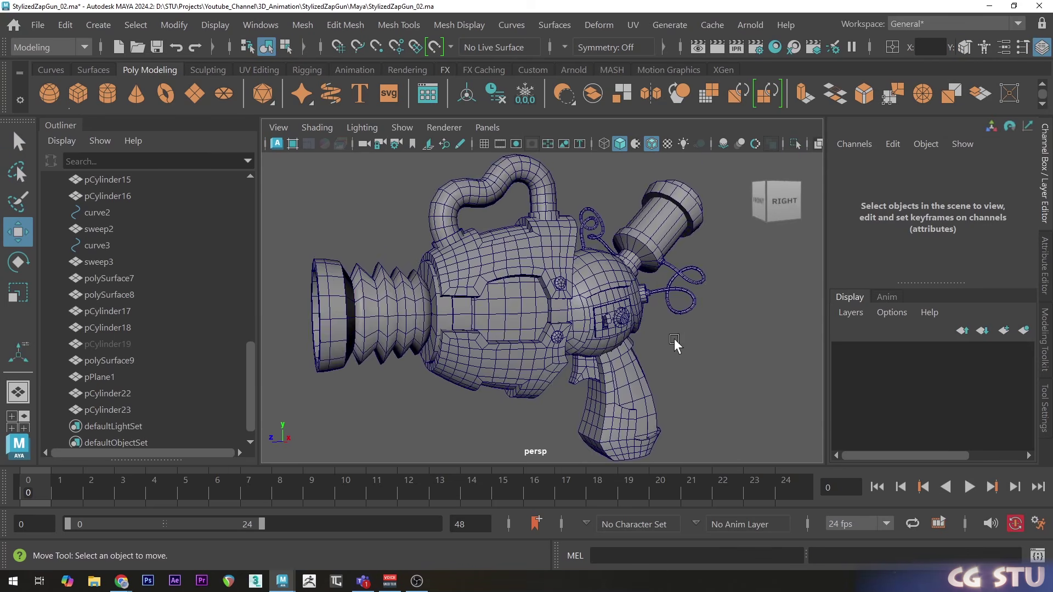
Combine the bellows, body armour panels, sphere shell, angled tube collars and grip shell into one mesh
mouse_move(673, 338)
left_mouse_down("alt")
mouse_move(733, 340)
mouse_move(578, 344)
mouse_move(557, 327)
mouse_move(660, 331)
left_mouse_up("alt")
left_click(542, 307)
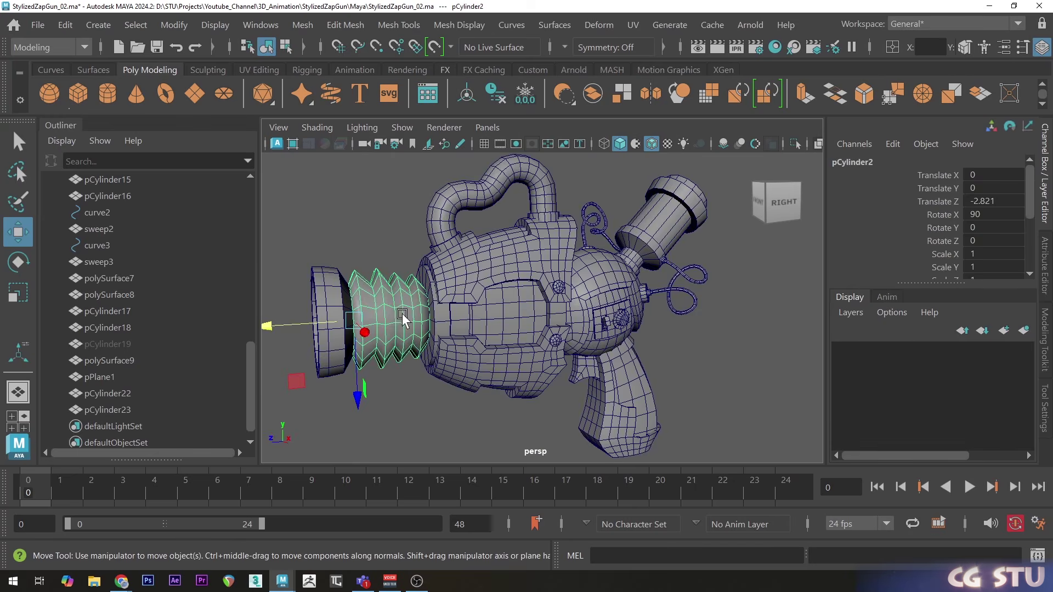
scroll(611, 313, "up", 4)
left_click(663, 283, "shift")
scroll(626, 262, "up", 5)
middle_click_drag(685, 219, 601, 318, "alt")
left_click(626, 263, "shift")
left_click(662, 222, "shift")
scroll(627, 282, "down", 4)
left_click(591, 294)
scroll(643, 218, "down", 2)
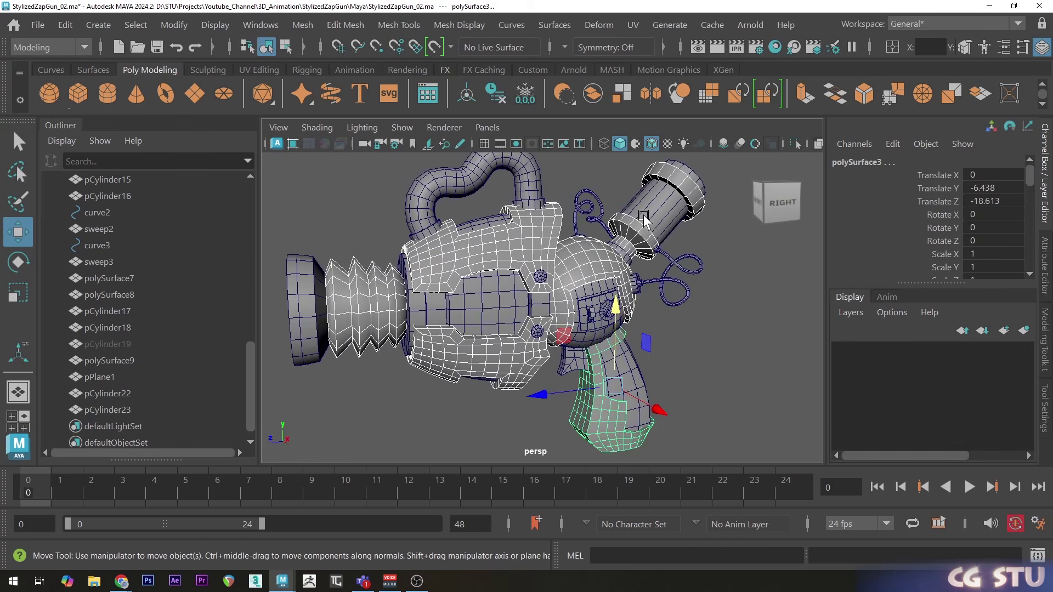
left_click(593, 95)
key("r")
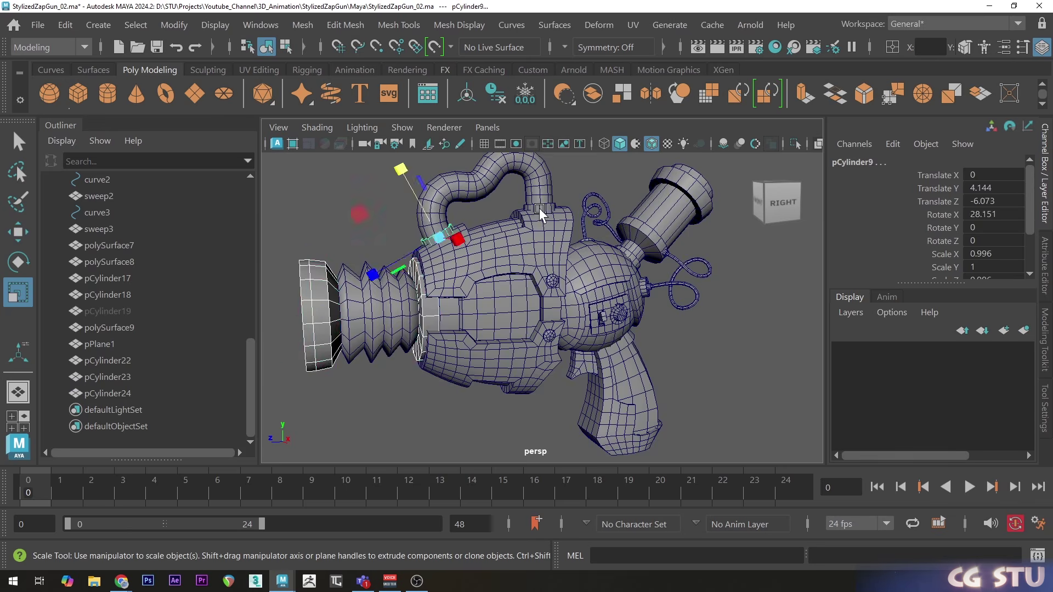
Combine the muzzle ring, the body's front ring, the tube collars and the other matching parts into a second mesh and delete its history
left_click(493, 389, "shift")
left_click(476, 341, "shift")
right_click_drag(494, 388, 472, 345, "alt")
left_click(593, 97)
left_click(497, 97)
Combine the swept tube, small side plates, wire connectors and other matching parts into a third mesh and delete its history
left_click(509, 195)
right_click_drag(482, 263, 512, 274, "alt")
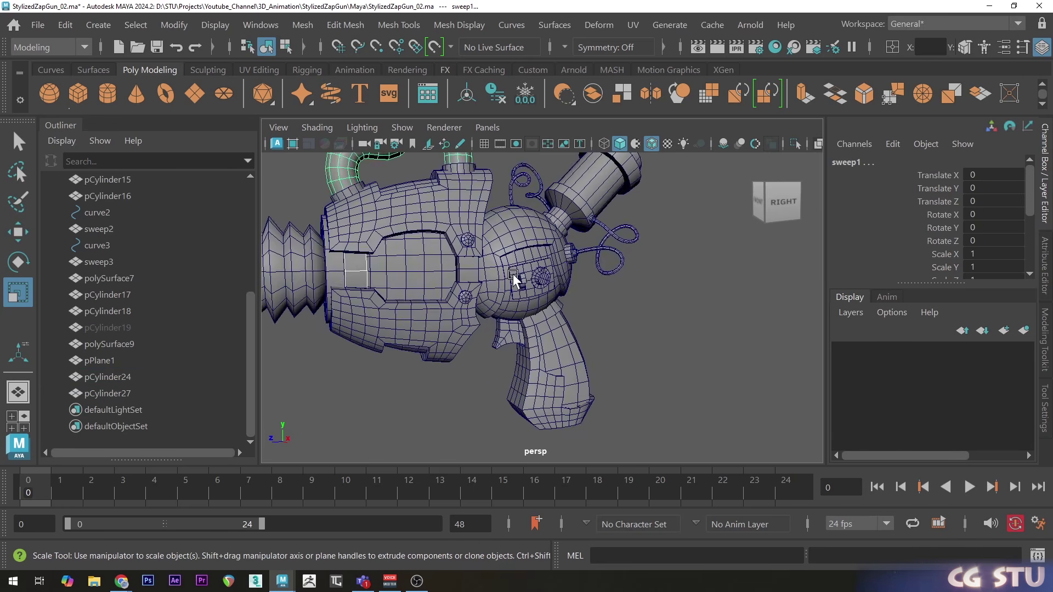
middle_click_drag(512, 274, 556, 268, "alt")
right_click_drag(555, 268, 527, 298, "alt")
left_click(569, 228, "shift")
right_click_drag(559, 230, 475, 242, "alt")
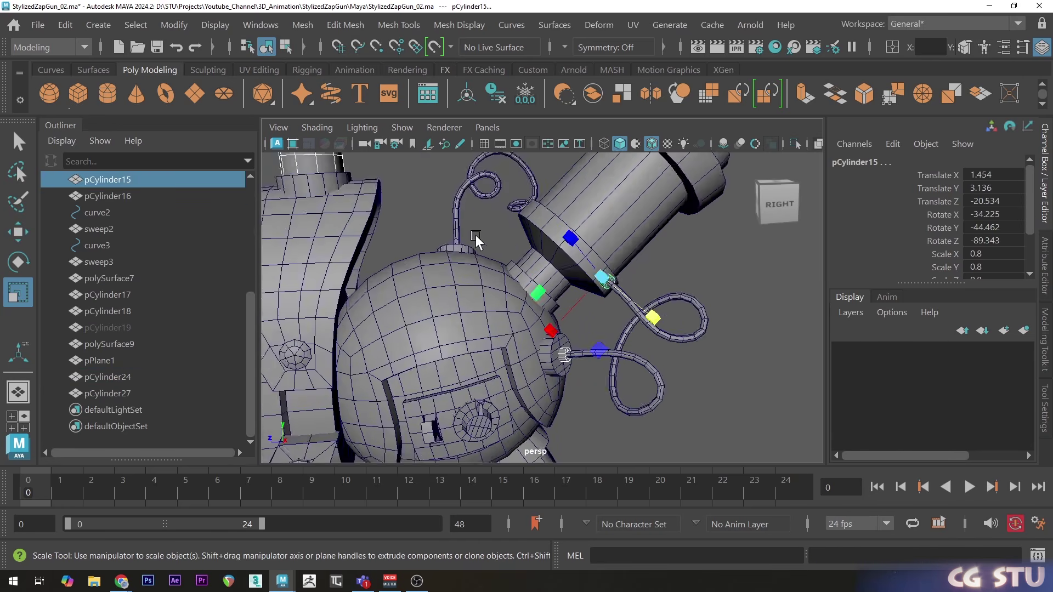
left_click_drag(475, 242, 389, 290, "alt")
right_click_drag(389, 290, 489, 301, "alt")
left_click(431, 253, "shift")
left_click(618, 327, "shift")
left_click_drag(618, 328, 701, 279, "alt")
right_click_drag(702, 279, 666, 311, "alt")
left_click(652, 220, "shift")
left_click(593, 97)
left_click(497, 97)
Combine the body's inset panels polySurface9, the wires sweep2 and sweep3, and pCylinder17 and pCylinder18, and delete the combined mesh's history
left_click(493, 299)
middle_click_drag(667, 311, 573, 326, "alt")
left_click_drag(574, 325, 561, 333, "alt")
left_click(521, 172, "shift")
left_click(692, 285, "shift")
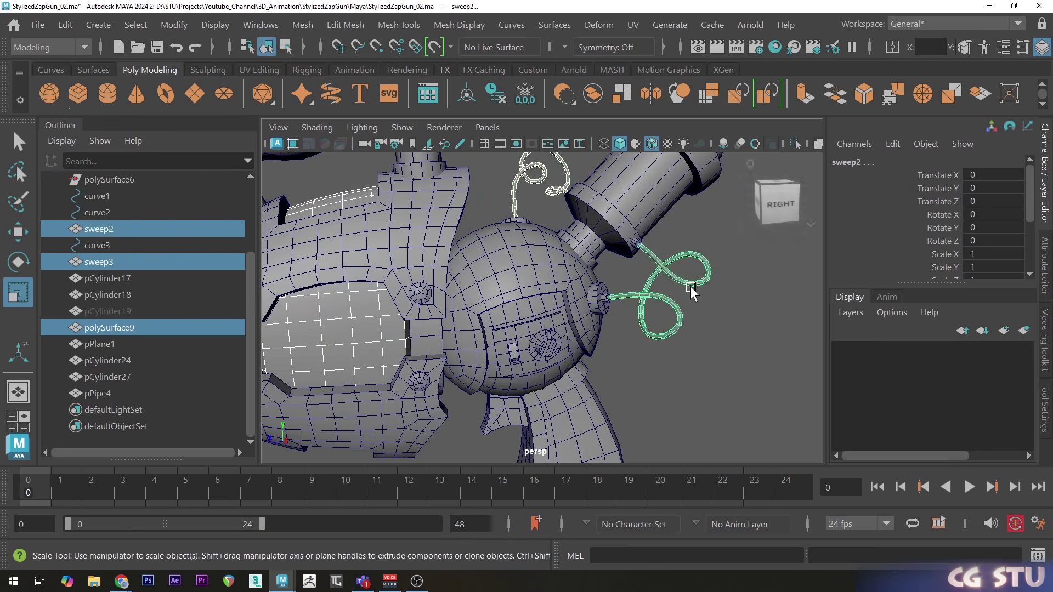
left_click_drag(691, 289, 672, 282, "alt")
right_click_drag(672, 283, 594, 334, "alt")
right_click_drag(526, 315, 579, 324, "alt")
middle_click_drag(579, 323, 568, 317, "alt")
left_click(566, 317, "shift")
left_click(602, 315, "shift")
right_click_drag(643, 347, 554, 307, "alt")
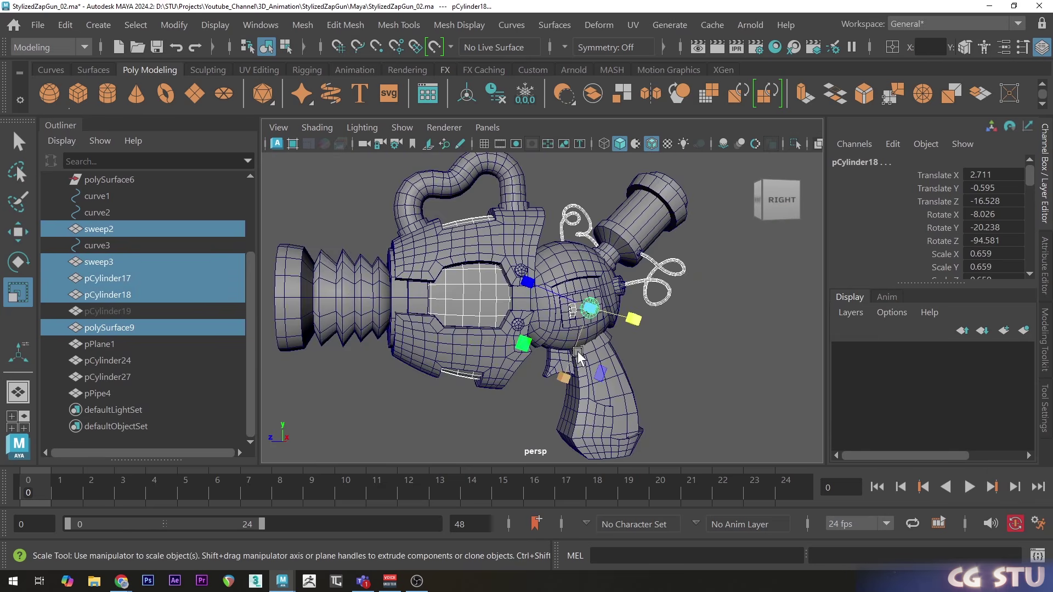
left_click(593, 97)
left_click(495, 97)
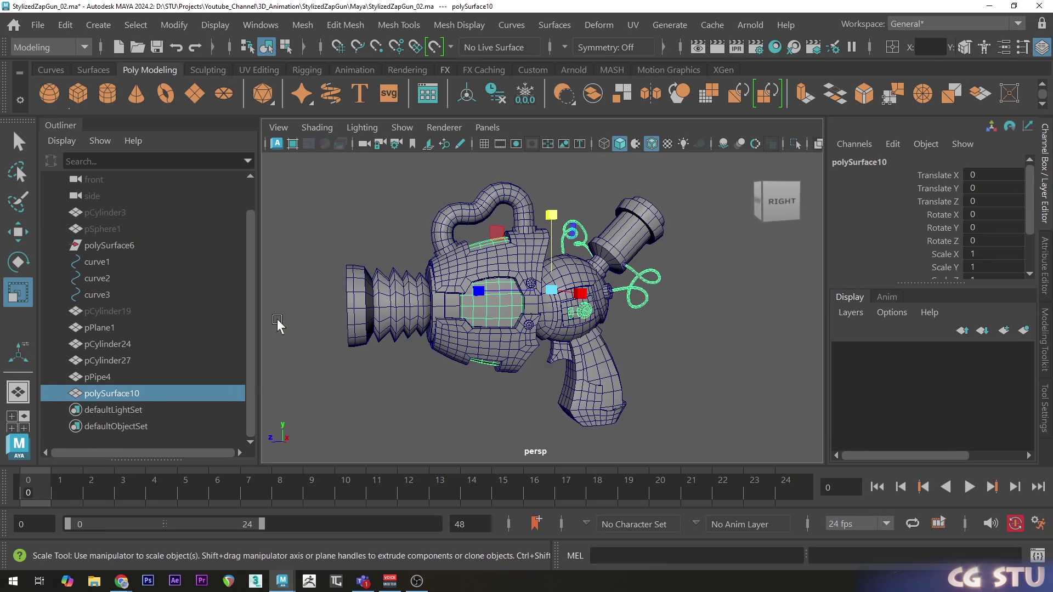
Remove the leftover polySurface6 and curves, and rename pCylinder24, pCylinder27, polySurface10 and pPipe5 as gun1_low, gun2_low, gun3_low and gun4_low
left_click(109, 247)
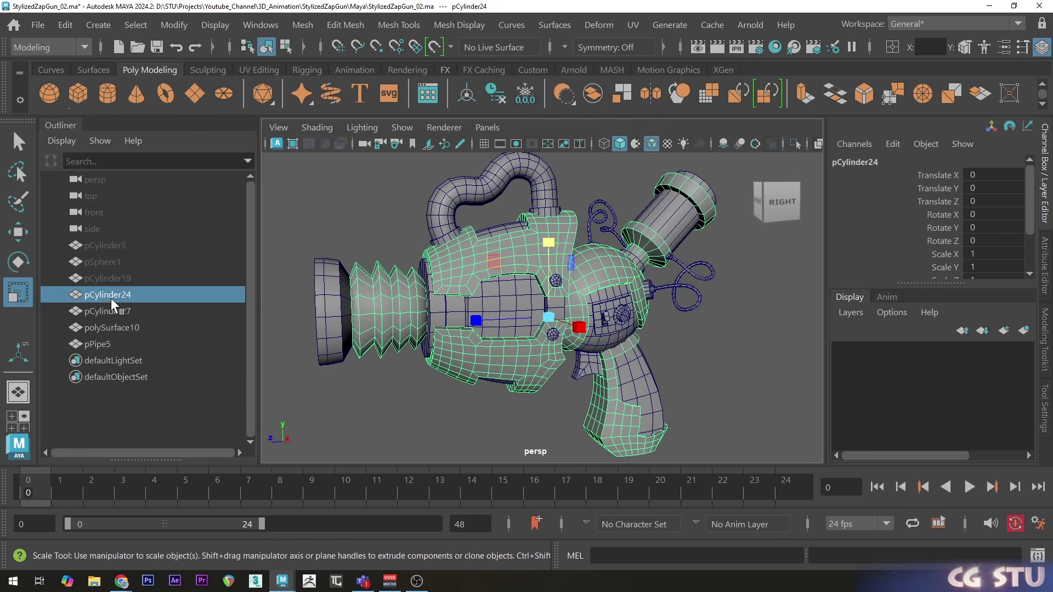
double_click(111, 295)
type("gun1_low")
key("Return")
left_click(156, 312)
type("gun2_low")
key("Return")
left_click(114, 325)
double_click(111, 324)
type("gun3_low")
key("Return")
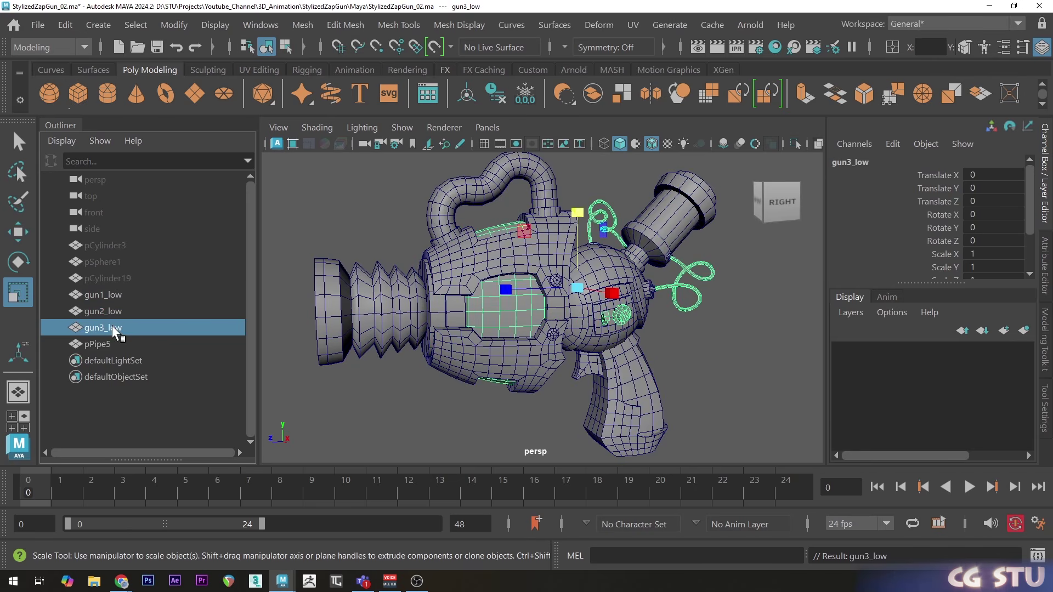
double_click(109, 344)
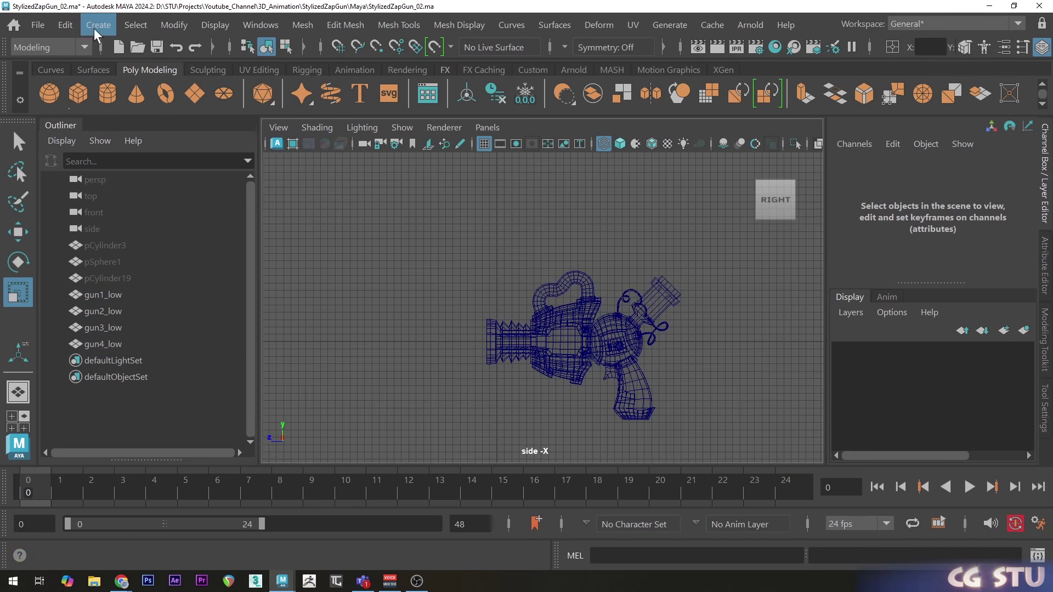
Place a horizontal distance measurement above the gun in the side view with the Distance Tool
left_click(96, 25)
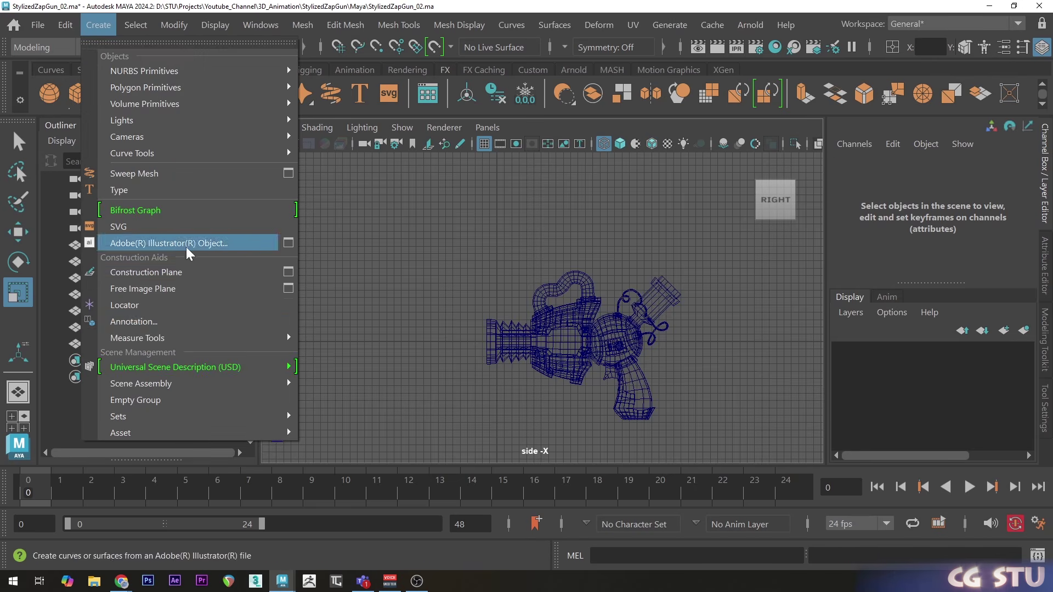
mouse_move(175, 336)
left_click(355, 338)
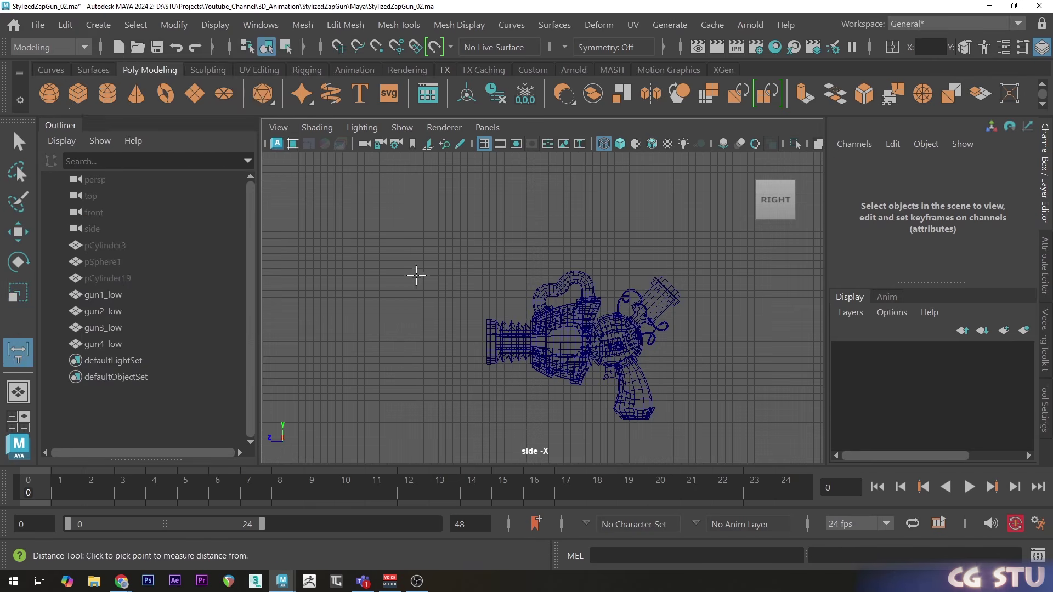
left_click(408, 236)
left_click(619, 239)
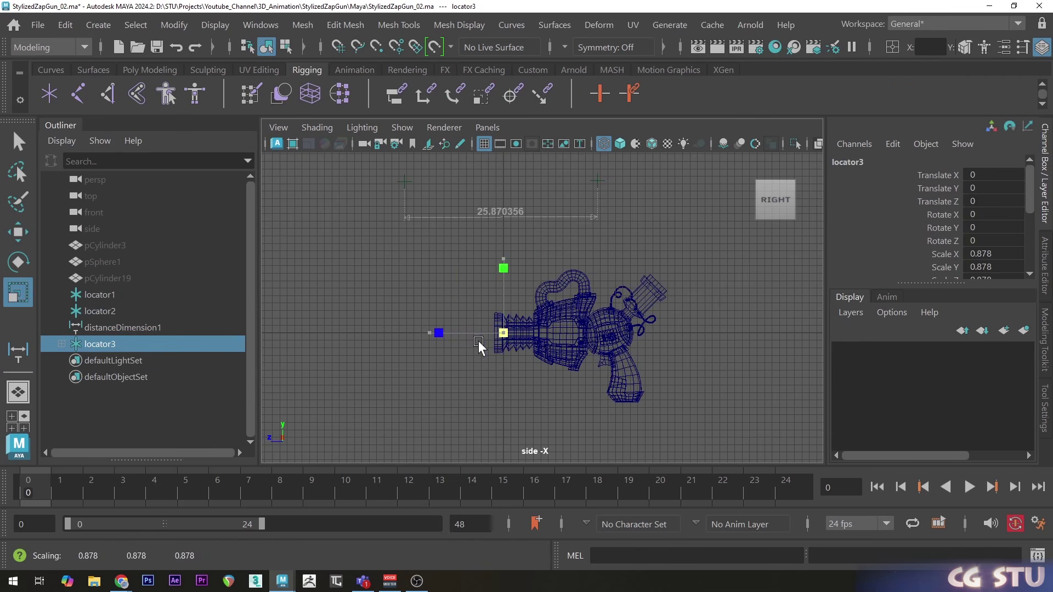
Move the scaled gun into place against the distance measurement in the side view
key("w")
mouse_move(551, 292)
left_mouse_down()
mouse_move(481, 197)
mouse_move(591, 291)
mouse_move(571, 361)
left_mouse_up()
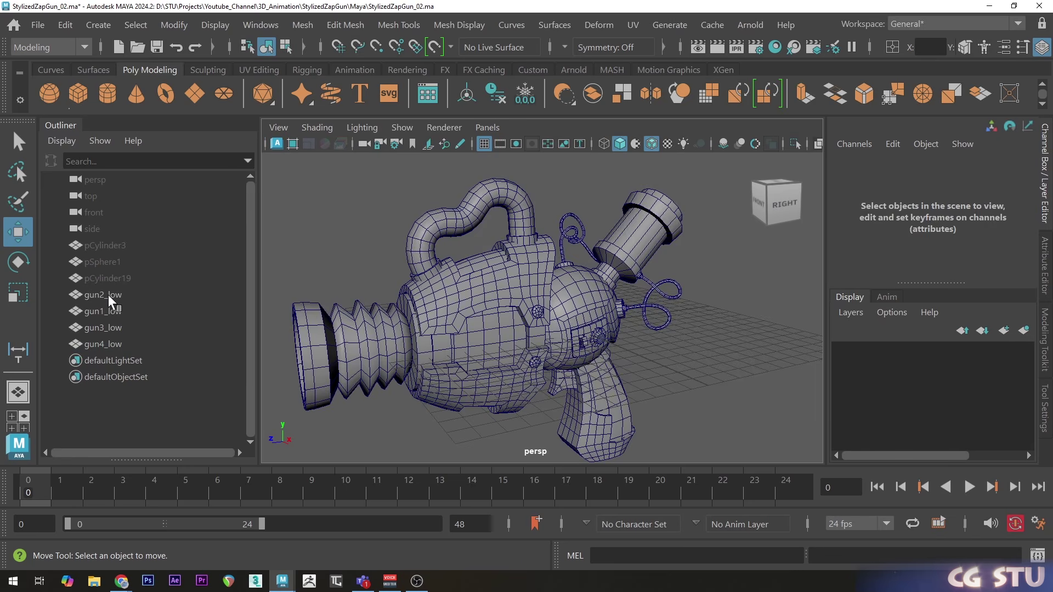
Isolate gun2_low and snap its pivot to the centre of the grid
left_click(107, 294)
left_click(795, 147)
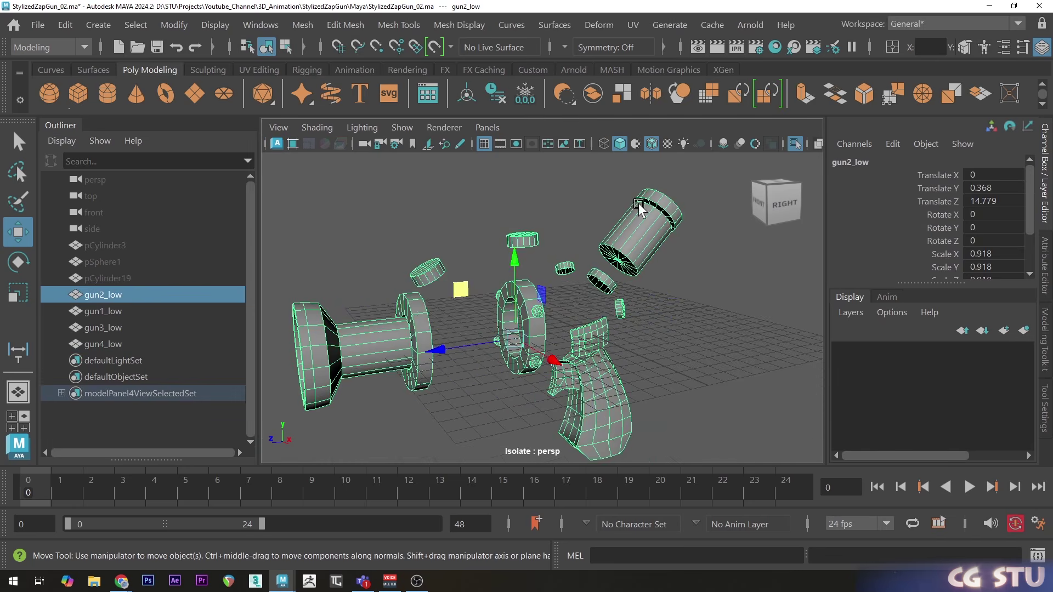
scroll(584, 337, "up", 4)
left_click_drag(582, 342, 571, 359, "alt")
middle_click_drag(570, 364, 574, 334, "alt")
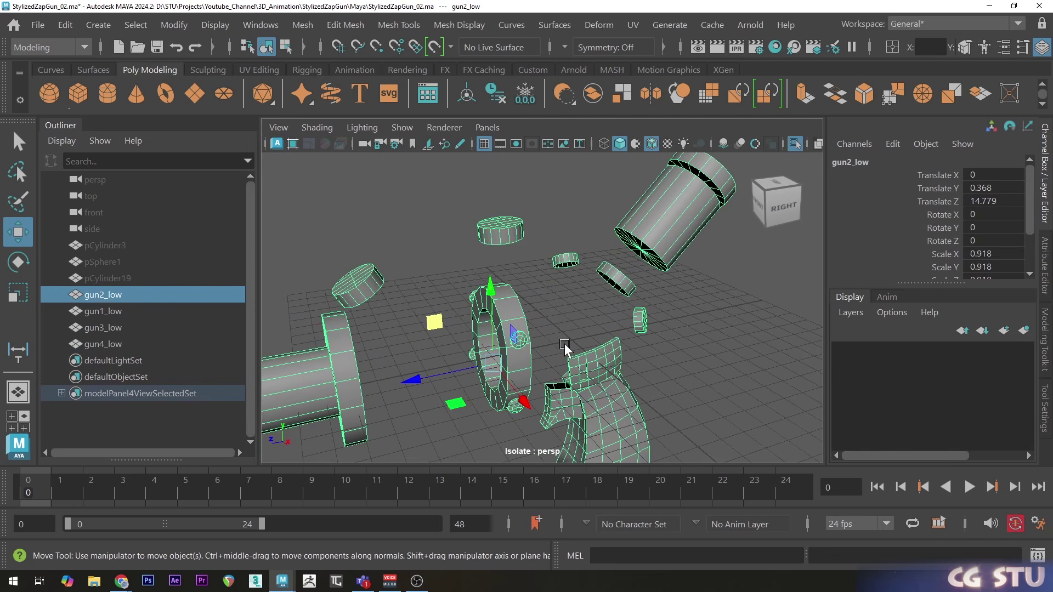
key("d")
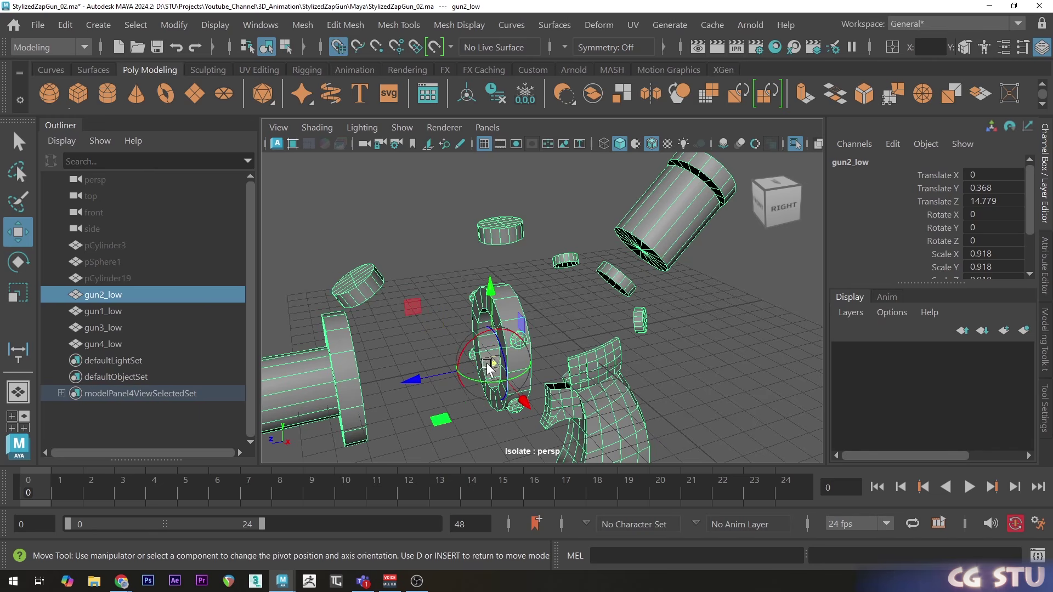
left_click_drag(488, 369, 493, 369)
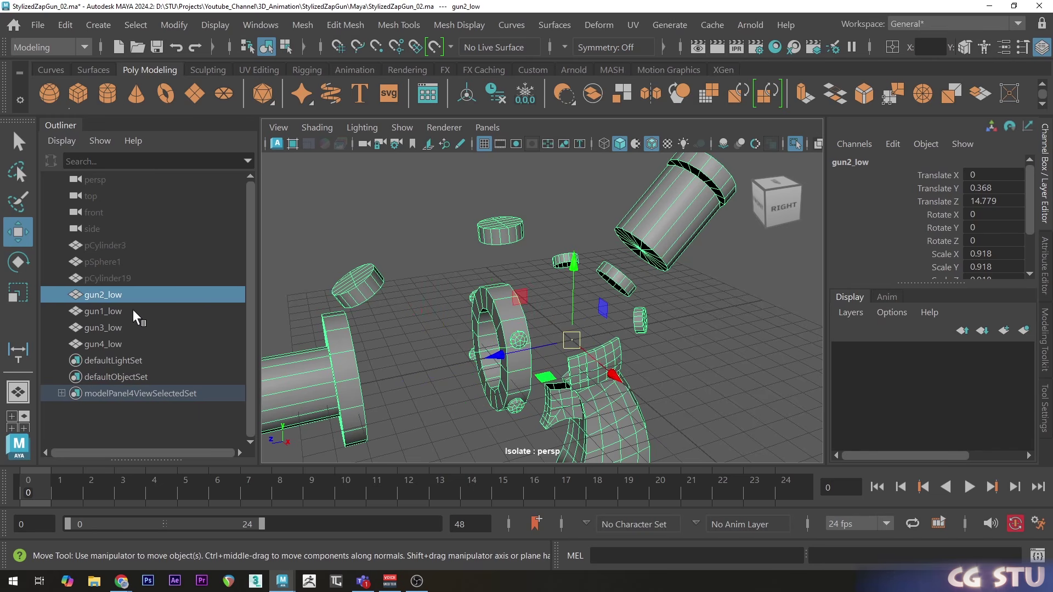
Snap the pivots of gun1_low, gun3_low and gun4_low to the same grid-centre point
left_click(114, 311)
key("d")
left_click_drag(509, 363, 569, 337)
left_click(112, 328)
key("d")
key("x")
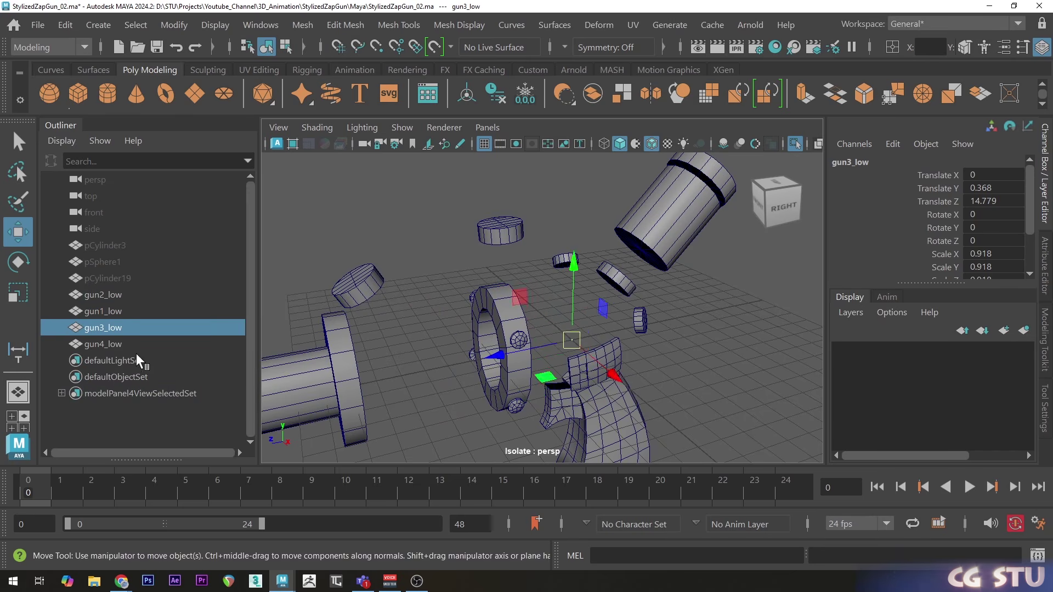
left_click(121, 345)
key("d")
key("x")
left_click_drag(513, 309, 571, 338)
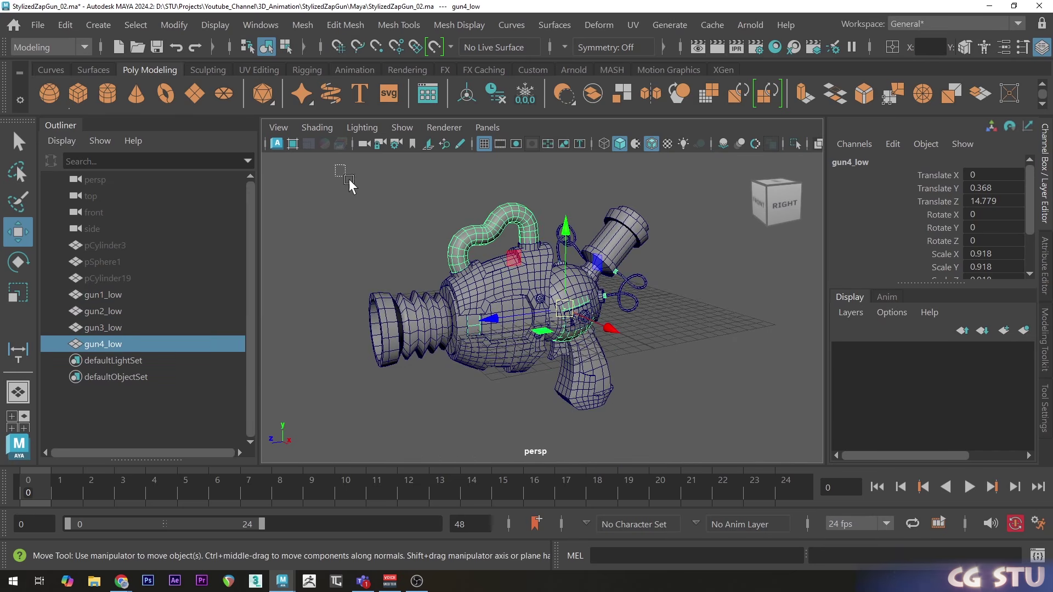
Freeze the transformations of gun1_low, gun2_low, gun3_low and gun4_low together
left_click_drag(663, 390, 674, 406)
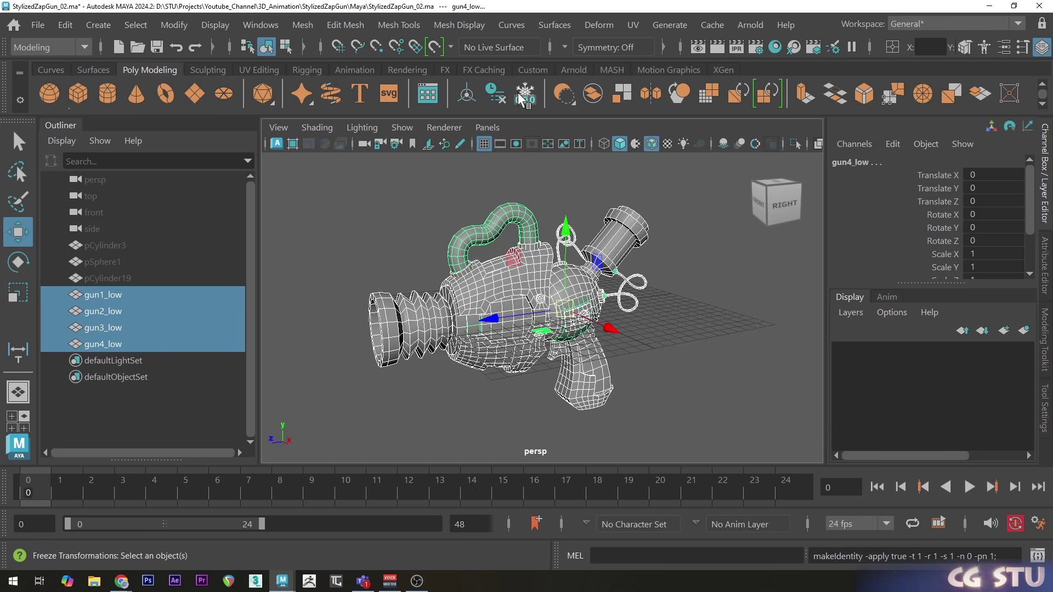
left_click(656, 317)
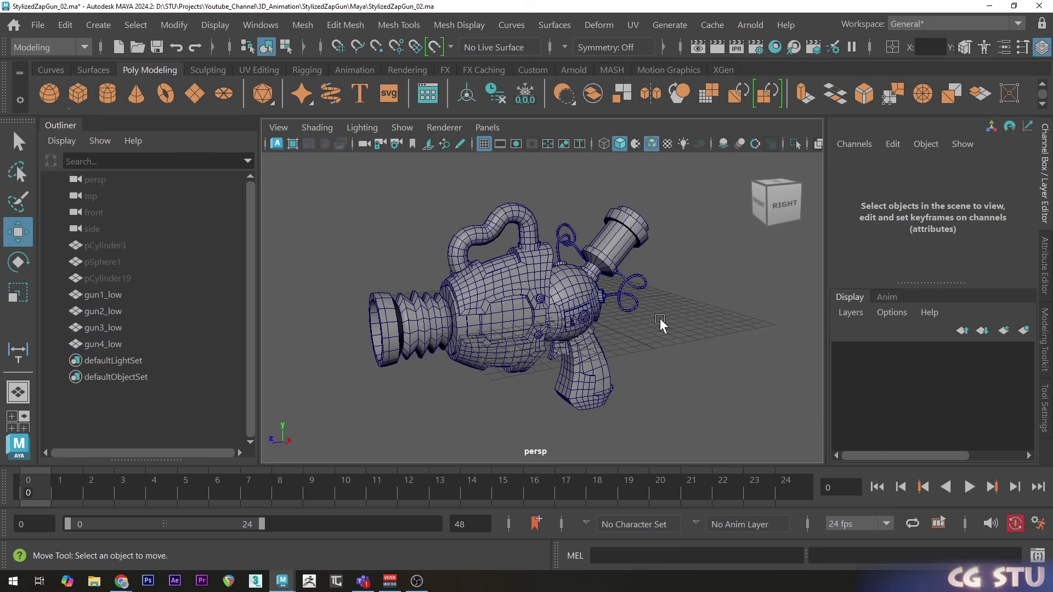
scroll(571, 325, "up", 2)
left_click_drag(575, 321, 580, 319, "alt")
scroll(587, 317, "down", 2)
scroll(579, 320, "up", 2)
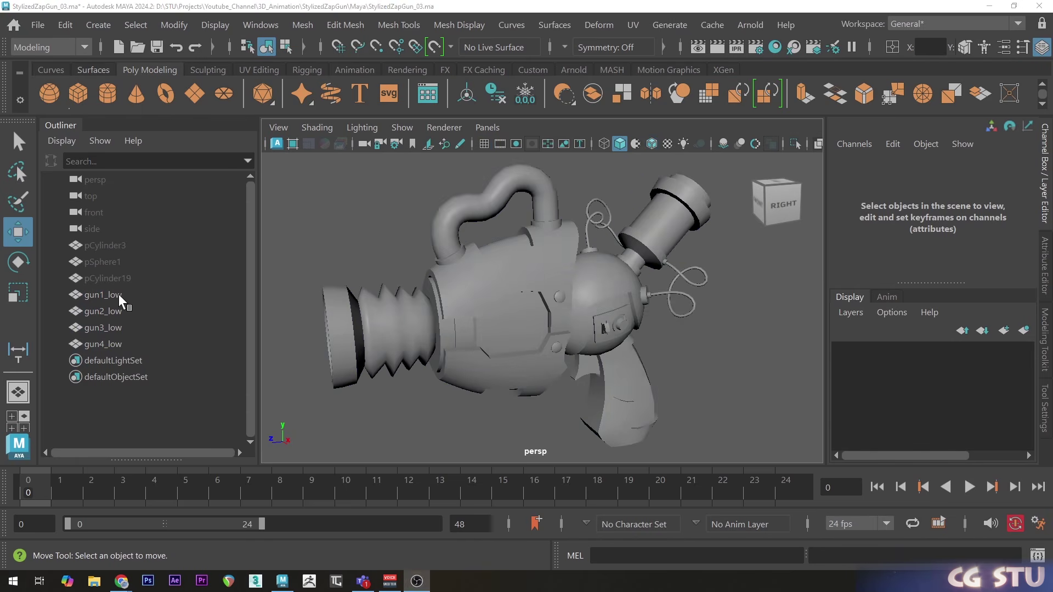
Duplicate gun1_low to gun4_low and rename the first copy gun1_smooth
left_click_drag(118, 294, 118, 337)
key("ctrl+d")
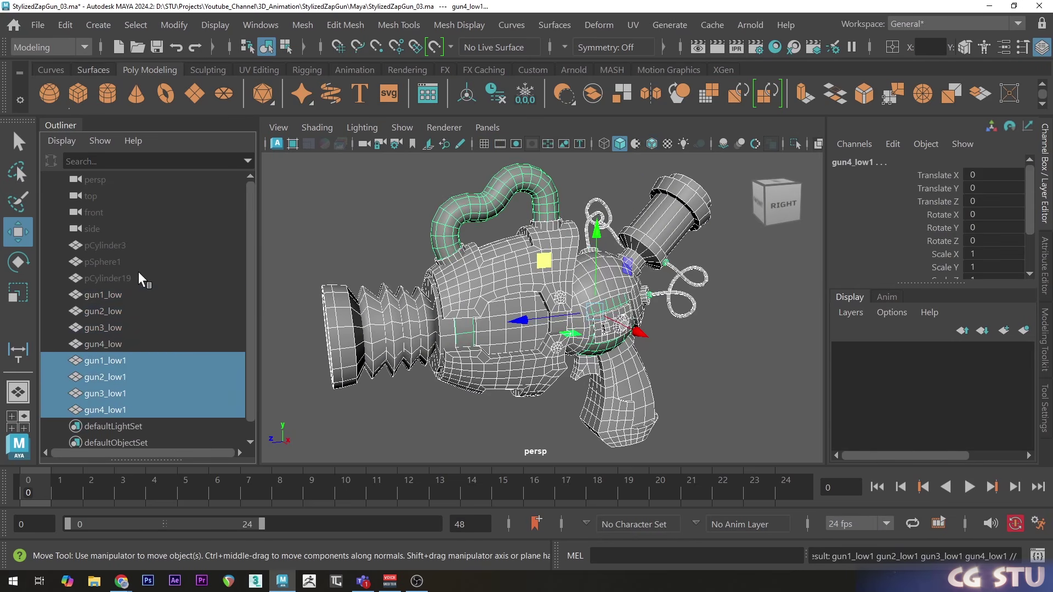
double_click(104, 344)
type("gun1_smoo")
key("shift+Left")
key("ctrl+c")
Rename the remaining three copies gun2_smooth, gun3_smooth and gun4_smooth, and hide the four original low meshes
double_click(121, 361)
key("Right")
key("shift+Left")
key("shift+Left")
key("shift+Left")
key("shift+Left")
key("ctrl+v")
double_click(120, 377)
key("Right")
key("shift+Left")
key("shift+Left")
key("shift+Left")
key("shift+Left")
key("ctrl+v")
double_click(121, 391)
left_click_drag(104, 278, 110, 326)
key("h")
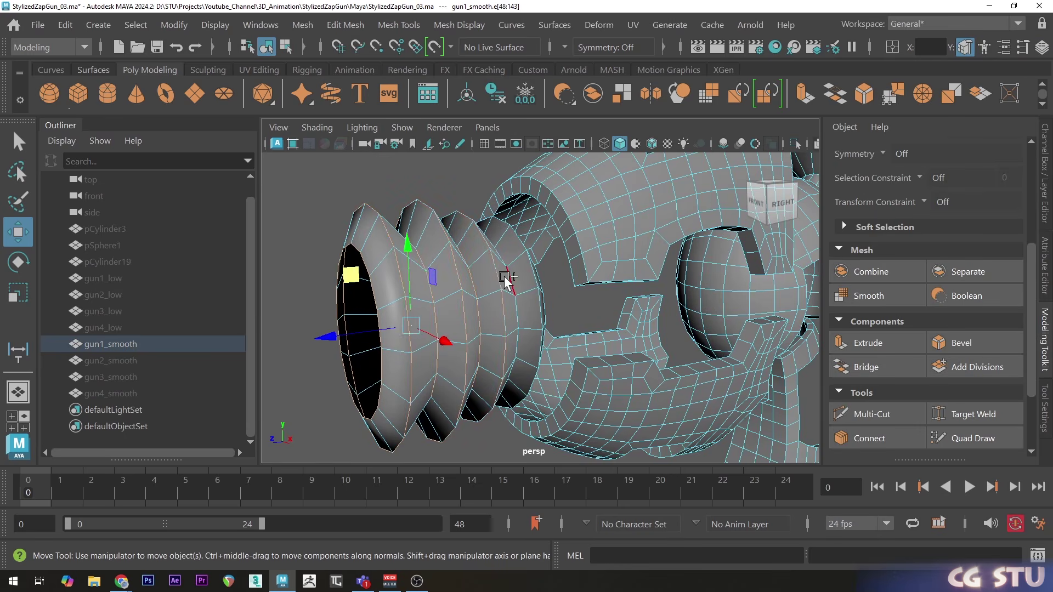
Bevel the bellows' ridge and valley edge loops on gun1_smooth with a fraction of 0.5 and chamfer off
double_click(505, 277, "shift")
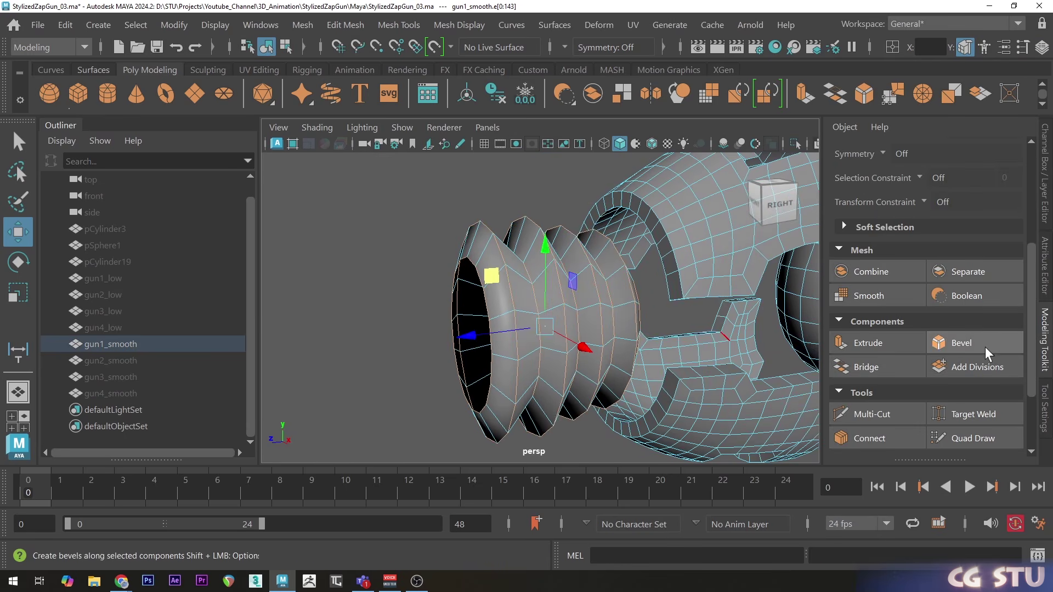
left_click(985, 346)
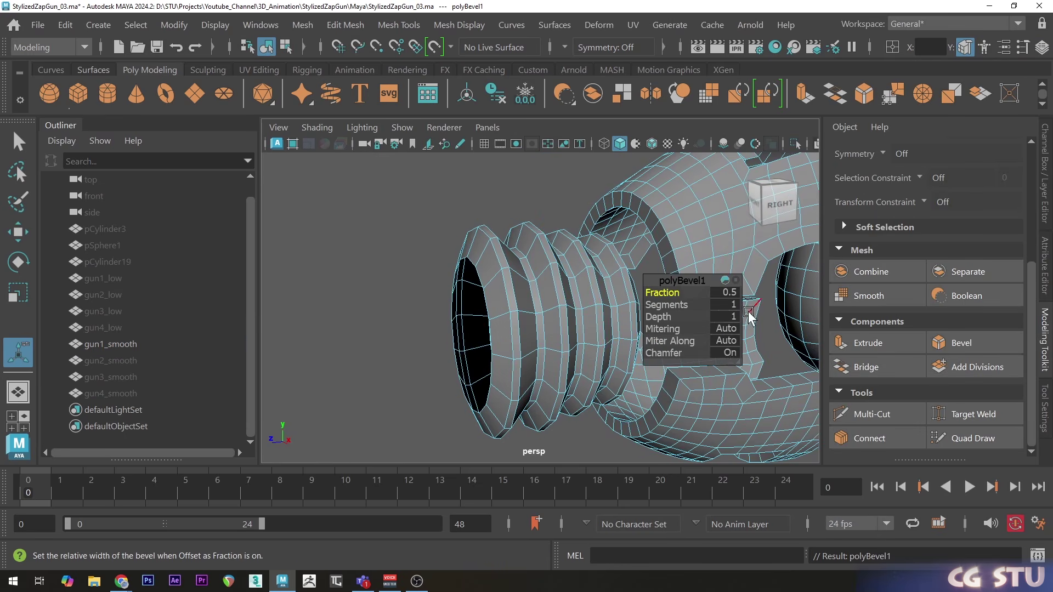
left_click(726, 350)
scroll(595, 307, "up", 5)
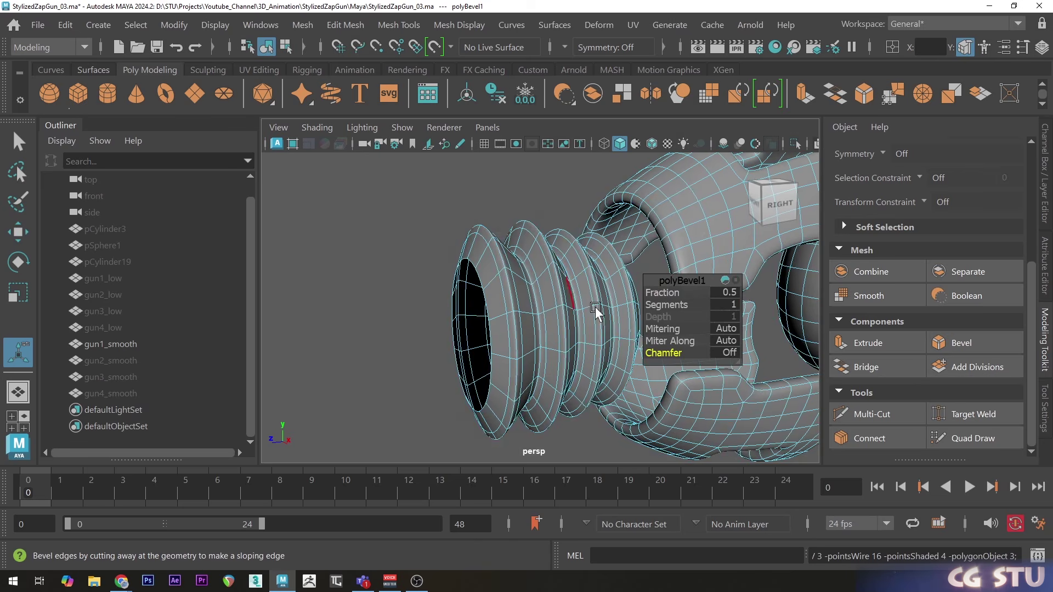
left_click_drag(539, 298, 521, 303, "alt")
scroll(521, 302, "down", 5)
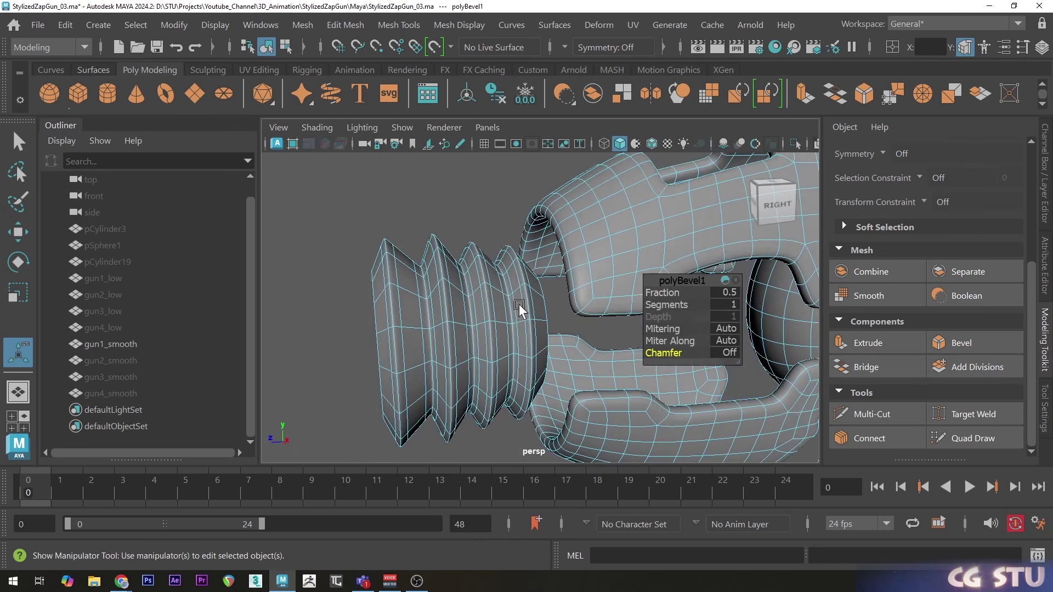
middle_click_drag(523, 301, 465, 306, "alt")
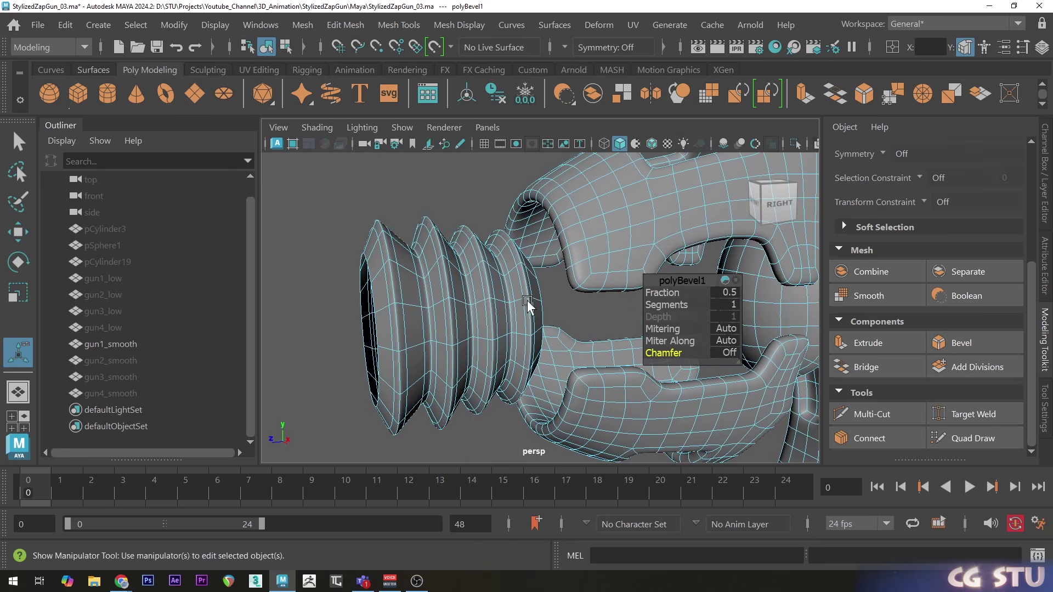
Bevel the border edges of the main body shell on gun1_smooth with Object X symmetry, fraction 0.5 and chamfer off
scroll(505, 306, "up", 8)
left_click(493, 296)
left_click_drag(493, 296, 597, 296, "alt")
middle_click_drag(597, 296, 653, 276, "alt")
left_click_drag(653, 275, 415, 353, "alt")
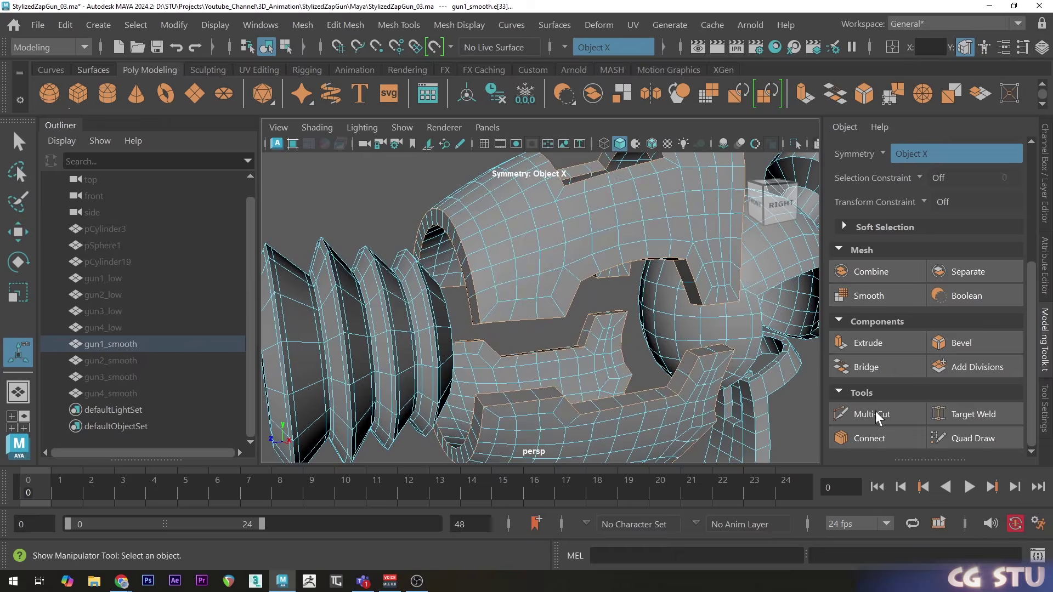
left_click(961, 343)
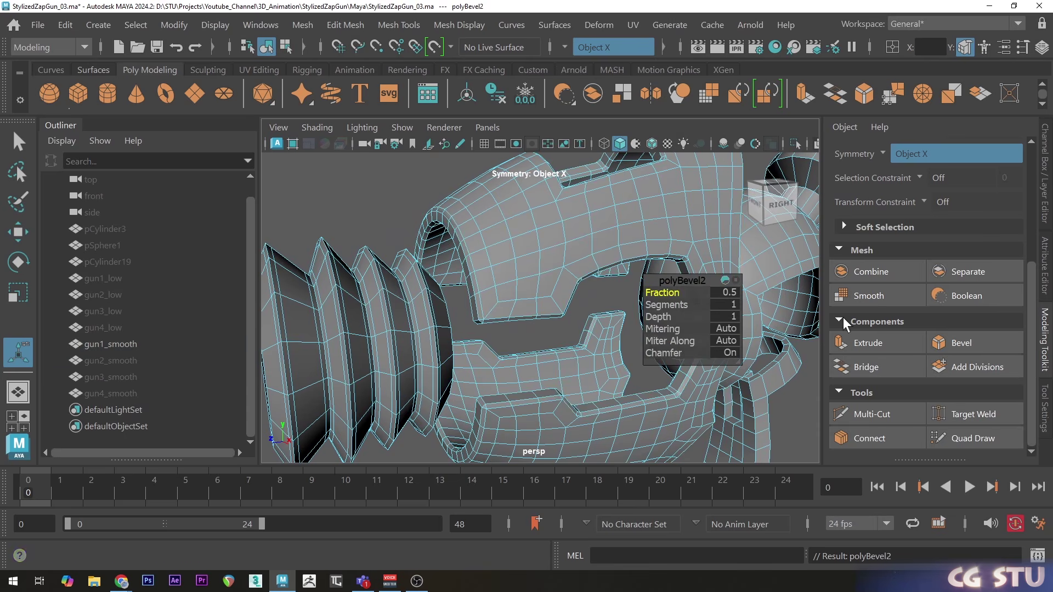
left_click(727, 354)
scroll(404, 199, "down", 3)
mouse_move(404, 108)
right_mouse_down()
mouse_move(466, 109)
mouse_move(462, 97)
right_mouse_up()
left_click(424, 203)
Clean up the topology at the front corner of the body's upper opening using Multi-Cut and edge deletion
scroll(563, 325, "up", 3)
left_click_drag(564, 326, 592, 317, "alt")
middle_click_drag(592, 318, 604, 315, "alt")
left_click_drag(604, 315, 533, 364, "alt")
scroll(534, 364, "up", 5)
right_click_drag(563, 301, 570, 318, "shift")
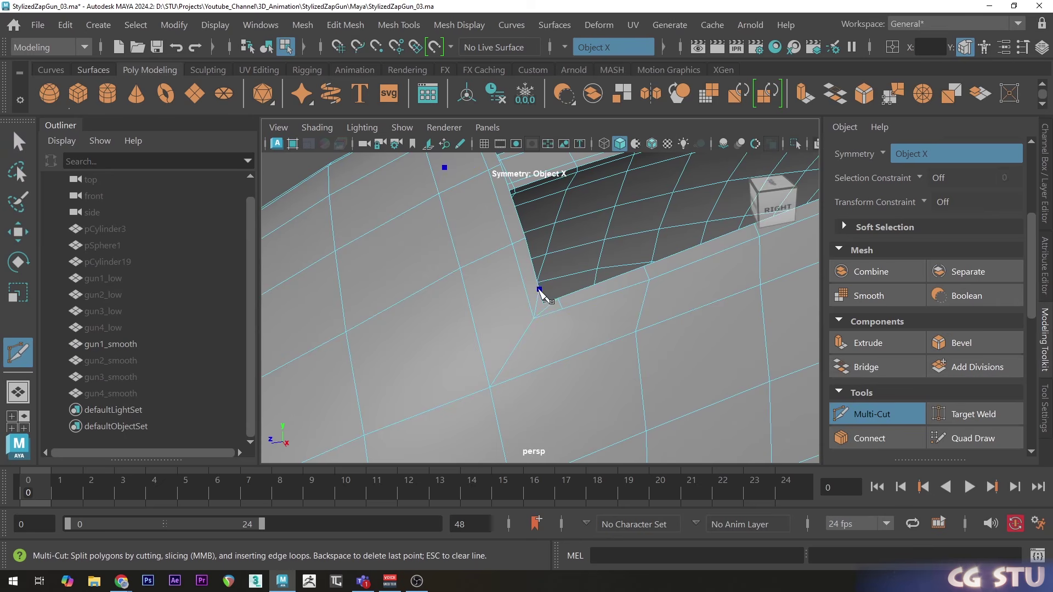
left_click(878, 415)
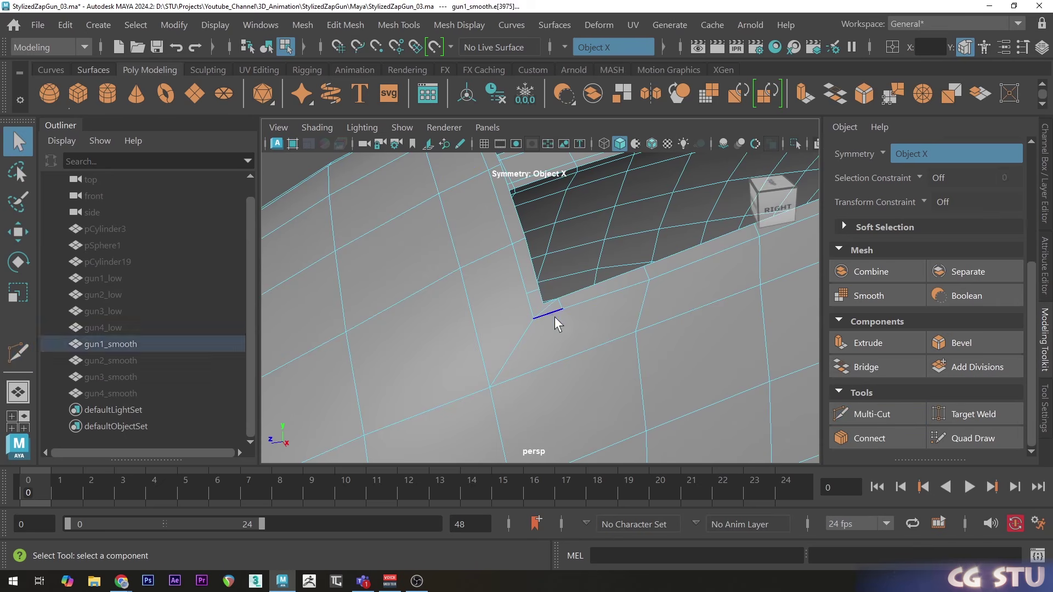
left_click(857, 408)
middle_click_drag(543, 302, 422, 368, "alt")
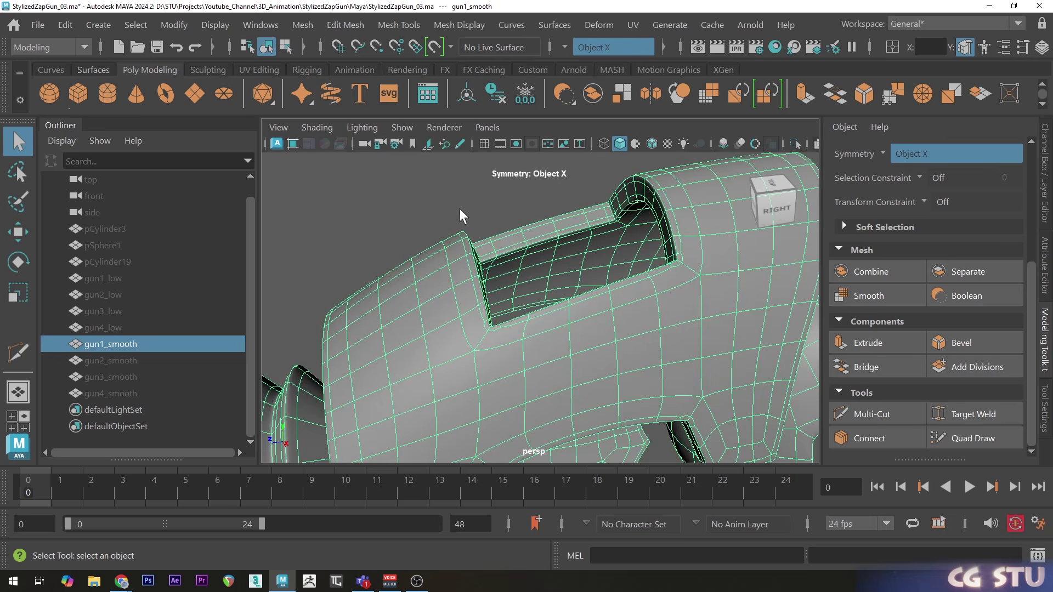
left_click(460, 209)
Bevel the rear spherical shell's cutout edges at fraction 0.5 with chamfer off, and clean up the cutout's corner topology with Multi-Cut
scroll(549, 337, "up", 3)
left_click_drag(550, 337, 611, 324, "alt")
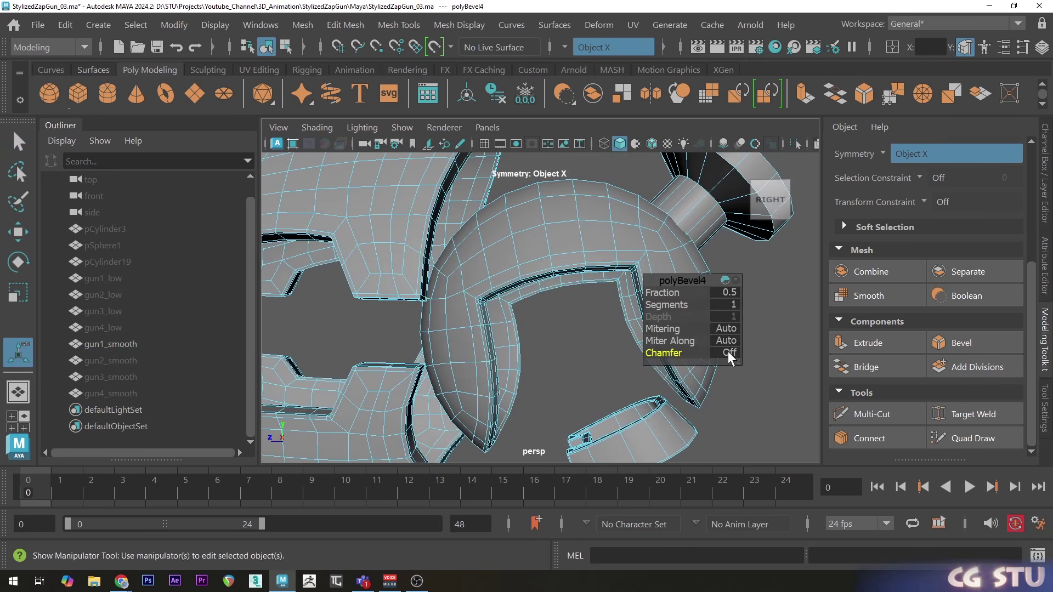
left_click_drag(728, 350, 558, 328, "alt")
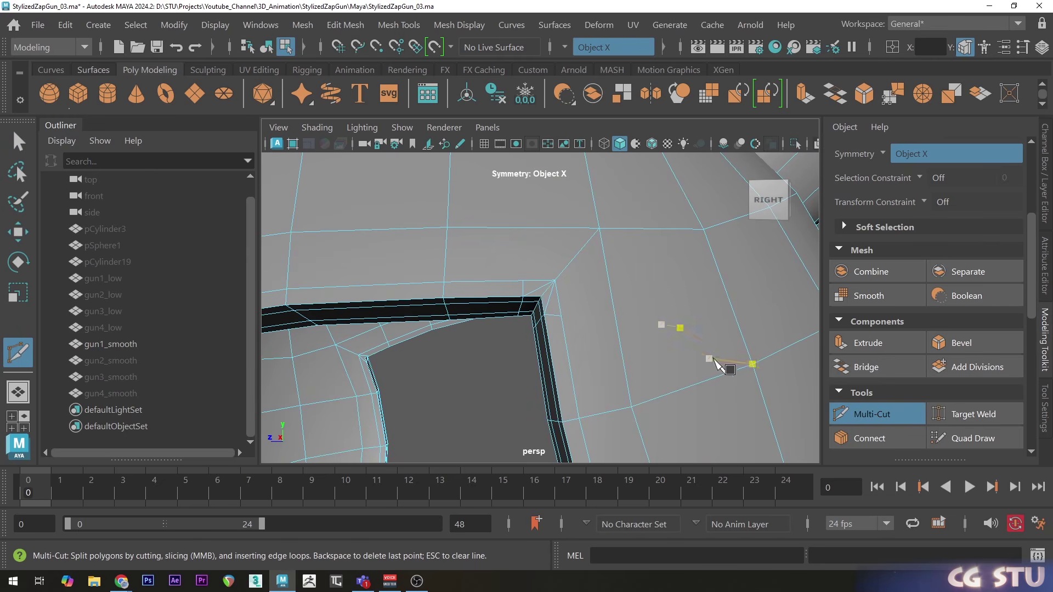
key("q")
left_click(551, 298)
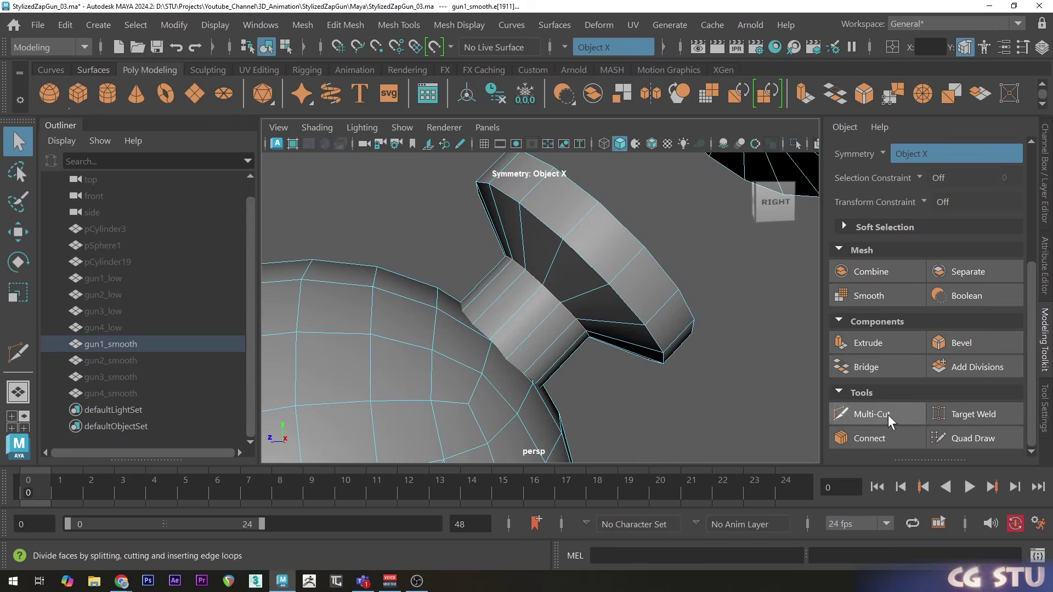
Bevel the edge loops of the flared neck behind the sphere with a fraction of 0.5 and chamfer off
left_click(961, 343)
middle_click_drag(778, 350, 726, 351)
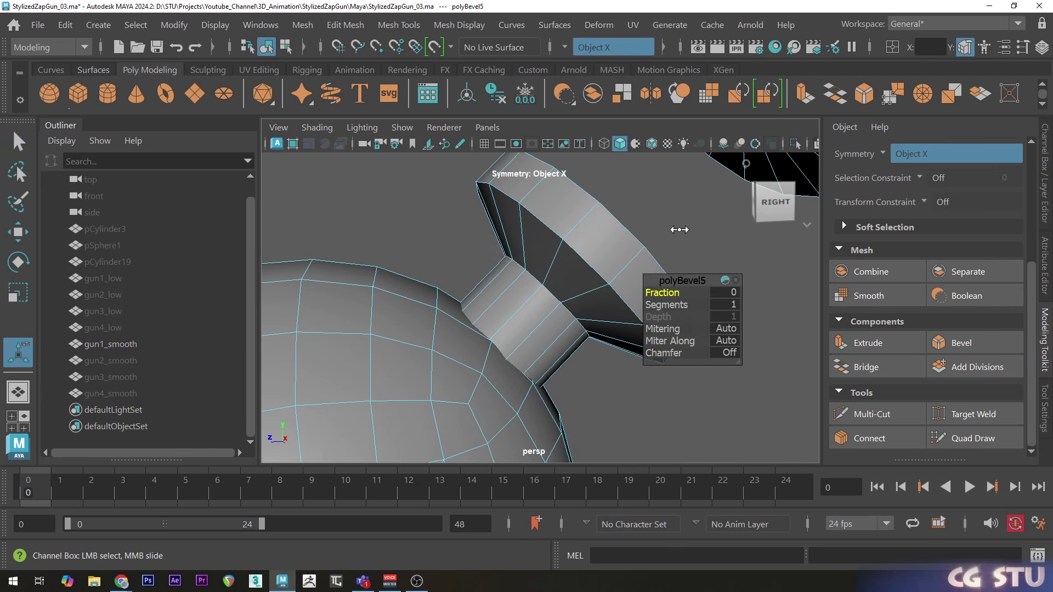
double_click(616, 228)
left_click_drag(615, 228, 541, 317, "alt")
left_click(961, 343)
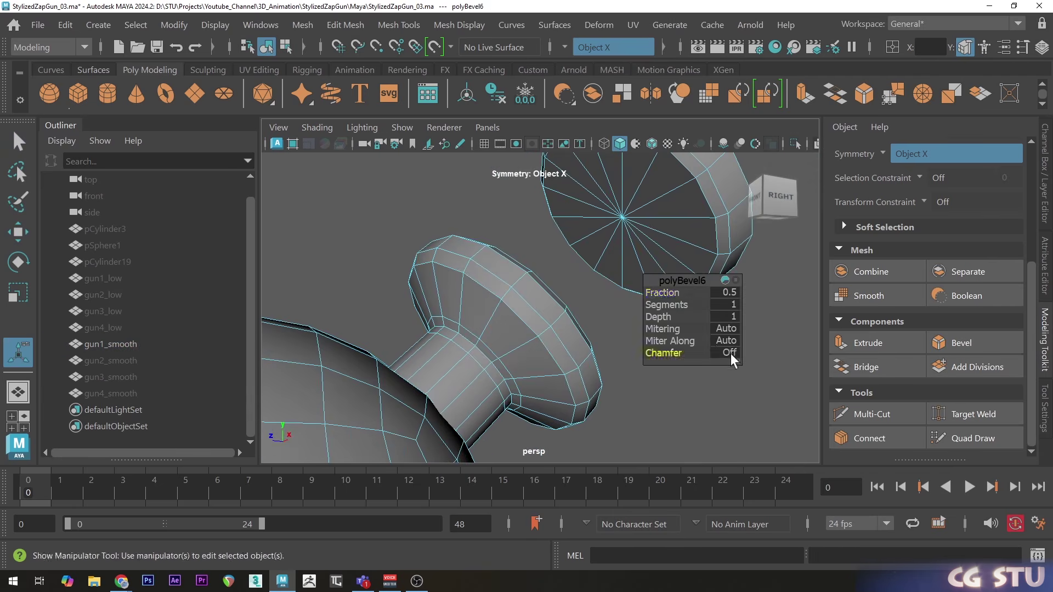
left_click_drag(598, 365, 588, 320, "alt")
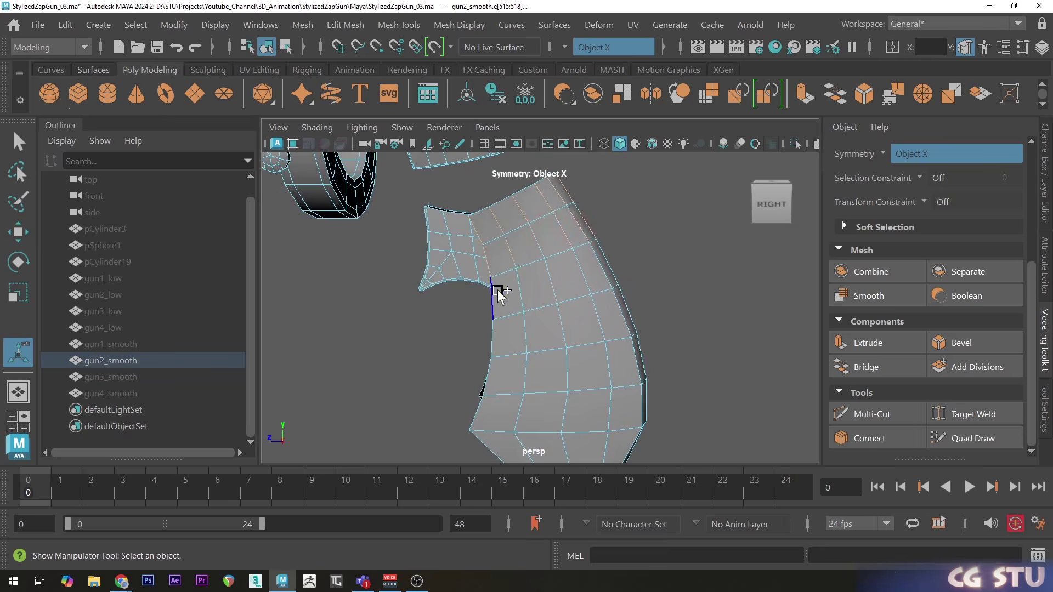
Bevel the crosswise edge loops of the grip on gun2_smooth and offset edge loops along their normals to form stepped ridges
left_click_drag(482, 351, 625, 307, "alt")
right_click_drag(624, 307, 458, 339, "shift")
left_click_drag(627, 288, 616, 364, "alt")
left_click(954, 343)
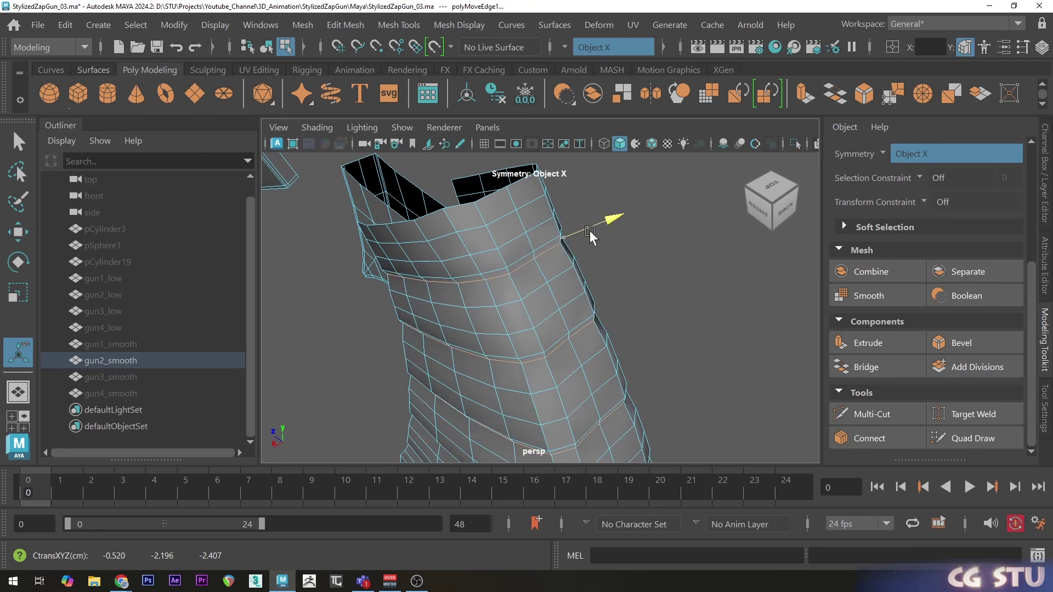
left_click_drag(589, 236, 681, 282, "alt")
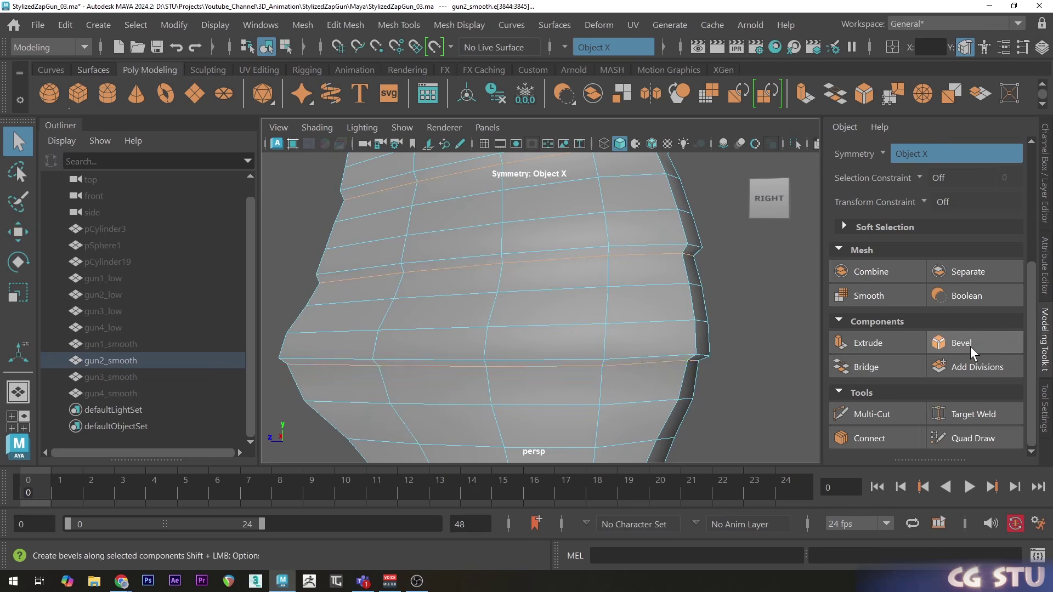
Bevel the grip's ridge edge loops with a fraction of 0.5 and return to object selection
left_click(935, 345)
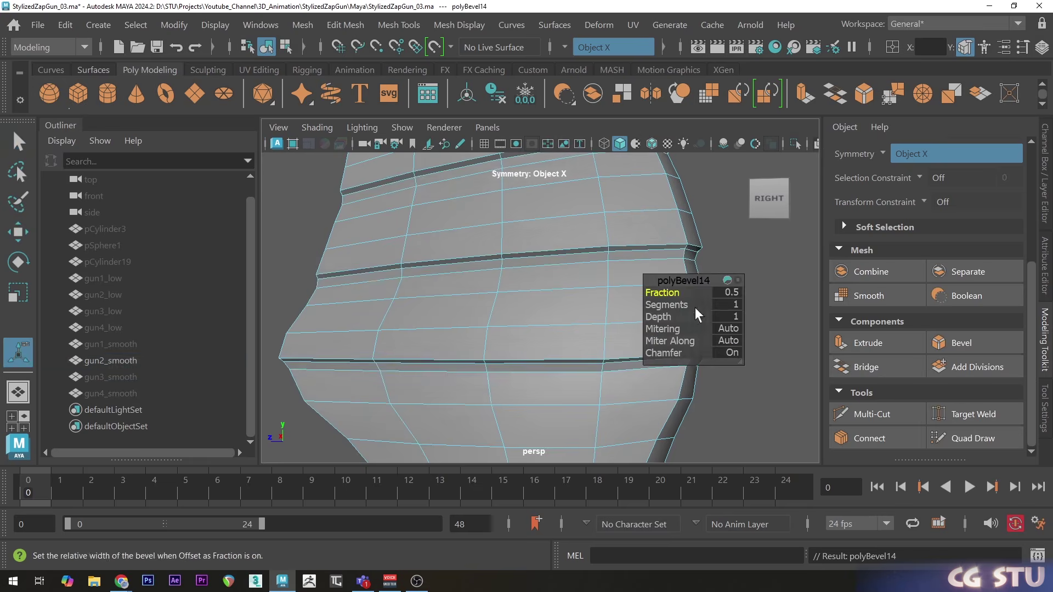
left_click_drag(722, 239, 700, 249)
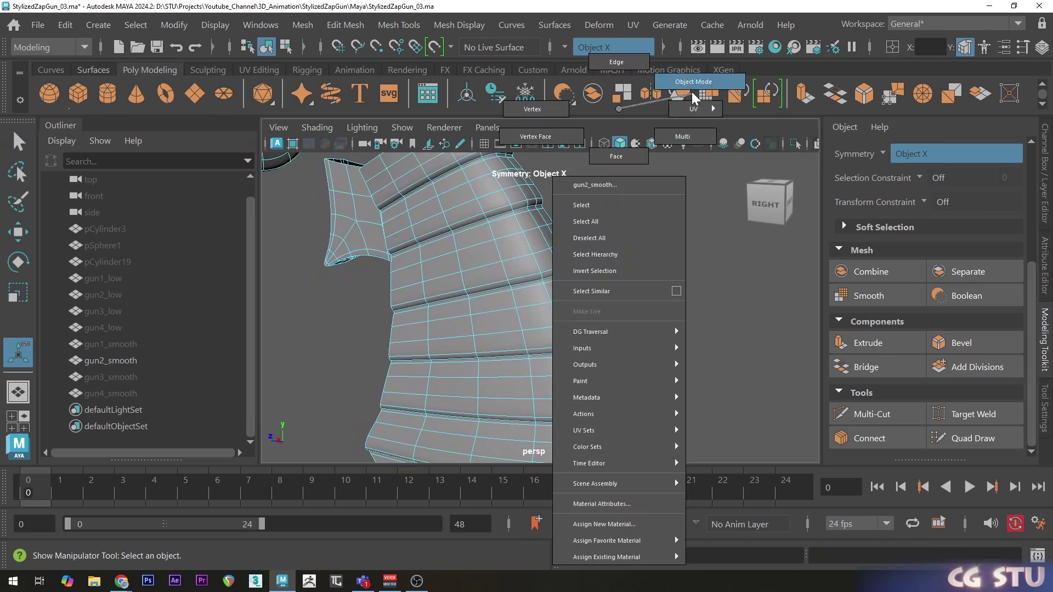
left_click(622, 267)
left_click(622, 267)
Smooth the whole gun2_smooth mesh with 1 division
scroll(576, 301, "down", 3)
left_click_drag(576, 301, 472, 301, "alt")
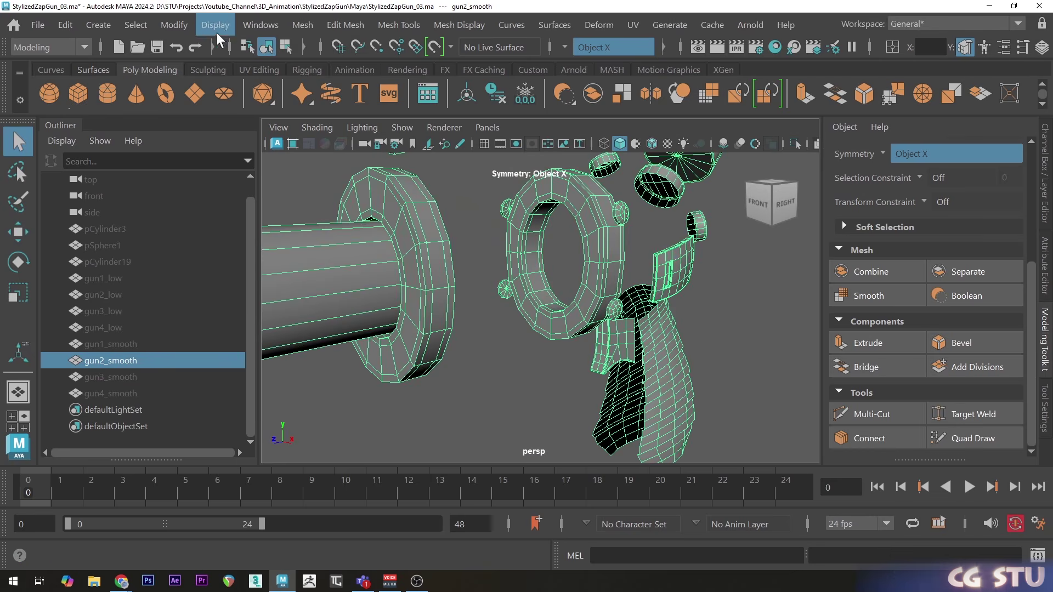
left_click(302, 24)
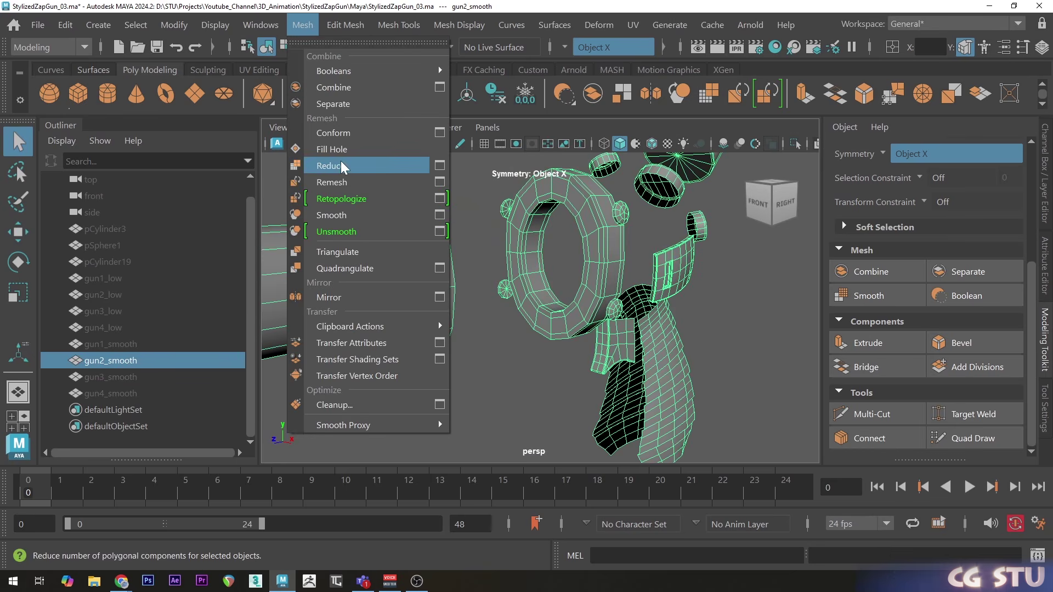
left_click(367, 214)
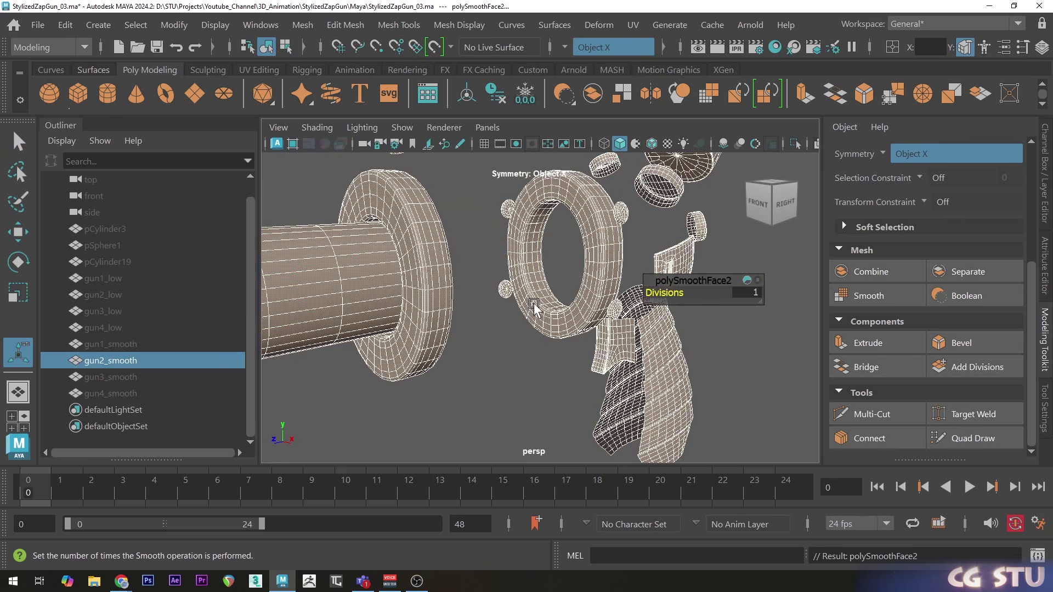
Bevel the radial edge loops around the flange at the end of the cylinder on gun2_smooth
left_click_drag(585, 310, 502, 281, "alt")
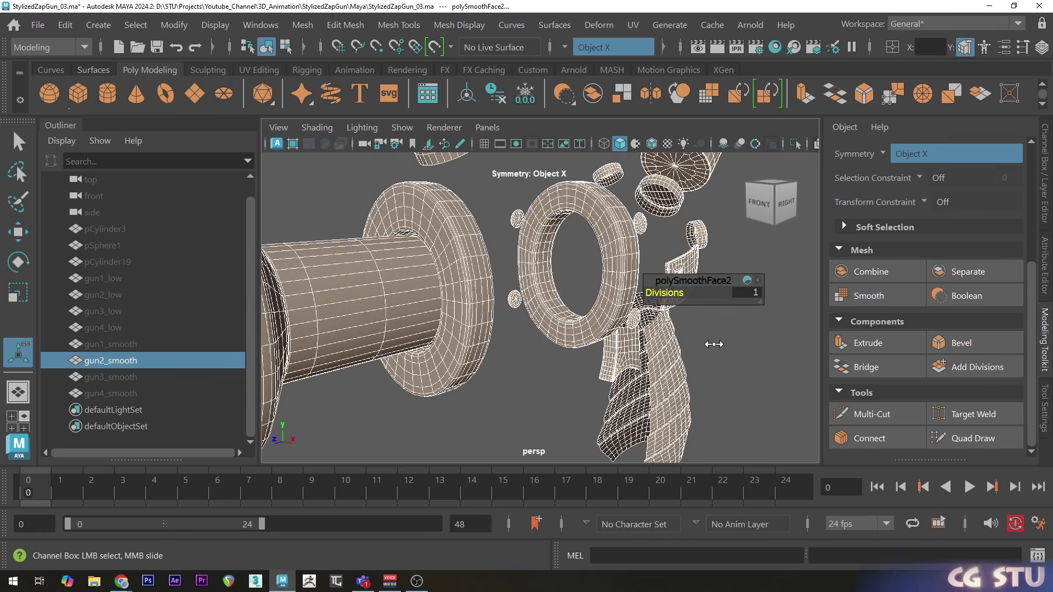
left_click_drag(713, 344, 732, 344)
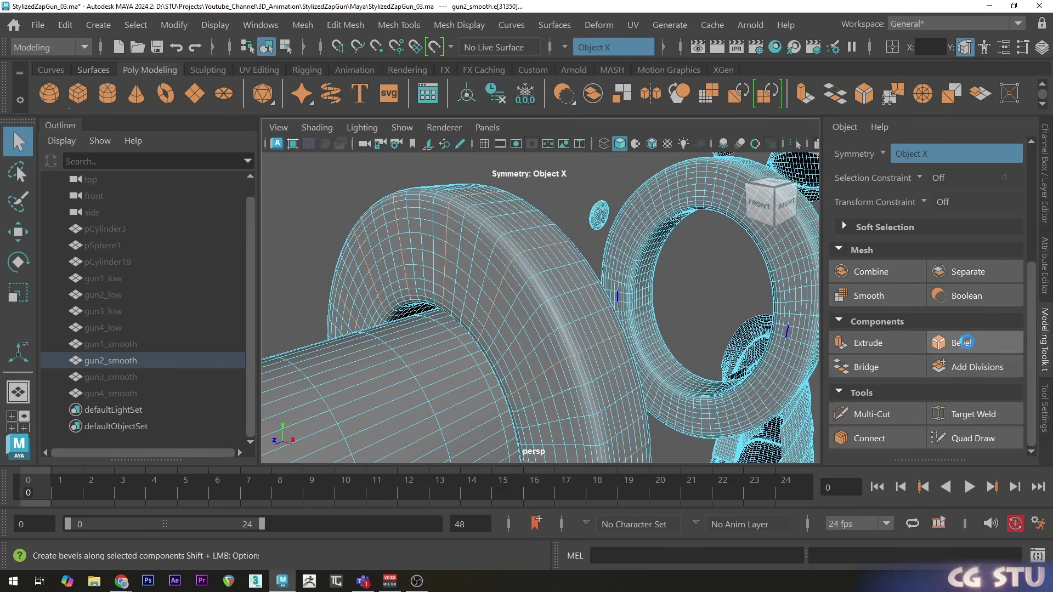
left_click(938, 343)
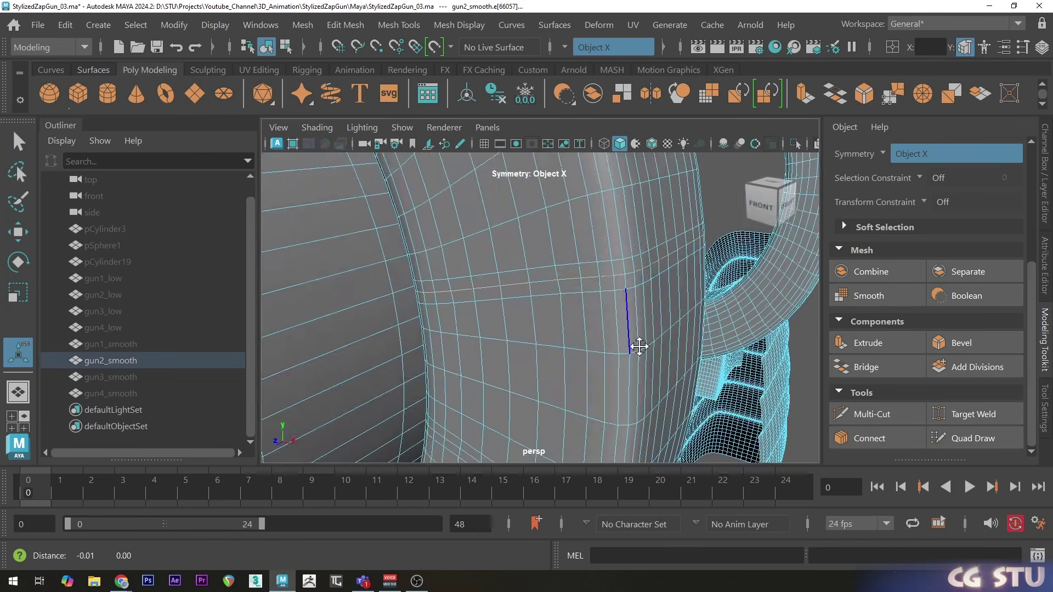
Transform the flange's radial edge loops along their normals to form grooves around the ring
middle_click_drag(639, 347, 627, 328, "alt")
left_click_drag(627, 329, 613, 310, "alt")
left_click(345, 24)
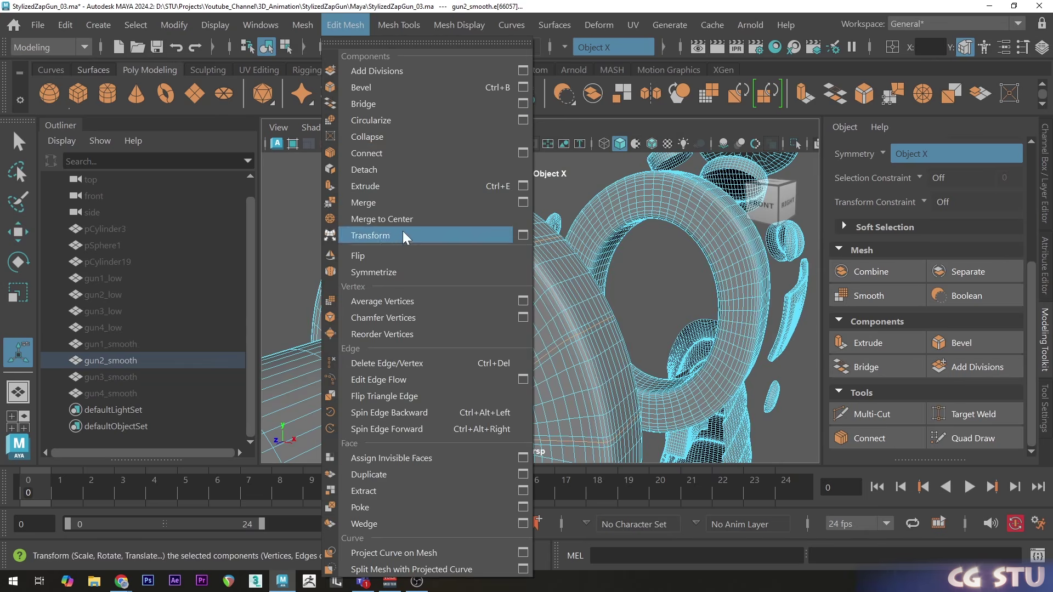
left_click(384, 235)
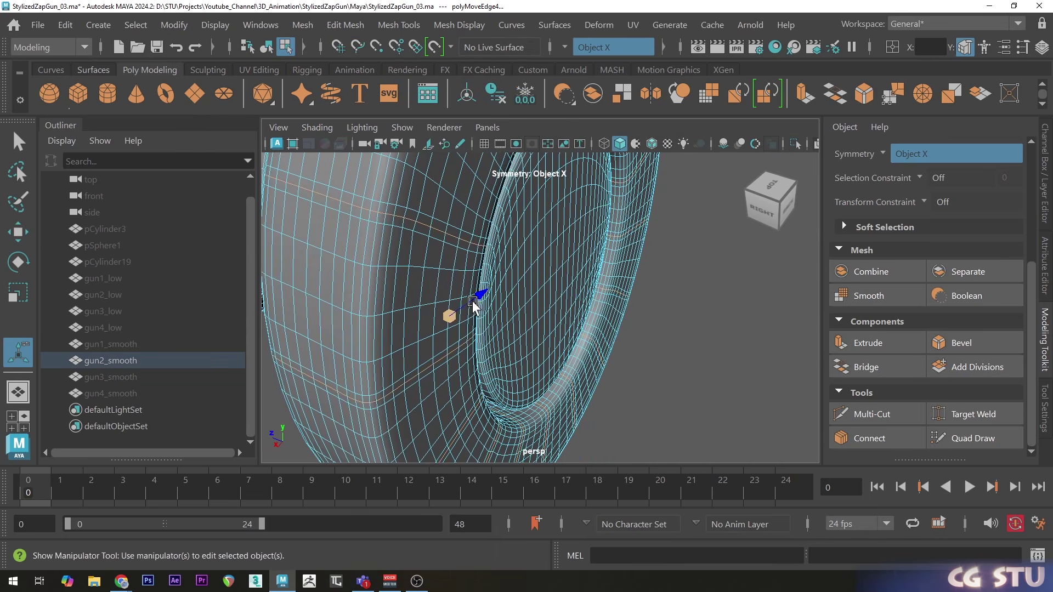
left_click_drag(472, 307, 269, 341)
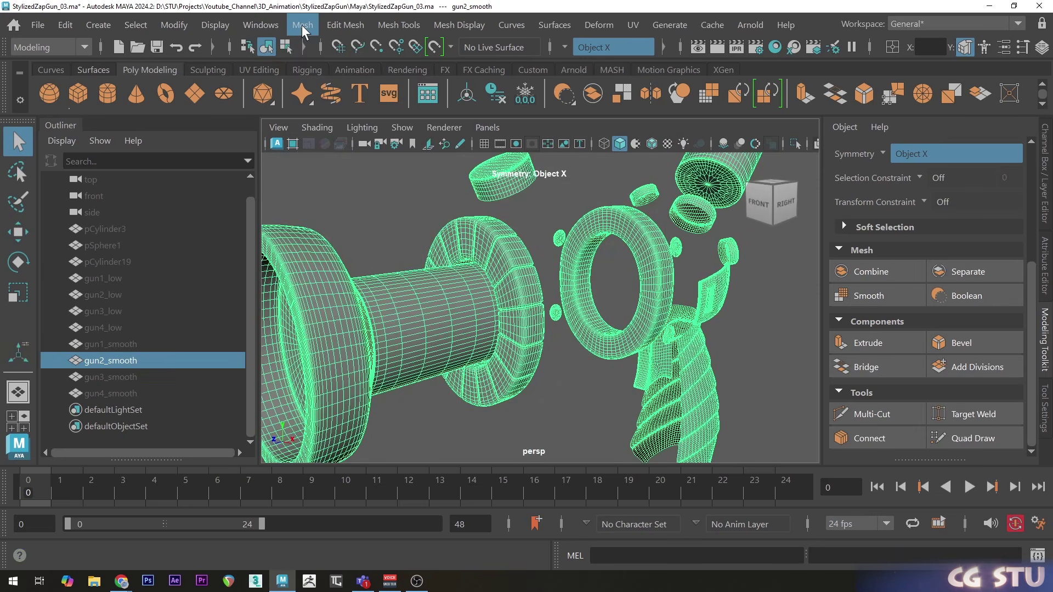
Smooth the whole gun2_smooth mesh again with 1 division and deselect it
left_click(302, 24)
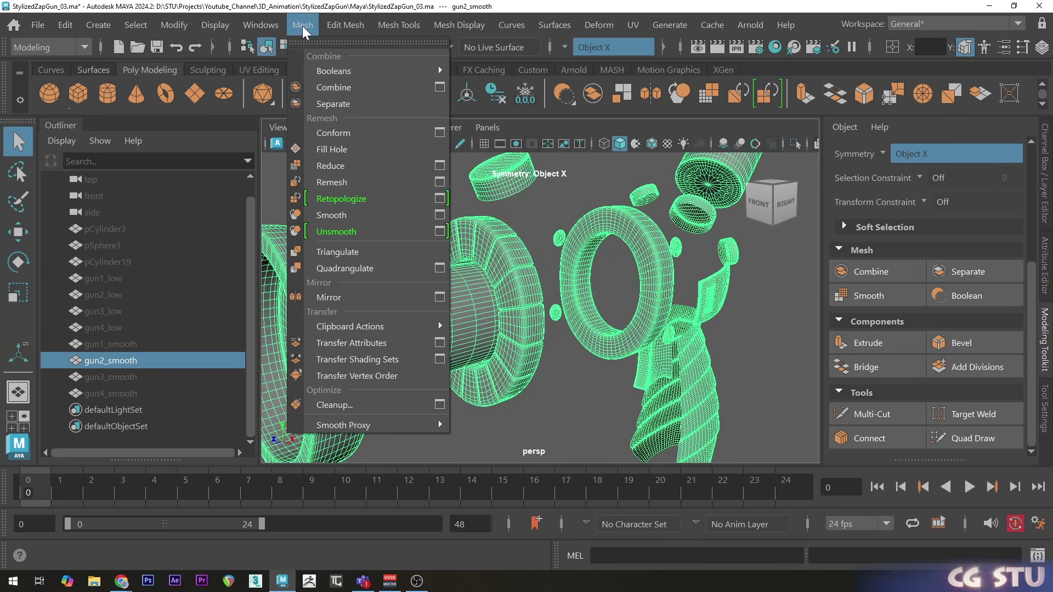
left_click(353, 214)
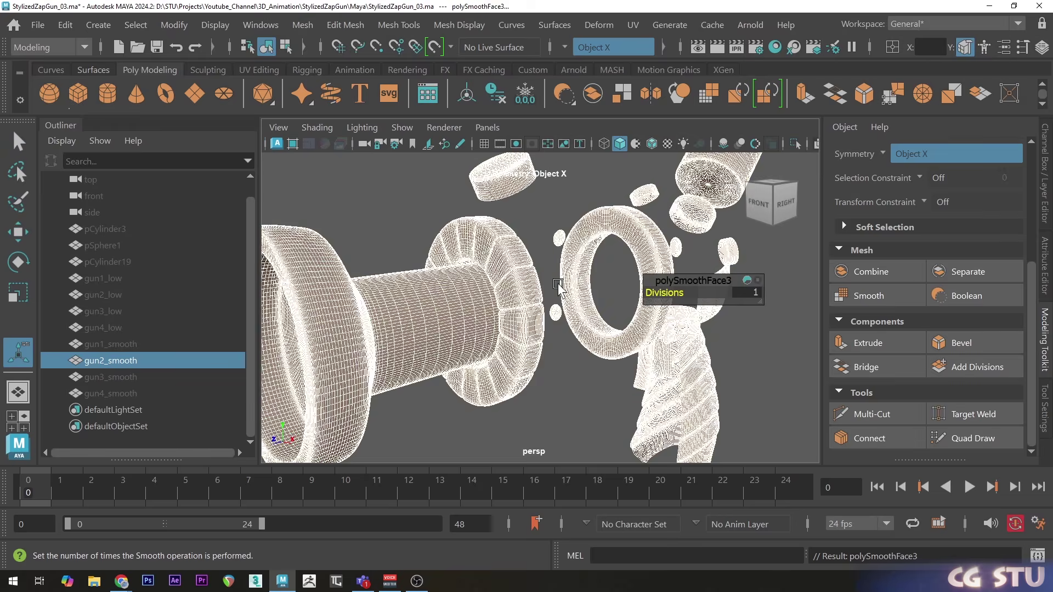
left_click(595, 327)
mouse_move(594, 327)
left_mouse_down("alt")
mouse_move(600, 315)
mouse_move(634, 329)
mouse_move(717, 319)
mouse_move(747, 301)
mouse_move(703, 291)
mouse_move(493, 307)
left_mouse_up("alt")
Select gun4_smooth and smooth the whole mesh with 1 division
left_click(110, 393)
left_click(303, 25)
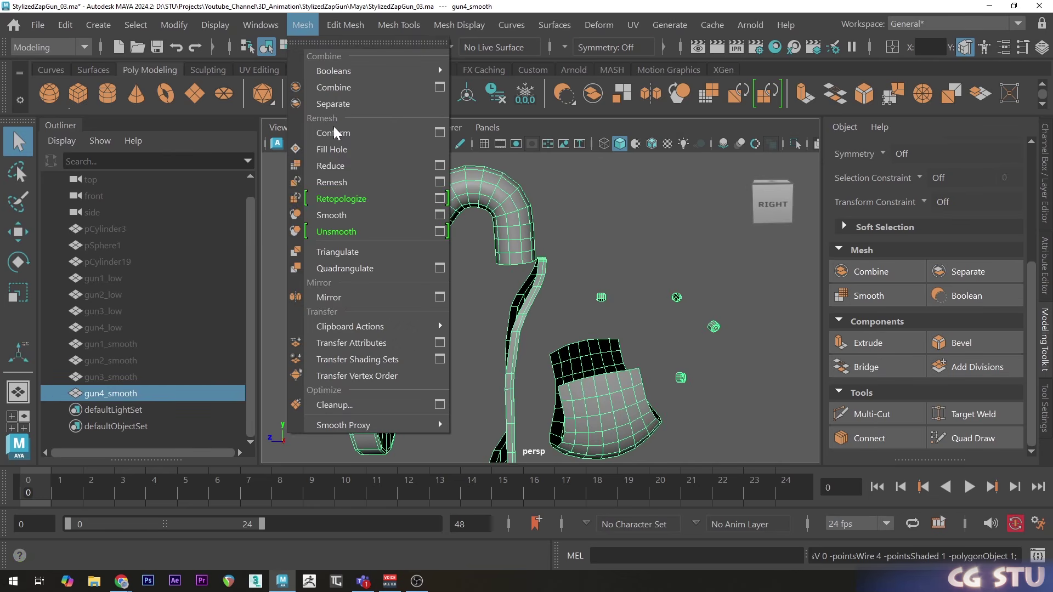
left_click(331, 215)
left_click_drag(570, 287, 667, 260, "alt")
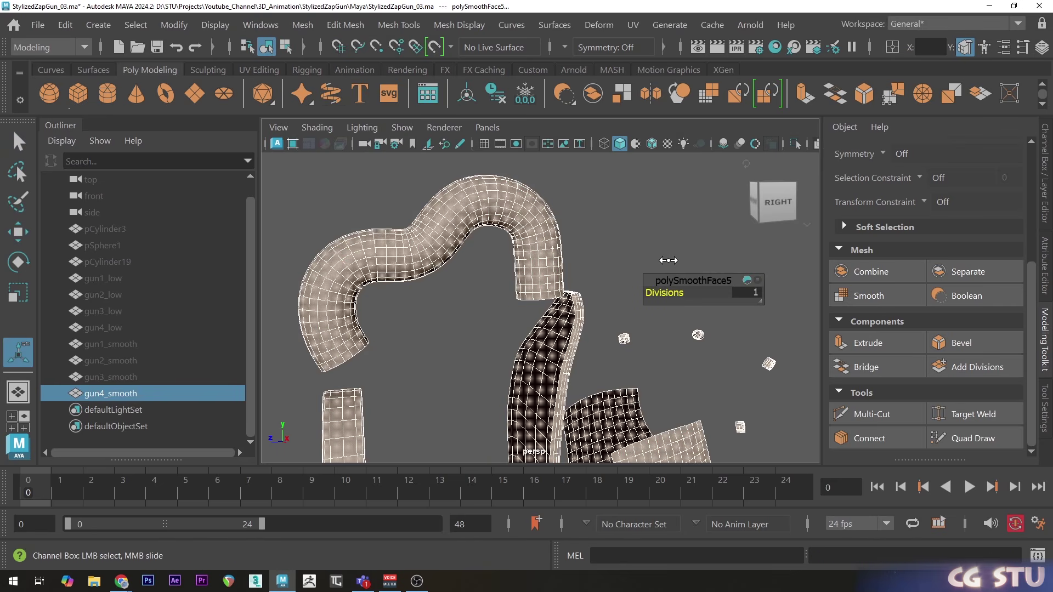
middle_click_drag(669, 260, 672, 260)
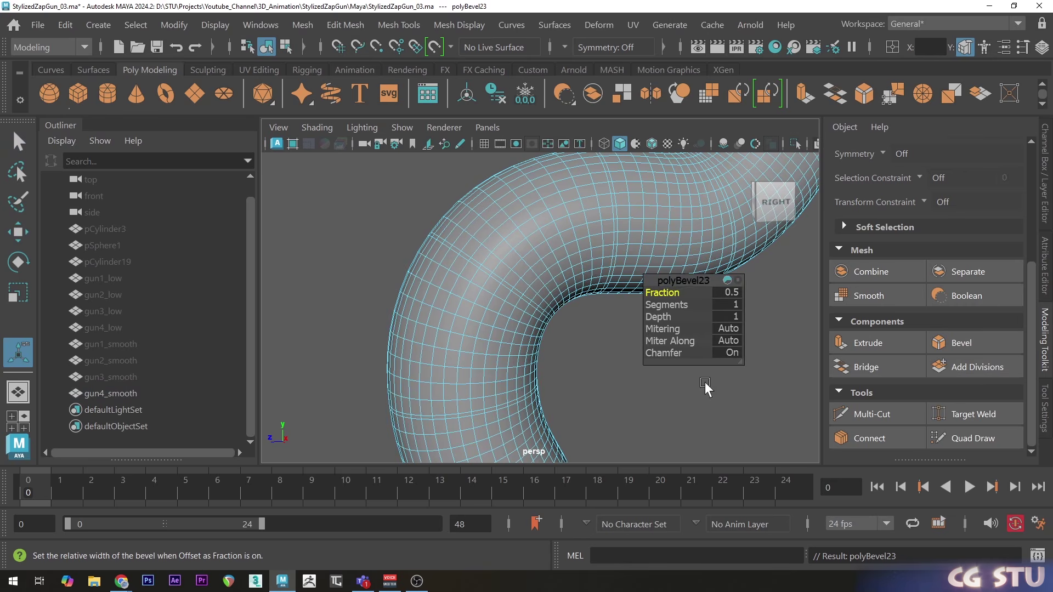
Bevel the curved tube's crosswise edge loops with chamfer off, and bevel the tube's groove edges with a fraction of 0.2
left_click(730, 353)
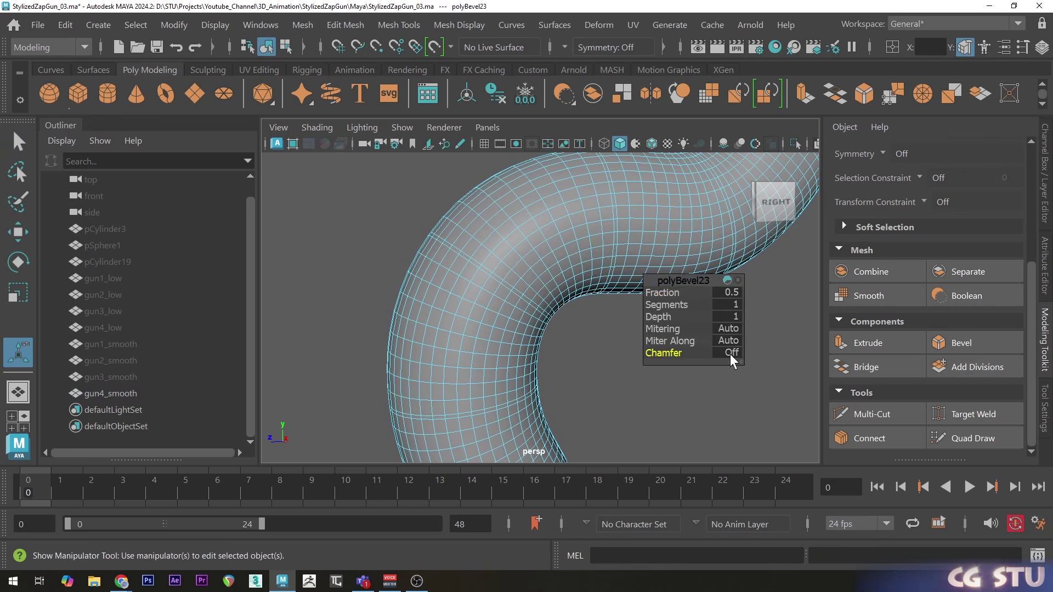
left_click(674, 293)
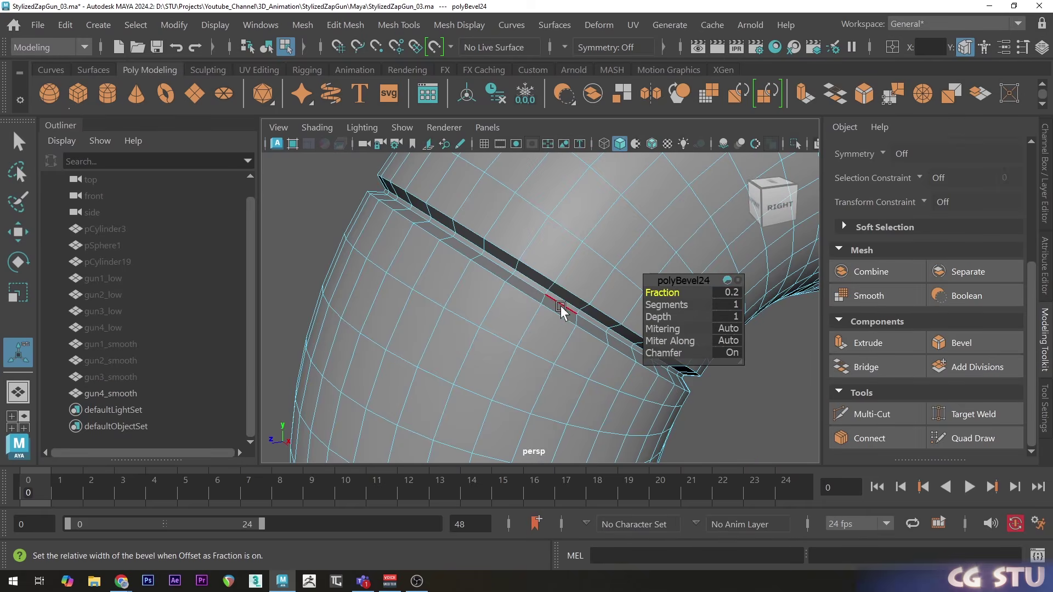
left_click_drag(559, 305, 562, 304, "alt")
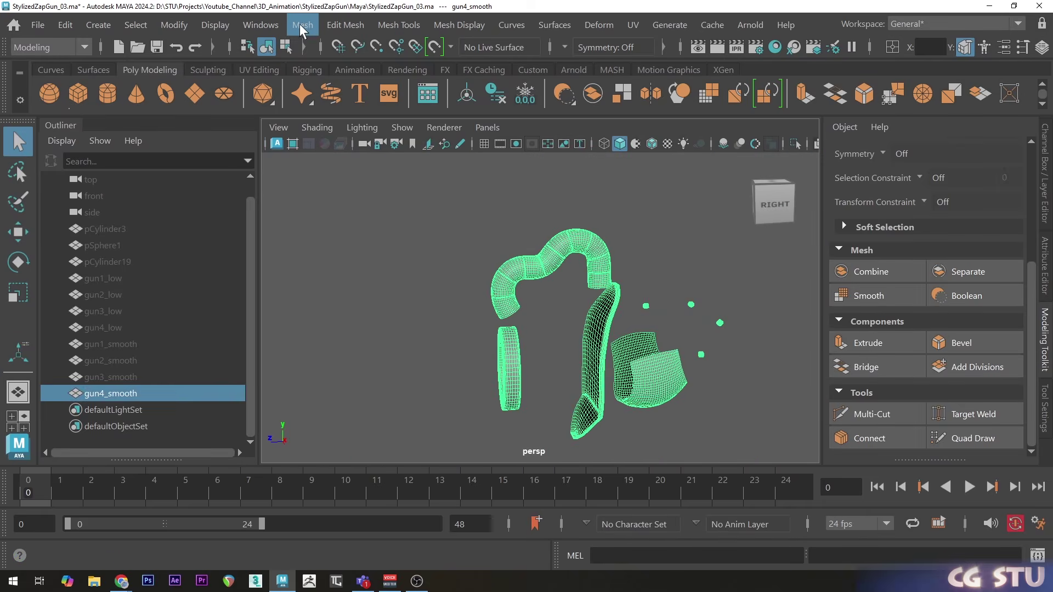
Apply another Smooth to the whole gun4_smooth mesh and clear the selection
left_click(302, 25)
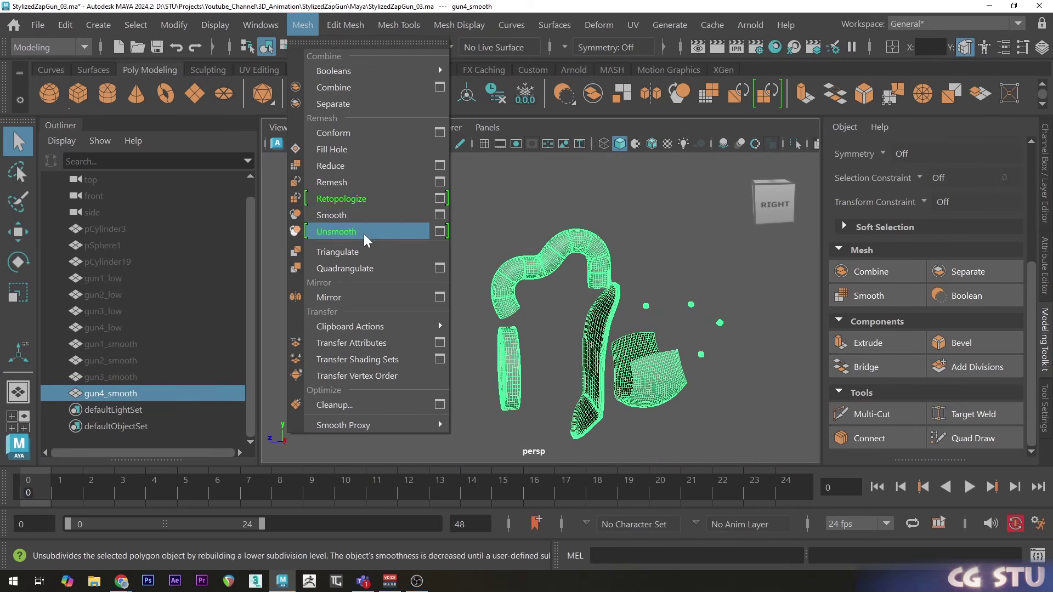
left_click(343, 216)
left_click(622, 218)
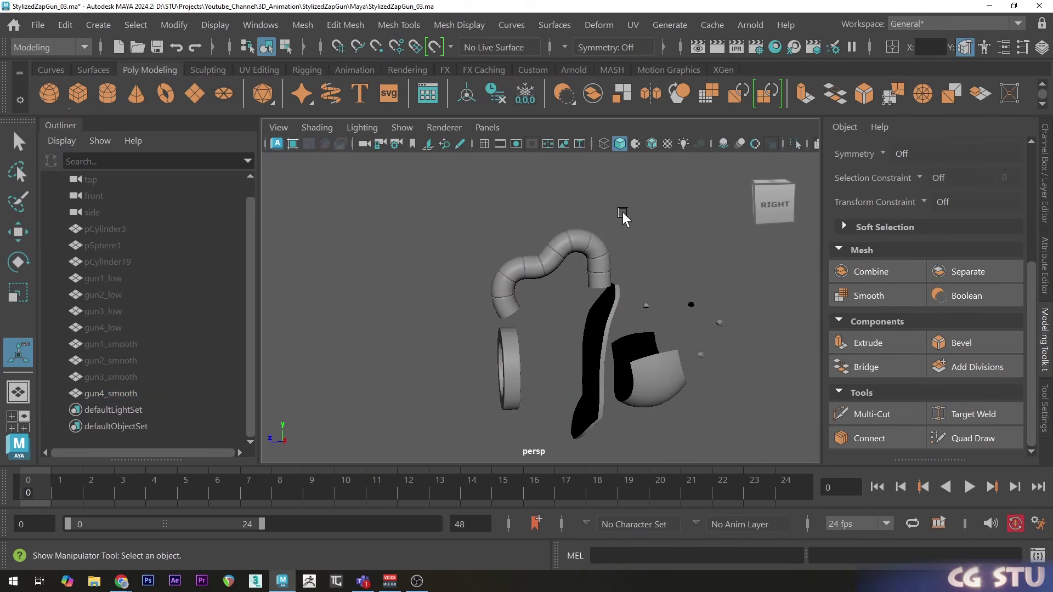
scroll(573, 297, "up", 5)
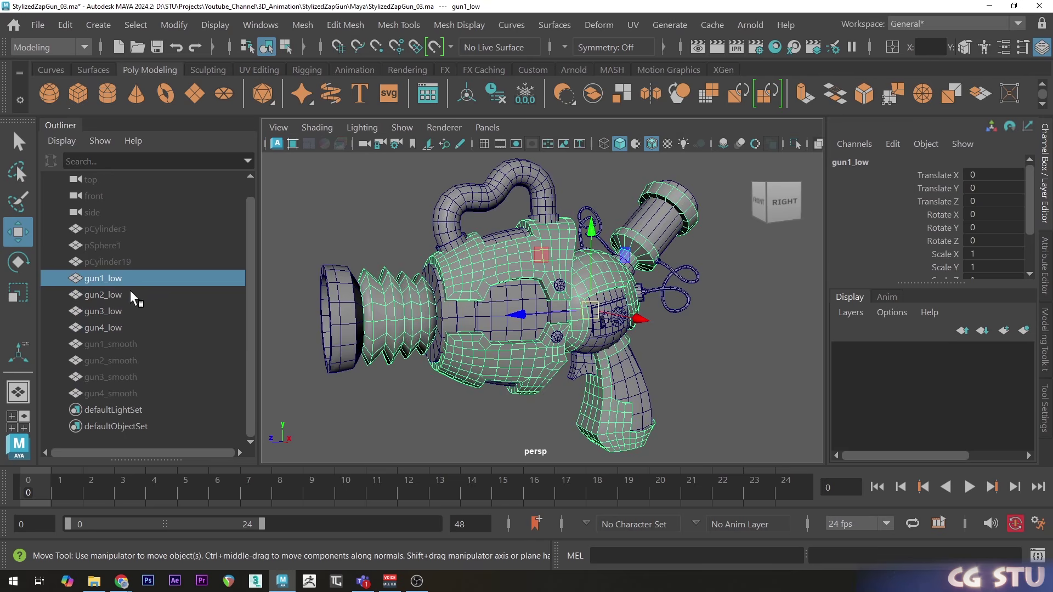
Examine which gun parts belong to each low and smooth mesh by selecting them one after another
left_click(132, 296)
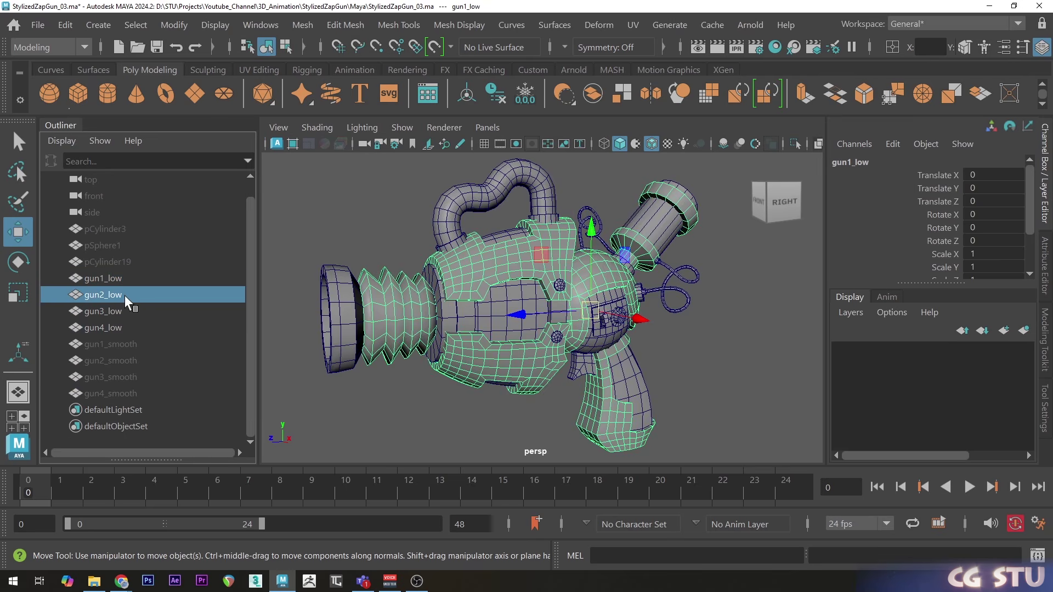
left_click(139, 311)
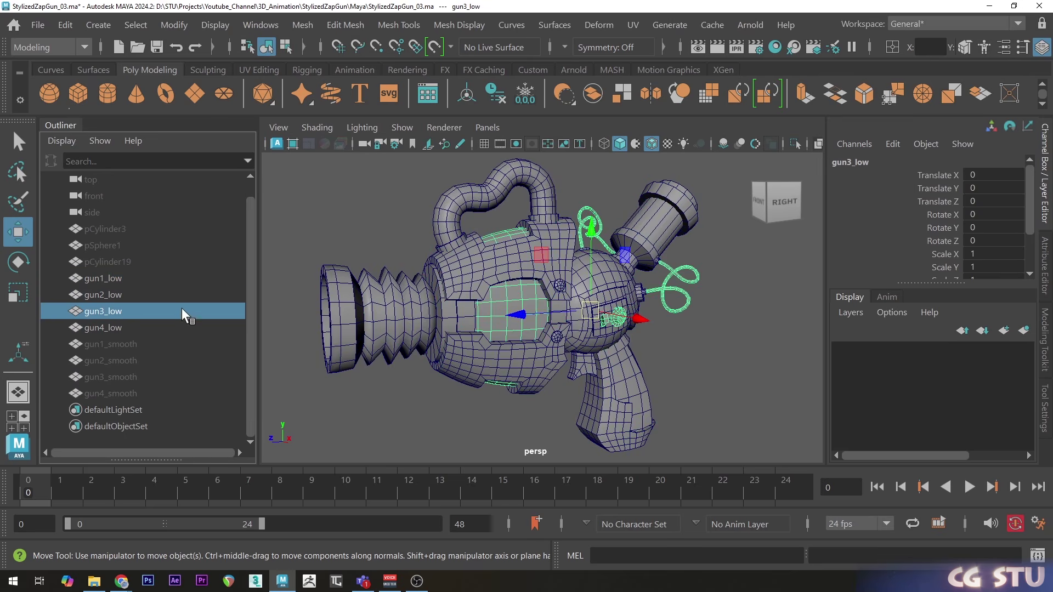
left_click(141, 329)
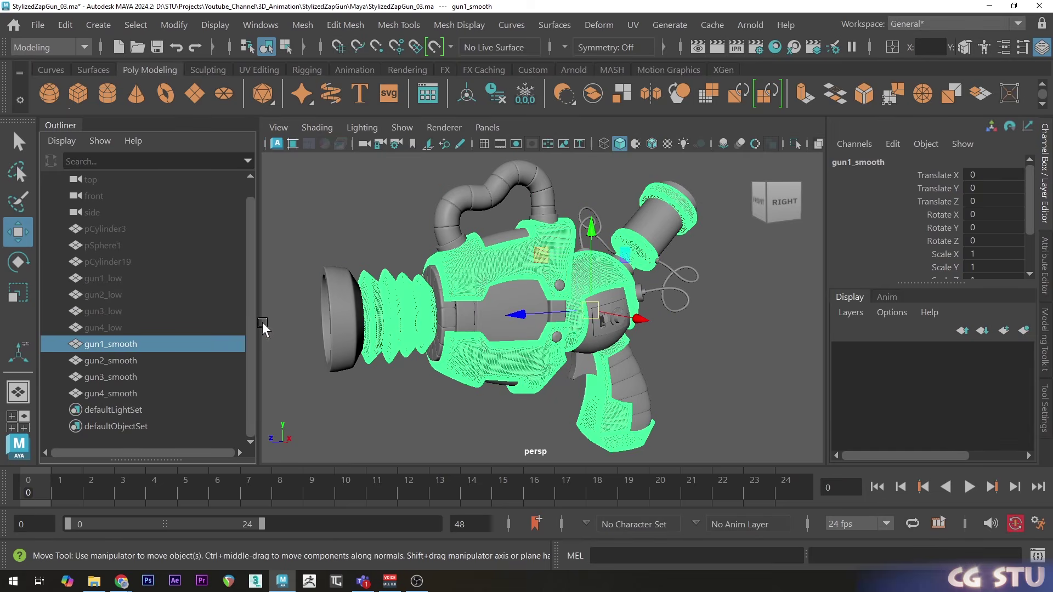
left_click(131, 361)
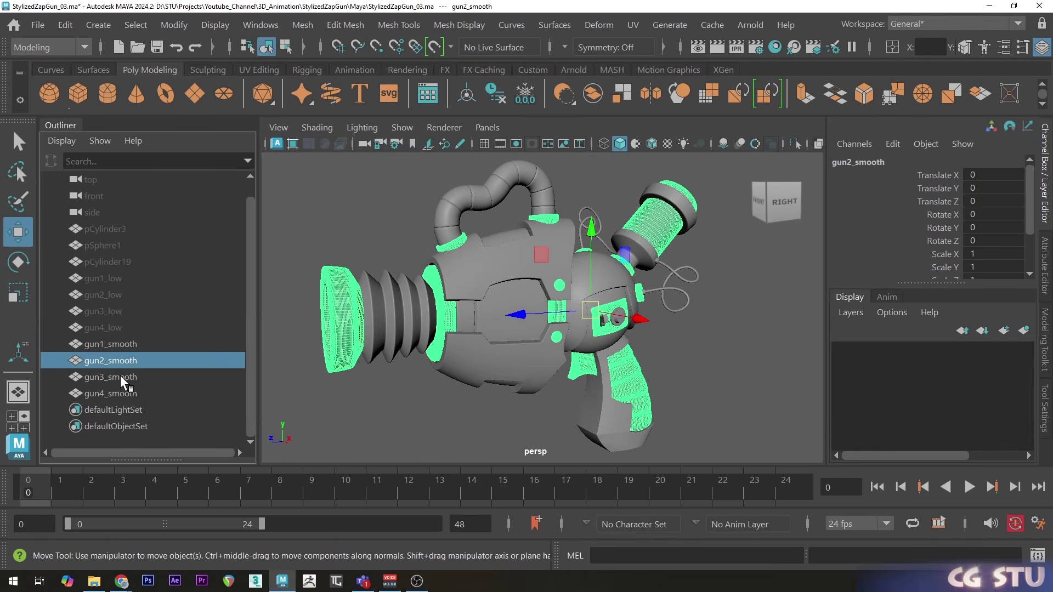
left_click(124, 378)
left_click(121, 394)
scroll(599, 291, "down", 3)
left_click_drag(577, 306, 594, 308, "alt")
left_click(384, 272)
Select gun1_smooth to gun4_smooth and export the selection as zapgun_smooth.fbx into the Mesh_LODS folder
left_click_drag(129, 346, 127, 394)
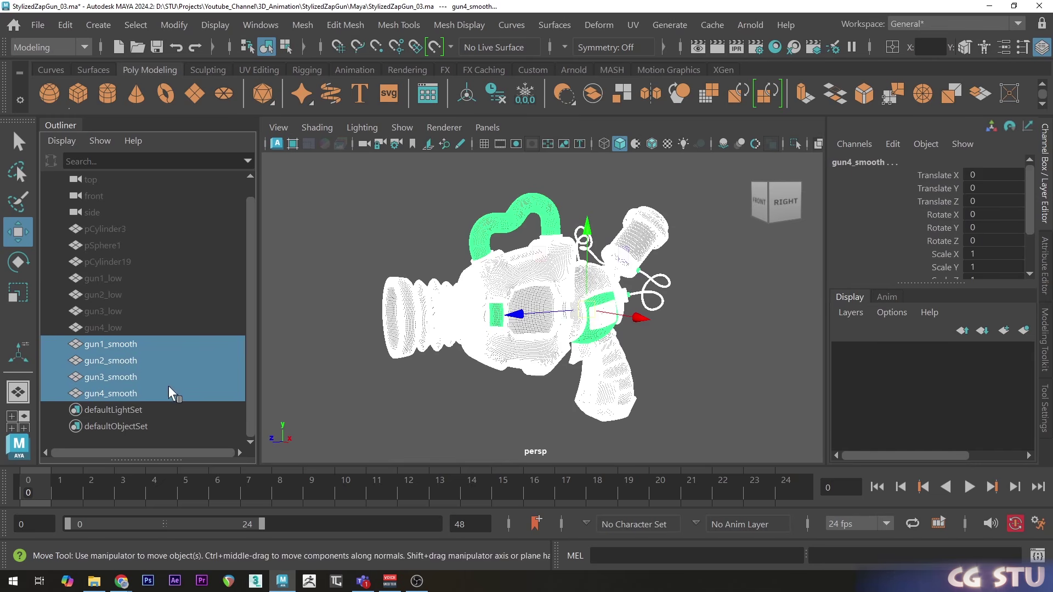
left_click(40, 28)
left_click(133, 230)
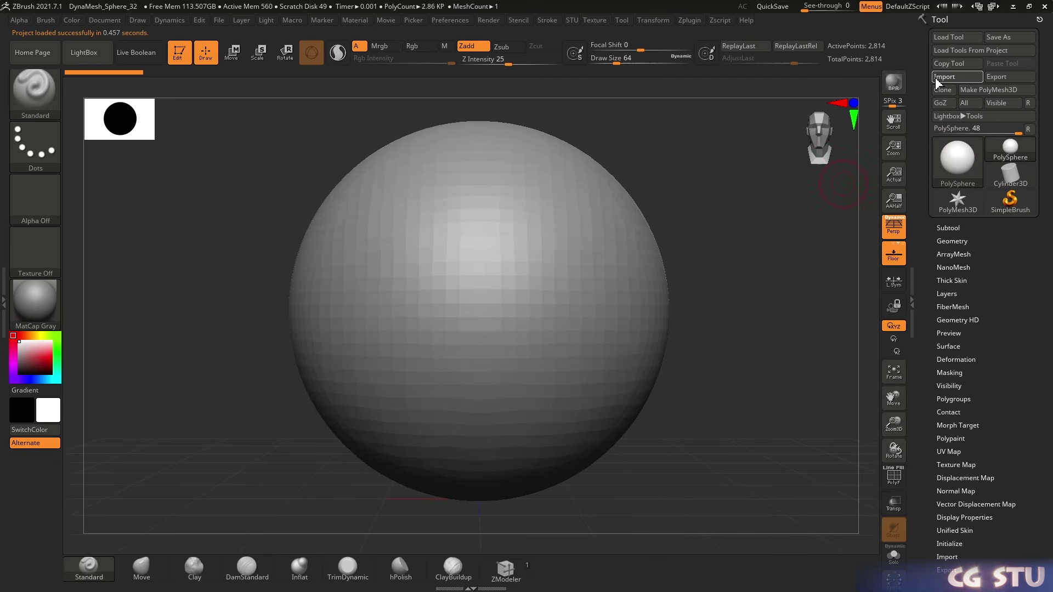
Switch to ZBrush and import zapgun_smooth.fbx from the Mesh_LODS folder
left_click(949, 76)
left_click(431, 211)
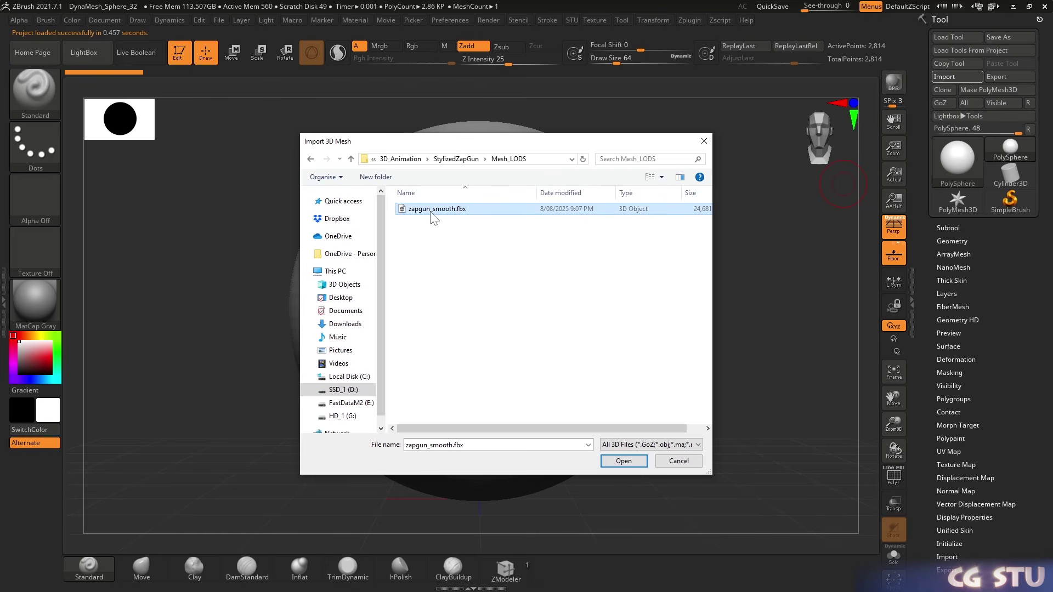
left_click(619, 464)
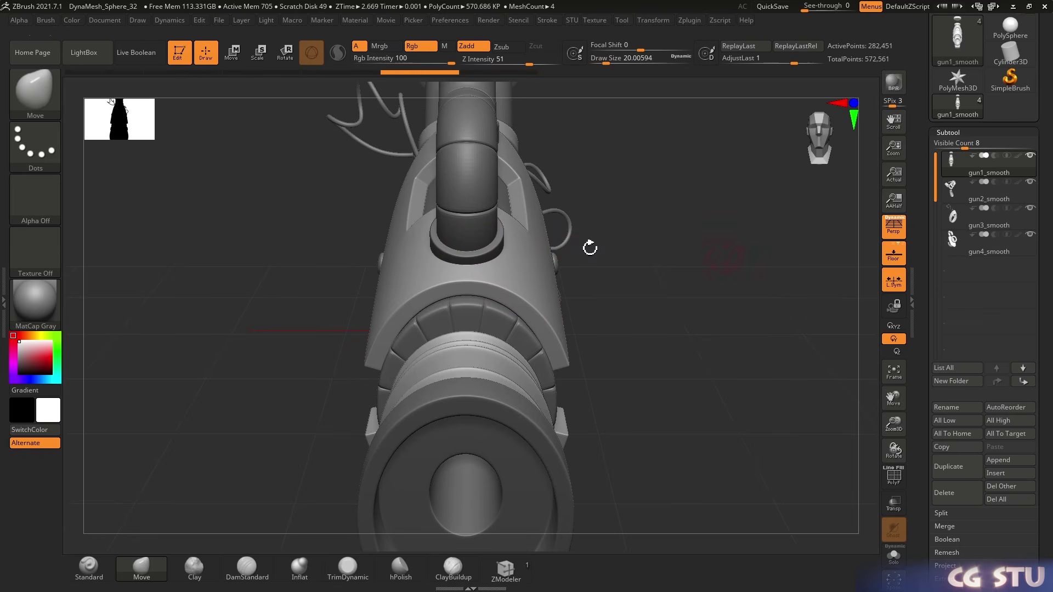
Try a symmetrical Move brush stroke on the side panel of the gun3_smooth subtool and undo it
left_click_drag(530, 255, 585, 216)
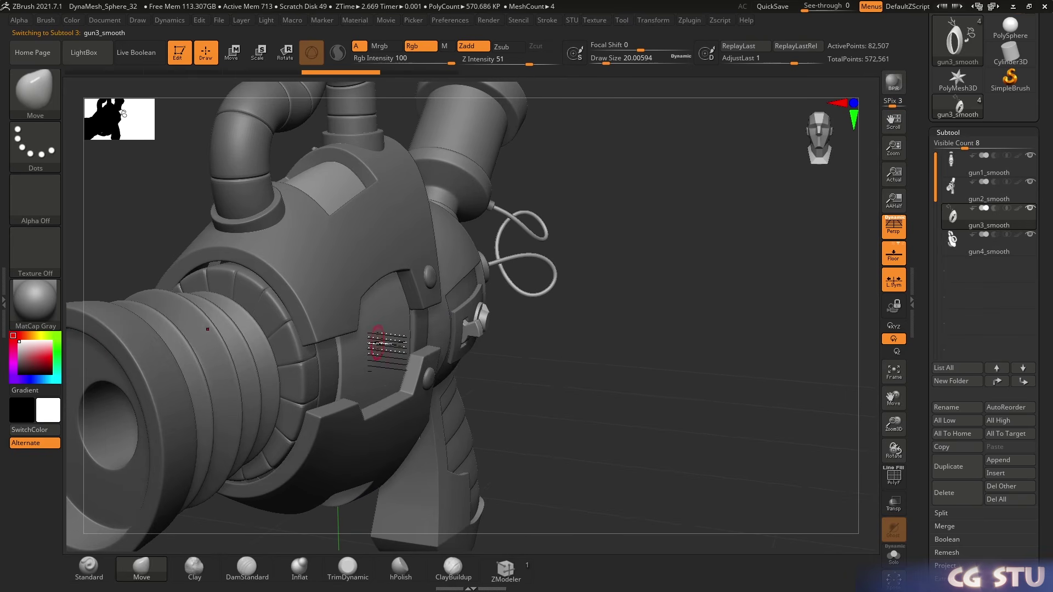
left_click_drag(383, 343, 450, 348)
mouse_move(553, 351)
left_mouse_down()
mouse_move(623, 334)
mouse_move(674, 353)
left_mouse_up()
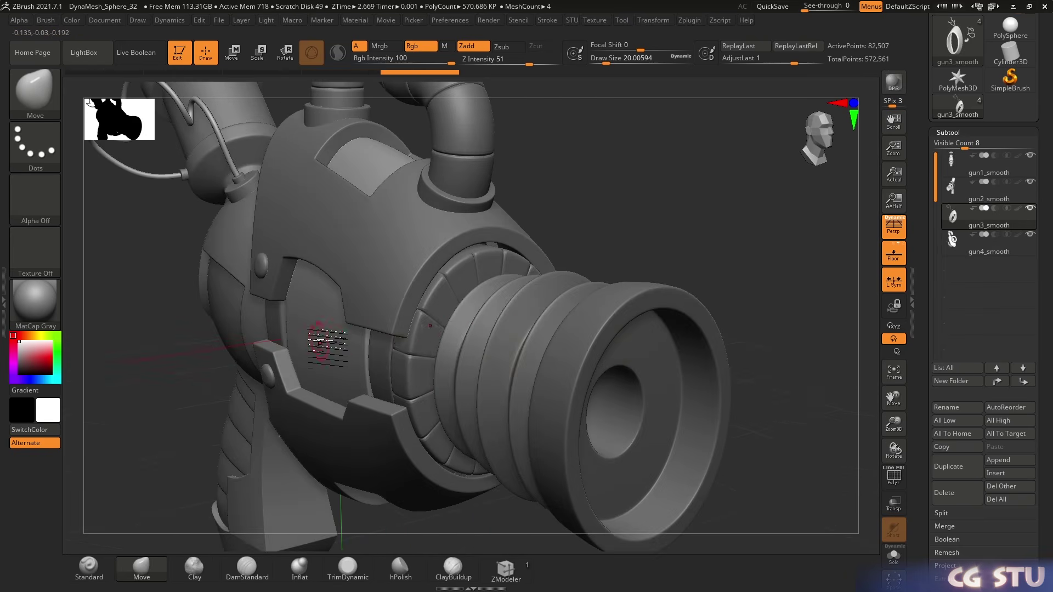
left_click_drag(549, 250, 583, 228)
key("ctrl+z")
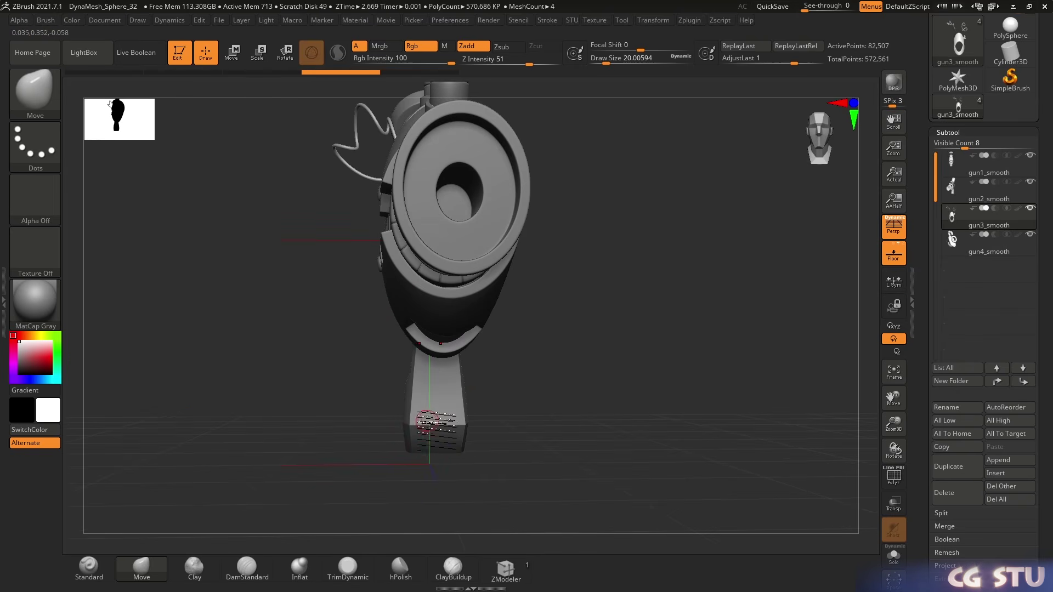
left_click_drag(547, 344, 597, 336)
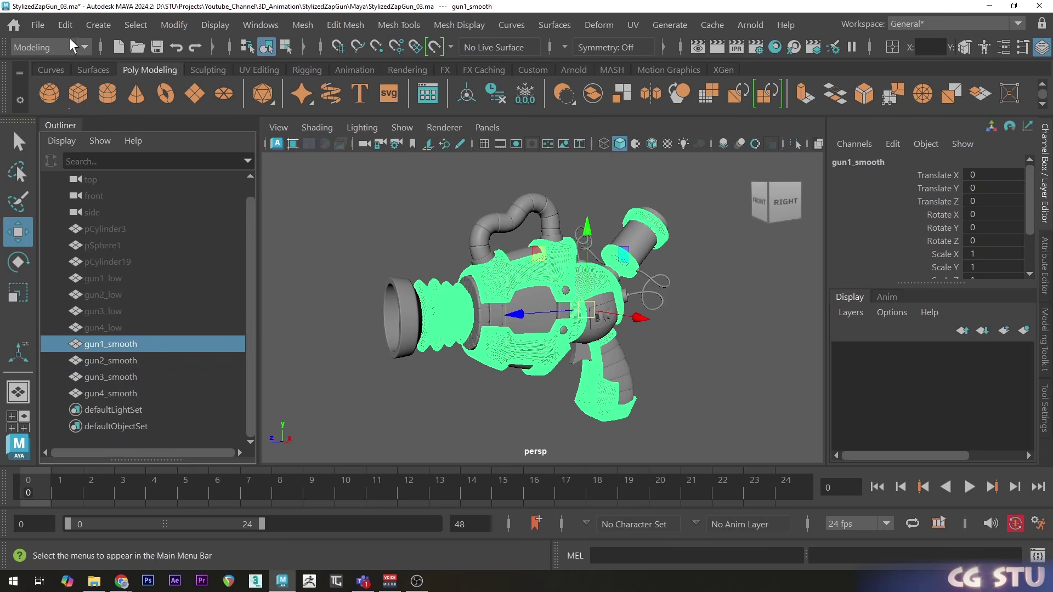
Switch back to Maya and export gun1_smooth to gun4_smooth as separate OBJ files named after each mesh in Mesh_LODS
left_click(38, 25)
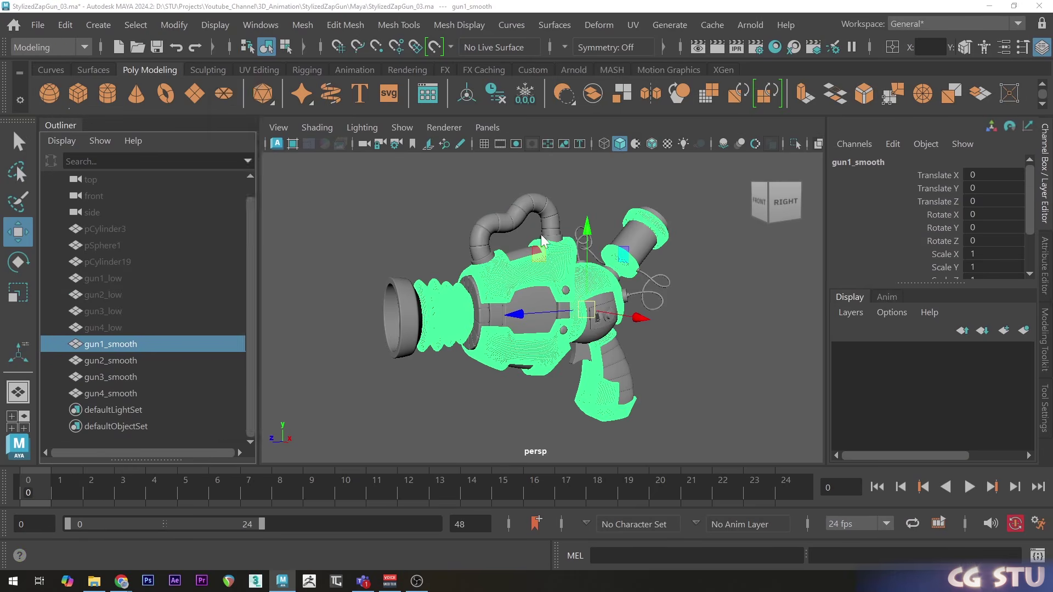
left_click(339, 421)
scroll(345, 486, "down", 2)
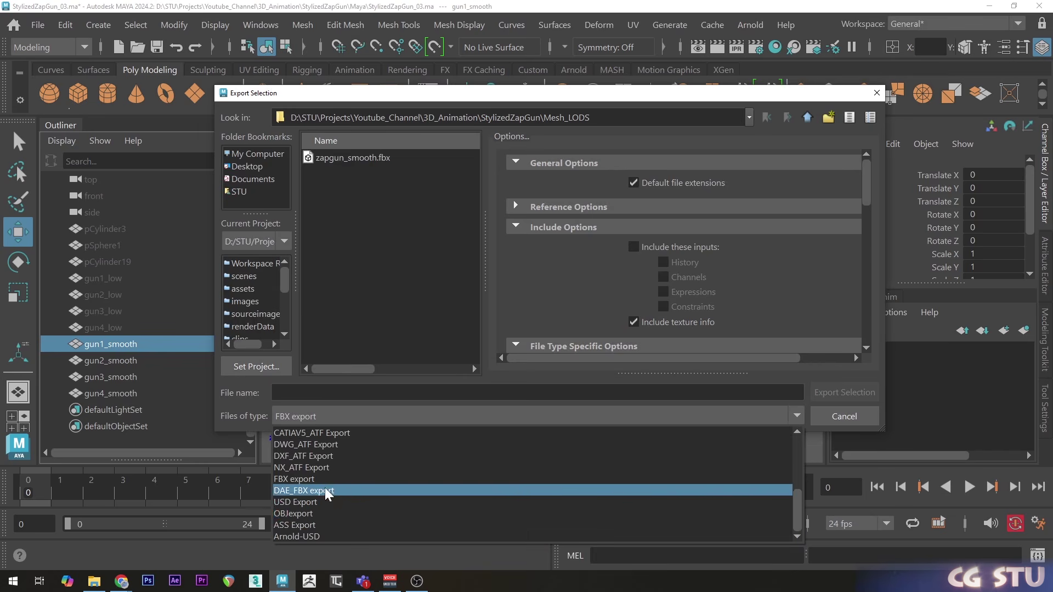
left_click(350, 507)
type("g")
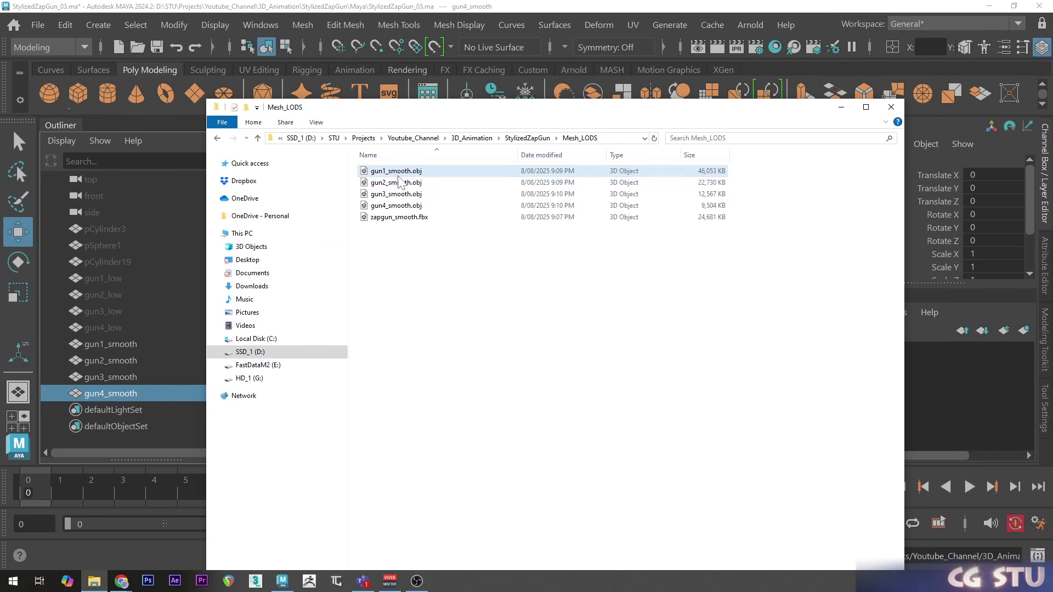
left_click(394, 205, "shift")
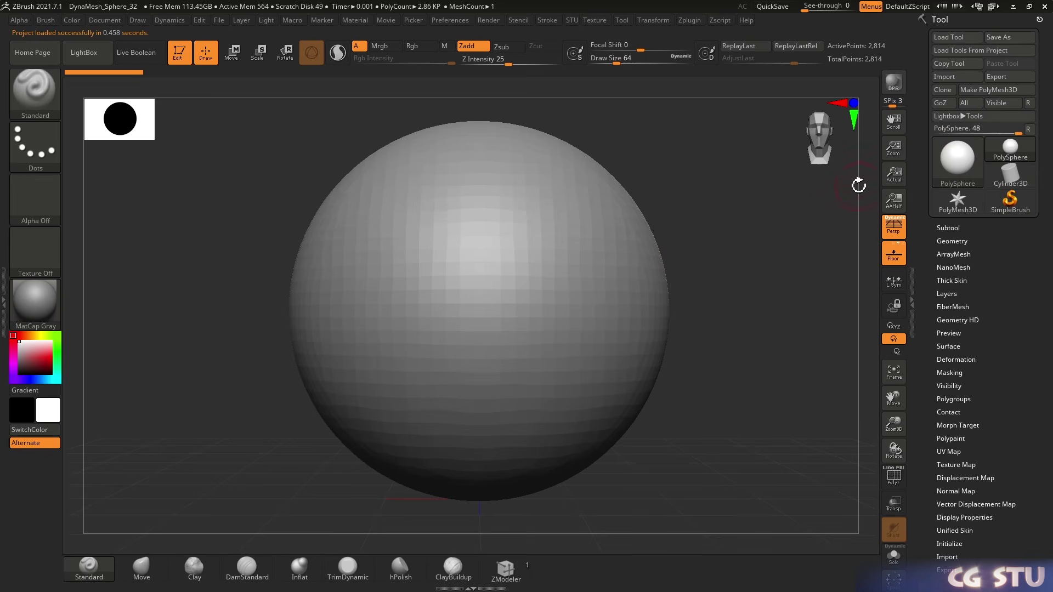
Switch to ZBrush and import gun1_smooth.obj from the Mesh_LODS folder as a new tool
left_click(946, 77)
left_click(434, 209)
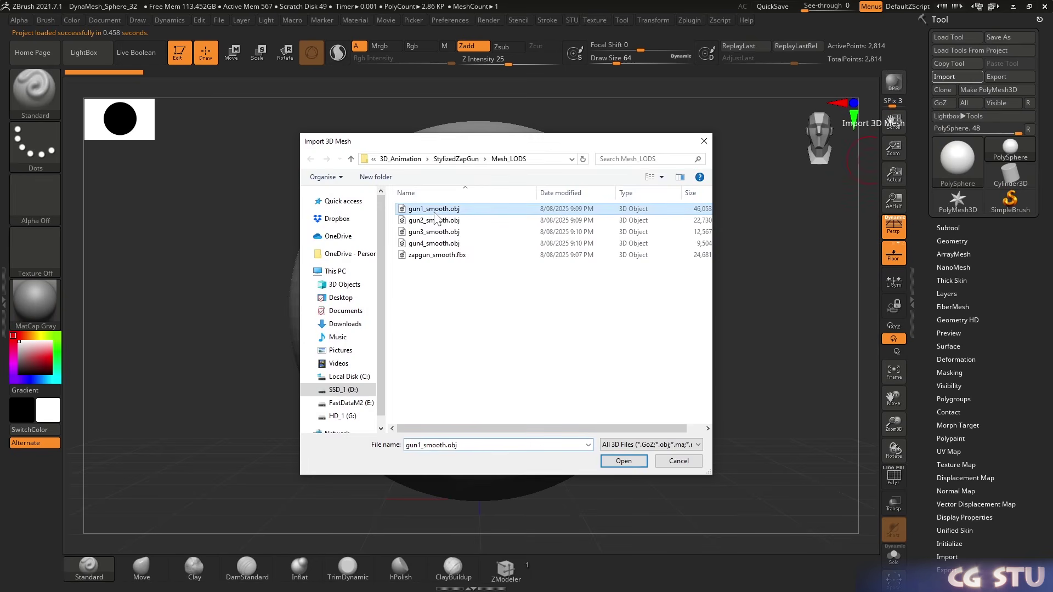
left_click(619, 462)
left_click_drag(589, 342, 510, 435)
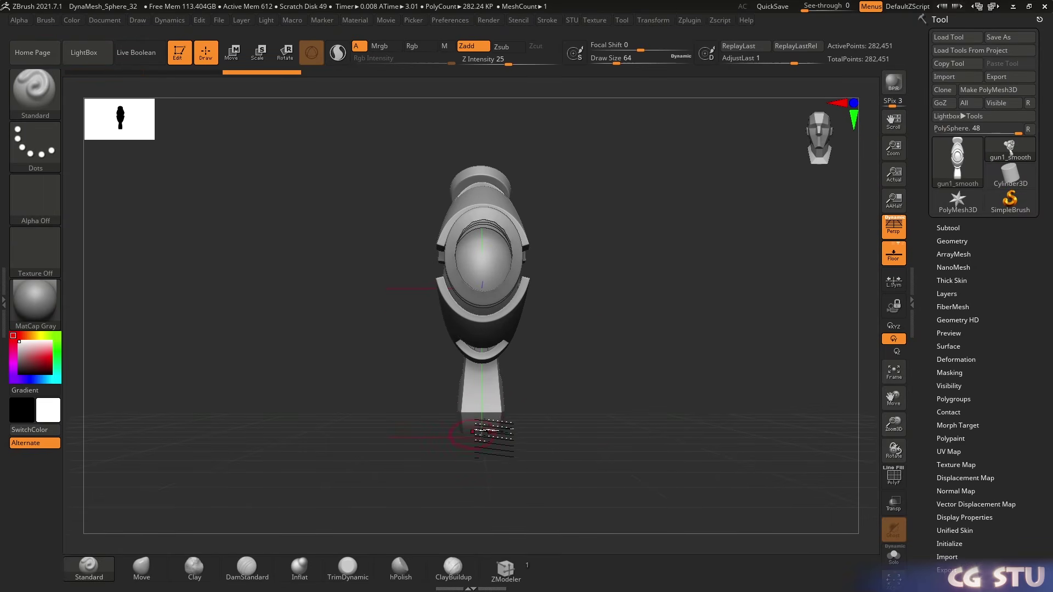
Insert a placeholder sphere subtool below gun1_smooth and replace it by importing gun2_smooth.obj
left_click_drag(575, 328, 529, 373)
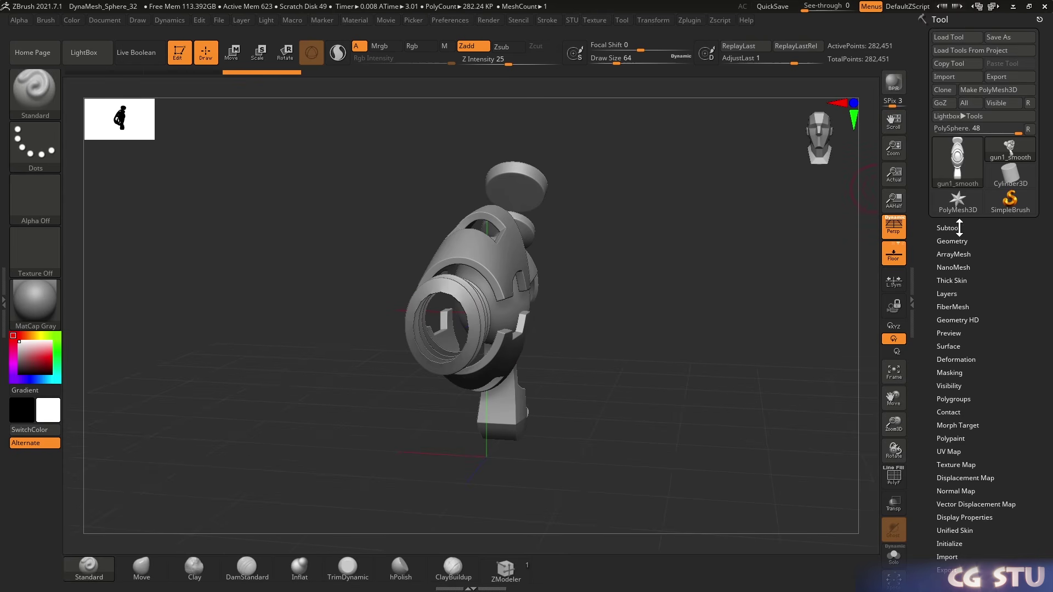
left_click(948, 228)
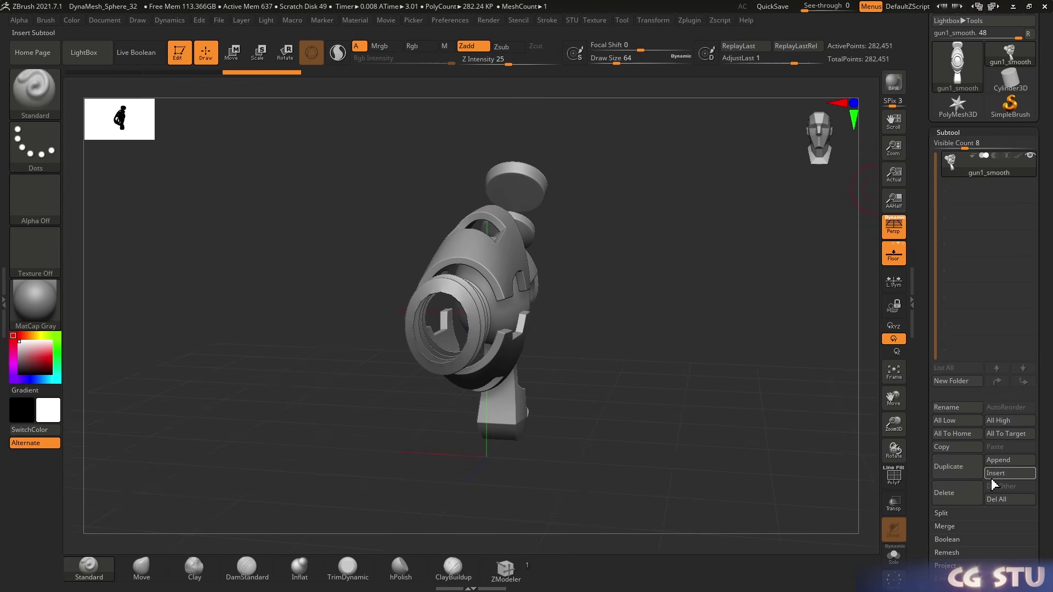
left_click(1007, 472)
left_click(630, 359)
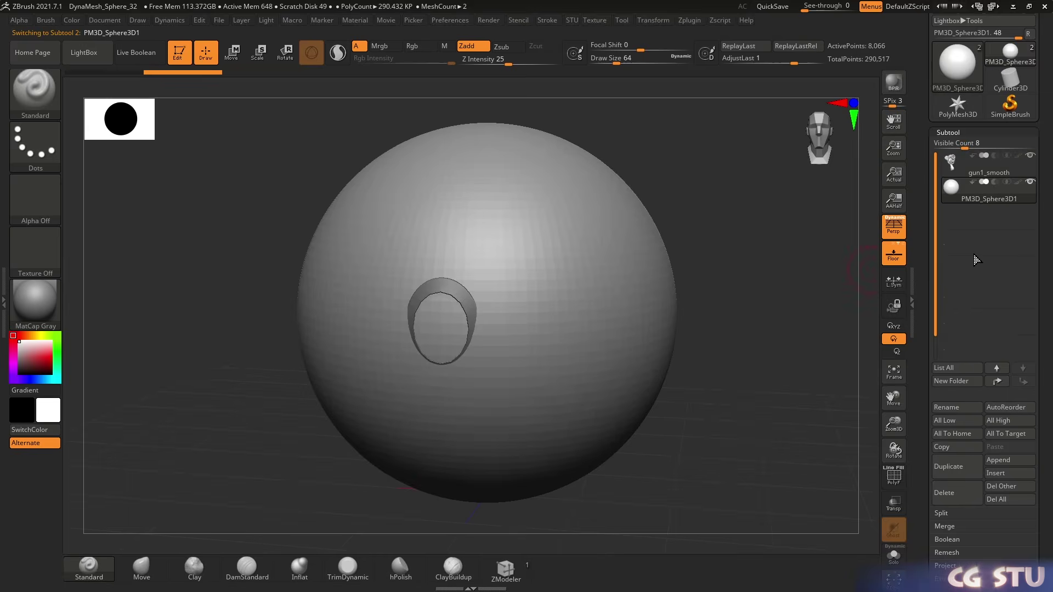
scroll(1046, 123, "up", 3)
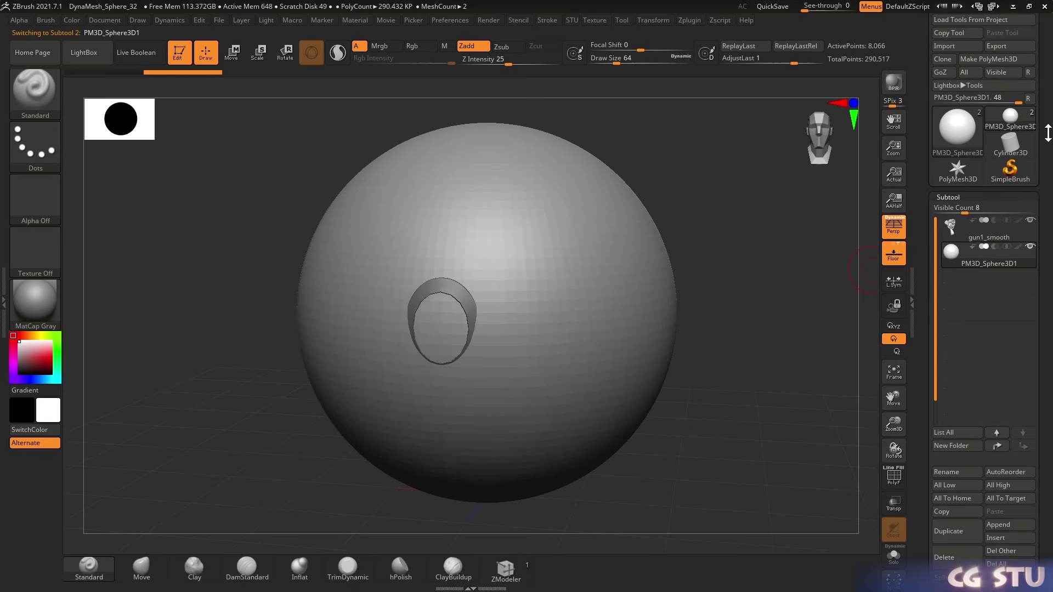
left_click(952, 48)
left_click(433, 220)
left_click(623, 461)
Append another sphere subtool and import gun3_smooth.obj in its place
left_click_drag(599, 334, 583, 316)
left_click(998, 524)
left_click(635, 364)
left_click(952, 46)
left_click(421, 236)
left_click(623, 460)
Insert one more sphere subtool and import gun4_smooth.obj over it
left_click(998, 537)
left_click(634, 364)
left_click(952, 47)
left_click(421, 246)
left_click(624, 460)
Make gun3_smooth the active subtool and switch to the Move brush
mouse_move(648, 362)
left_mouse_down()
mouse_move(639, 352)
mouse_move(513, 353)
left_mouse_up()
left_click(512, 352, "alt")
key("b")
key("m")
key("v")
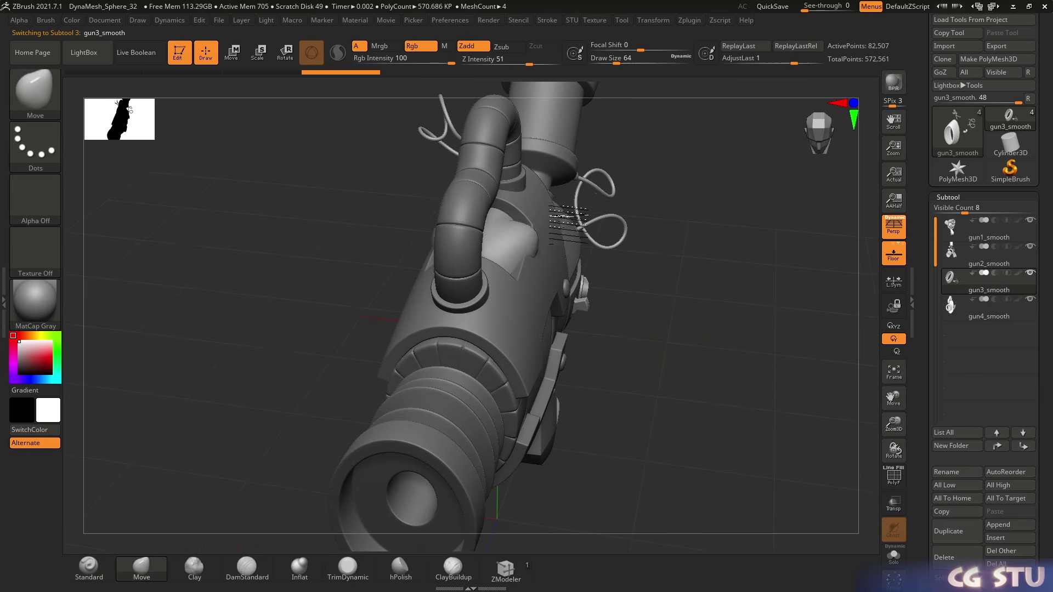
mouse_move(671, 286)
left_mouse_down()
mouse_move(705, 305)
mouse_move(708, 324)
mouse_move(712, 294)
mouse_move(665, 306)
left_mouse_up()
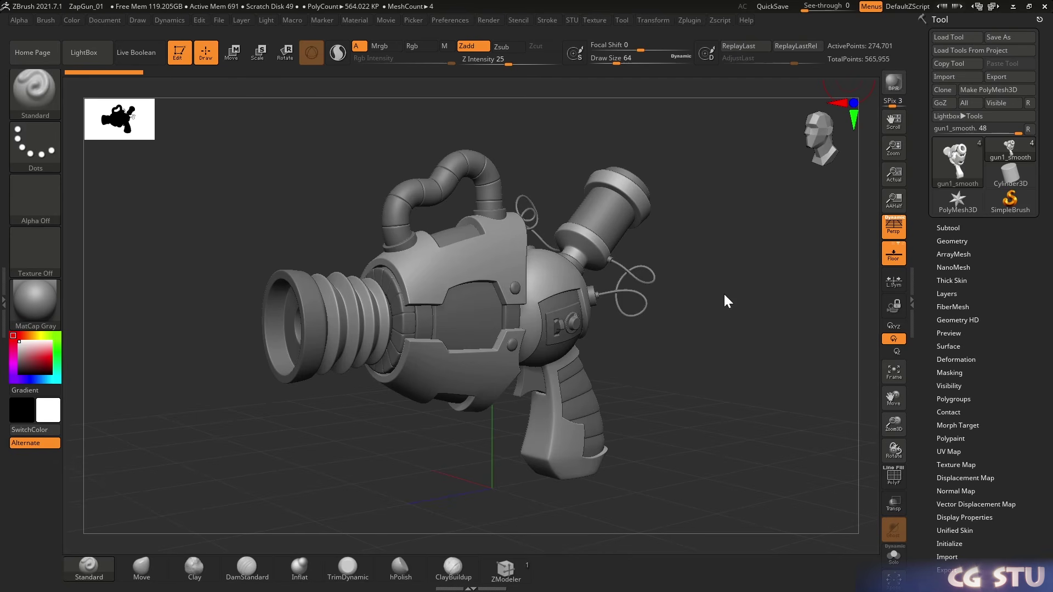
Divide the gun1_smooth subtool once and delete its lower subdivision level
left_click(953, 242)
left_click(946, 211)
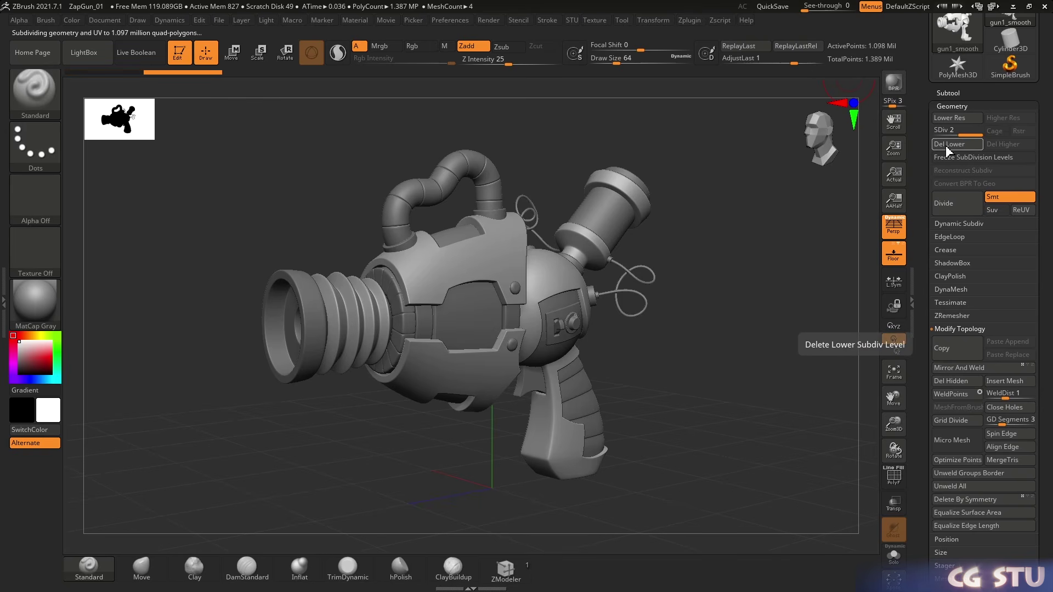
left_click(946, 149)
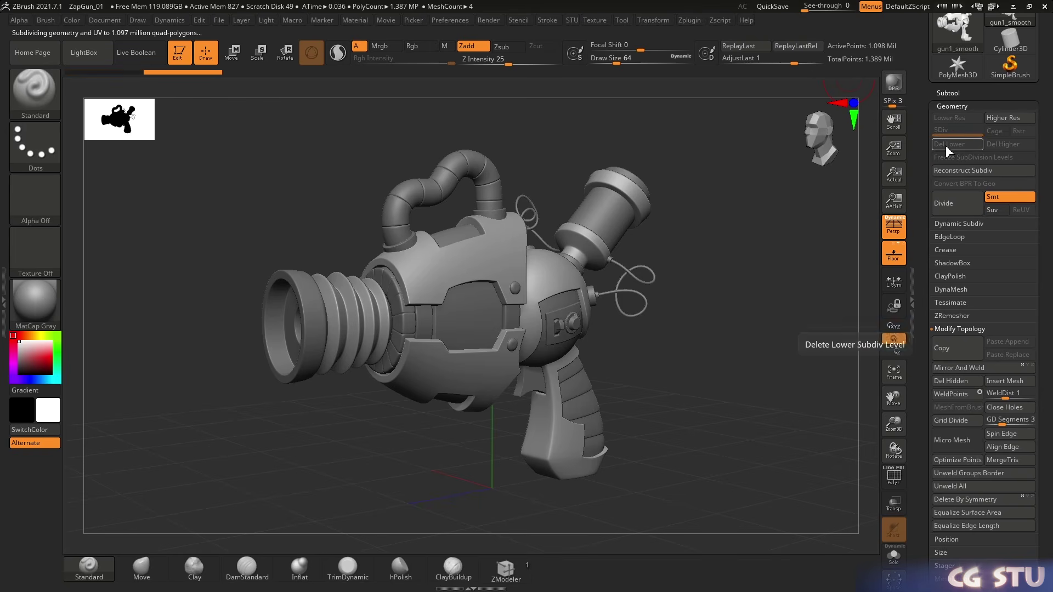
Remesh gun1_smooth with DynaMesh at a resolution of 2048
left_click(950, 291)
left_click(974, 326)
type("2048")
key("Return")
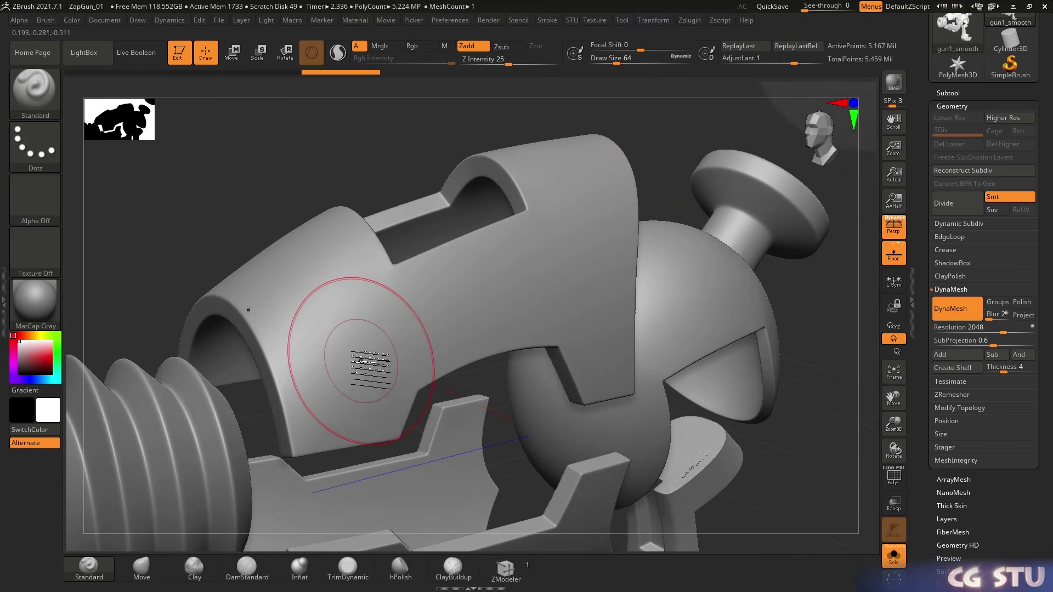
Choose the Chisel brush with BrushTip 4 and a draw size of 6
key("b")
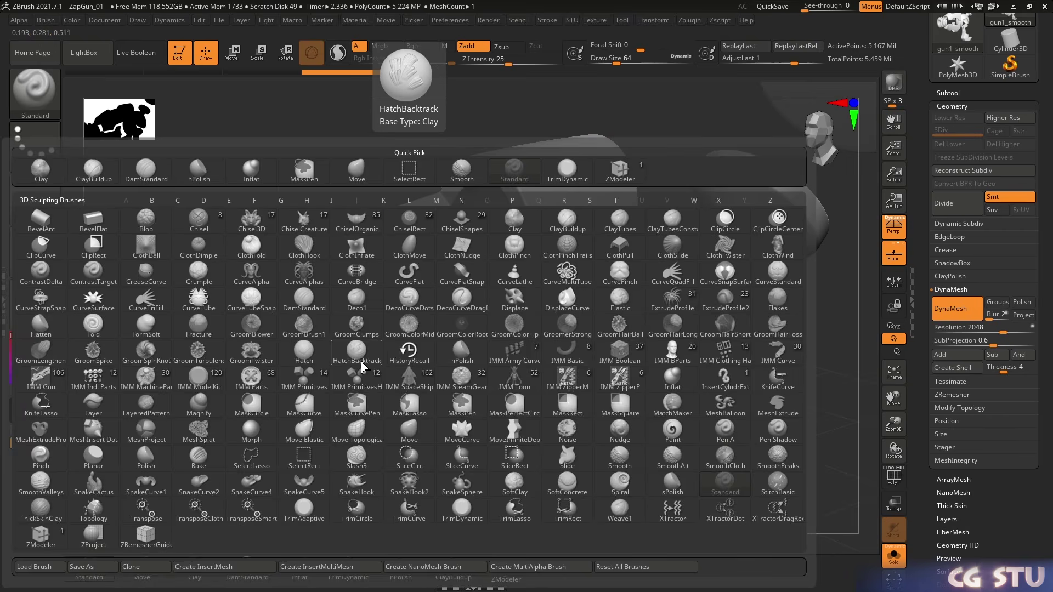
key("c")
left_click(199, 224)
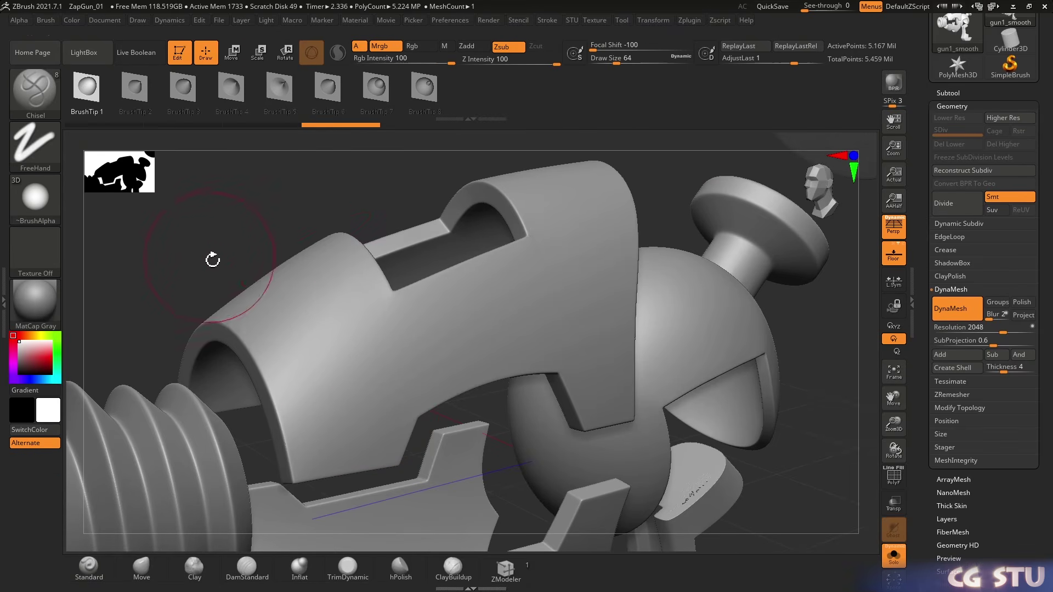
left_click(232, 88)
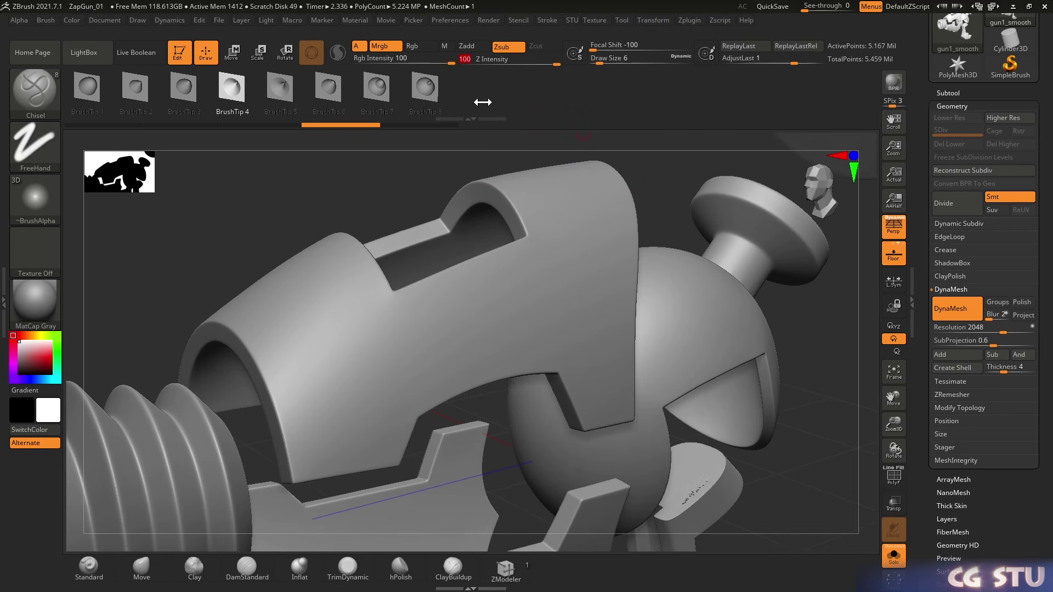
Carve panel-line grooves following the outline of the gun's shell with the Chisel brush at Z intensity 60
right_click_drag(316, 300, 217, 291)
mouse_move(216, 290)
left_mouse_down()
mouse_move(277, 345)
mouse_move(266, 462)
mouse_move(287, 439)
mouse_move(374, 433)
mouse_move(360, 357)
mouse_move(612, 306)
mouse_move(590, 250)
mouse_move(620, 220)
mouse_move(690, 225)
left_mouse_up()
right_click_drag(690, 225, 477, 345, "alt")
left_click_drag(475, 344, 505, 345)
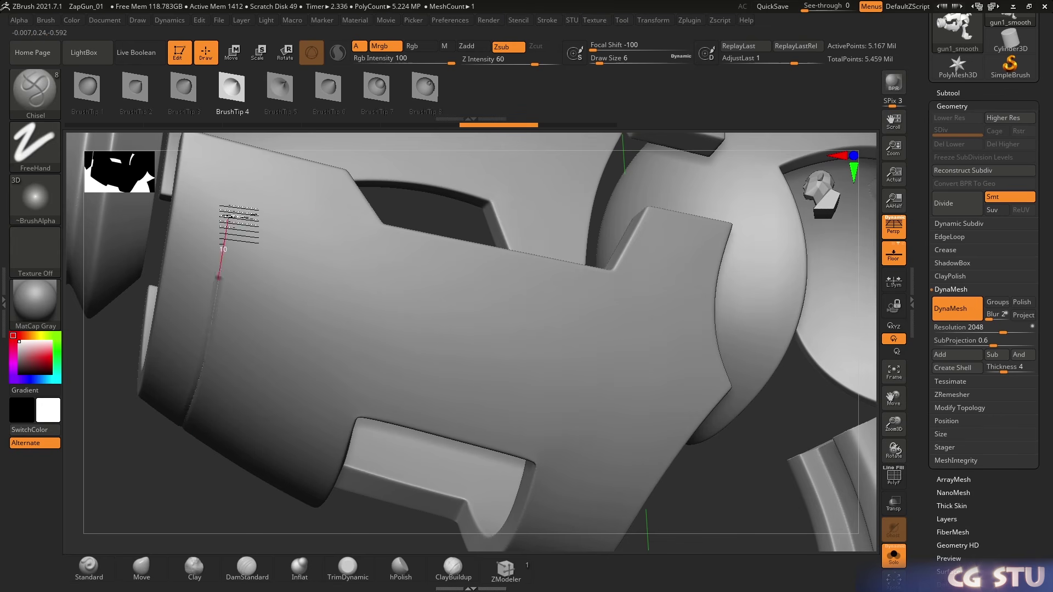
mouse_move(228, 224)
left_mouse_down()
mouse_move(249, 189)
mouse_move(356, 223)
mouse_move(346, 288)
mouse_move(392, 293)
mouse_move(562, 360)
mouse_move(760, 390)
left_mouse_up()
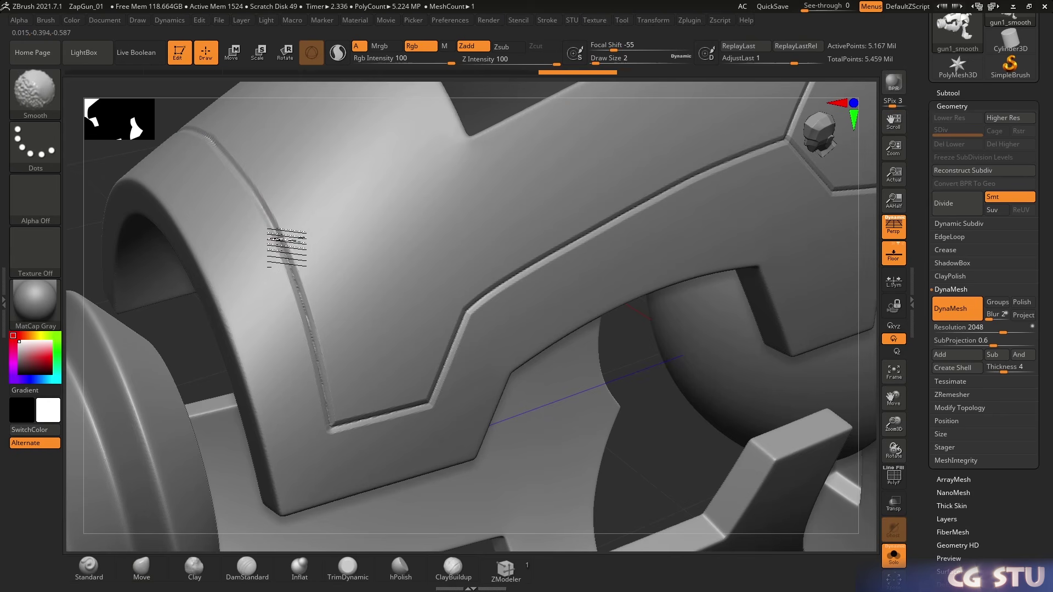
Smooth the carved panel-line grooves along the front, lower edge and rear of the upper shell
mouse_move(286, 247)
left_mouse_down("shift")
mouse_move(329, 395)
mouse_move(374, 428)
mouse_move(430, 407)
left_mouse_up("shift")
left_click_drag(618, 382, 460, 362)
mouse_move(431, 411)
left_mouse_down("shift")
mouse_move(463, 352)
mouse_move(533, 288)
left_mouse_up("shift")
mouse_move(533, 288)
left_mouse_down("shift")
mouse_move(480, 316)
mouse_move(665, 243)
left_mouse_up("shift")
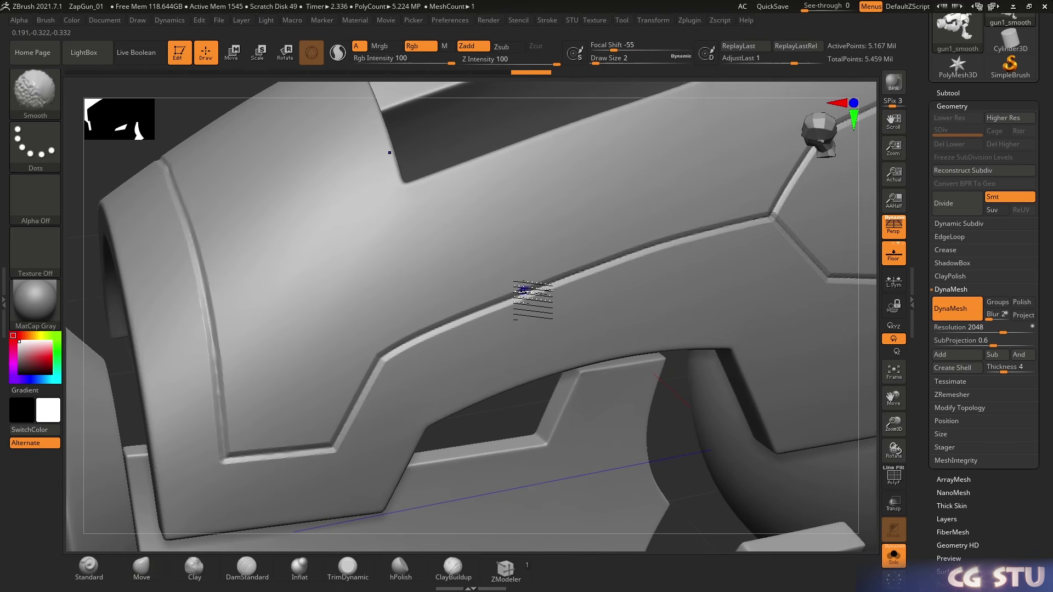
left_click_drag(529, 299, 652, 251, "shift")
left_click_drag(659, 250, 728, 242, "shift")
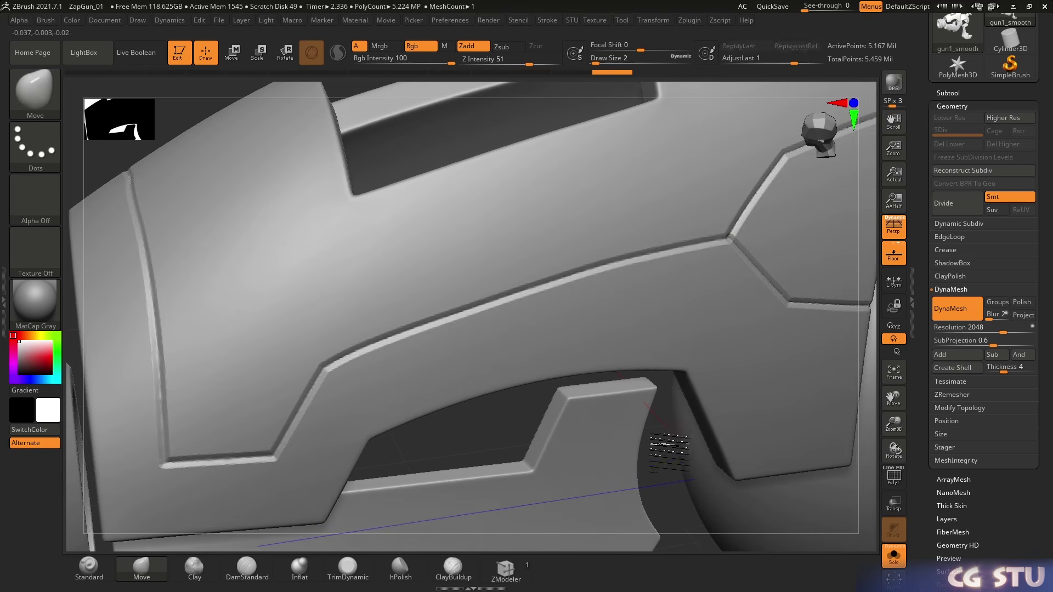
left_click_drag(661, 441, 480, 490, "alt")
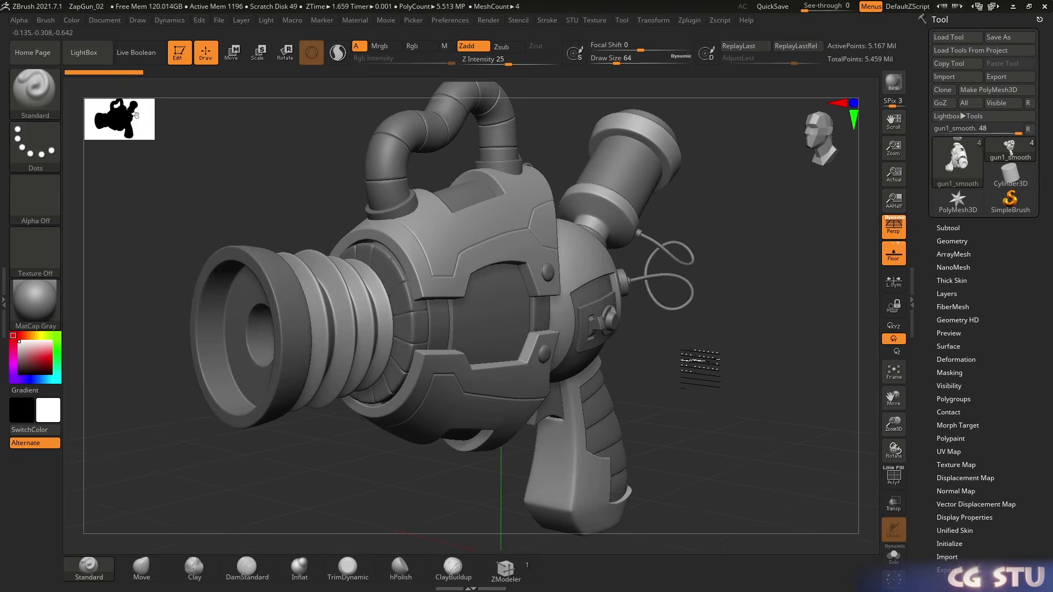
Wear down and chip the hard edges of the gun's shell panels and canister rims with the TrimDynamic brush
mouse_move(689, 354)
left_mouse_down()
mouse_move(677, 361)
mouse_move(716, 403)
mouse_move(685, 403)
left_mouse_up()
left_click(348, 567)
mouse_move(354, 274)
left_mouse_down()
mouse_move(381, 341)
mouse_move(377, 359)
left_mouse_up()
mouse_move(471, 159)
left_mouse_down()
mouse_move(545, 247)
mouse_move(528, 196)
left_mouse_up()
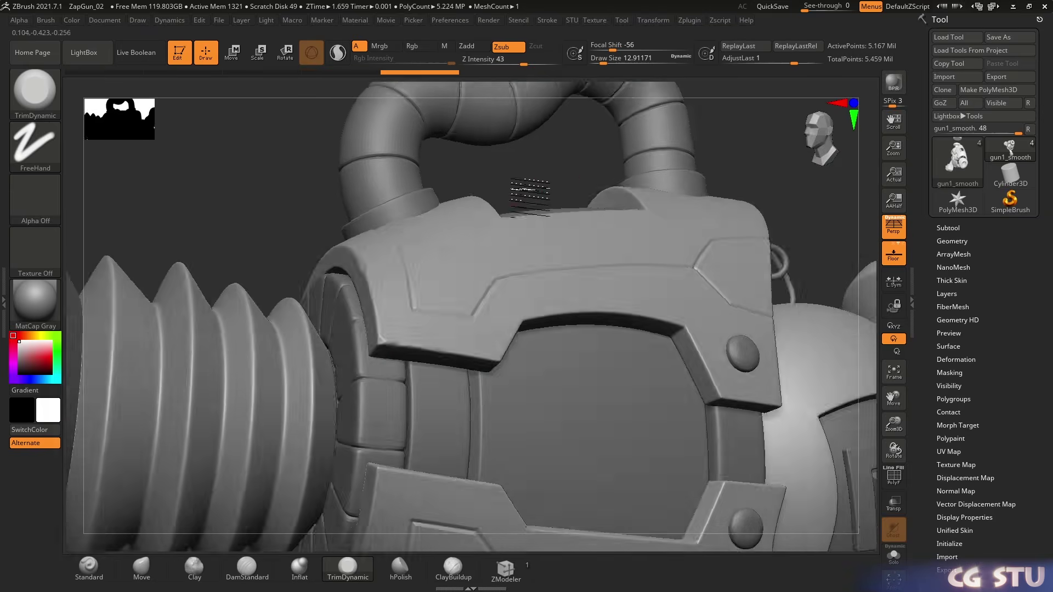
left_click_drag(392, 348, 520, 339)
left_click_drag(623, 146, 598, 162)
left_click_drag(542, 296, 621, 294)
mouse_move(666, 143)
left_mouse_down()
mouse_move(644, 136)
mouse_move(642, 159)
left_mouse_up()
left_click_drag(572, 296, 607, 342)
mouse_move(691, 142)
left_mouse_down()
mouse_move(695, 172)
mouse_move(679, 178)
left_mouse_up()
mouse_move(578, 332)
left_mouse_down()
mouse_move(607, 331)
mouse_move(751, 159)
mouse_move(646, 146)
mouse_move(603, 235)
mouse_move(734, 192)
mouse_move(364, 298)
mouse_move(388, 251)
mouse_move(514, 441)
mouse_move(546, 356)
left_mouse_up()
mouse_move(778, 231)
left_mouse_down()
mouse_move(788, 331)
mouse_move(729, 307)
left_mouse_up()
left_click_drag(647, 307, 518, 409)
mouse_move(817, 220)
left_mouse_down()
mouse_move(771, 216)
mouse_move(784, 170)
left_mouse_up()
left_click_drag(540, 351, 597, 356)
left_click_drag(789, 181, 685, 164)
left_click_drag(359, 343, 370, 335)
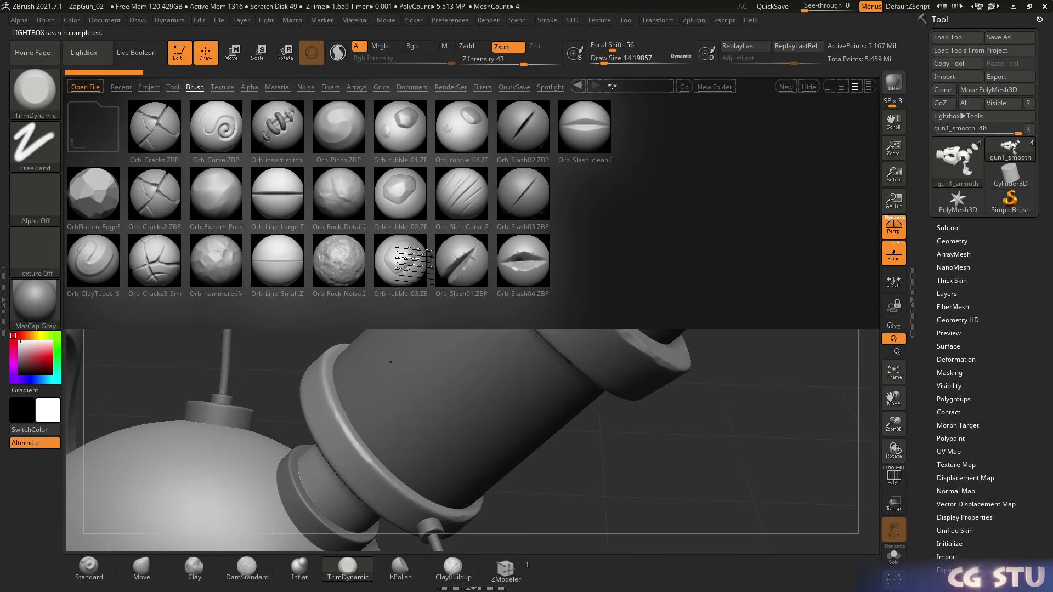
Load the Orb_Slash03 brush and add scratches to the canister's end rim and the upper shell
double_click(450, 258)
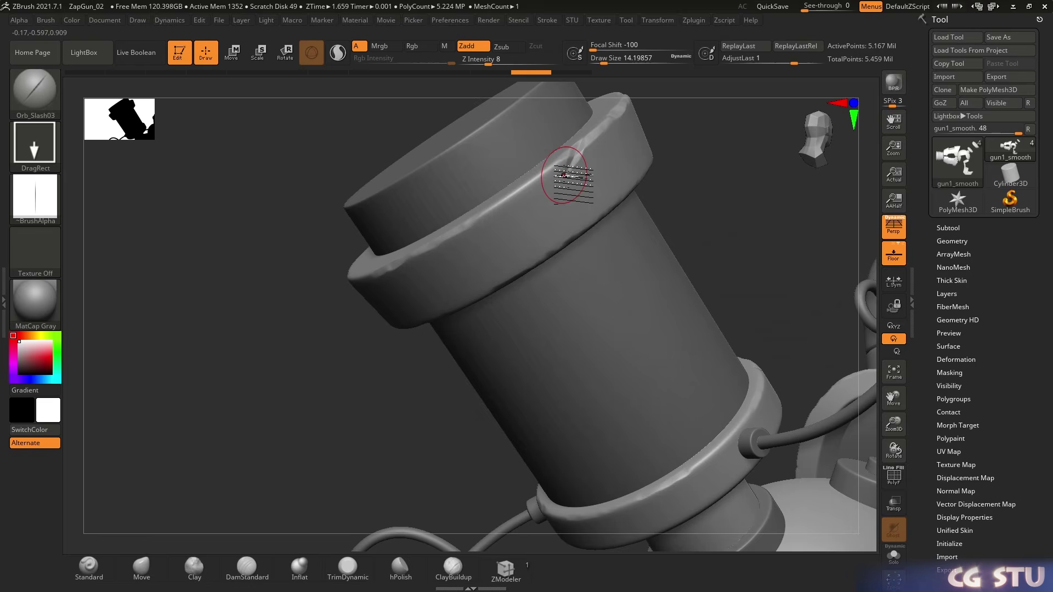
left_click_drag(565, 170, 564, 219)
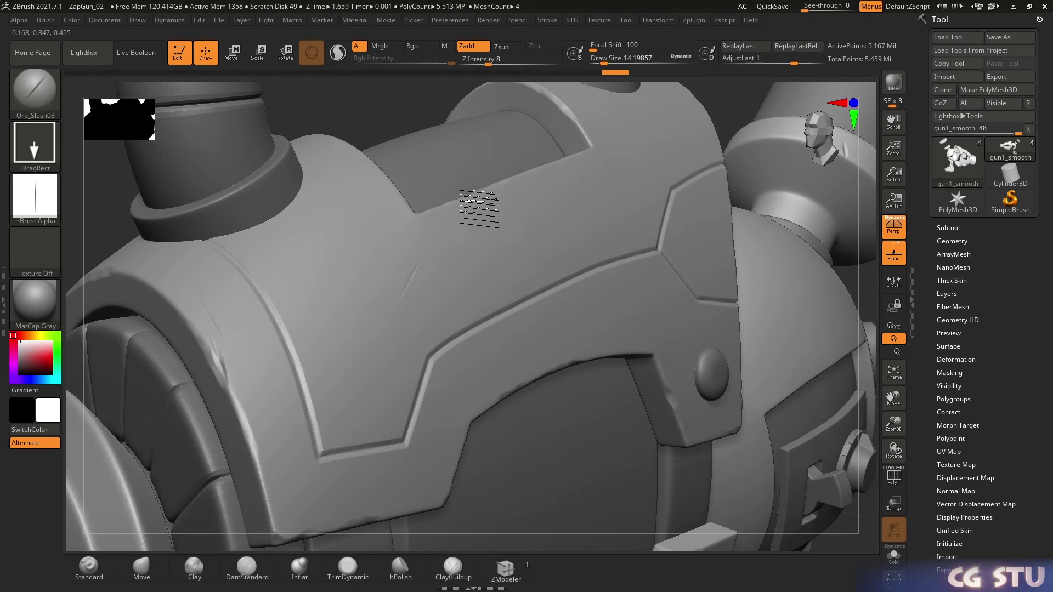
left_click_drag(405, 286, 417, 244)
left_click_drag(518, 305, 505, 278)
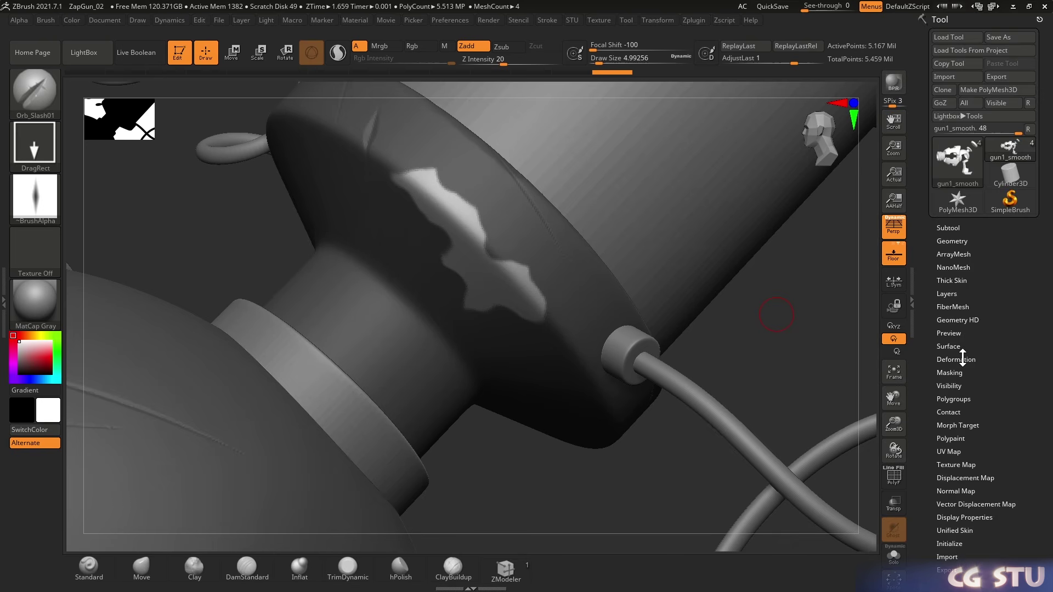
Recess the unmasked jagged patch on the canister's lower rim slightly with a negative Inflate deformation
left_click(962, 357)
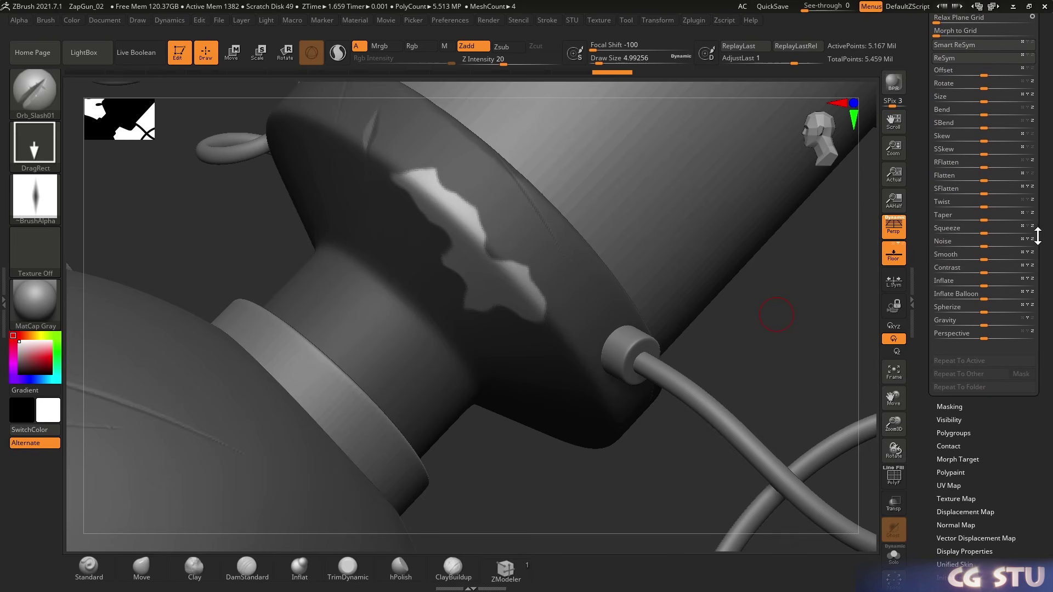
left_click(981, 285)
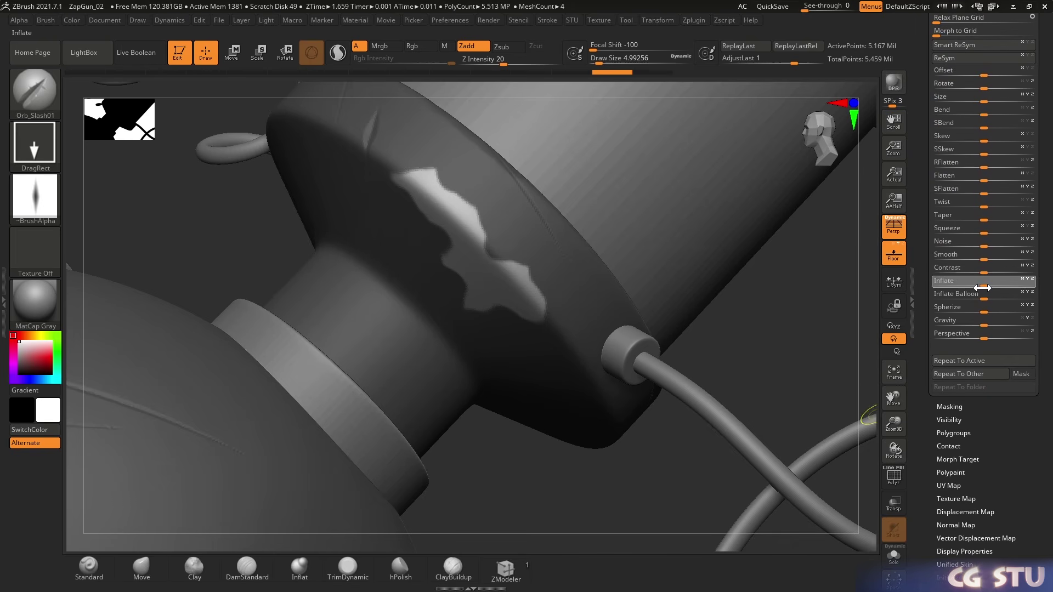
left_click_drag(982, 287, 980, 288)
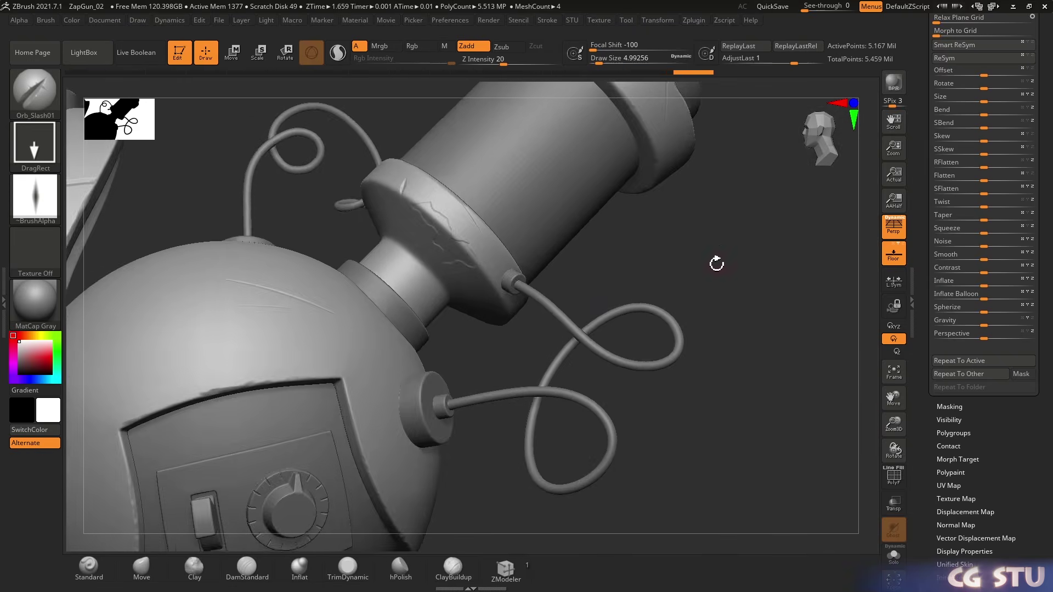
Sink the pattern of round dots masked around the inner ring with a negative Inflate deformation
left_click_drag(717, 263, 757, 279, "alt")
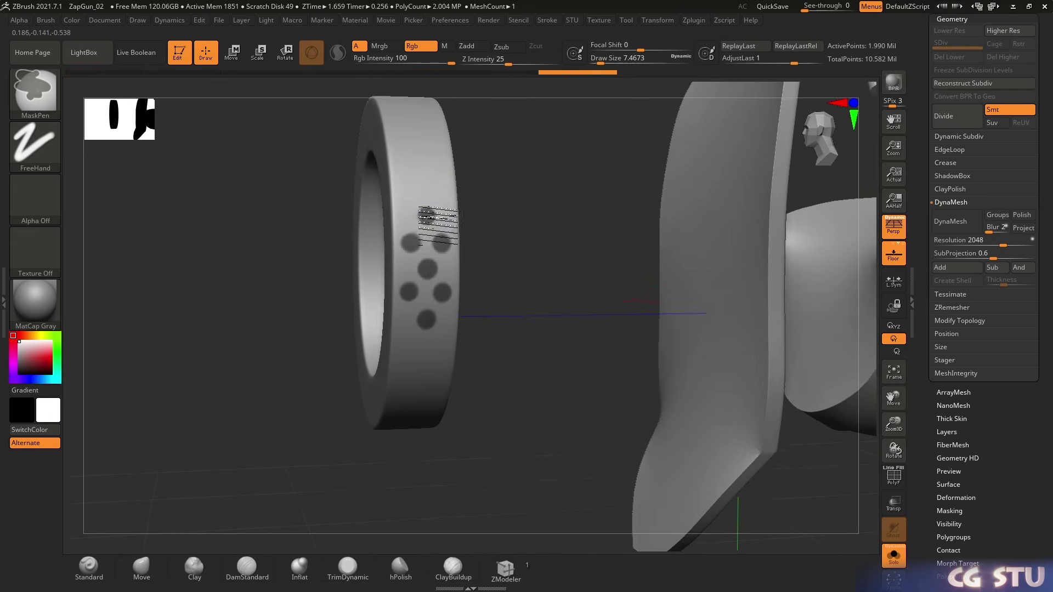
left_click_drag(984, 331, 980, 332)
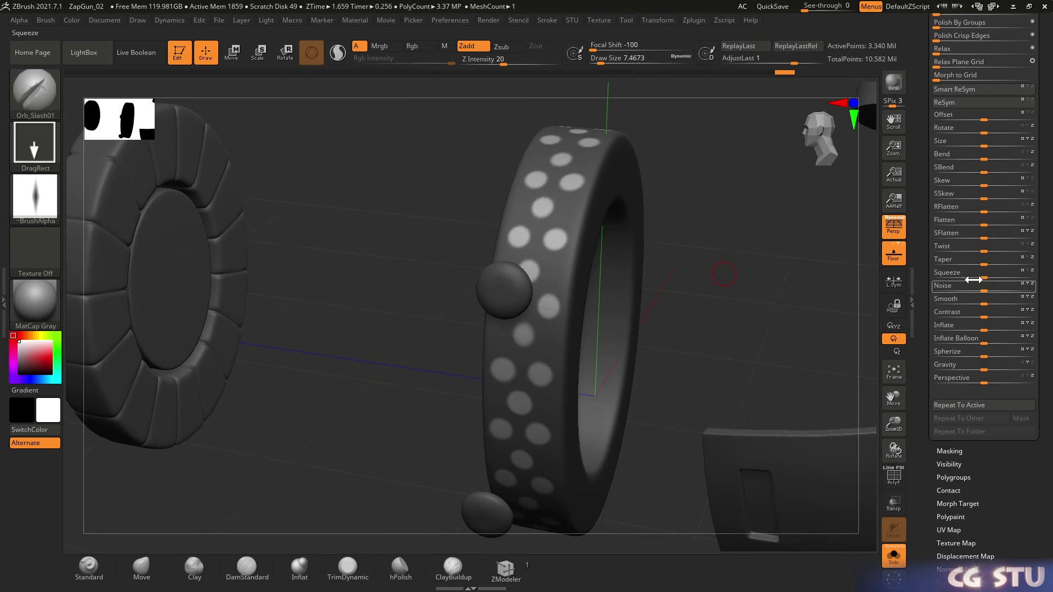
left_click_drag(981, 331, 965, 323)
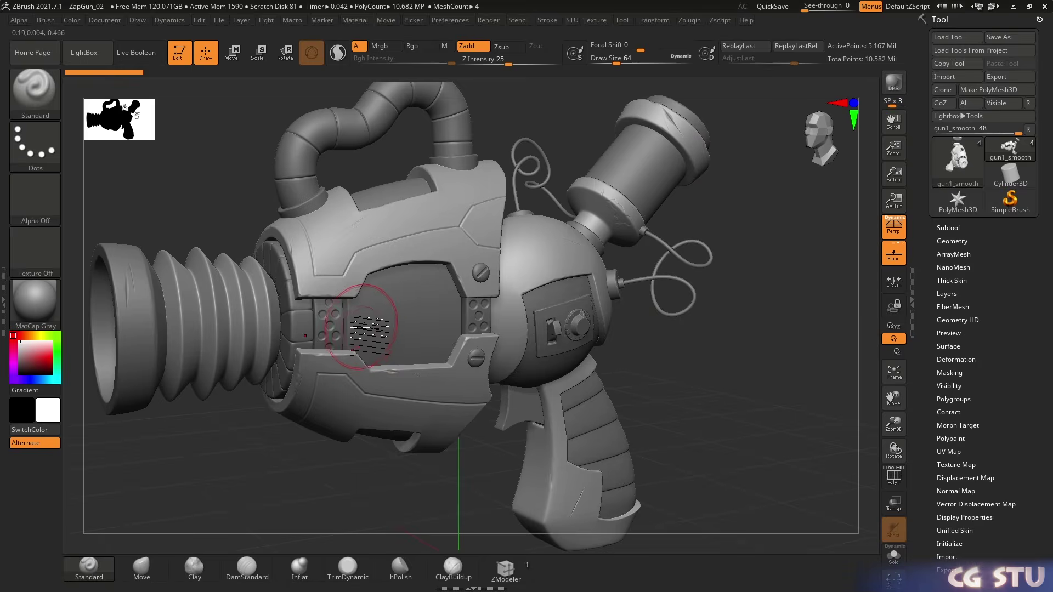
Insert a small Fasteners_4 screw from the IMM ModelKit brush at the front lower corner of the upper shell's panel
key("b")
key("i")
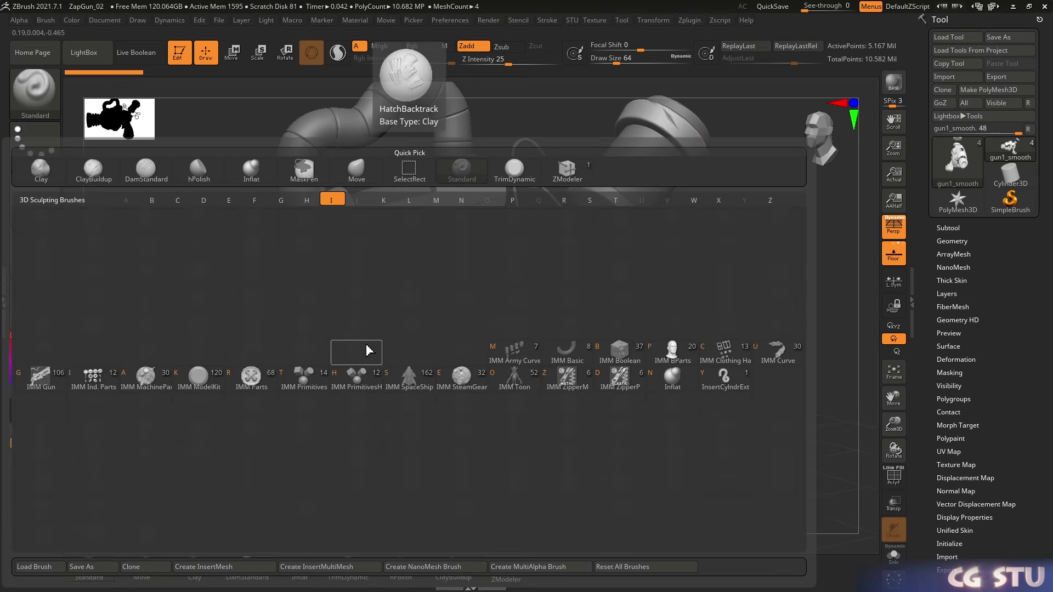
left_click(199, 382)
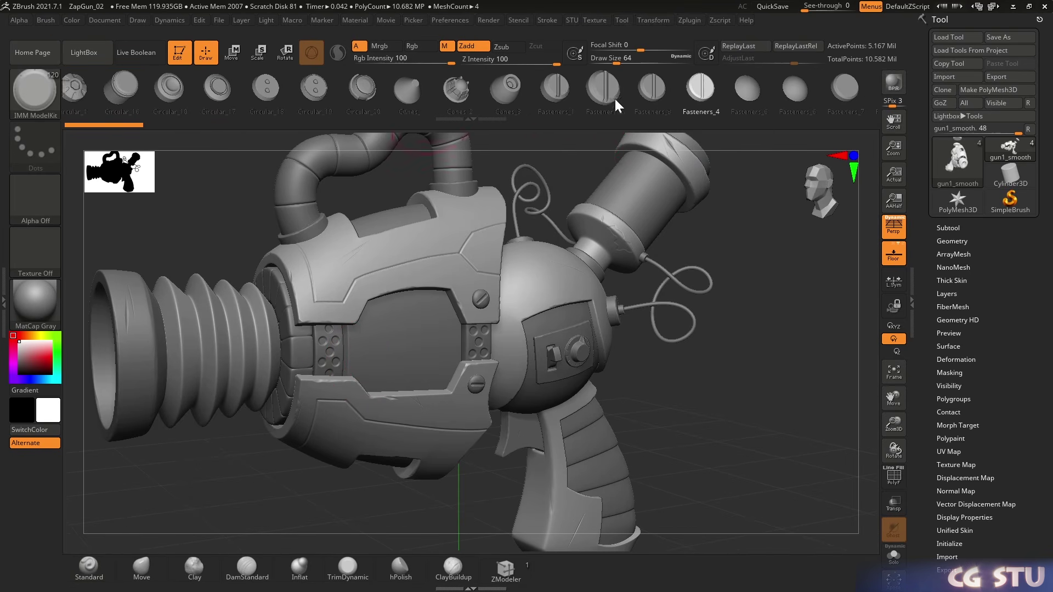
left_click_drag(721, 395, 767, 449, "alt")
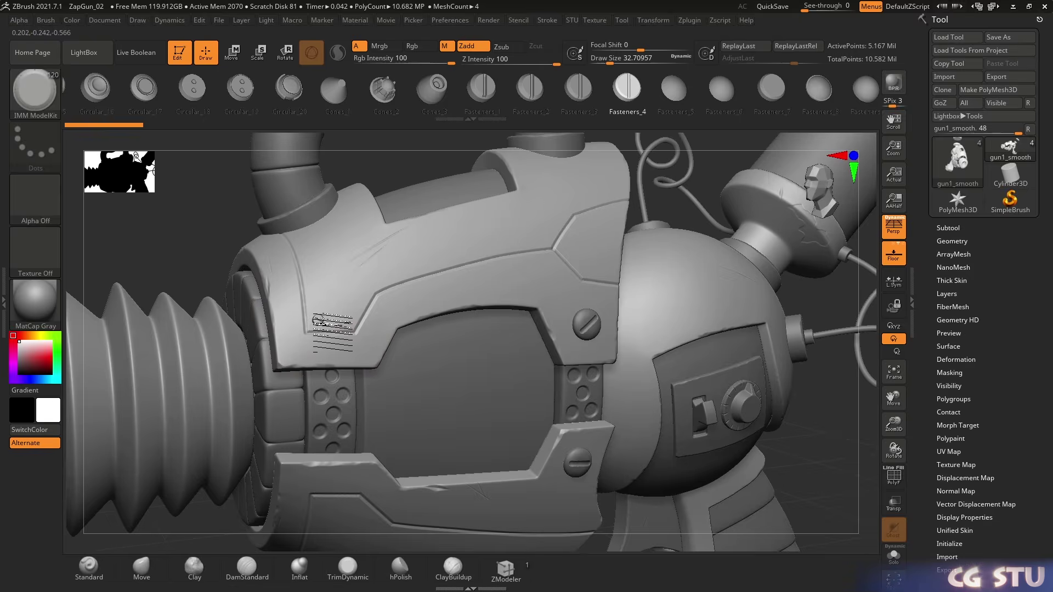
left_click(318, 319)
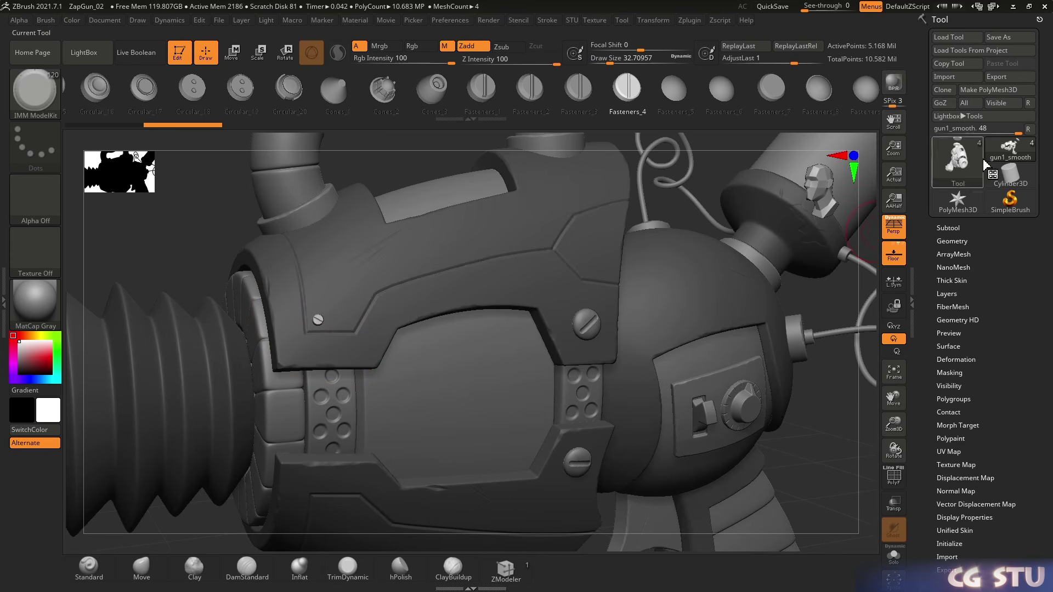
Split the unmasked screw into its own subtool and place another screw near the rear of the upper shell's panel
left_click(947, 227)
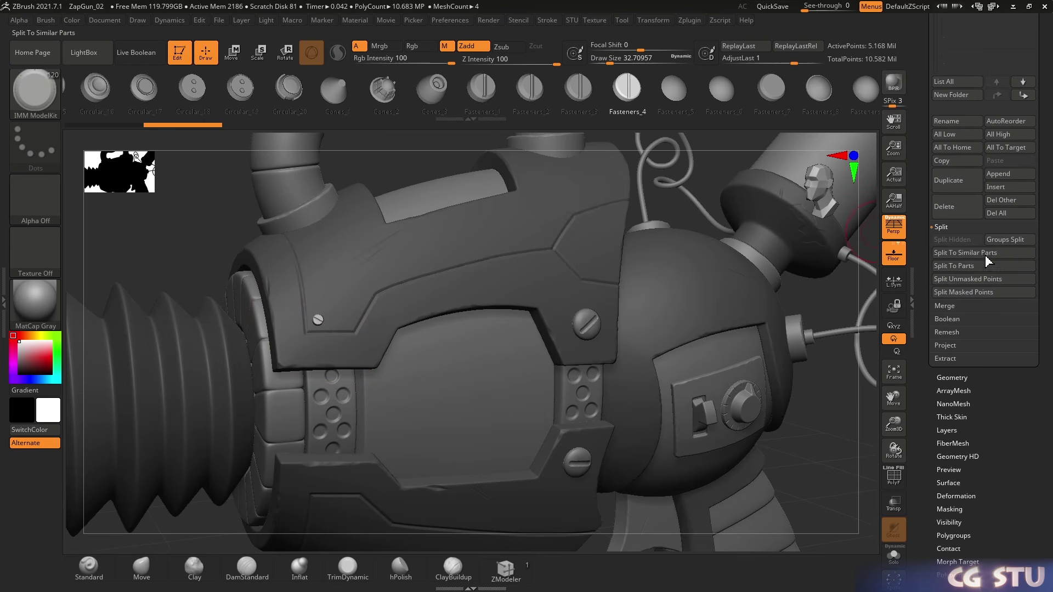
left_click(969, 280)
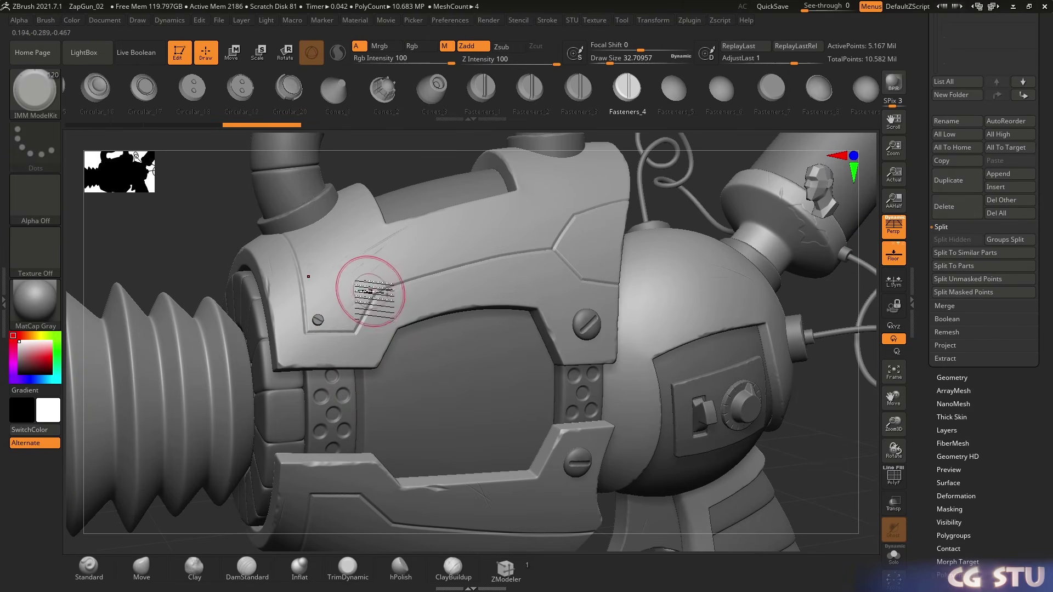
left_click(543, 235)
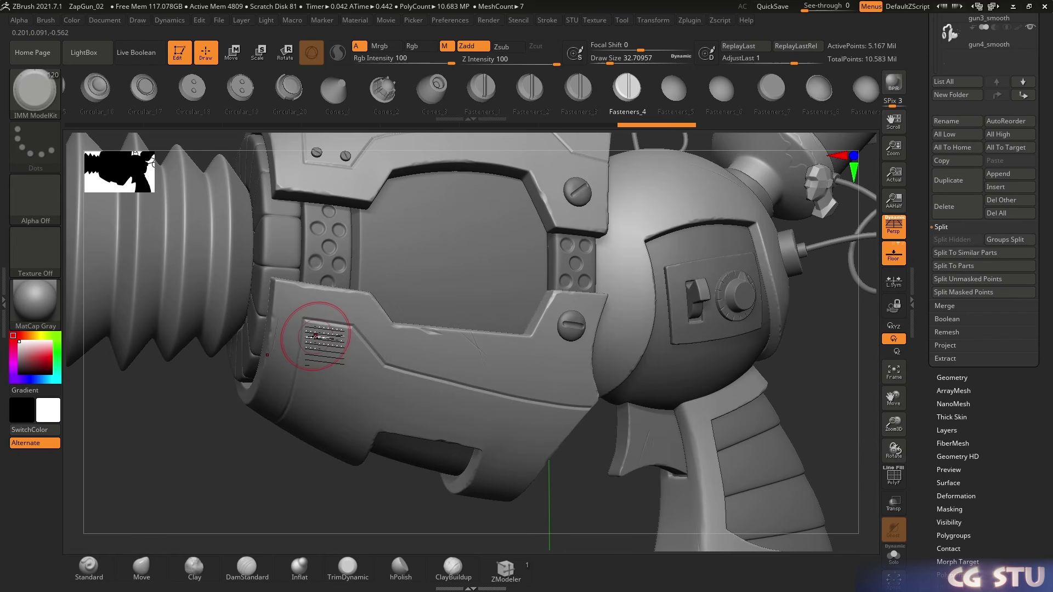
Place more small Fasteners_4 screws on the lower shell's front panel corner and on the front rim of the rear sphere
left_click(316, 335)
left_click(346, 338)
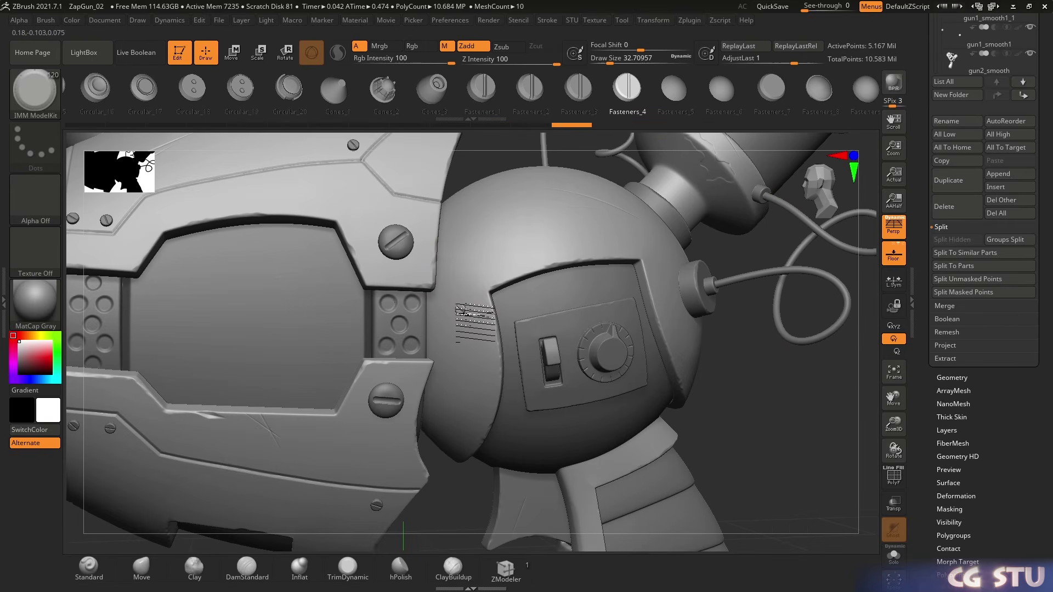
left_click(448, 272)
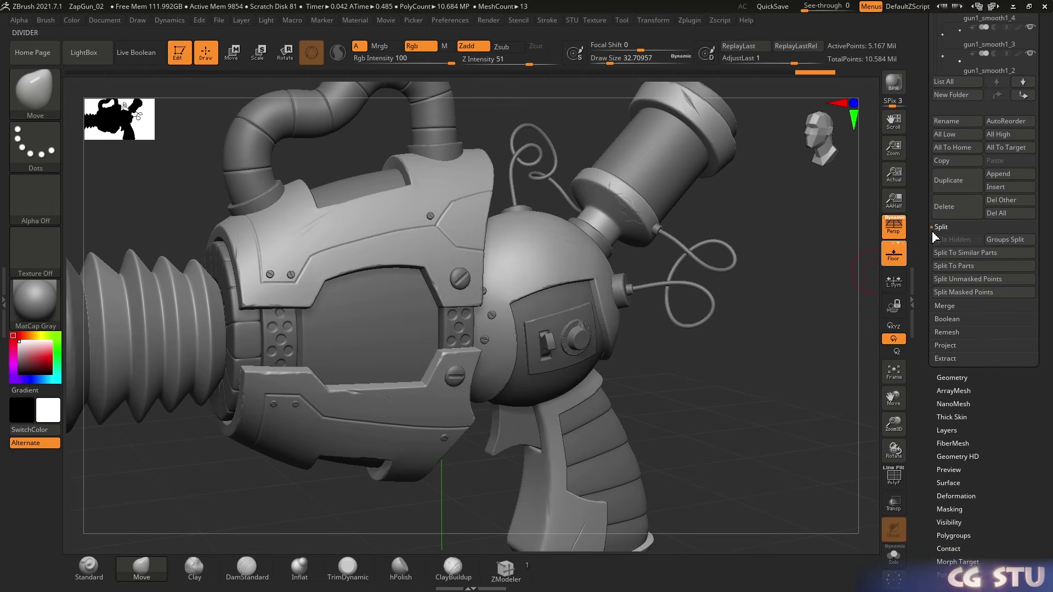
Merge the separate screw subtools down one after another into a single subtool
left_click(944, 451)
left_click(951, 467)
left_click(856, 488)
left_click(953, 466)
left_click(855, 489)
left_click(953, 466)
left_click(855, 489)
left_click(953, 466)
left_click(855, 489)
left_click(952, 466)
left_click(856, 488)
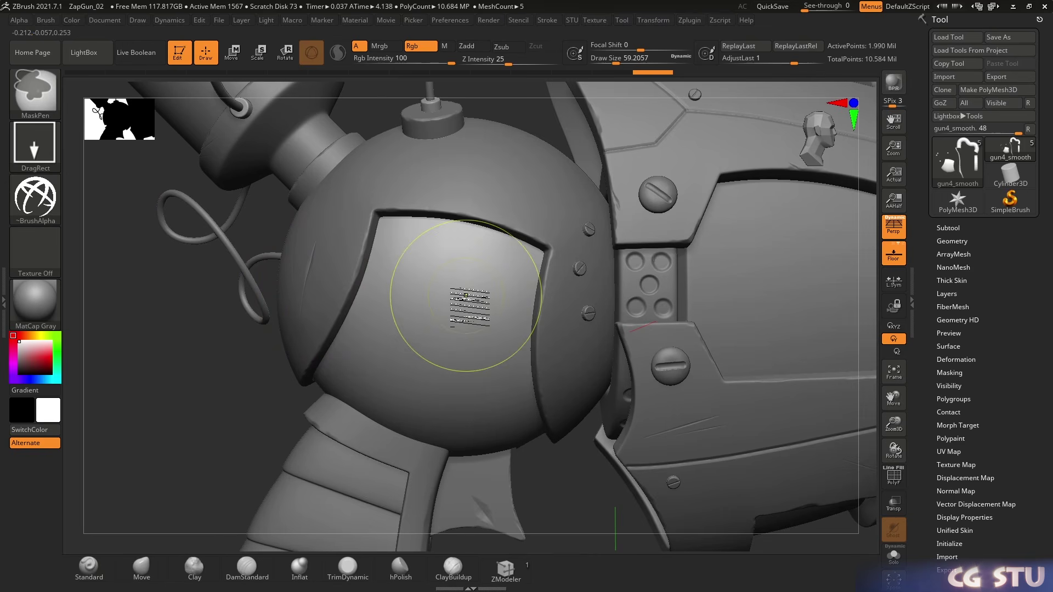
Mask the round emblem alpha onto the sphere's side panel using MaskPen with Focal Shift -100, and invert the mask
left_click_drag(510, 65, 497, 64)
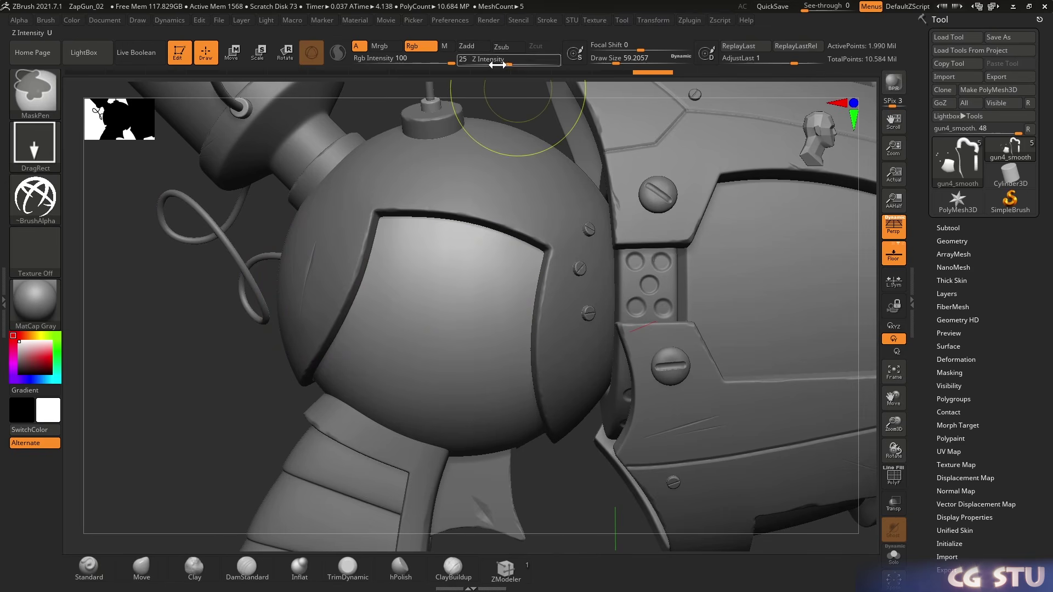
left_click_drag(636, 50, 591, 49)
mouse_move(446, 310)
left_mouse_down()
mouse_move(466, 186)
mouse_move(467, 203)
left_mouse_up()
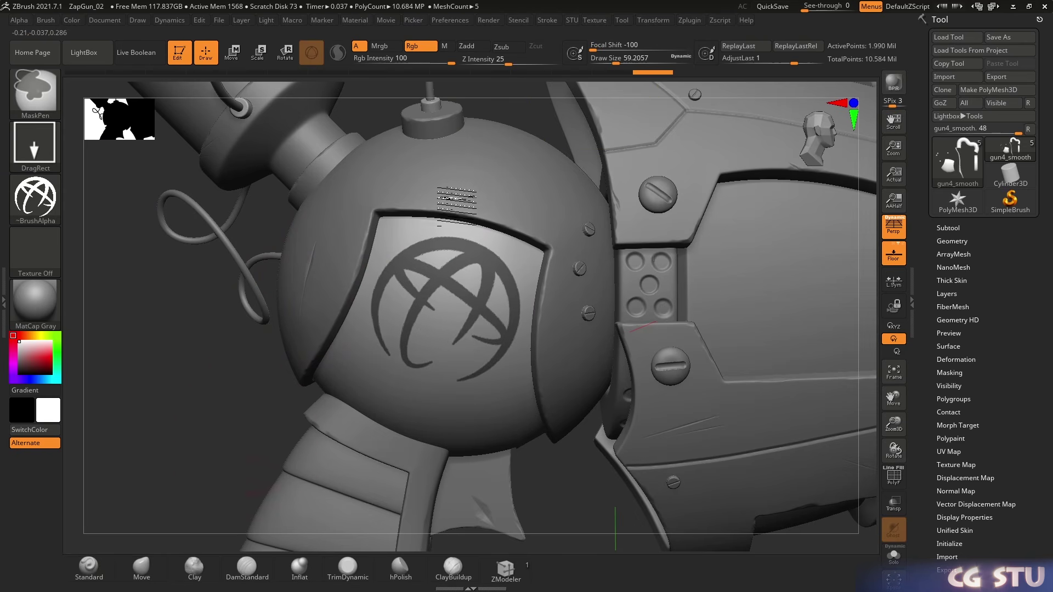
left_click(260, 407, "ctrl")
Raise the unmasked emblem on the sphere's side panel slightly with a positive Inflate deformation and clear the mask
key("b")
key("s")
key("t")
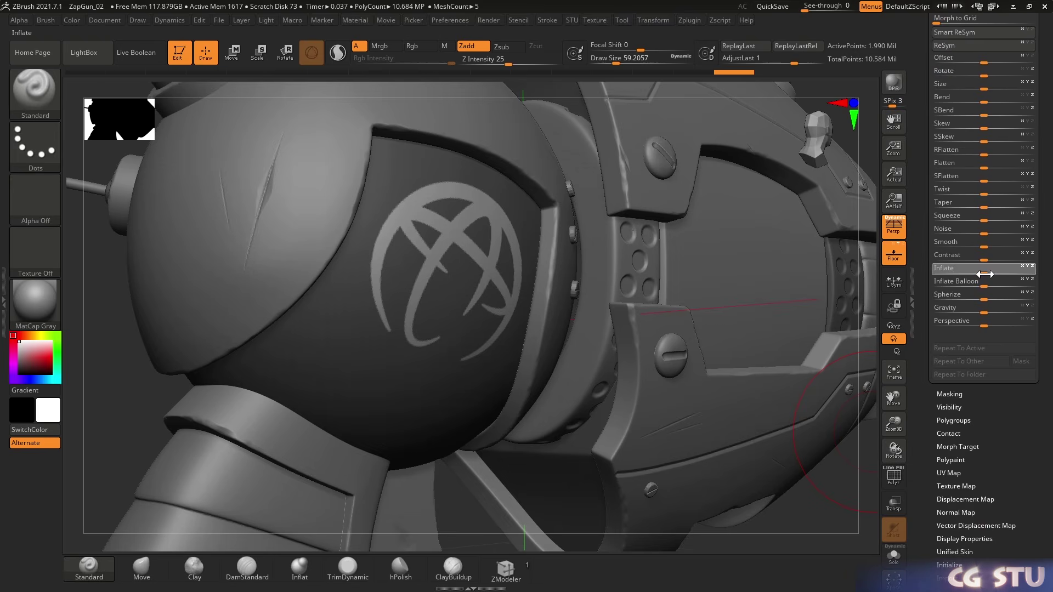
left_click_drag(984, 274, 986, 274)
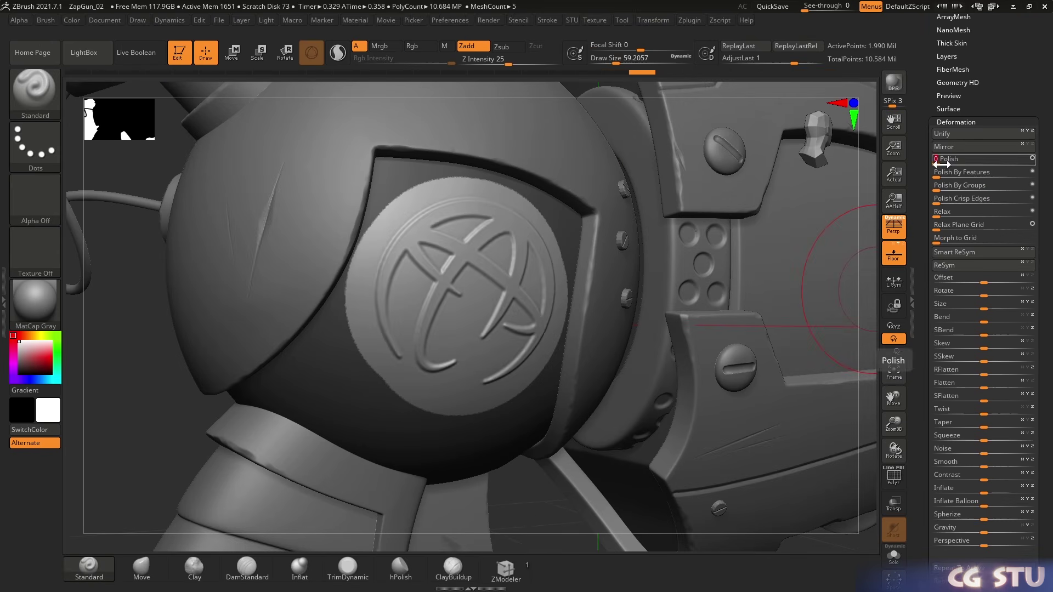
left_click_drag(533, 489, 541, 495, "ctrl")
right_click_drag(540, 495, 509, 348, "ctrl")
right_click_drag(594, 439, 630, 446)
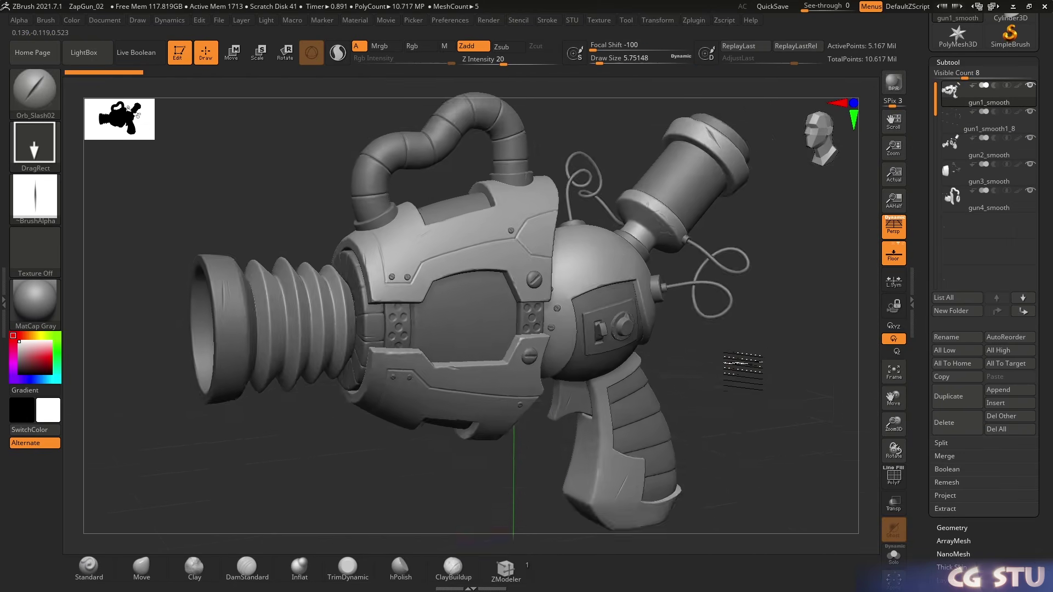
Check the dense wireframe of gun1_smooth and decimate it with the 250k preset of Decimation Master
mouse_move(740, 364)
right_mouse_down("ctrl")
mouse_move(768, 422)
mouse_move(783, 385)
mouse_move(798, 433)
right_mouse_up("ctrl")
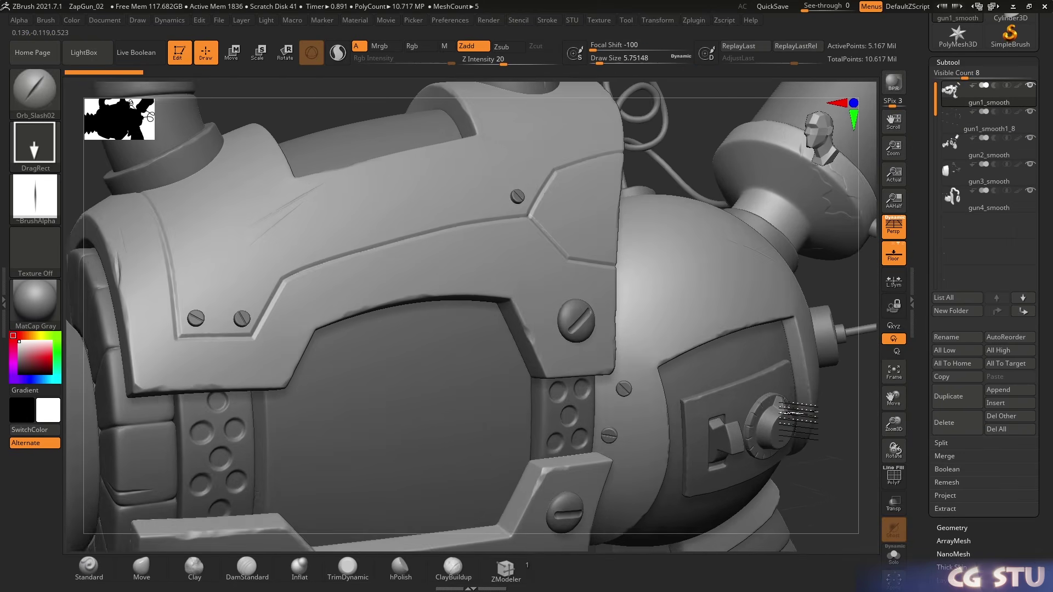
key("shift+f")
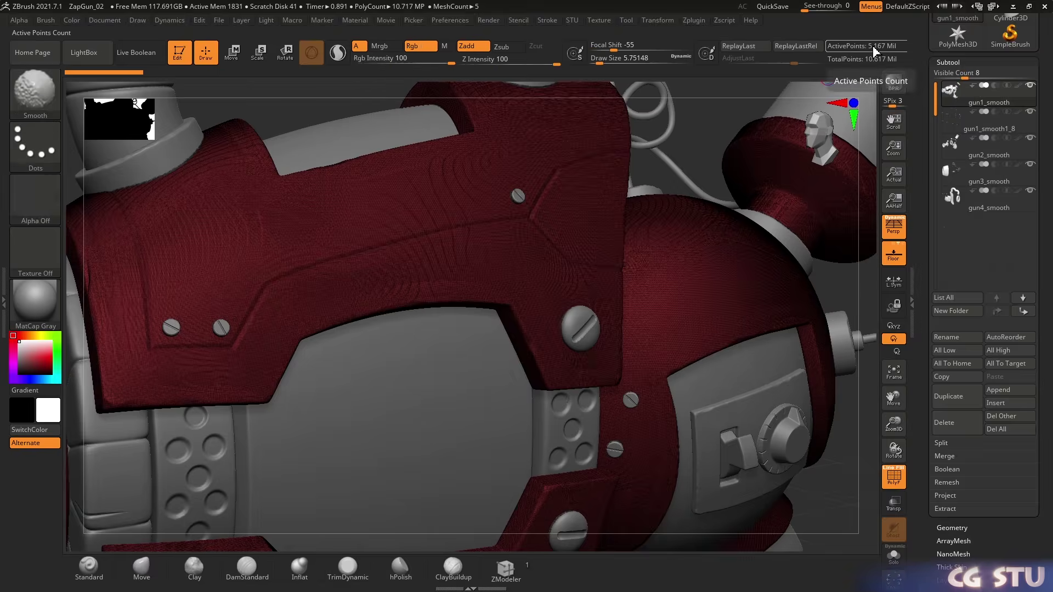
key("shift+f")
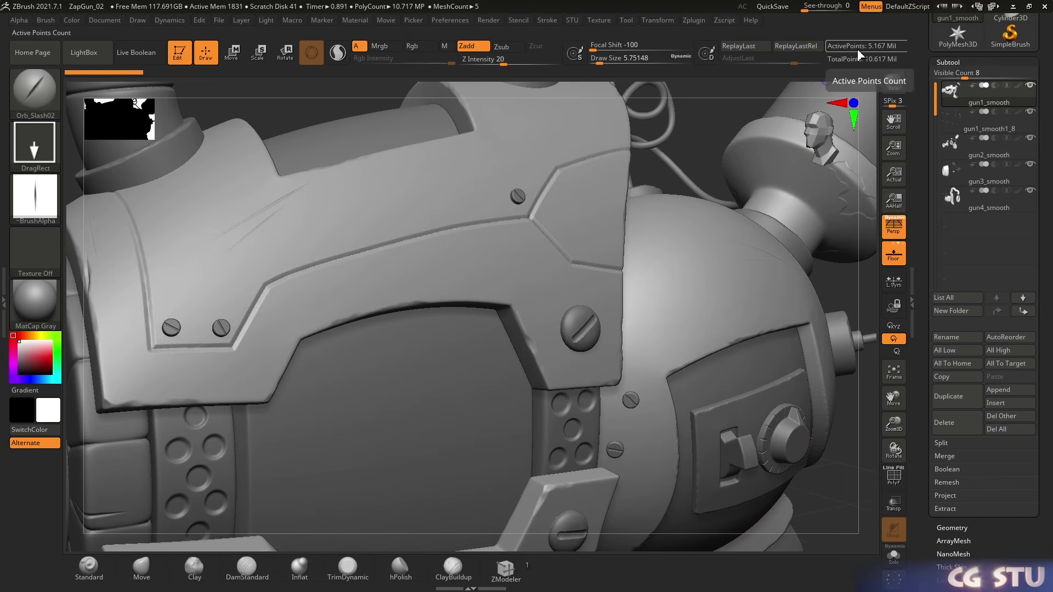
left_click(693, 21)
left_click(733, 133)
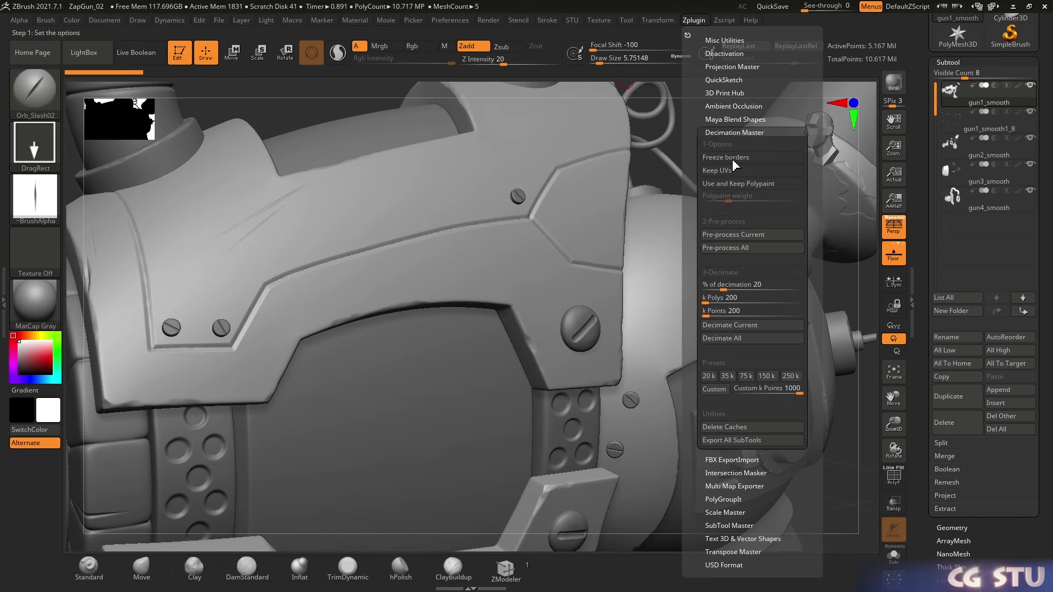
left_click(791, 376)
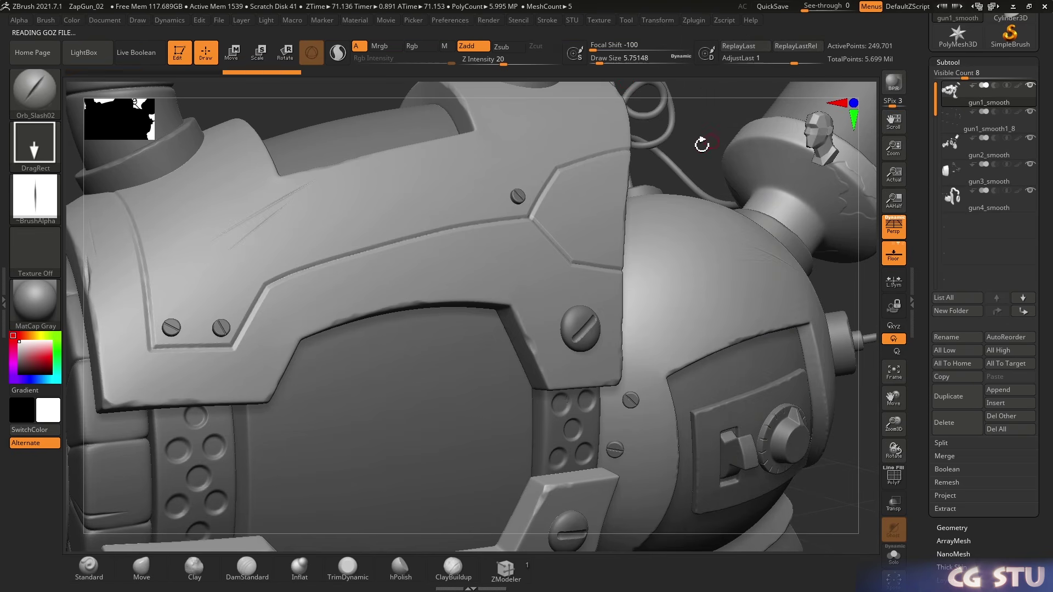
Show the polyframe and examine the decimated topology of the gun1_smooth, gun2_smooth and gun4_smooth subtools
key("shift+f")
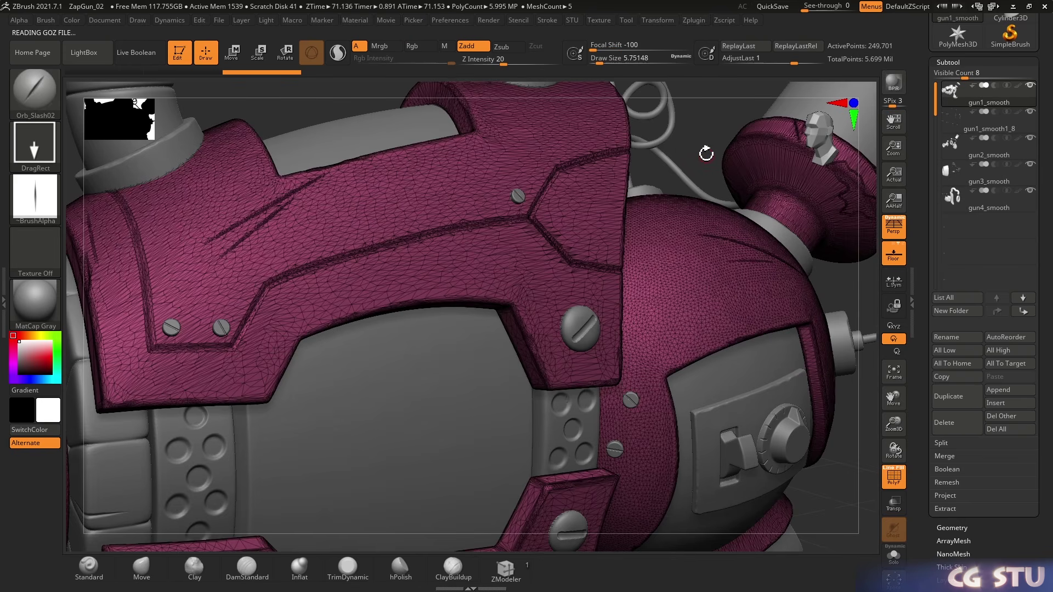
right_click_drag(712, 159, 749, 212, "ctrl")
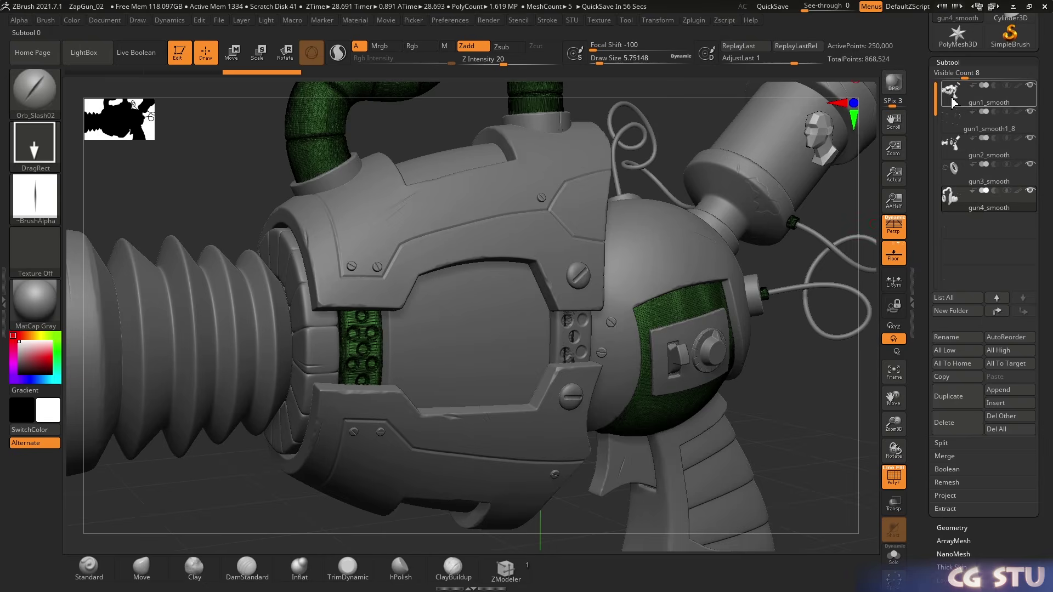
left_click(952, 102)
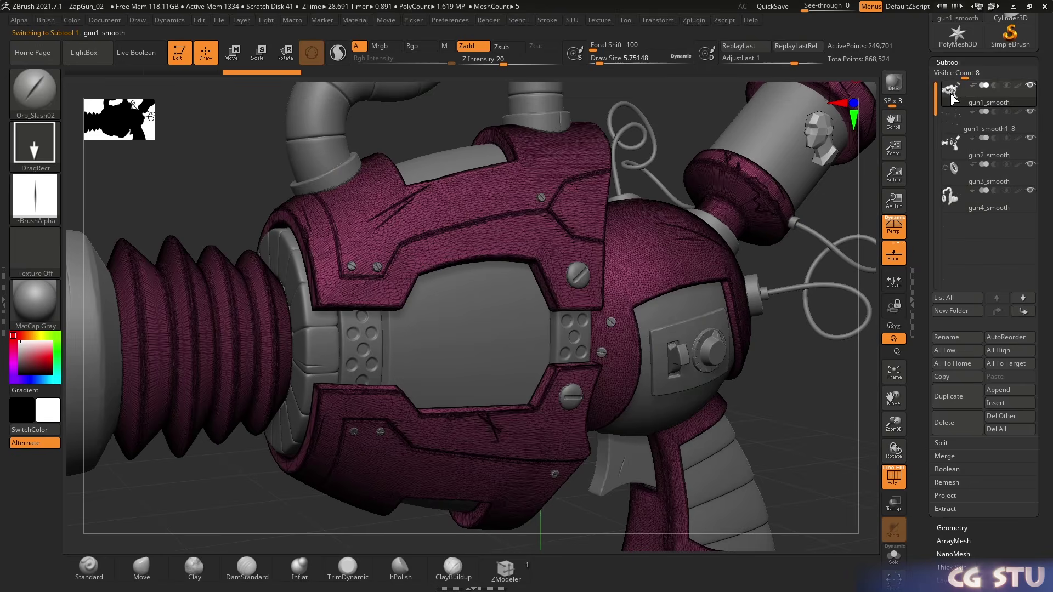
left_click(955, 151)
left_click(952, 199)
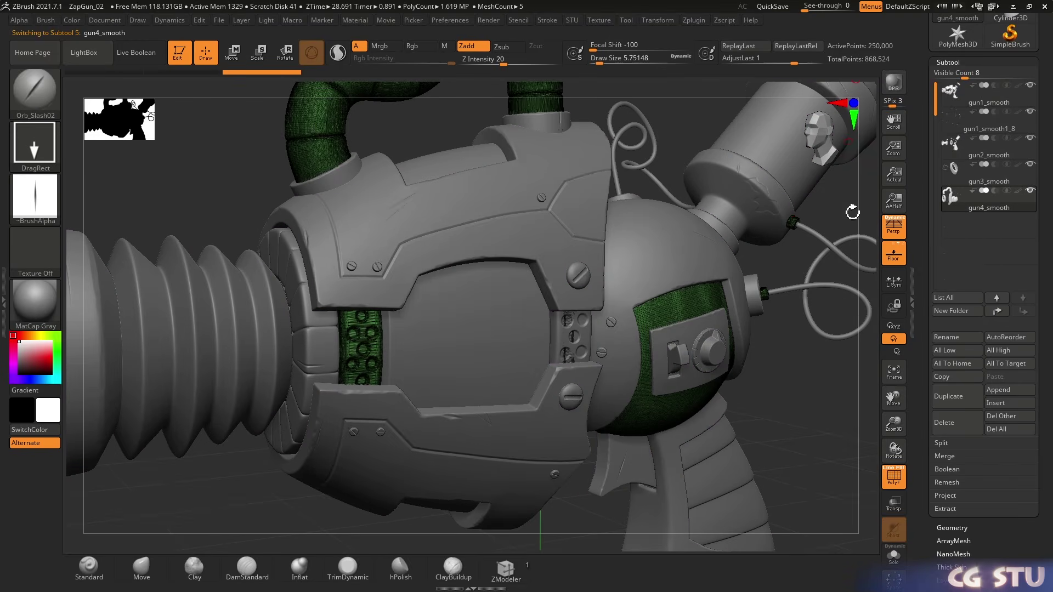
Isolate the gun1_smooth1_8 screws subtool and assign all its screws to one polygroup
left_click(959, 124)
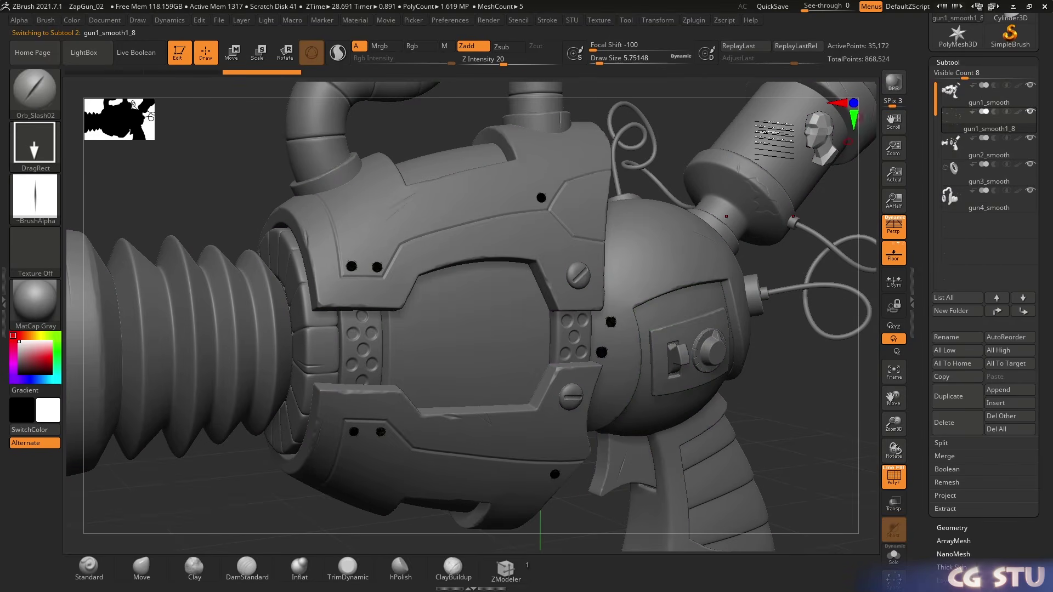
left_click(889, 471)
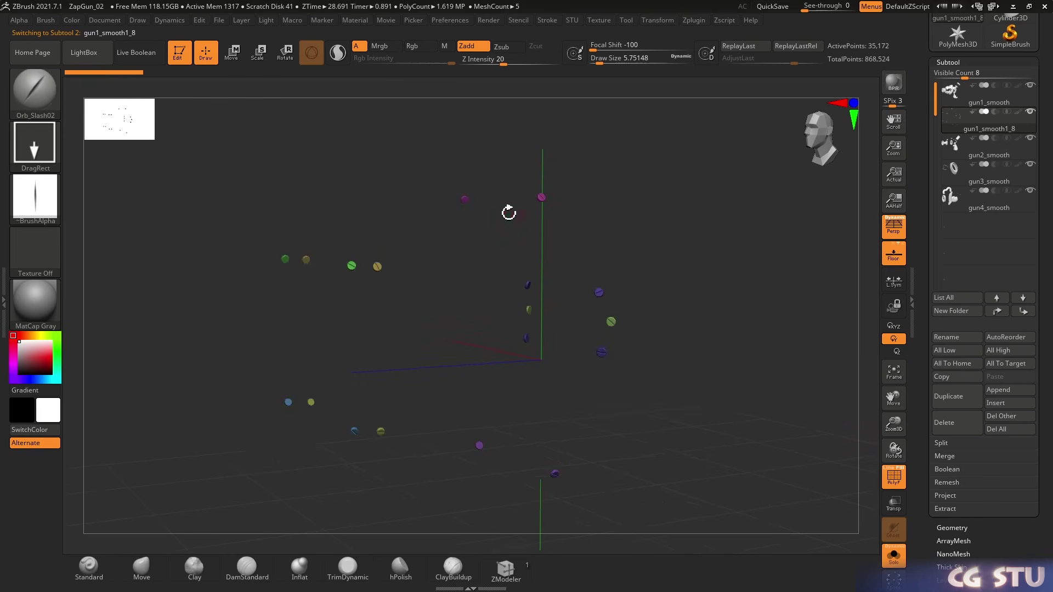
left_click(893, 554)
key("ctrl")
key("ctrl+w")
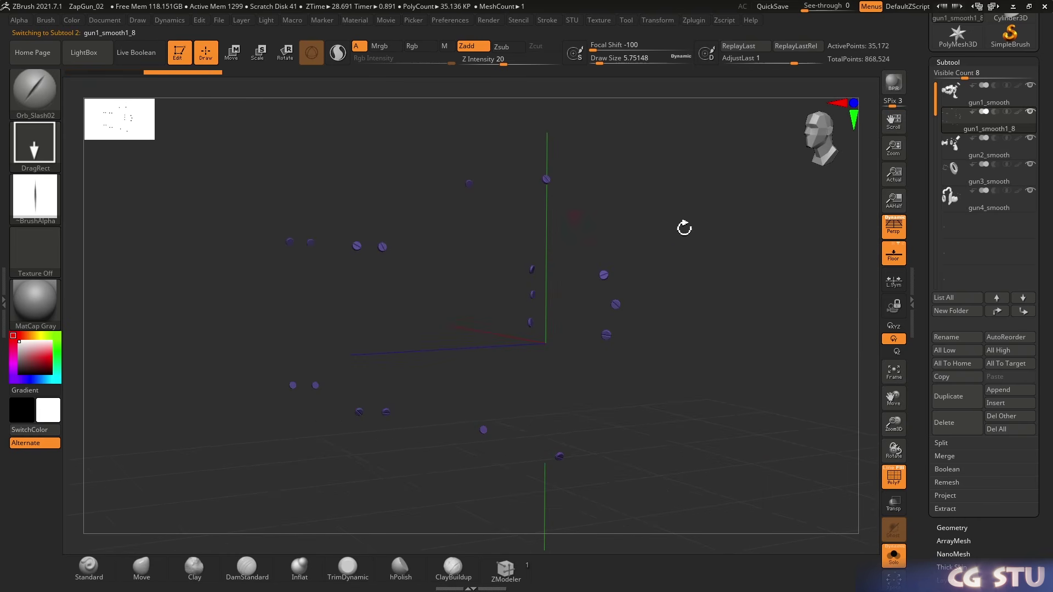
Show all subtools again and merge gun1_smooth down with the screws subtool
left_click(953, 98)
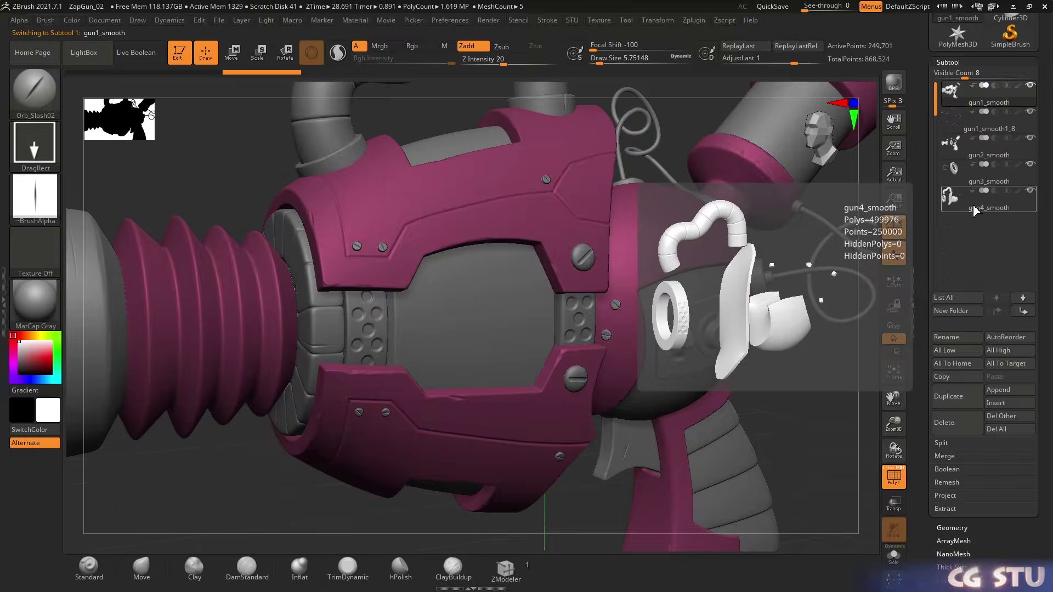
scroll(1047, 329, "down", 3)
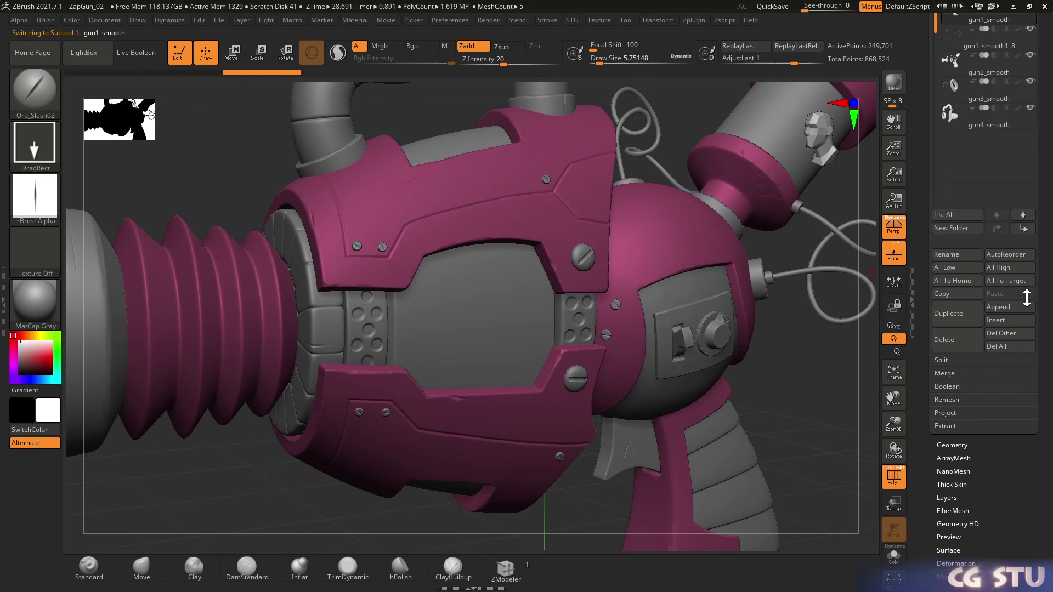
left_click(945, 373)
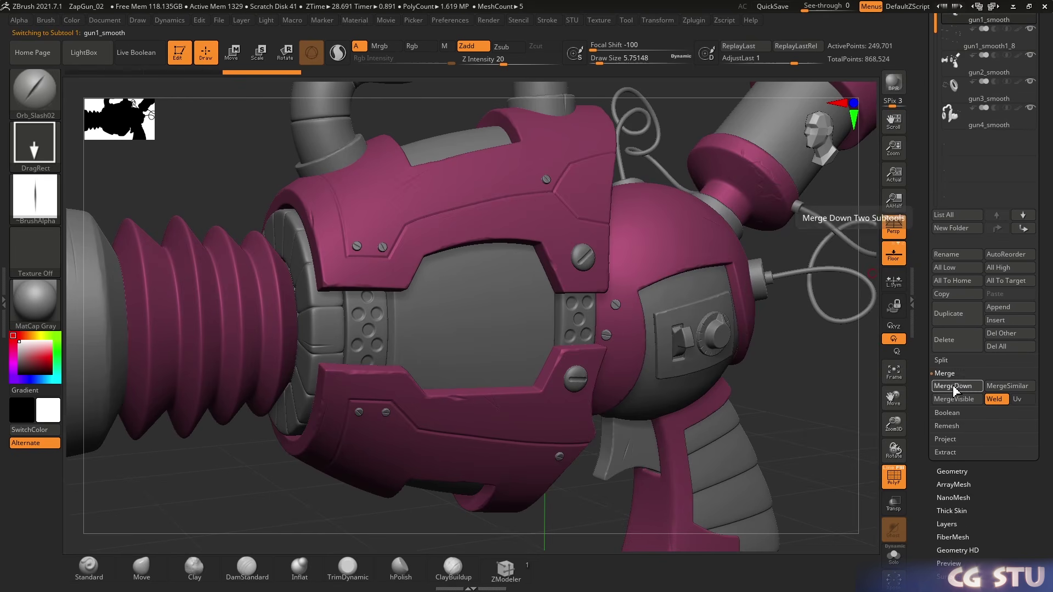
left_click(953, 385)
left_click(856, 408)
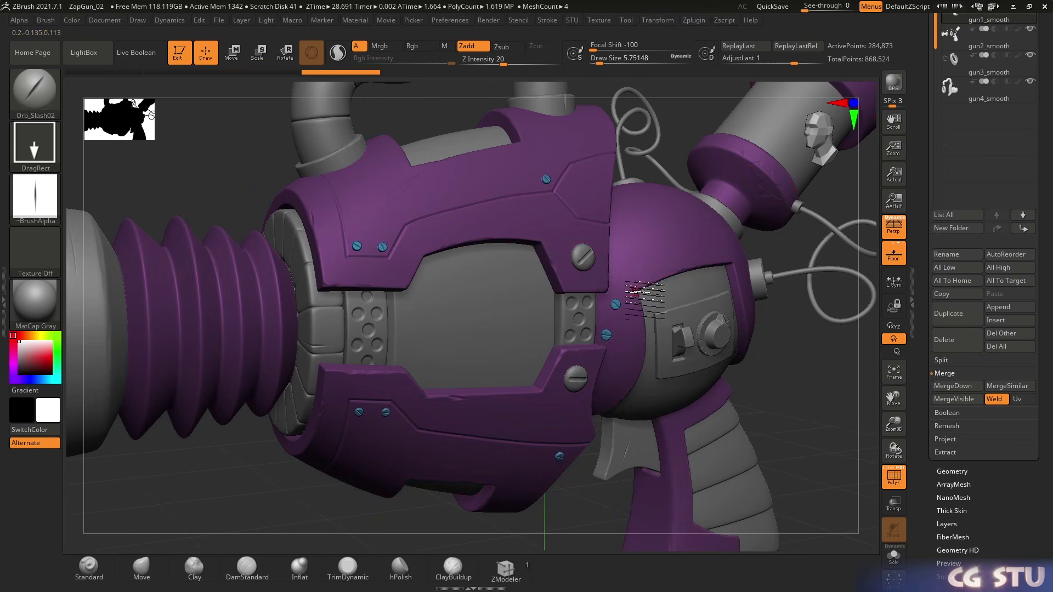
Rename the merged gun1_smooth subtool as gun1_high
left_click_drag(1046, 110, 1043, 164)
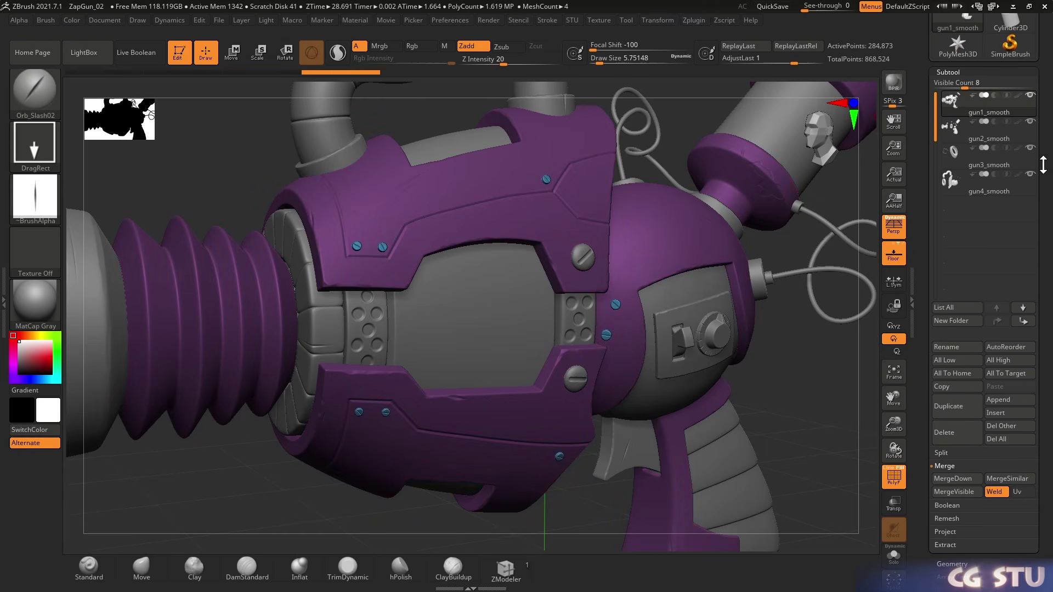
left_click_drag(792, 367, 761, 351)
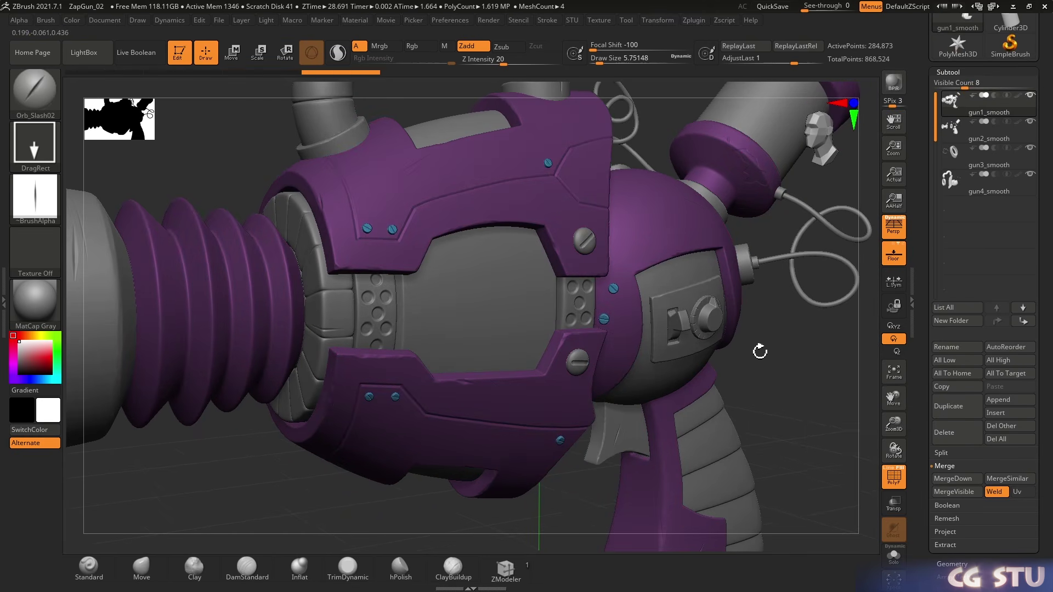
left_click(953, 347)
type("gun1_high")
key("Return")
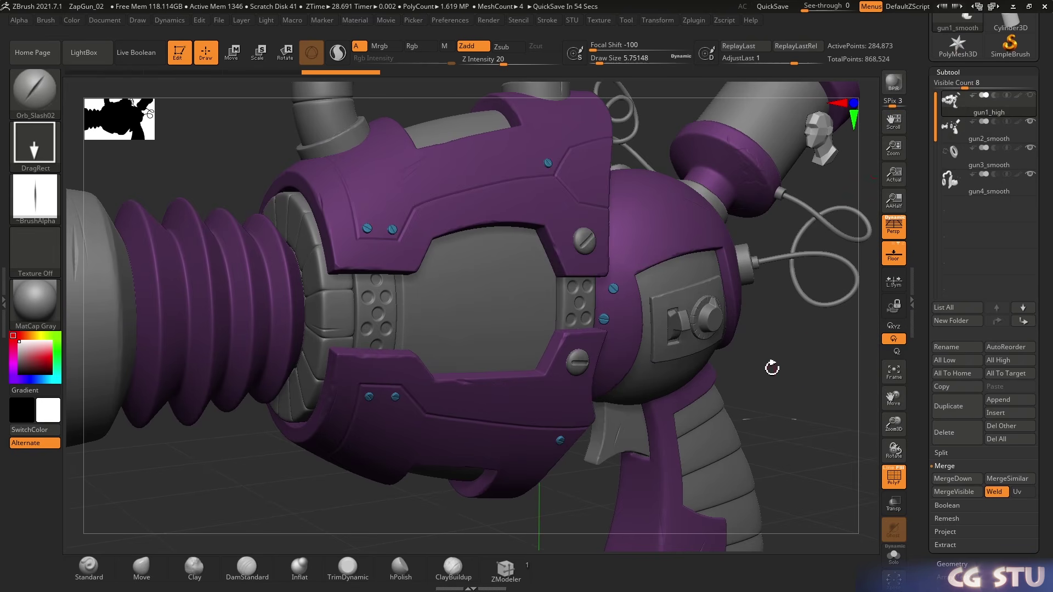
Rename the remaining three subtools as gun2_high, gun3_high and gun4_high
key("Down")
key("ctrl+r")
type("gun2_high")
key("Return")
key("Down")
key("ctrl+r")
type("gun3_high")
key("Return")
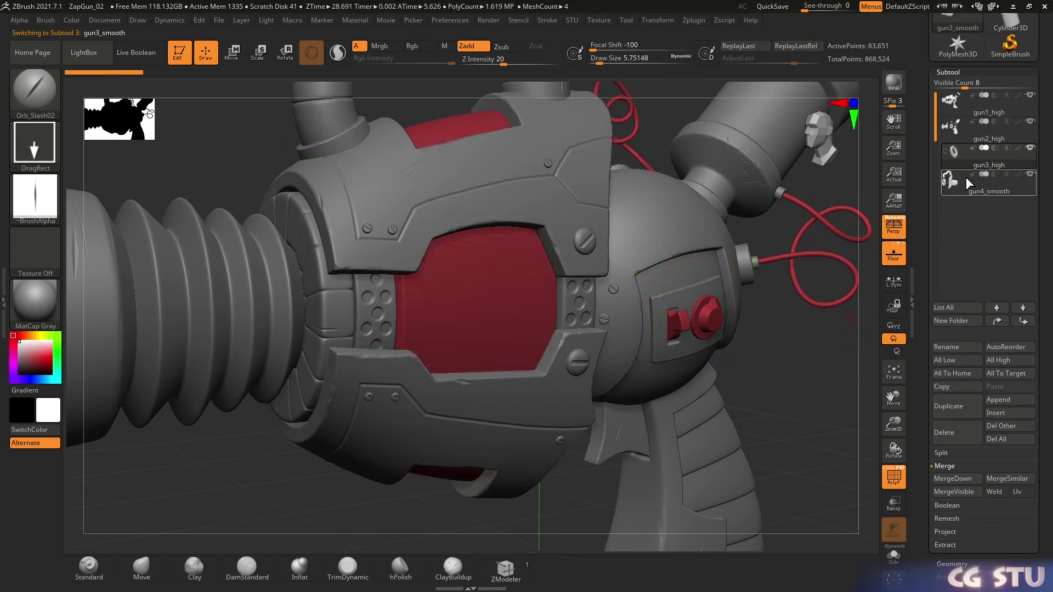
key("Down")
key("ctrl+r")
type("gun4_high")
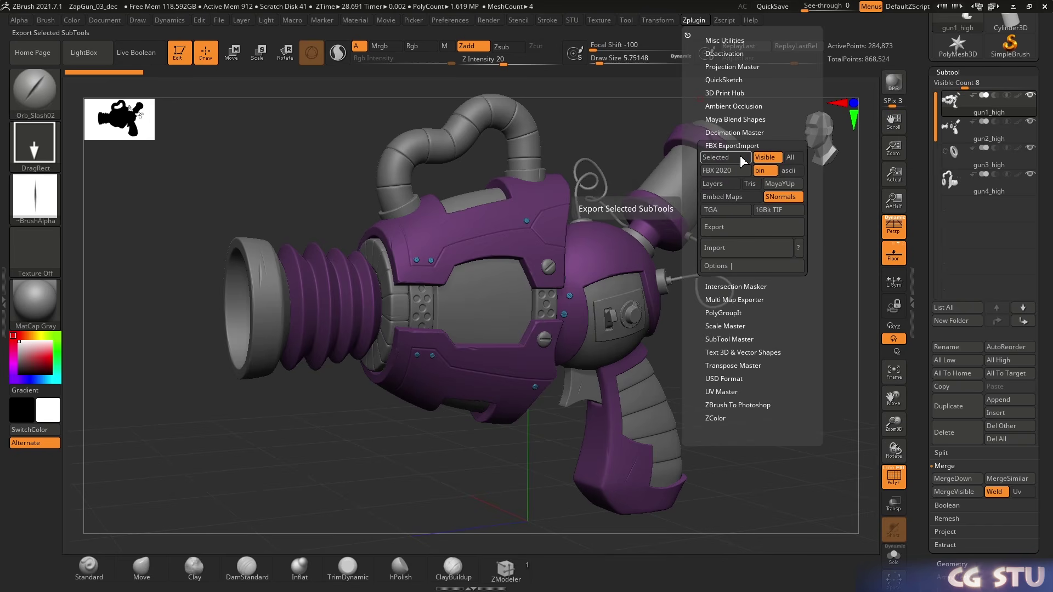
Export the visible subtools as a binary FBX with Export Polygroups as Mats enabled
left_click(736, 267)
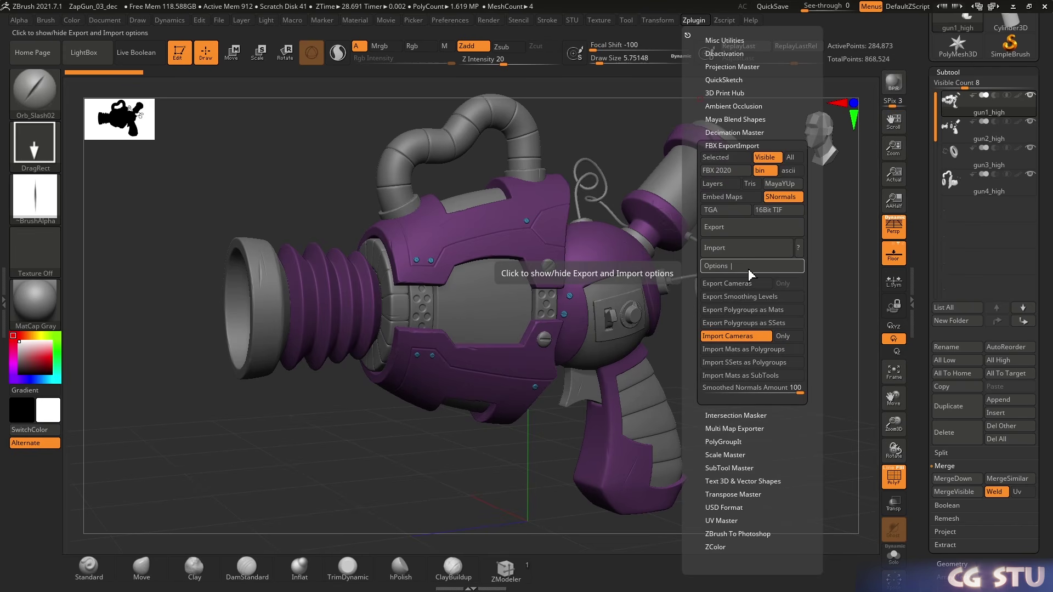
left_click(761, 310)
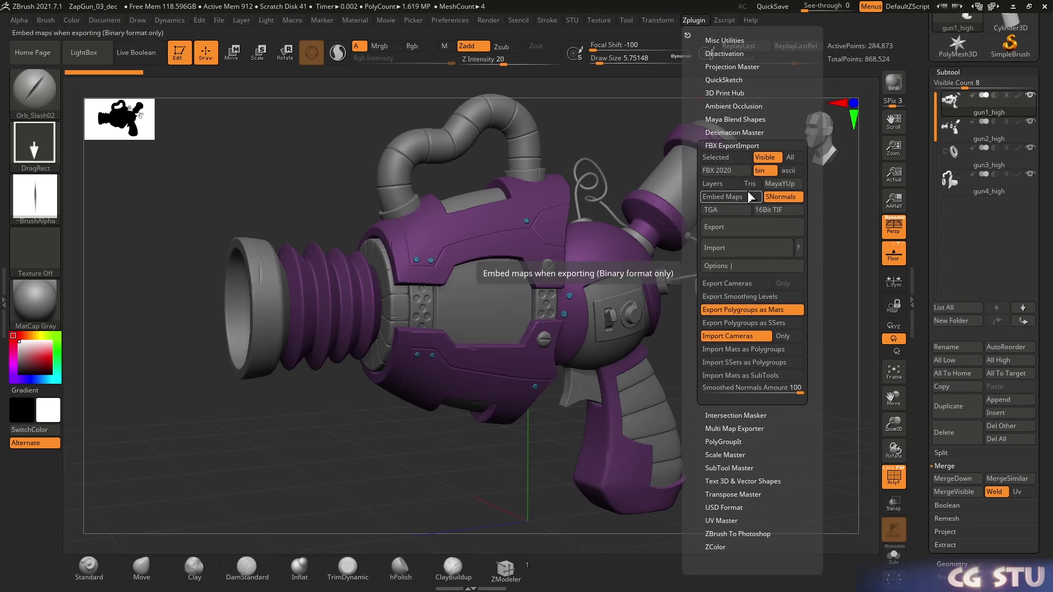
left_click(745, 227)
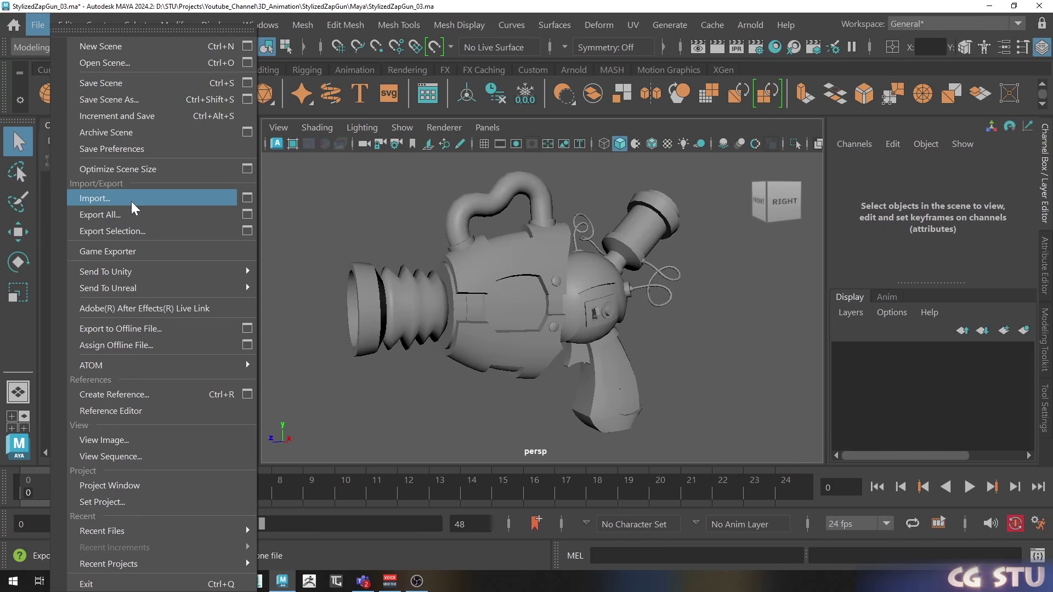
Switch to Maya and import the exported high-poly gun meshes into the StylizedZapGun_03 scene
left_click(130, 199)
left_click(336, 214)
left_click(847, 392)
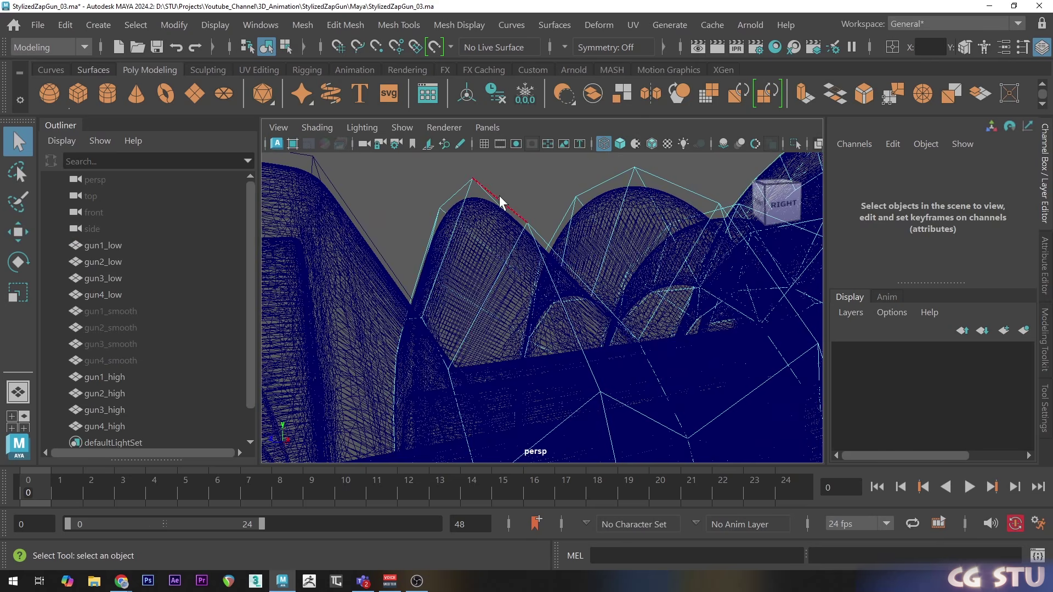
Select the peak edge loops of gun1_low's bellows and scale them to follow the high-poly mesh
double_click(608, 233)
scroll(608, 233, "down", 3)
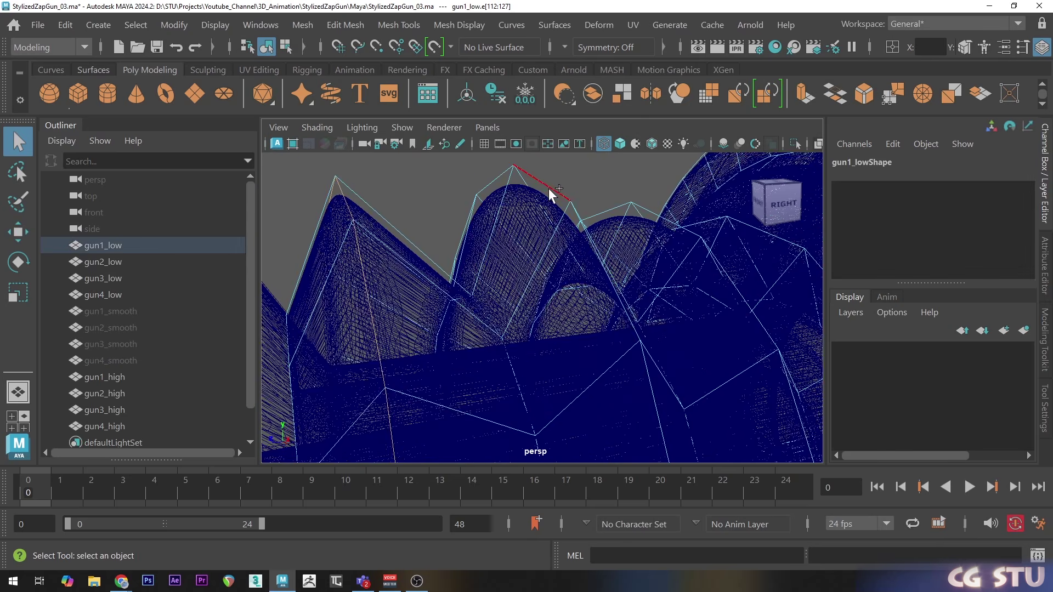
double_click(554, 196)
scroll(554, 223, "down", 4)
key("r")
left_click_drag(521, 267, 545, 393, "alt")
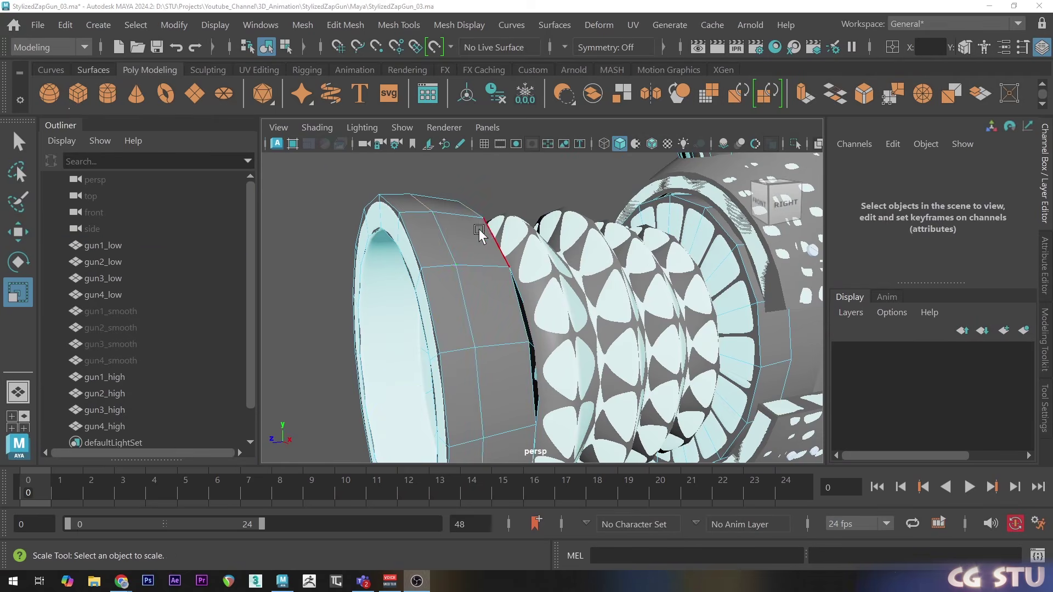
Select three edge loops around the muzzle ring and scale them slightly to fit the high-poly surface
double_click(480, 231)
double_click(438, 237, "shift")
double_click(421, 241, "shift")
left_click_drag(427, 243, 466, 252, "alt")
left_click_drag(505, 325, 501, 324)
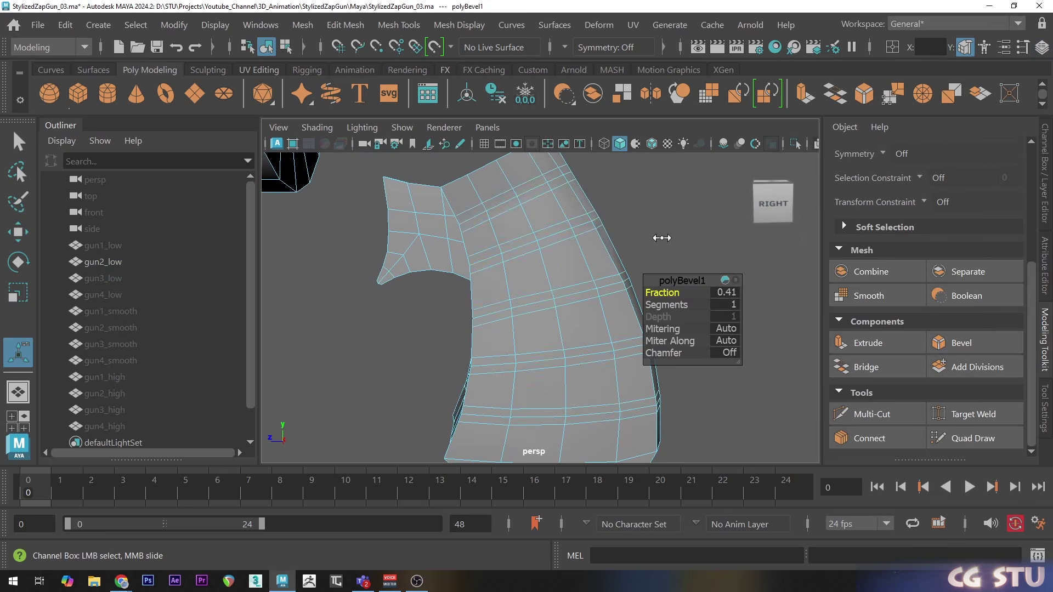
Delete the redundant middle edge loops between the bevelled edges of gun2_low's grip
key("q")
key("ctrl+Delete")
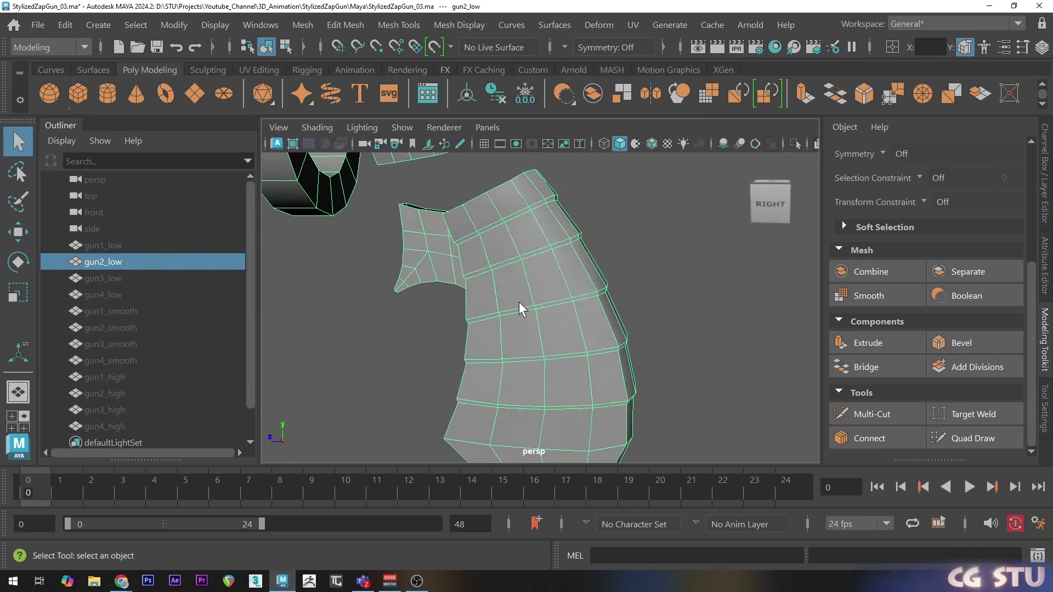
left_click_drag(522, 306, 550, 254, "alt")
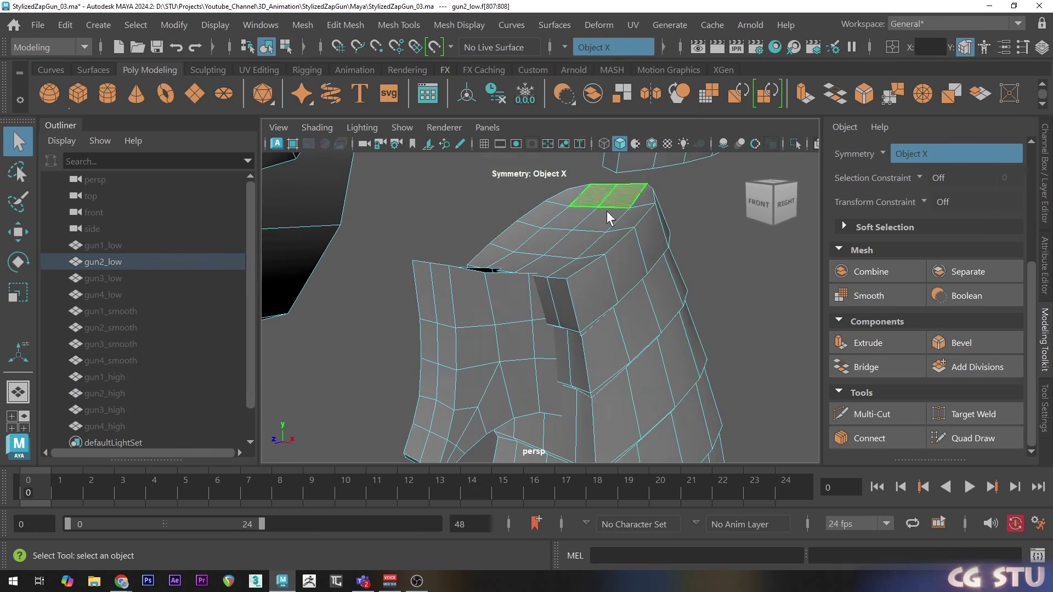
Select the hidden faces on the covered parts of gun2_low and gun1_low
left_click_drag(606, 212, 633, 317, "alt")
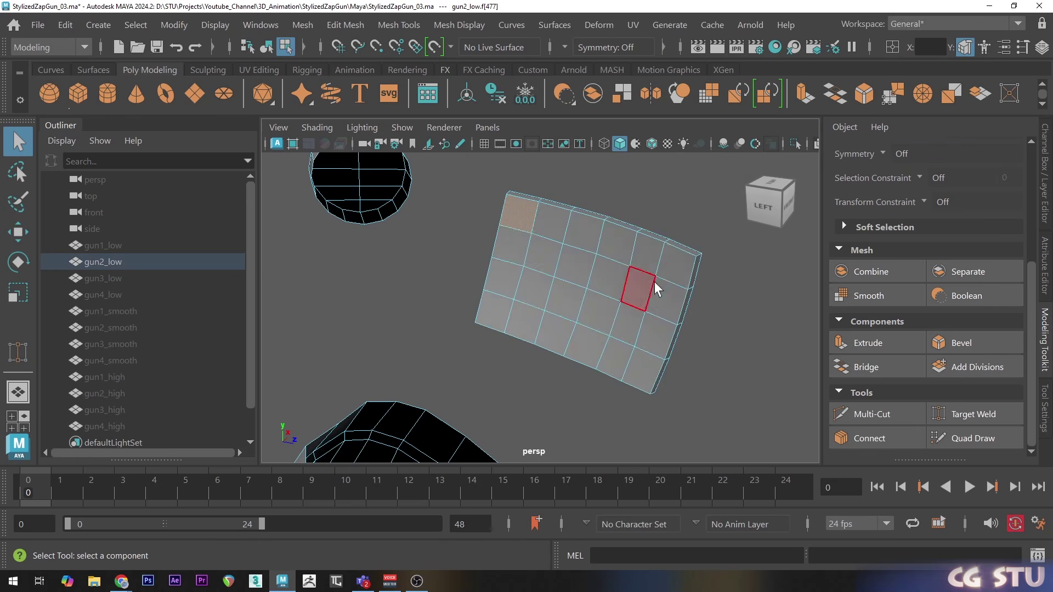
left_click_drag(653, 283, 556, 318)
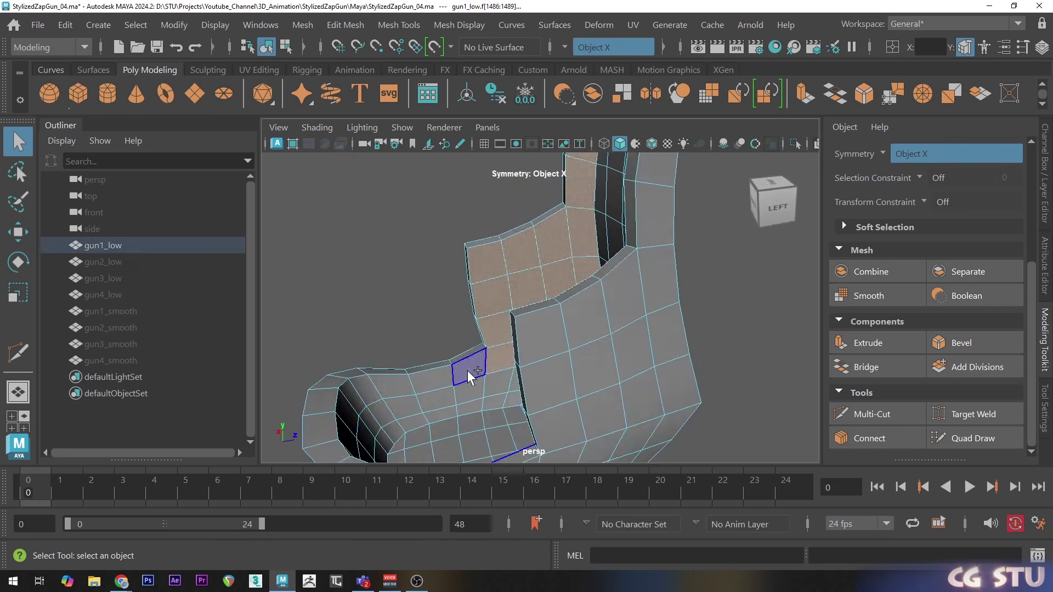
left_click_drag(471, 365, 505, 277, "alt")
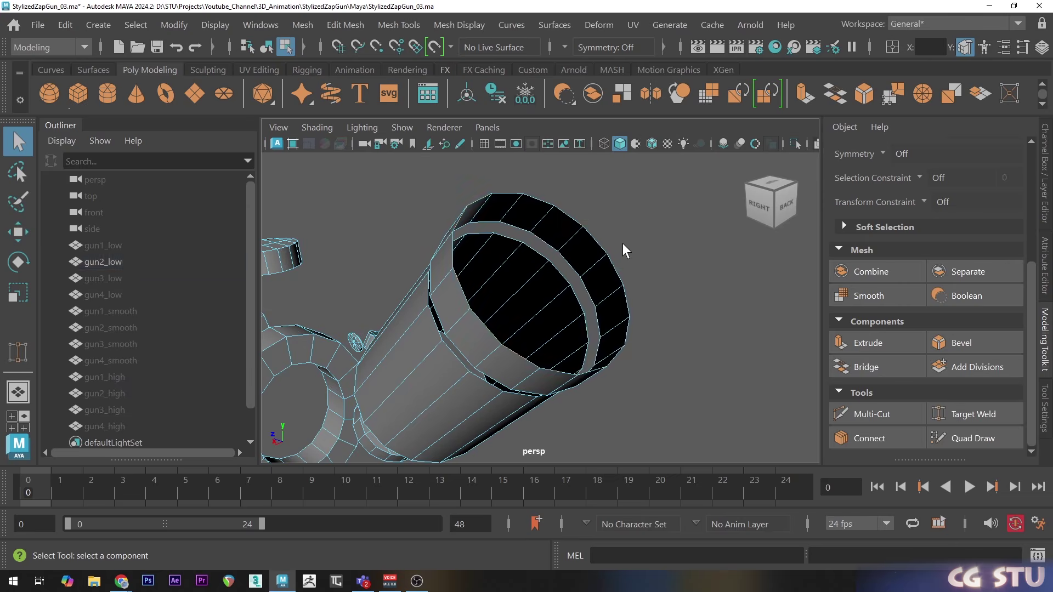
Fill the open end of gun2_low's rear canister and cut new edges across the cap
double_click(625, 251)
right_click_drag(645, 213, 652, 423, "shift")
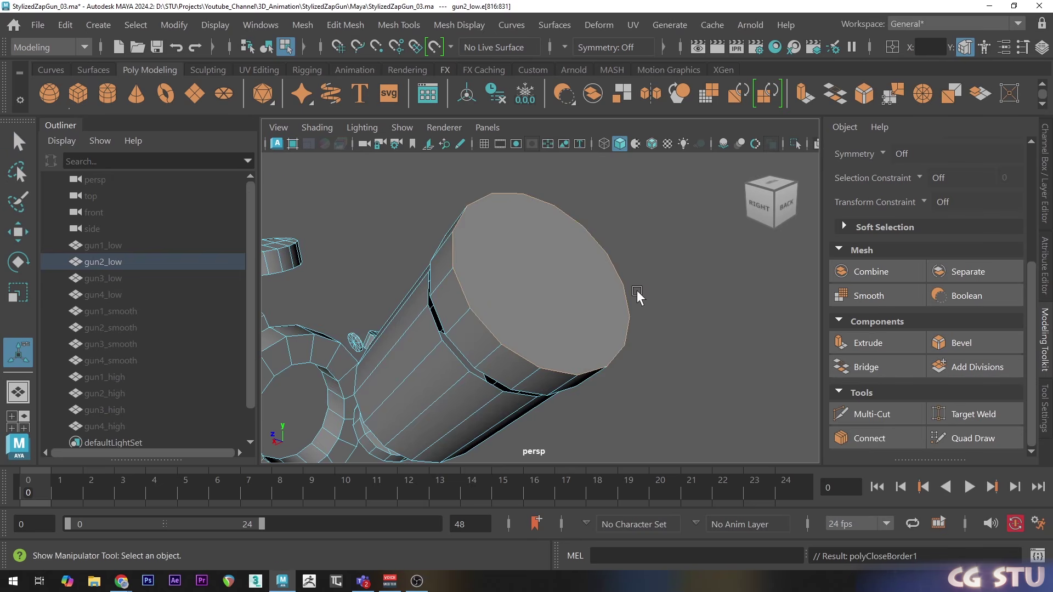
left_click(508, 219)
left_click(593, 386)
left_click(543, 228)
left_click(607, 352)
right_click(607, 352)
left_click(426, 359)
left_click(596, 281)
right_click(595, 280)
Switch to the UV Editing workspace and isolate gun1_low
scroll(634, 334, "down", 10)
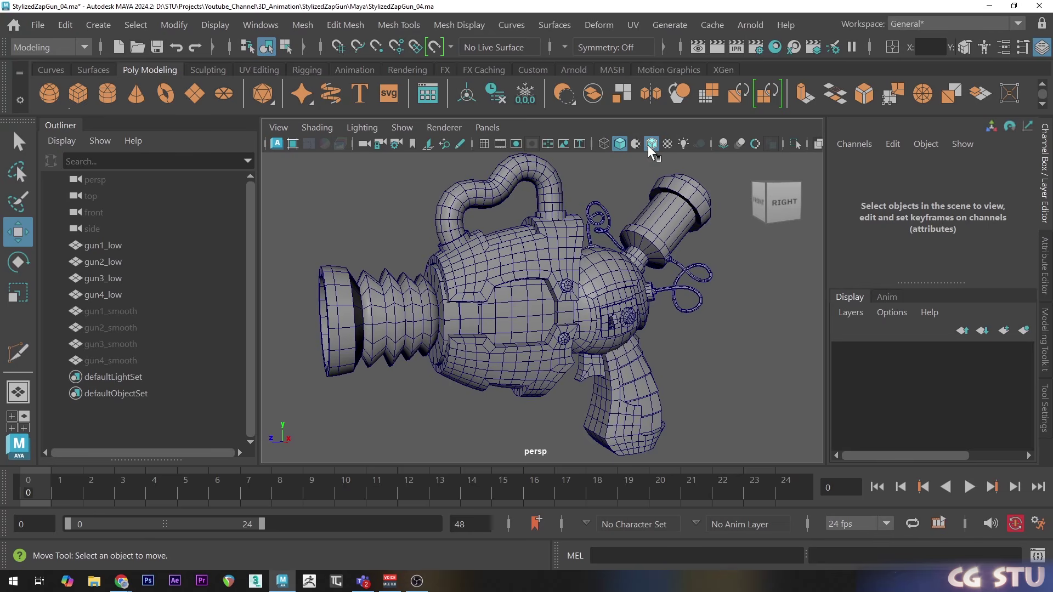
left_click(647, 145)
left_click(965, 23)
left_click(981, 127)
key("ctrl+1")
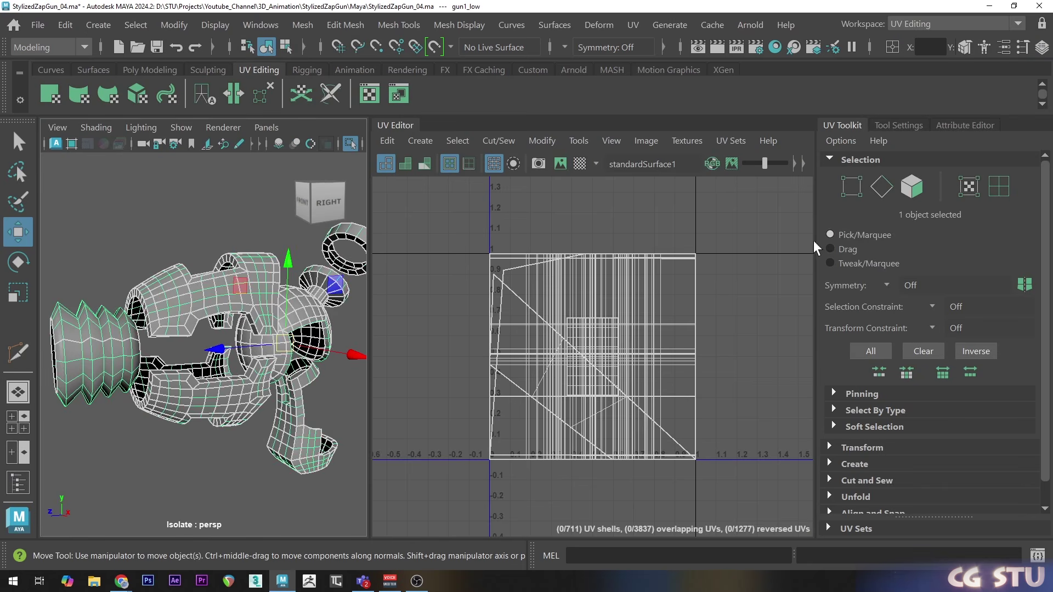
Apply a planar UV projection to all faces of gun1_low
key("ctrl+F11")
left_click_drag(472, 238, 751, 476)
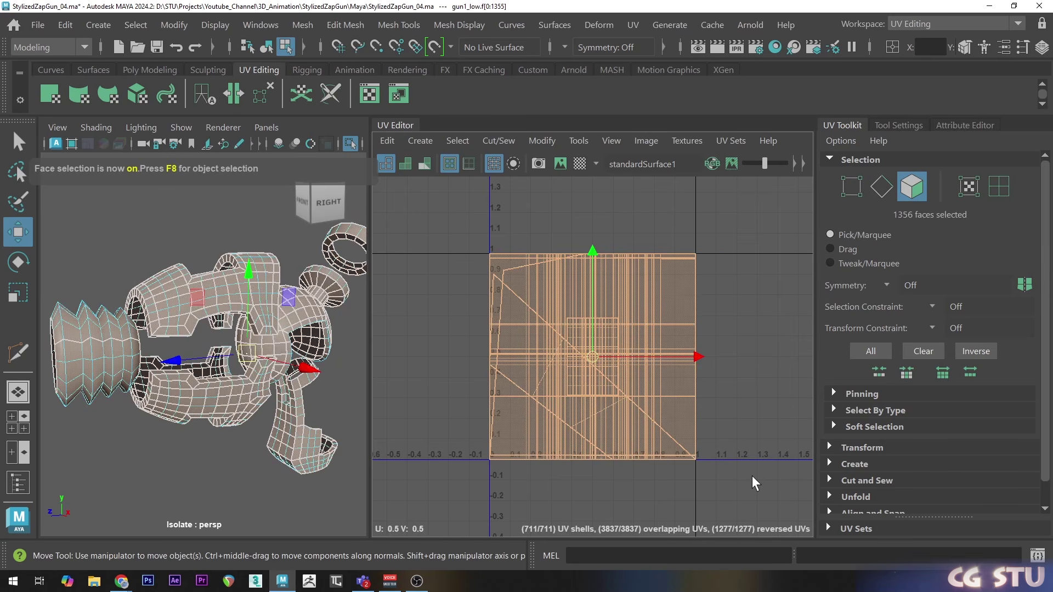
left_click(428, 142)
left_click(455, 272)
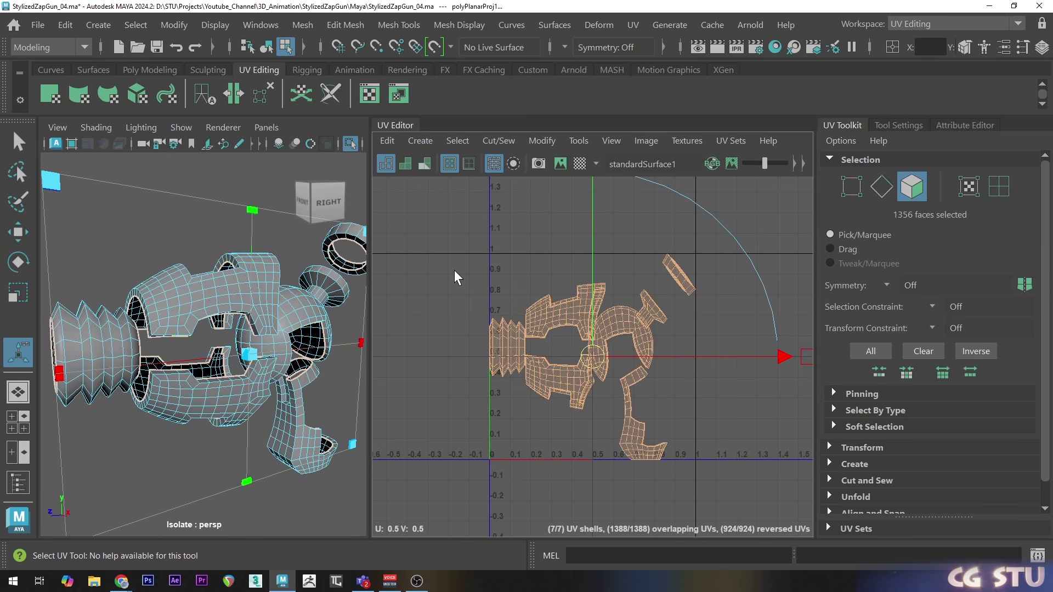
left_click(699, 210)
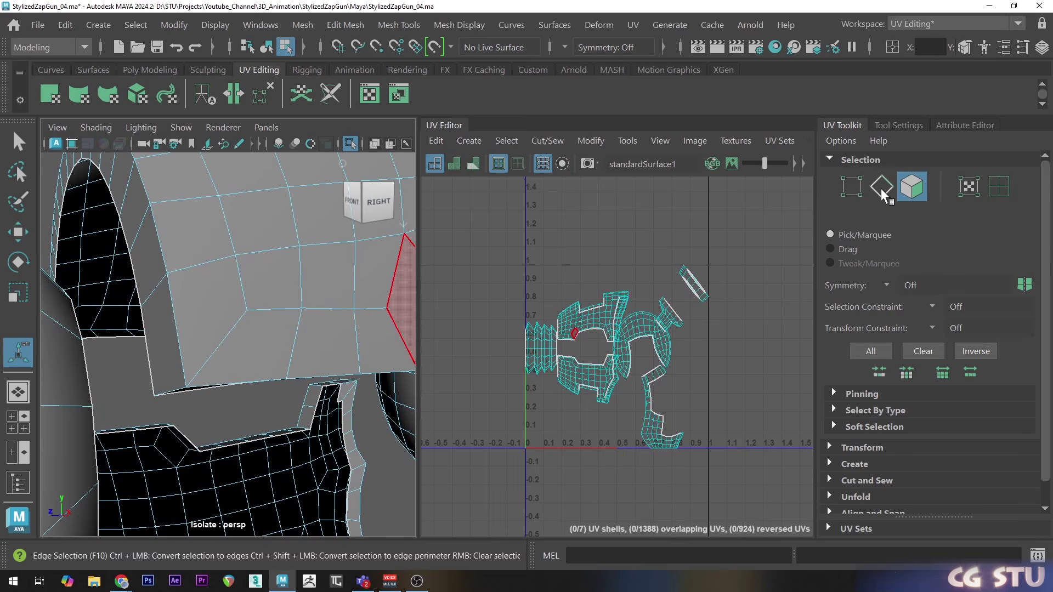
Select the seam edge loops on gun1_low's body parts and cut the UVs along them
left_click(880, 187)
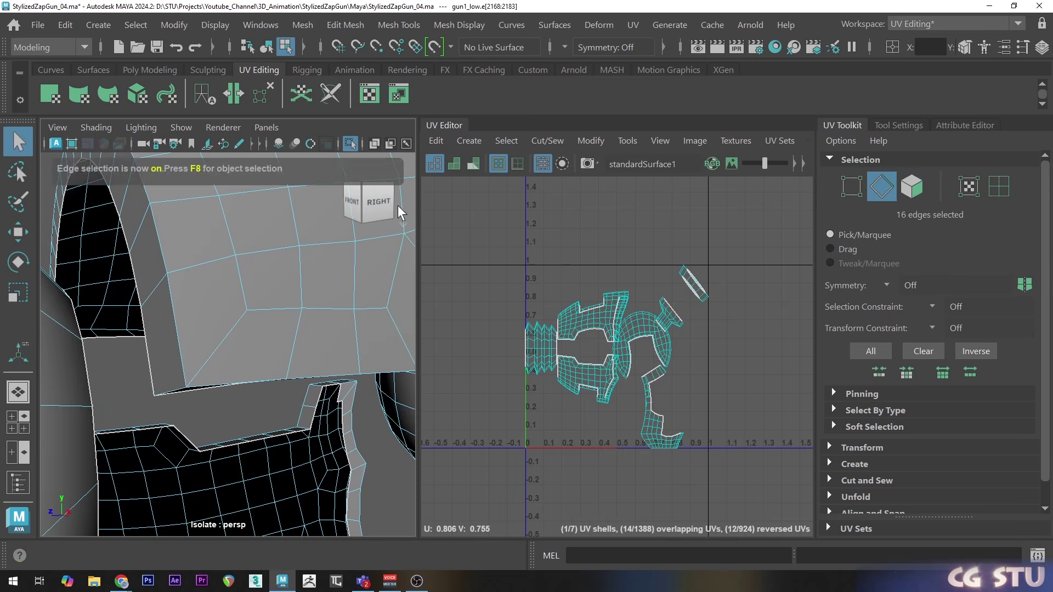
left_click(151, 319)
double_click(150, 319)
left_click_drag(150, 320, 284, 305, "alt")
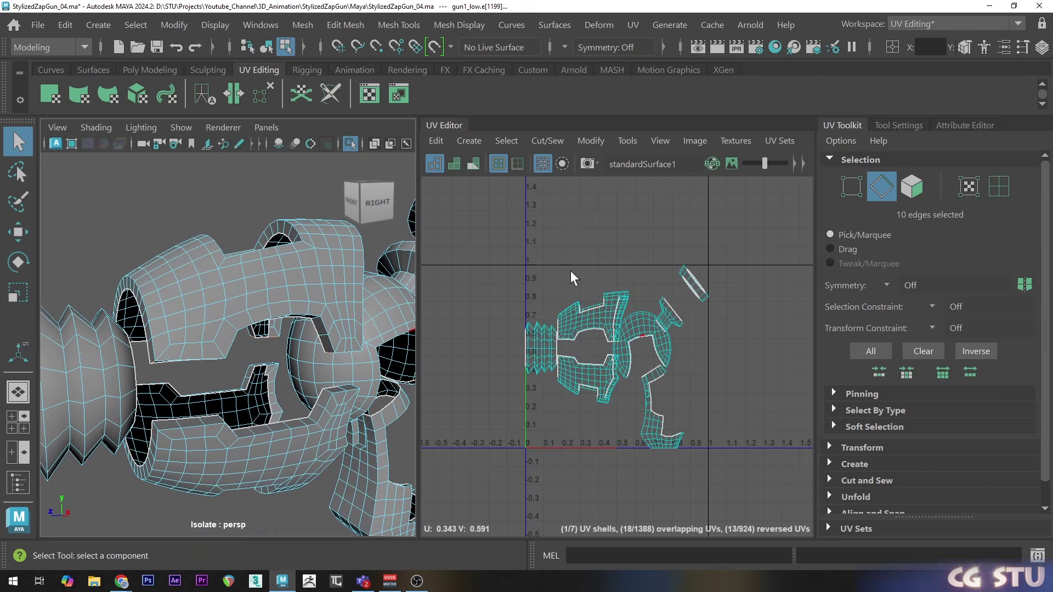
right_click(571, 272, "shift")
right_click_drag(508, 295, 505, 295, "shift")
Unfold the UV shell of the upper body casing
scroll(505, 295, "up", 3)
key("F11")
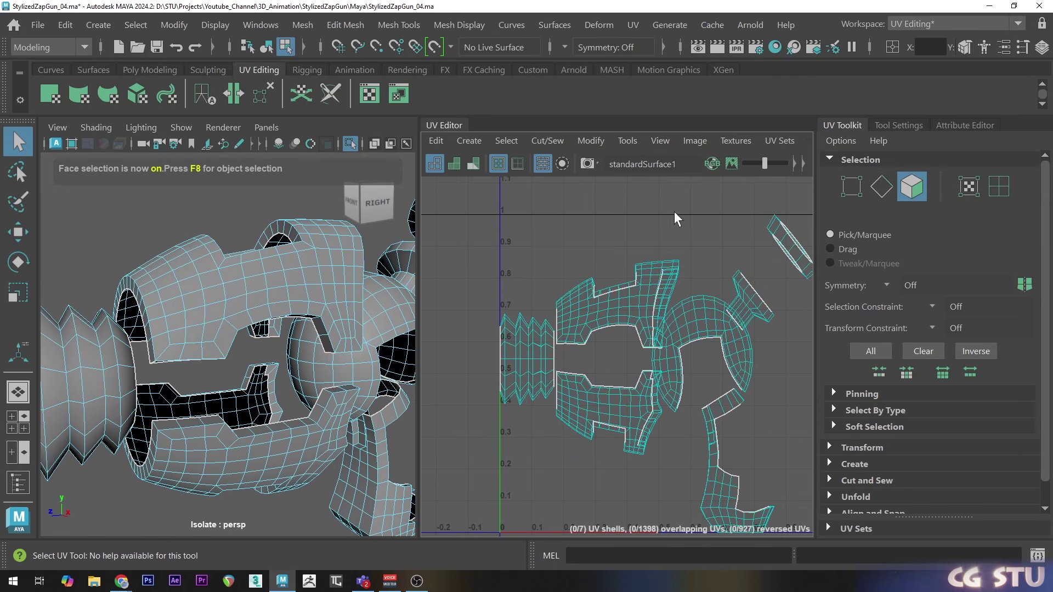
double_click(632, 294)
scroll(643, 302, "down", 3)
middle_click_drag(624, 303, 660, 304, "alt")
right_click(659, 250, "shift")
mouse_move(571, 250)
left_click(486, 252)
Move the upper casing's UV shell outside the 0–1 tile beside the V axis and rotate it upright
key("w")
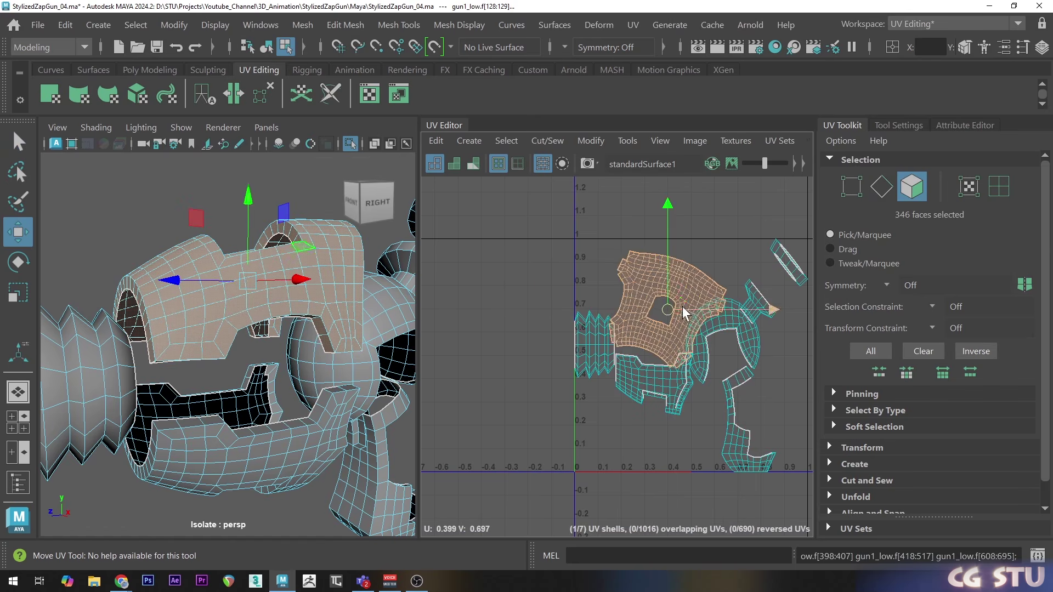
middle_click_drag(616, 251, 539, 251)
key("ctrl+z")
key("f")
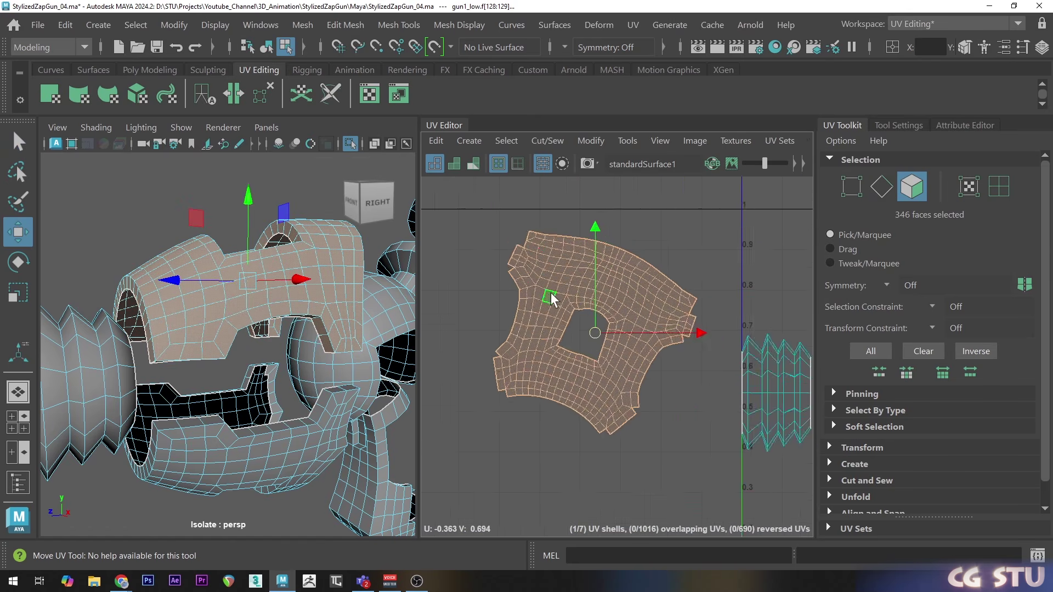
key("e")
middle_click_drag(682, 294, 655, 223)
Flatten the bottom row of 17 UVs on the upper casing shell into a straight horizontal line
key("F12")
left_click(537, 401)
double_click(686, 402, "ctrl")
key("r")
left_click_drag(607, 290, 606, 426)
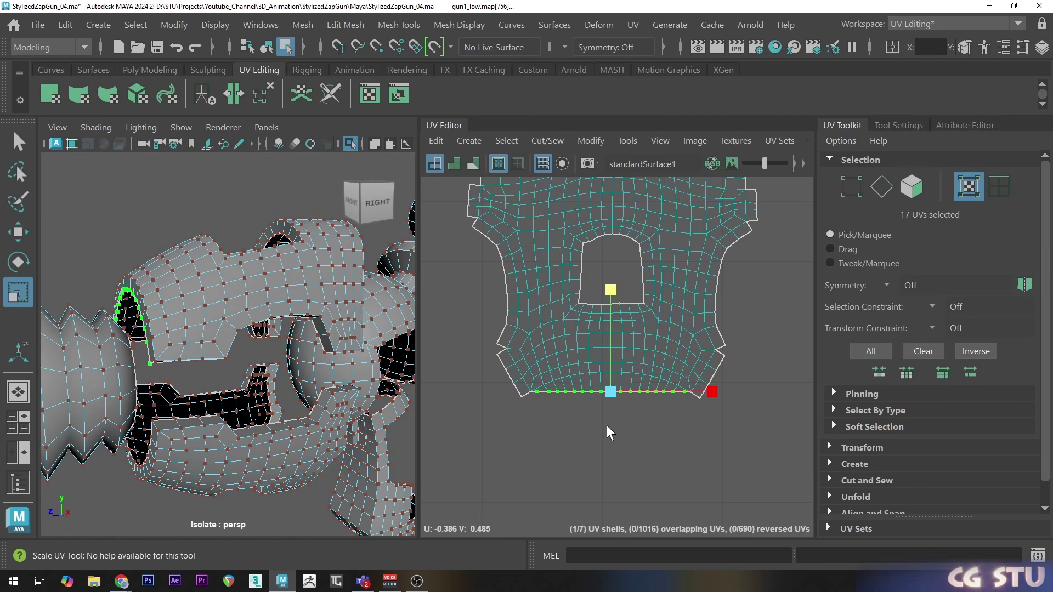
key("w")
key("a")
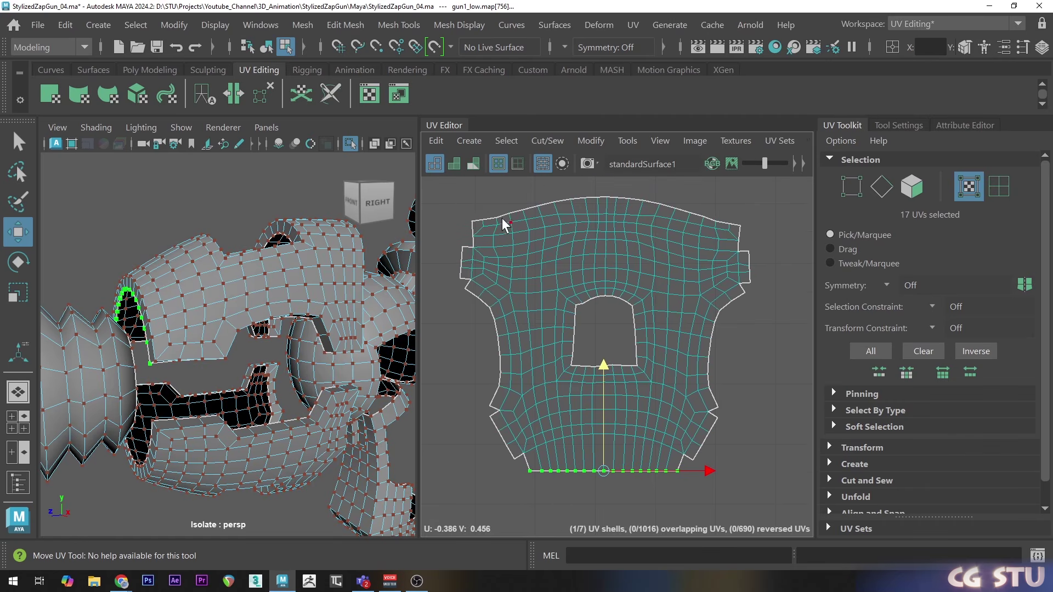
Unfold the upper casing shell's remaining UVs above the straightened bottom row
left_click_drag(451, 190, 773, 463)
right_click_drag(731, 359, 564, 248, "shift")
scroll(625, 408, "down", 3)
left_click(730, 379)
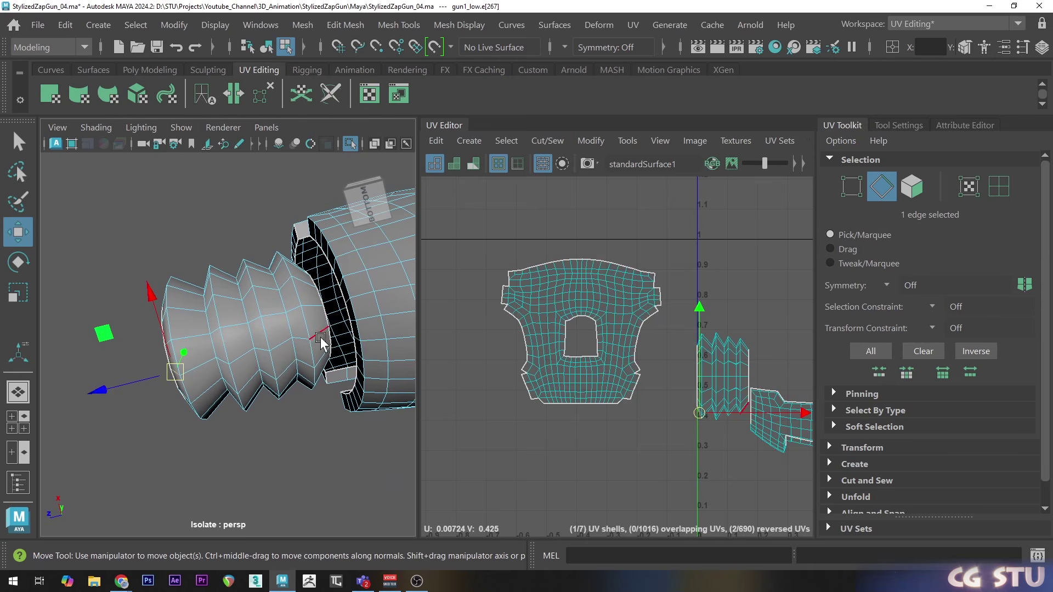
Cut the bellows' UVs along one lengthwise run of edges and unfold the shell
double_click(247, 351)
right_click(599, 309)
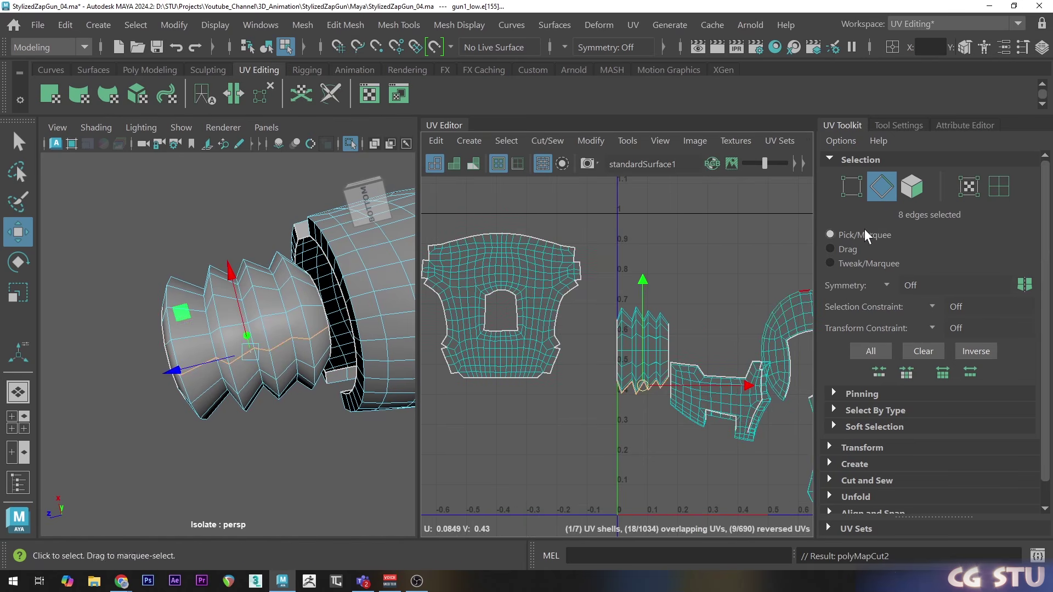
left_click(911, 186)
left_click(658, 343)
double_click(656, 338)
right_click_drag(686, 271, 487, 270, "shift")
Move the unfolded bellows shell outside the 0–1 tile and rotate it level
scroll(617, 349, "down", 1)
middle_click_drag(617, 349, 652, 312, "alt")
middle_click_drag(722, 265, 608, 358)
key("e")
scroll(607, 358, "up", 3)
middle_click_drag(570, 348, 560, 267, "alt")
Straighten the two side border columns of UVs on the bellows shell
key("F12")
left_click(497, 308)
double_click(484, 432, "shift")
key("r")
key("w")
left_click(675, 309)
double_click(687, 432, "shift")
key("r")
key("w")
Flatten the bellows shell's horizontal border rows and unfold the UVs between the straightened borders
left_click(697, 308)
key("r")
left_click(695, 432)
left_click_drag(588, 211, 588, 323)
double_click(478, 431, "shift")
key("w")
left_click_drag(483, 316, 689, 420)
right_click_drag(607, 245, 518, 243, "shift")
Straighten all UVs of the bellows shell in U and V with a 30.00 angle
left_click(454, 290)
left_click_drag(454, 289, 720, 446)
left_click(868, 497)
scroll(876, 428, "down", 4)
left_click(869, 453)
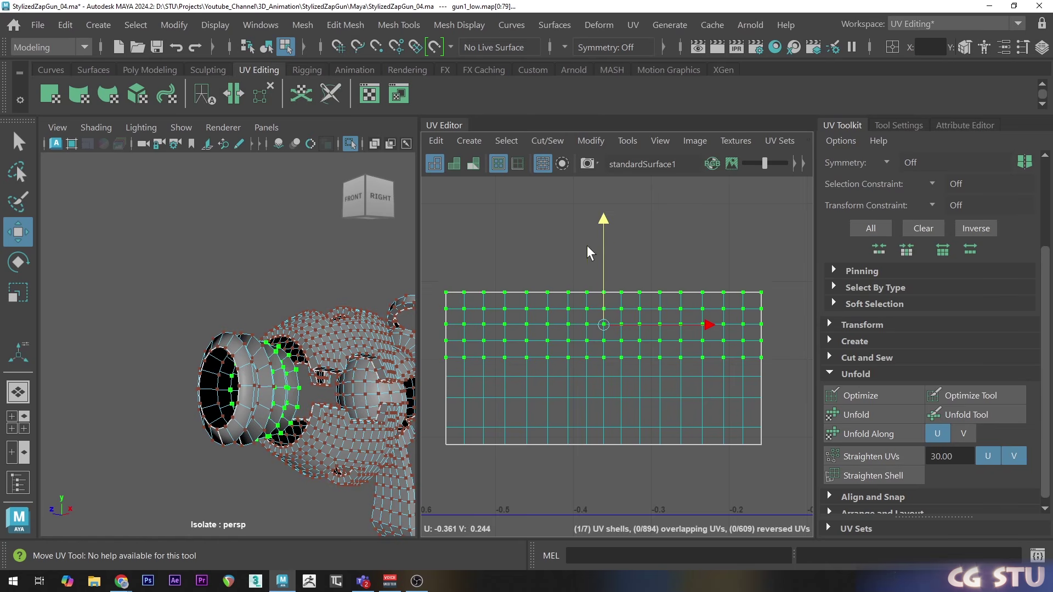
Nudge the outer UV columns of the bellows grid inward to even out their spacing
left_click_drag(442, 278, 536, 461)
left_click_drag(553, 376, 555, 376)
left_click_drag(780, 293, 713, 460)
left_click_drag(777, 376, 775, 376)
left_click_drag(781, 293, 670, 460)
left_click_drag(763, 376, 760, 376)
left_click(651, 399)
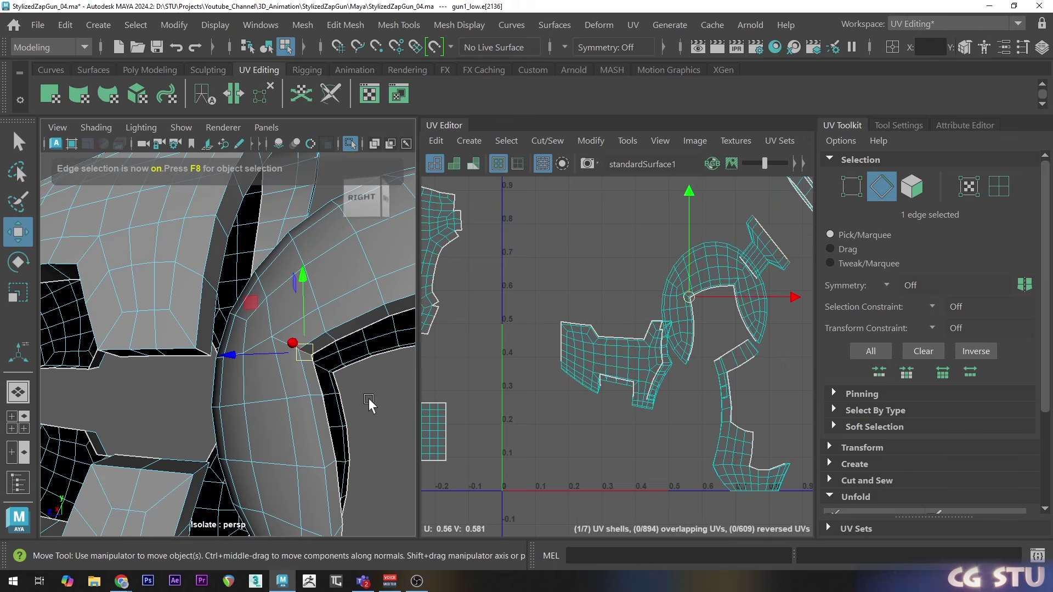
Select four edges at the opening's rim on gun1_low's rear dome and cut the UVs there
middle_click_drag(368, 403, 219, 383, "alt")
mouse_move(219, 384)
left_mouse_down("alt")
mouse_move(286, 348)
mouse_move(203, 386)
left_mouse_up("alt")
left_click(281, 323, "shift")
right_click_drag(608, 254, 544, 282, "shift")
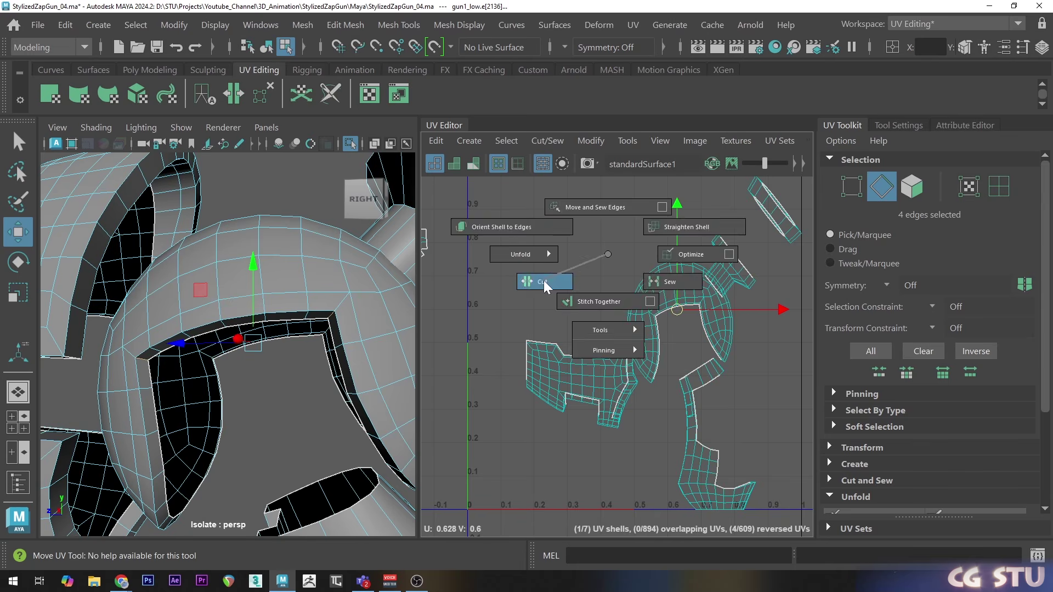
Unfold the 232-face UV shell of the rear dome
left_click(911, 186)
double_click(669, 284)
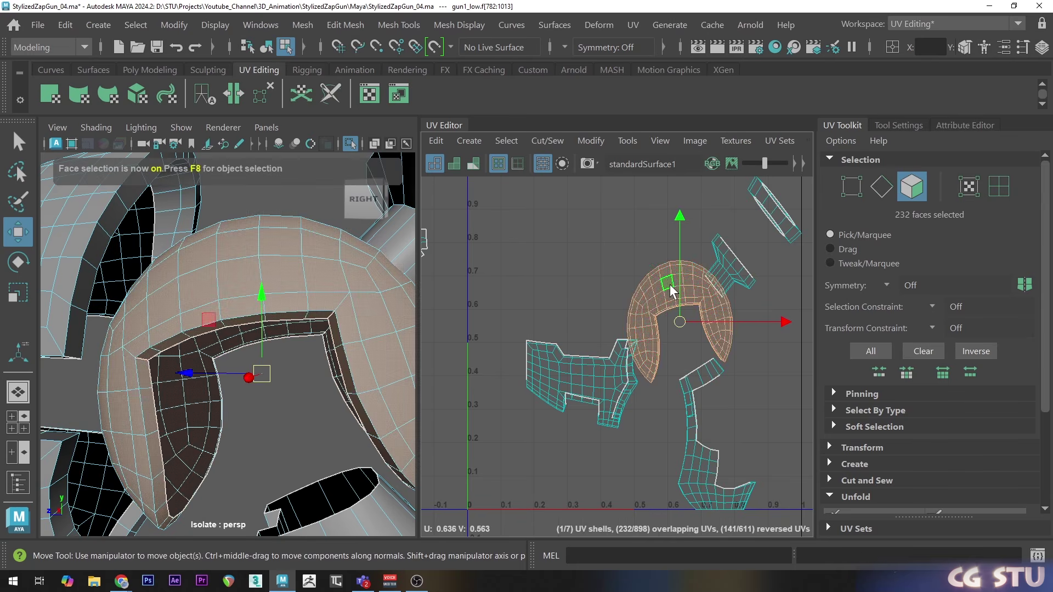
right_click_drag(593, 253, 427, 261, "shift")
scroll(605, 297, "down", 2)
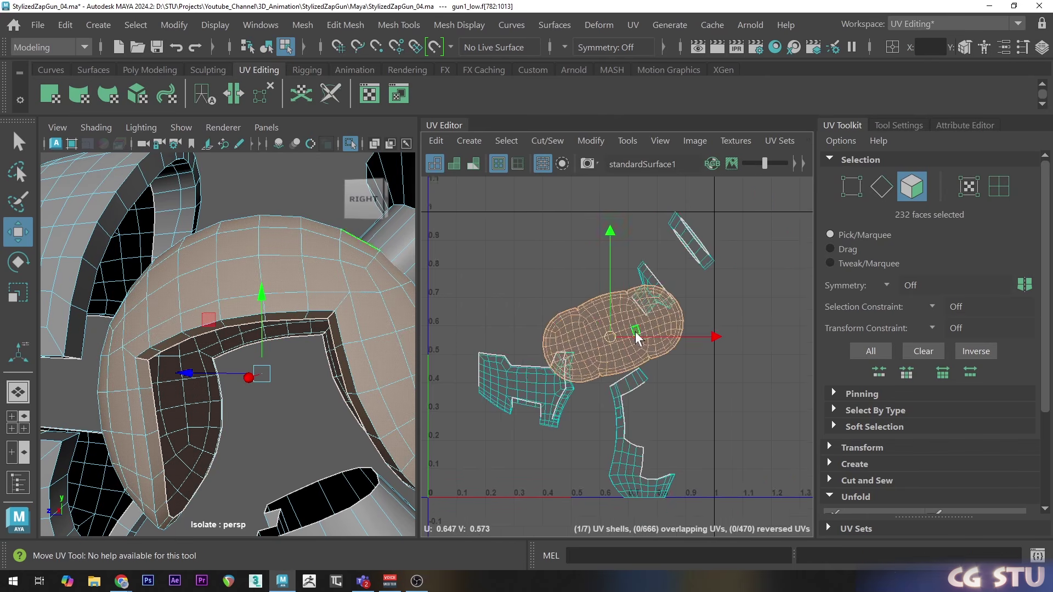
Unfold the 28 faces of gun2_low's canister cap and pull one collapsed UV of its top away
right_click_drag(617, 259, 450, 261, "shift")
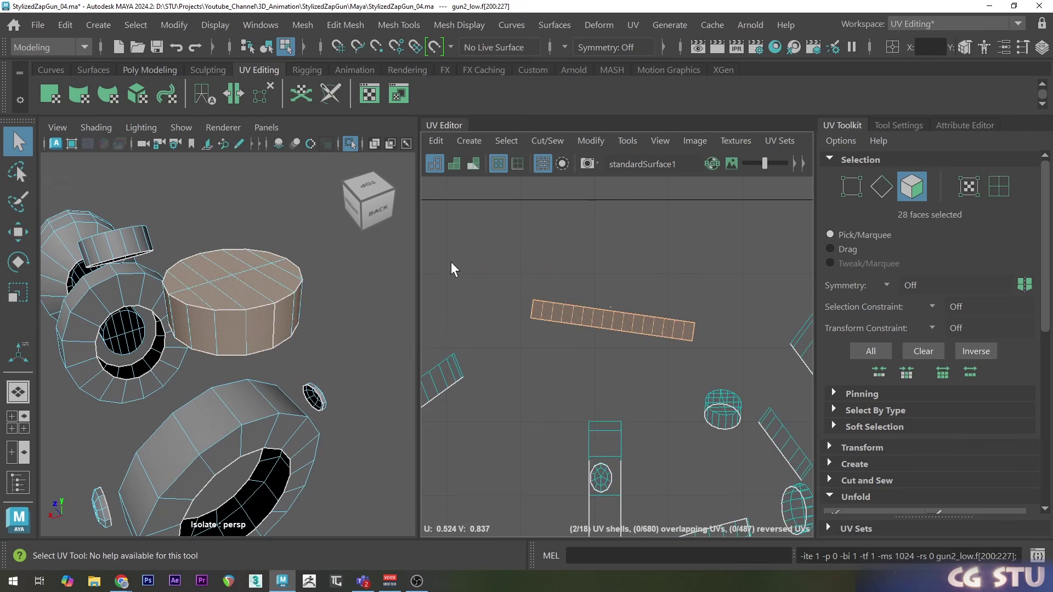
scroll(621, 312, "up", 3)
key("F12")
left_click(604, 302)
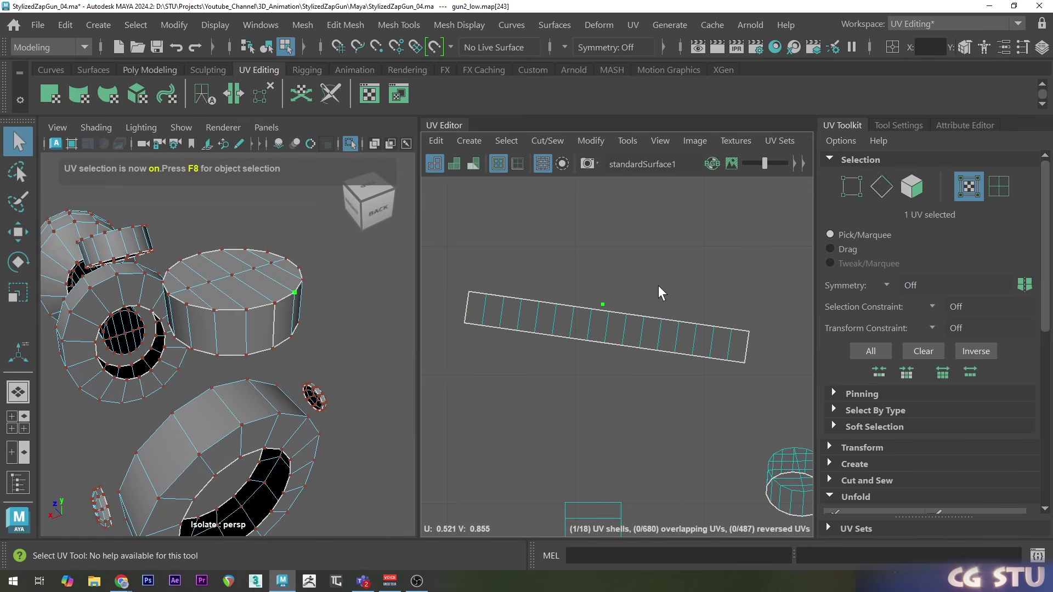
key("w")
left_click_drag(603, 303, 653, 262)
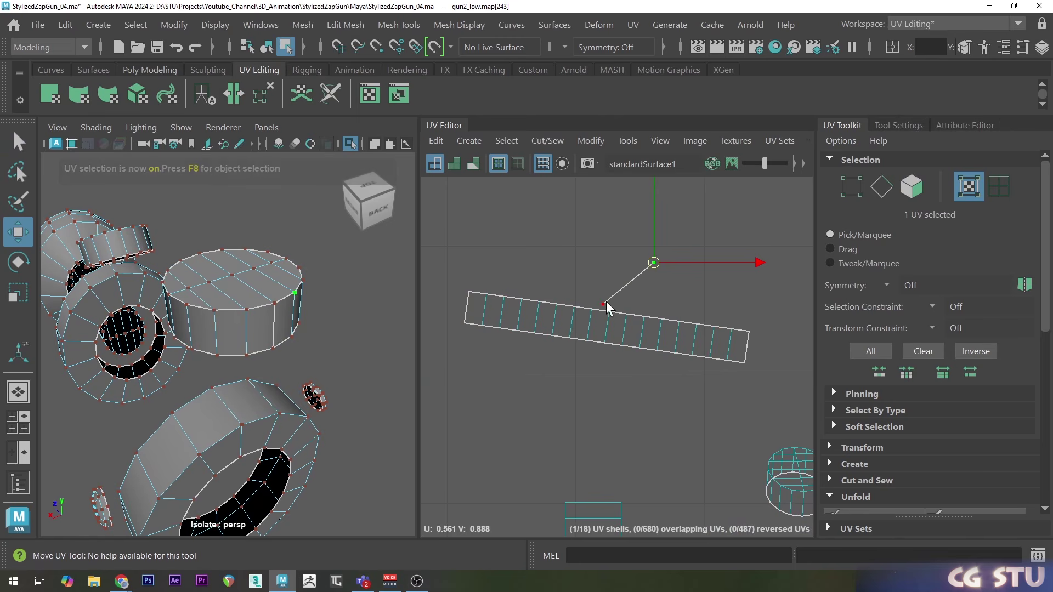
Unfold the twelve top faces of the canister cap into a disc
key("F11")
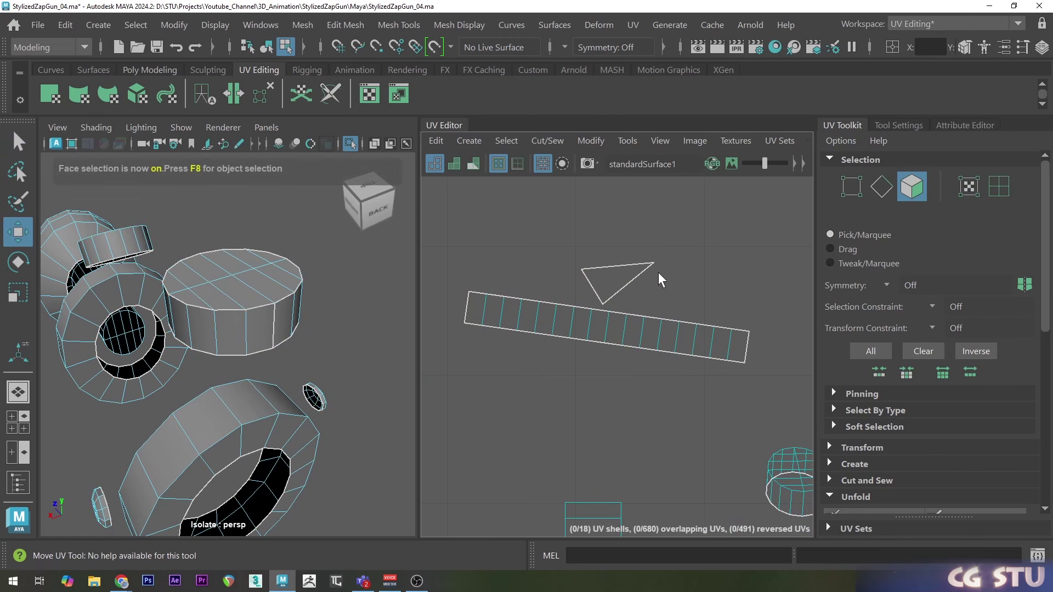
left_click(622, 276)
right_click_drag(647, 242, 481, 242, "shift")
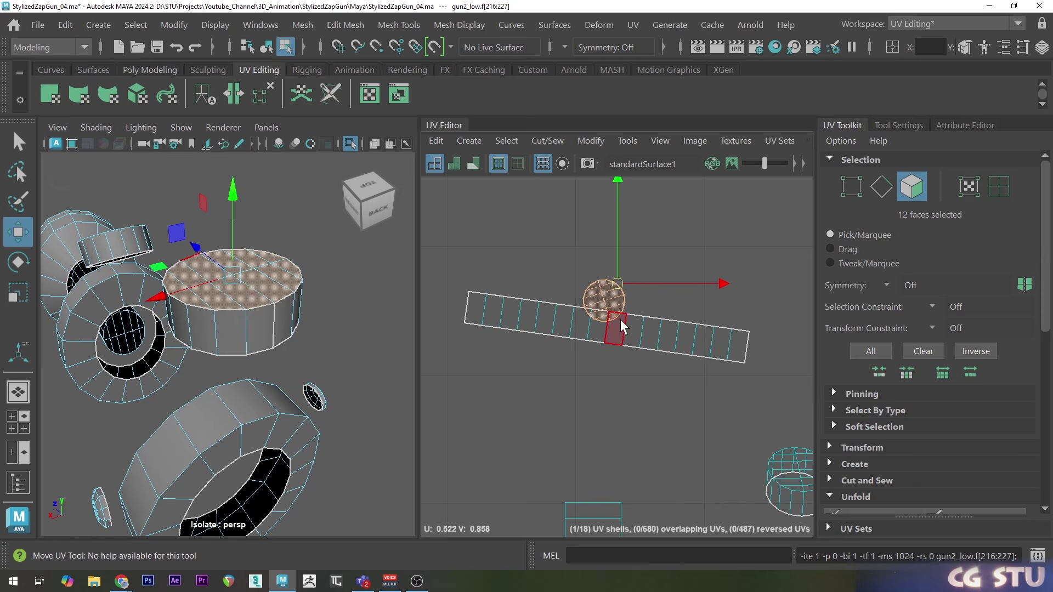
Separate the cap's side strip from its disc and straighten the strip horizontally
middle_click_drag(622, 326, 630, 323, "alt")
double_click(651, 331)
middle_click_drag(675, 261, 696, 269)
key("e")
scroll(884, 414, "down", 3)
left_click(884, 413)
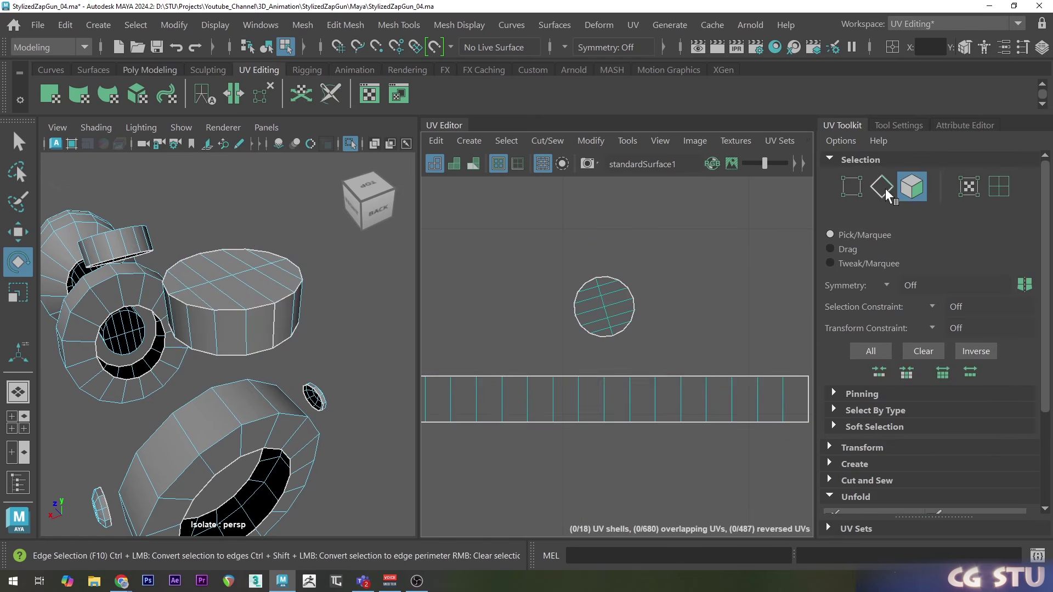
Orient the canister cap's disc UV shell to its selected centre edges so its grid lines run straight
left_click(884, 188)
double_click(600, 298)
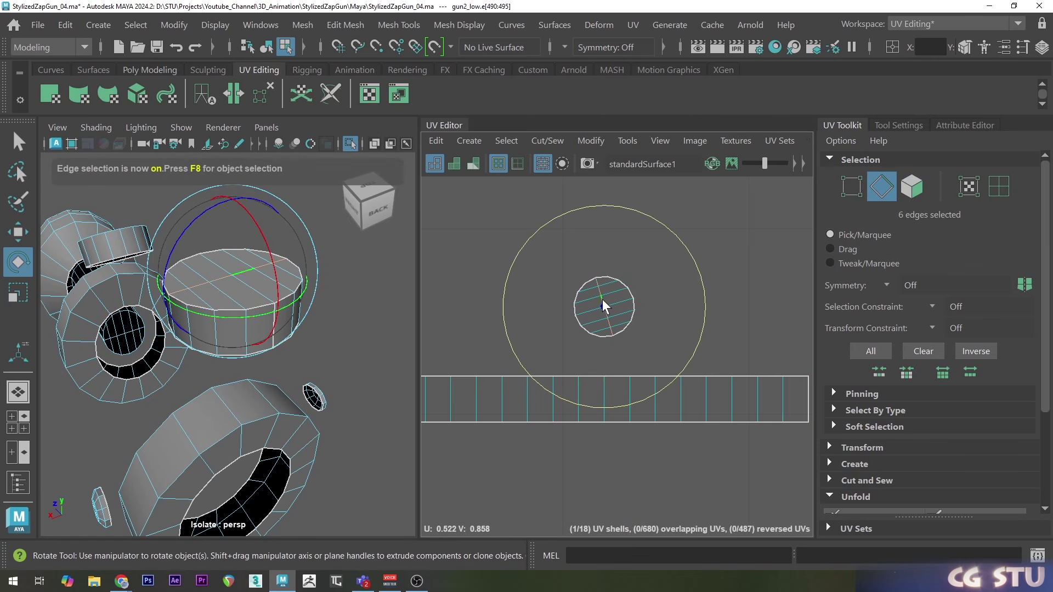
scroll(899, 325, "down", 3)
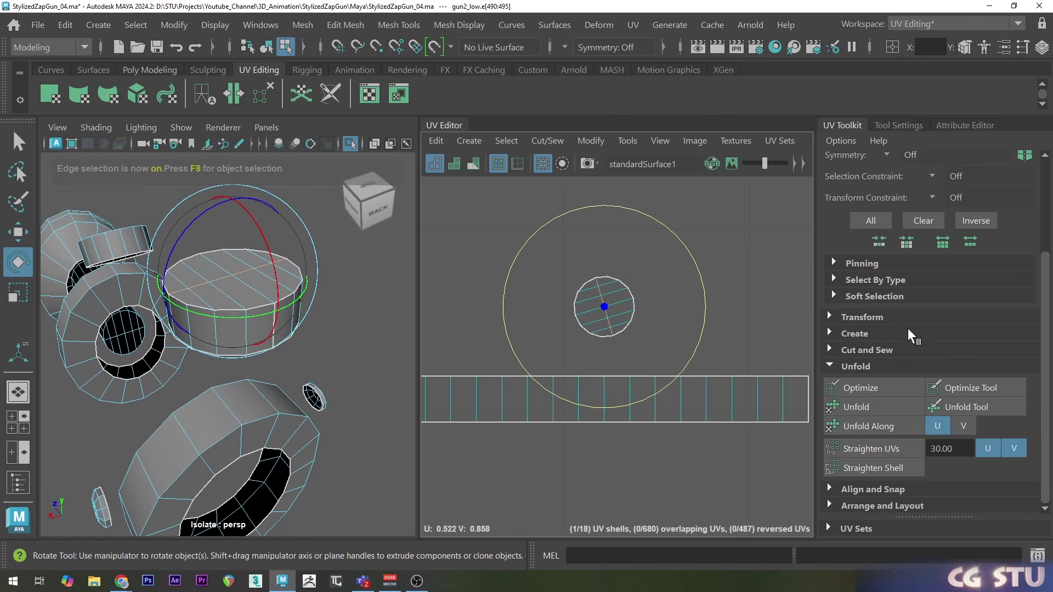
left_click(904, 496)
scroll(892, 393, "down", 5)
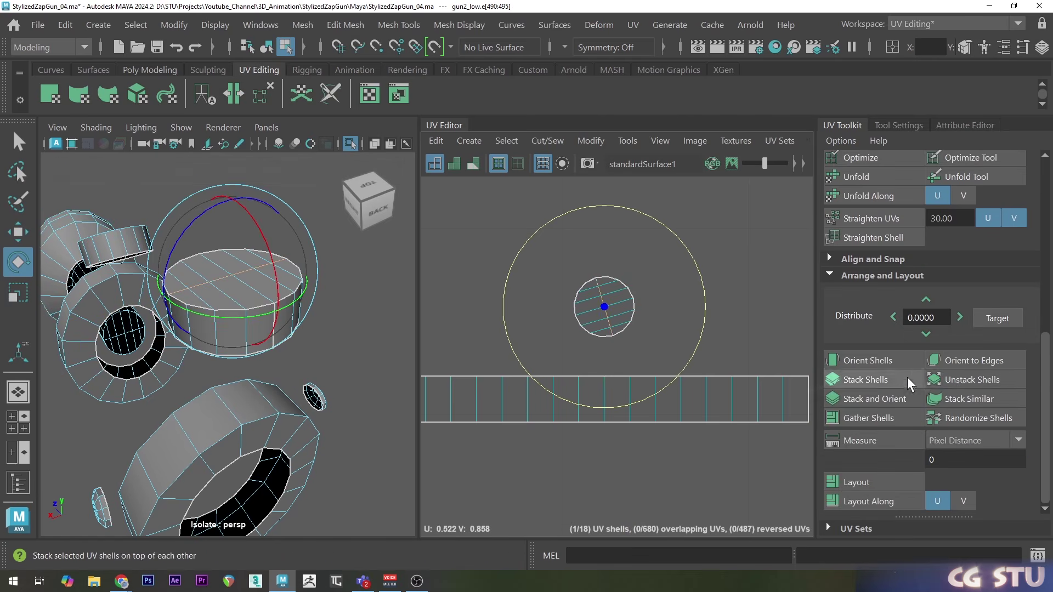
left_click(971, 360)
left_click(614, 307)
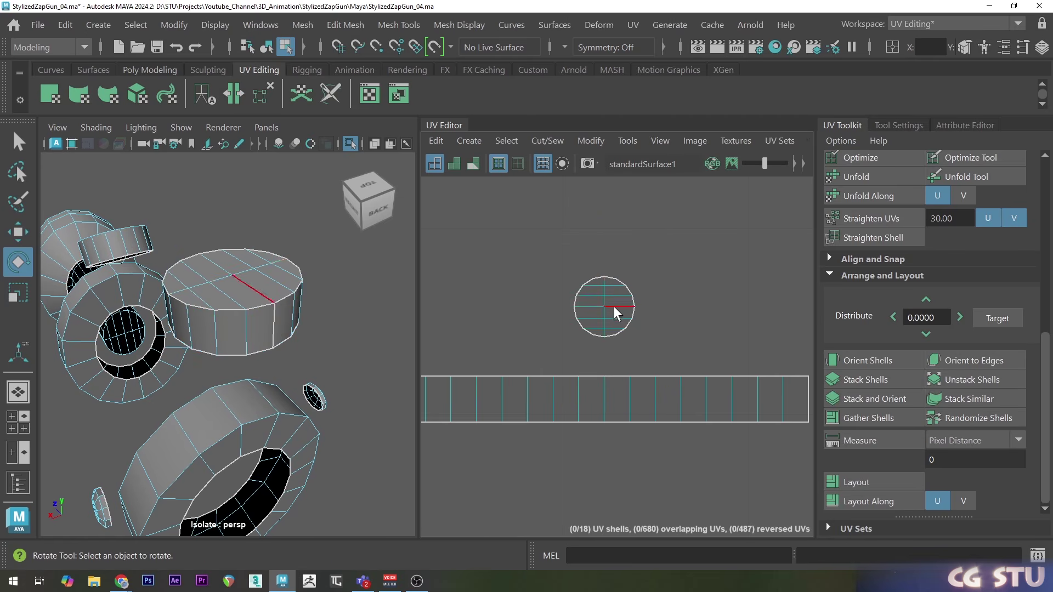
scroll(606, 360, "down", 5)
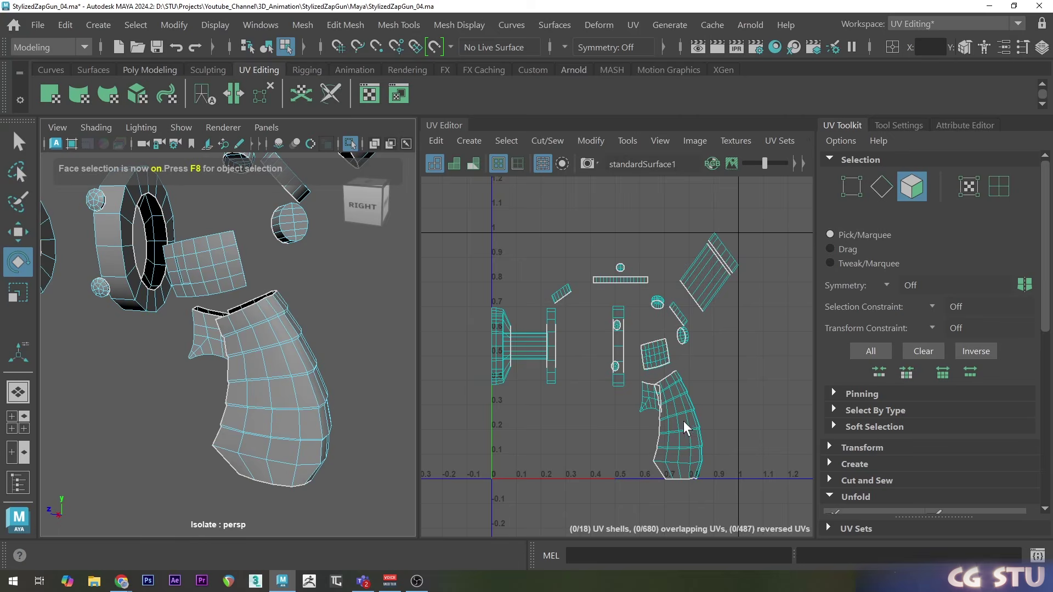
Select the connected faces of the pistol grip and unfold their UV shell
left_click(275, 364)
double_click(275, 364)
middle_click_drag(690, 380, 609, 309, "alt")
right_click_drag(609, 310, 680, 344, "alt")
right_click_drag(679, 249, 509, 256, "shift")
middle_click_drag(658, 286, 640, 287, "alt")
left_click_drag(665, 259, 757, 325)
key("w")
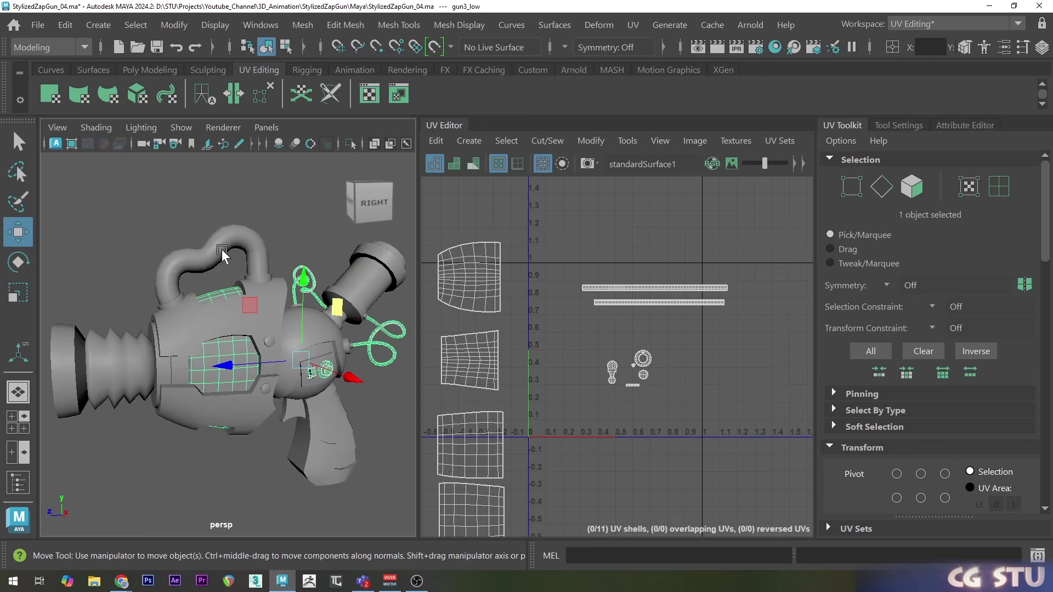
Check the UVs of individual gun parts, including gun4_low, and select all four low-poly objects together
left_click(222, 251)
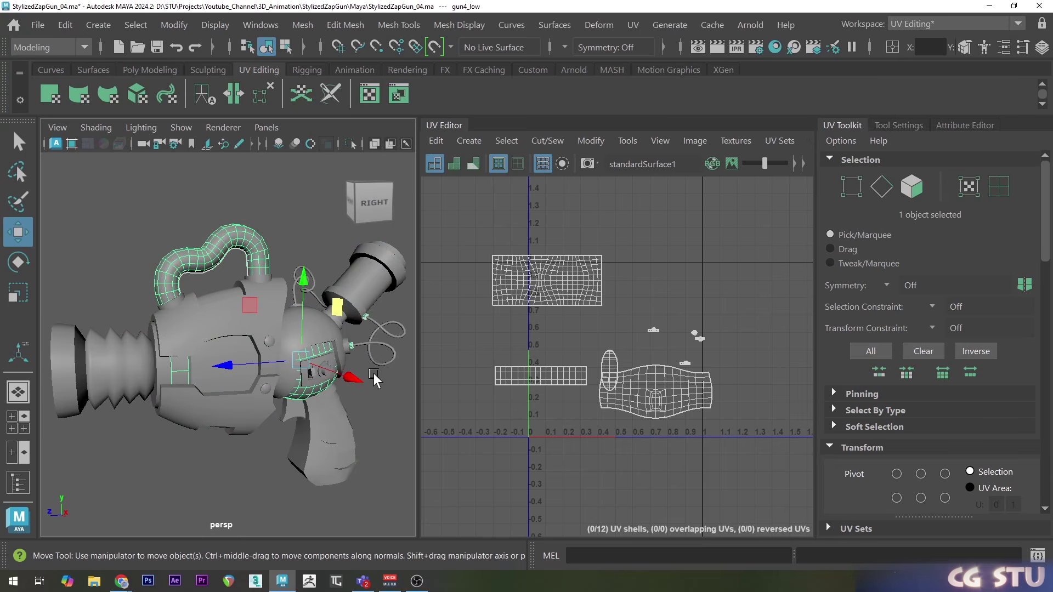
left_click(291, 414)
left_click_drag(62, 212, 380, 470)
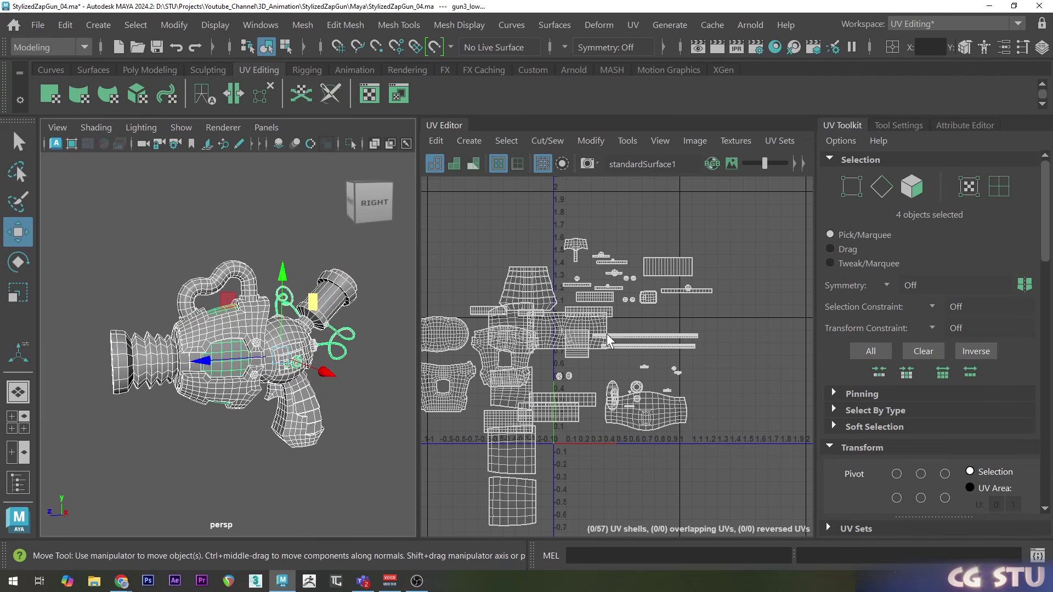
scroll(608, 335, "down", 3)
middle_click_drag(610, 338, 645, 318, "alt")
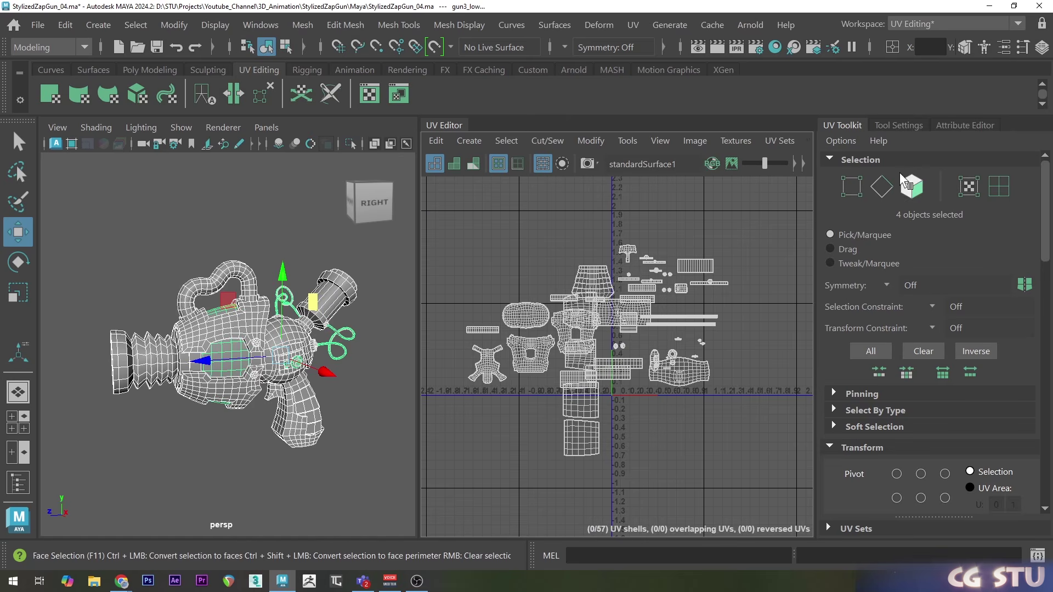
Select all faces of the four gun meshes and lay out their UV shells together
left_click(910, 186)
left_click_drag(489, 271, 760, 489)
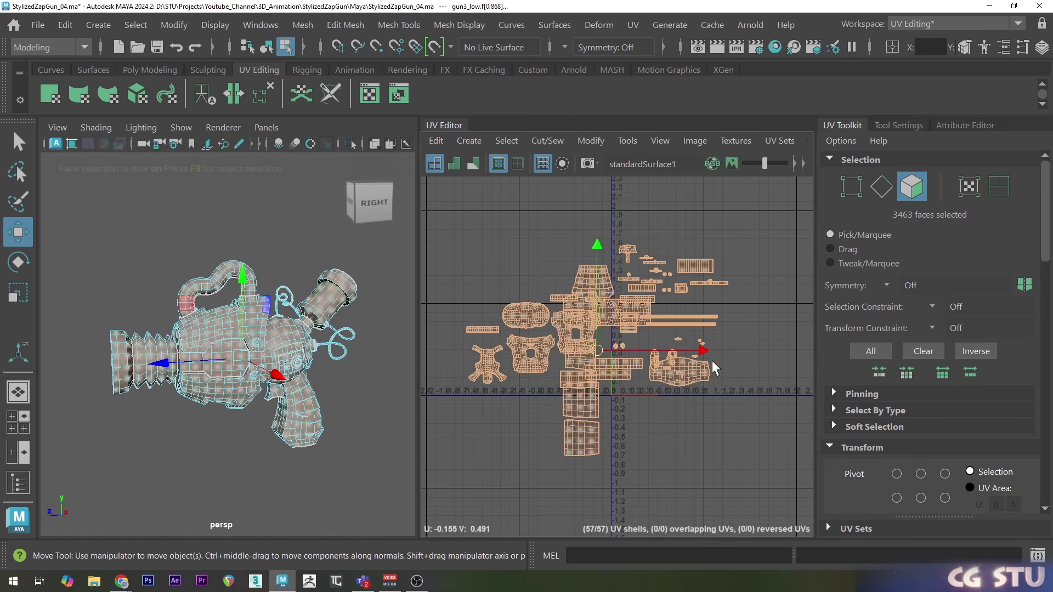
left_click(589, 141)
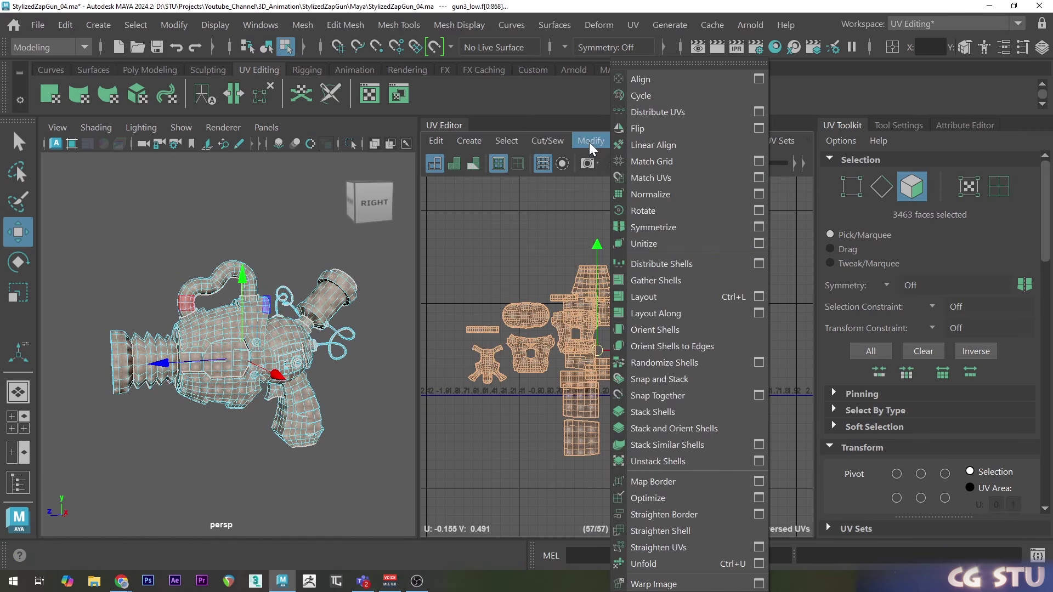
left_click(657, 296)
scroll(641, 307, "up", 10)
scroll(641, 307, "up", 3)
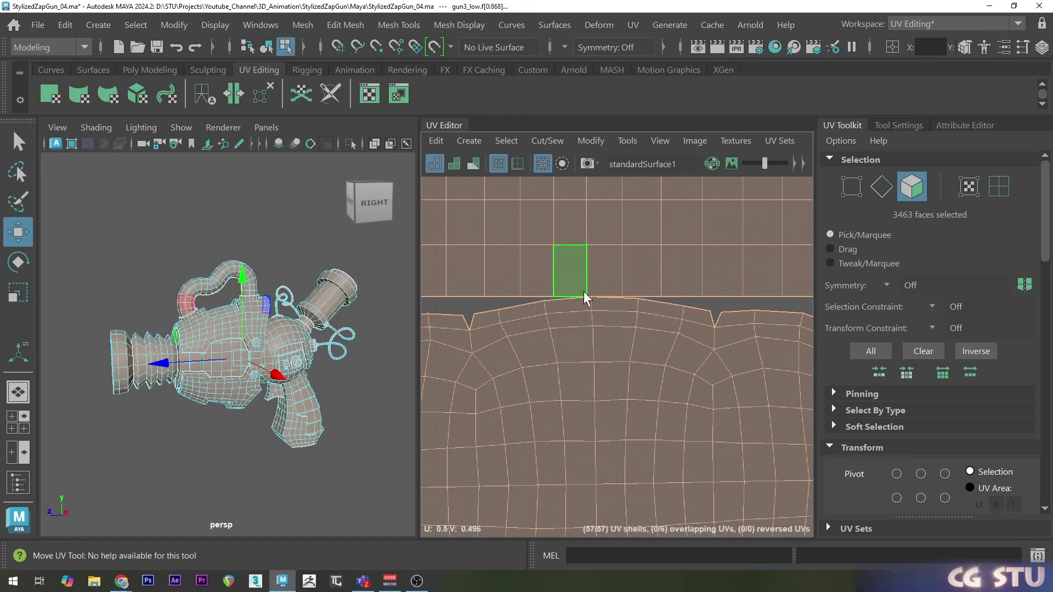
Lay out the UV shells of the selected low-poly gun meshes with a shell padding of 4 pixels
middle_click_drag(472, 324, 744, 318, "alt")
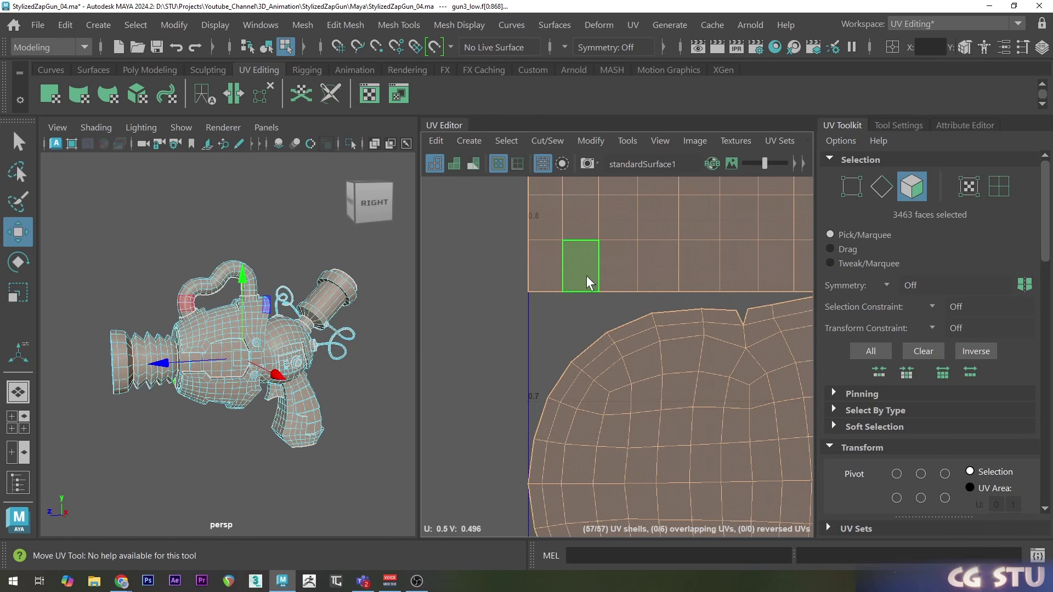
middle_click_drag(587, 275, 593, 342, "alt")
scroll(646, 333, "down", 6)
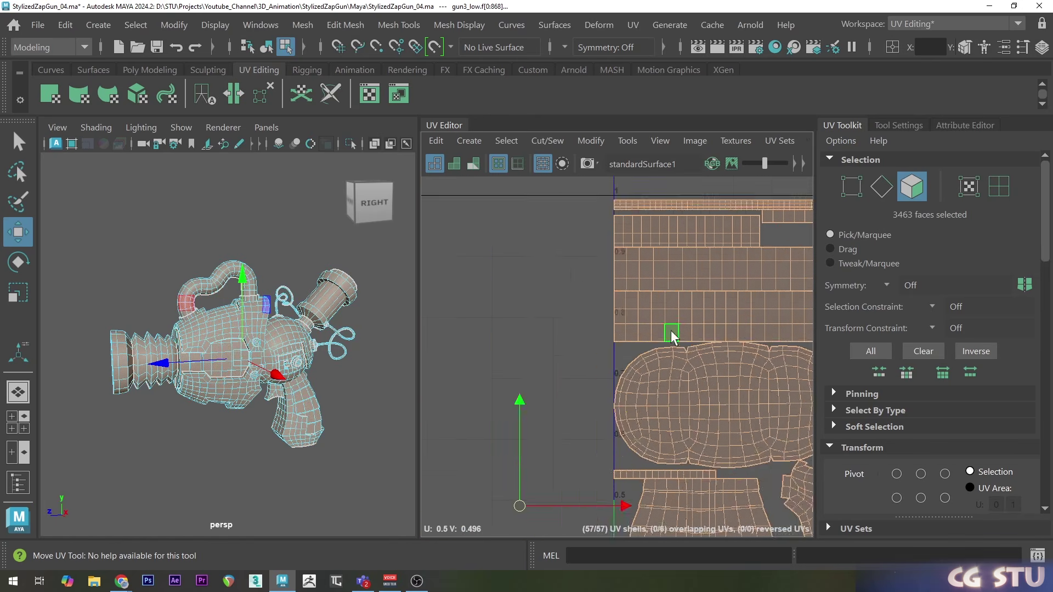
left_click(593, 140)
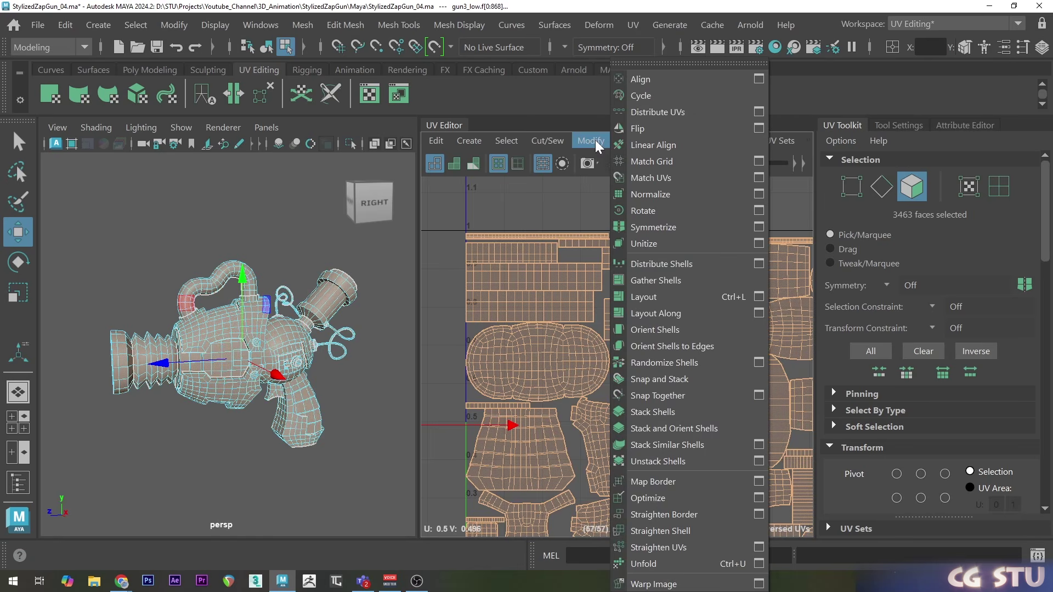
left_click(758, 296)
scroll(514, 291, "down", 1)
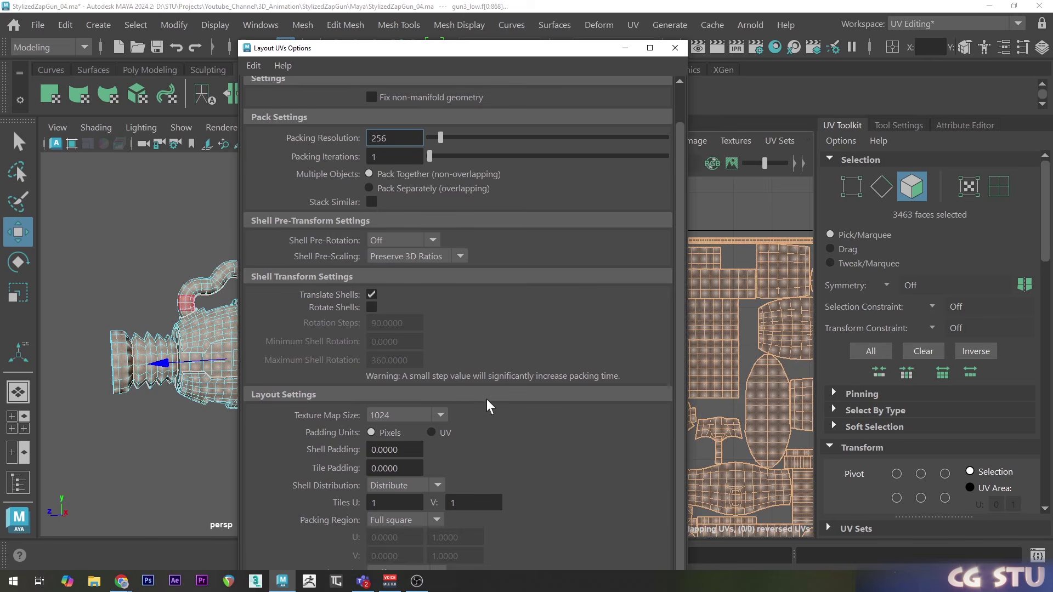
double_click(394, 449)
type("4")
key("Tab")
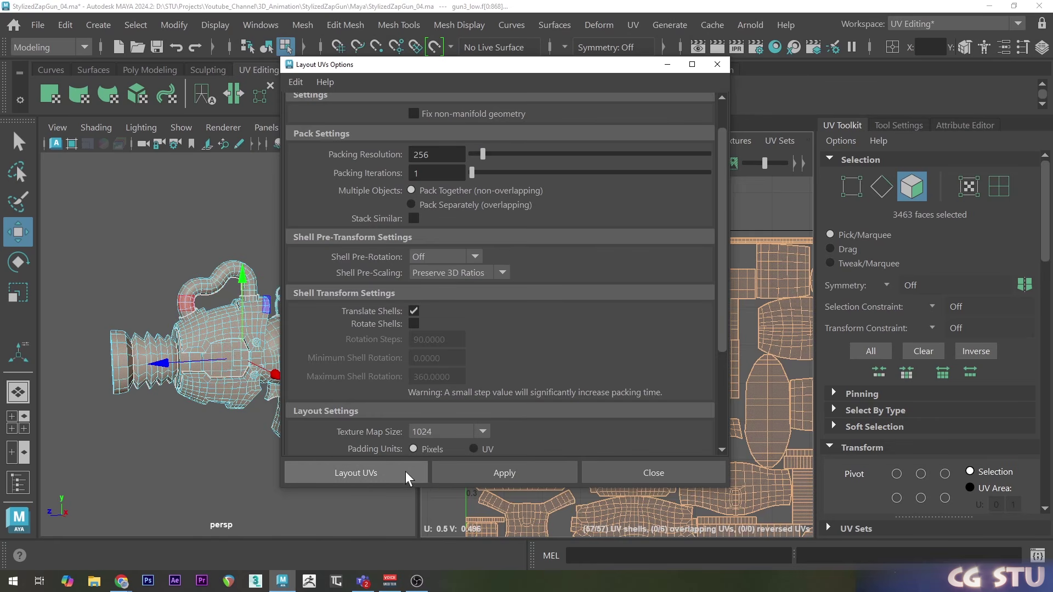
left_click(393, 469)
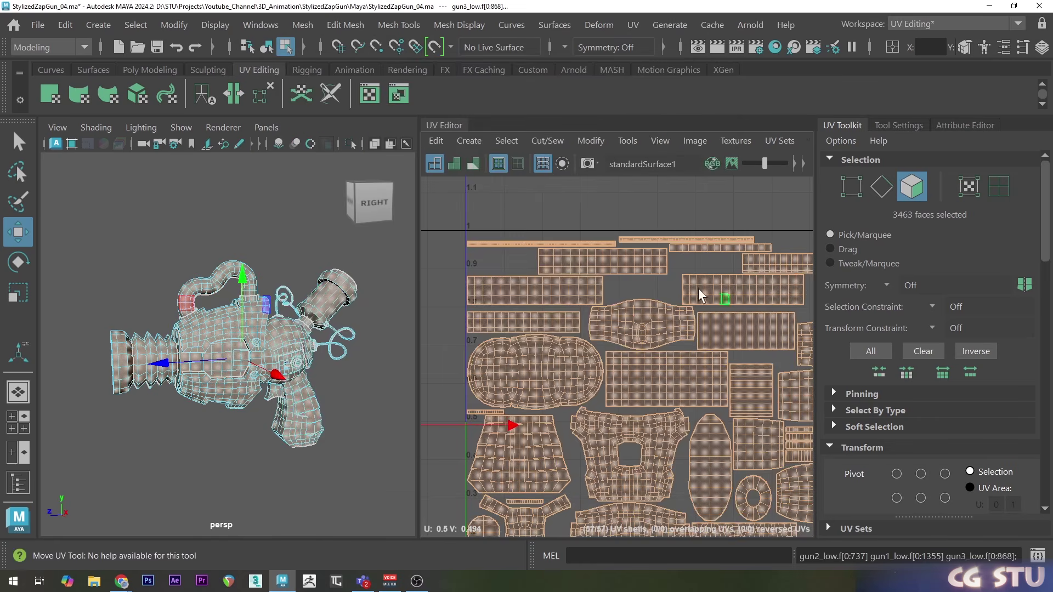
scroll(528, 345, "up", 3)
scroll(548, 318, "up", 3)
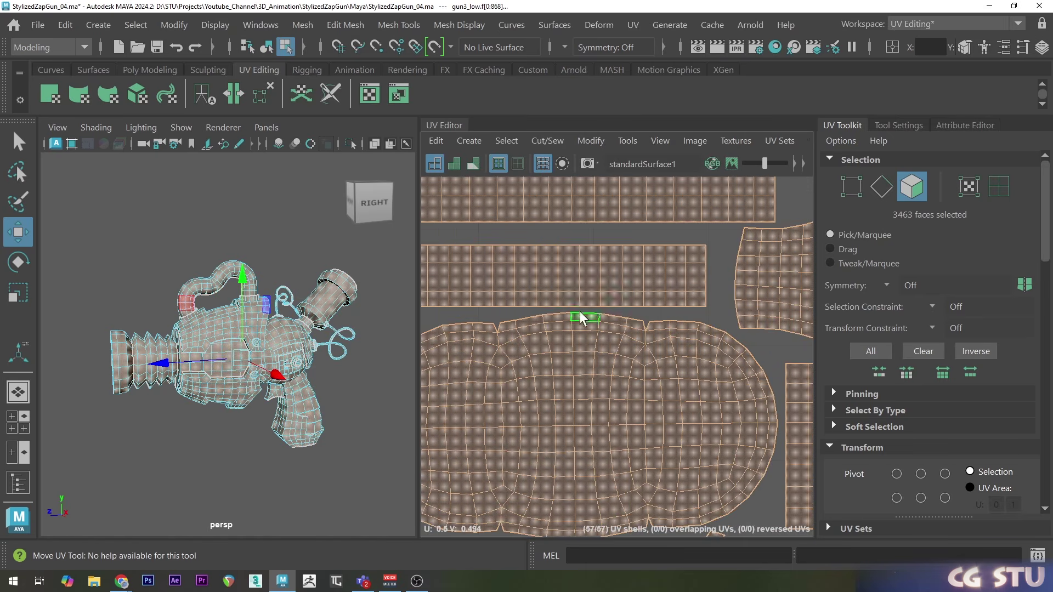
scroll(628, 359, "down", 2)
scroll(518, 284, "up", 1)
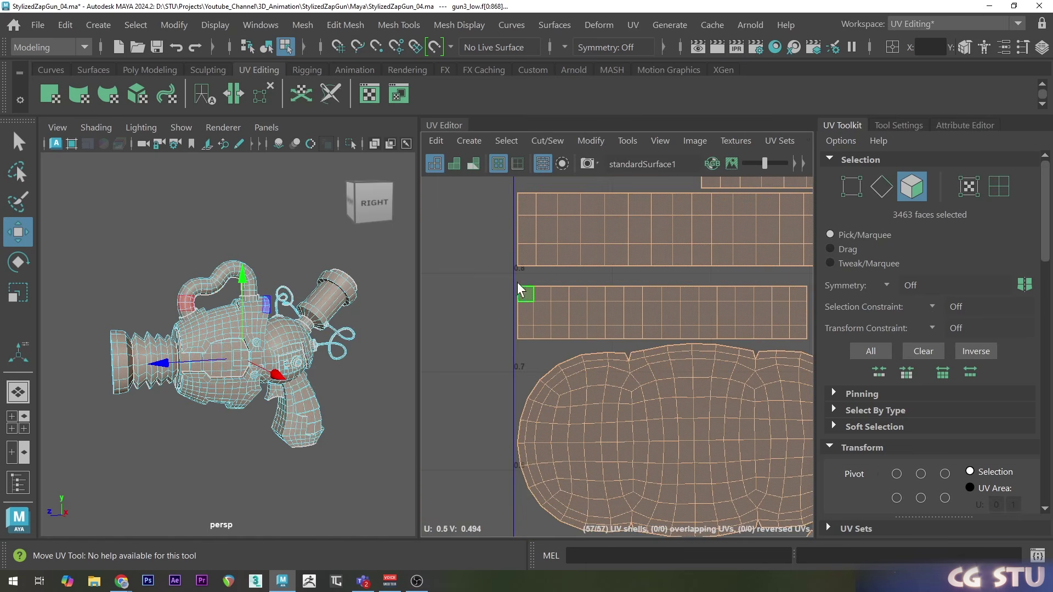
key("f")
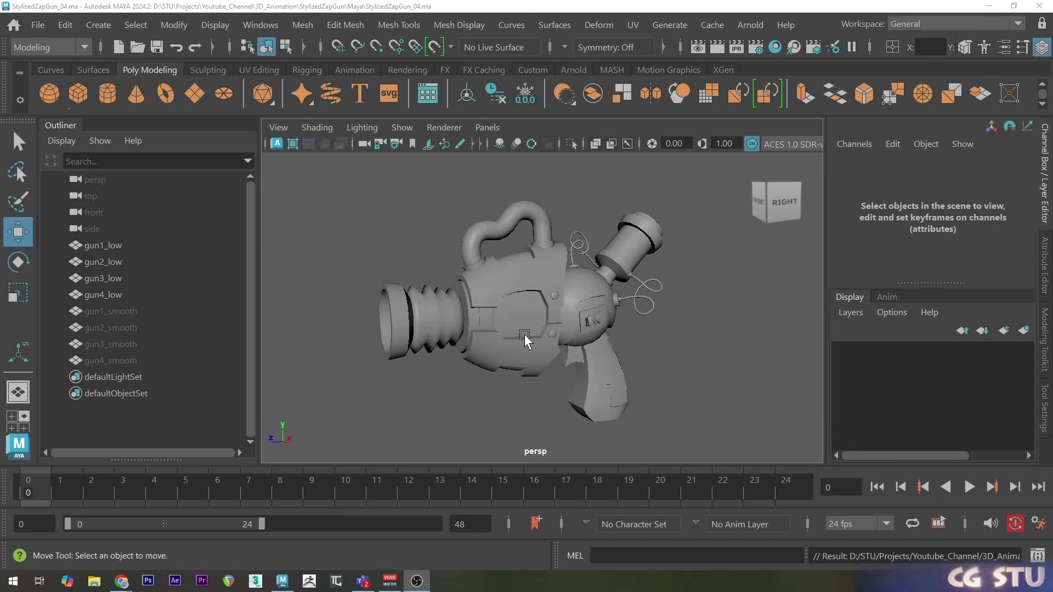
Soften all edges of the four low-poly gun meshes, gun1_low to gun4_low
left_click_drag(524, 340, 500, 301, "alt")
scroll(501, 306, "up", 5)
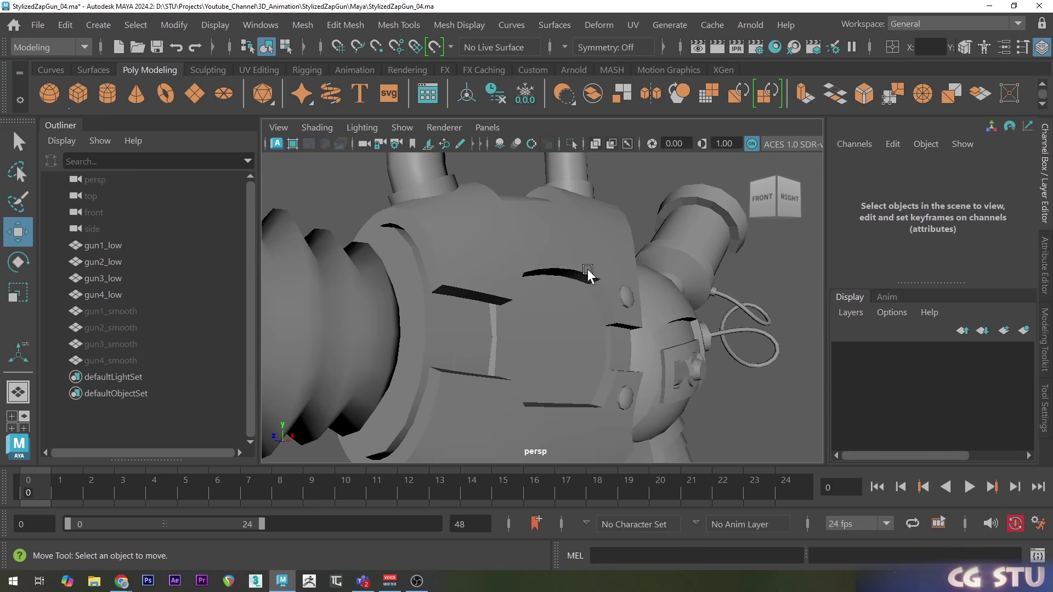
scroll(550, 267, "up", 5)
left_click_drag(553, 295, 670, 294, "alt")
scroll(686, 318, "down", 10)
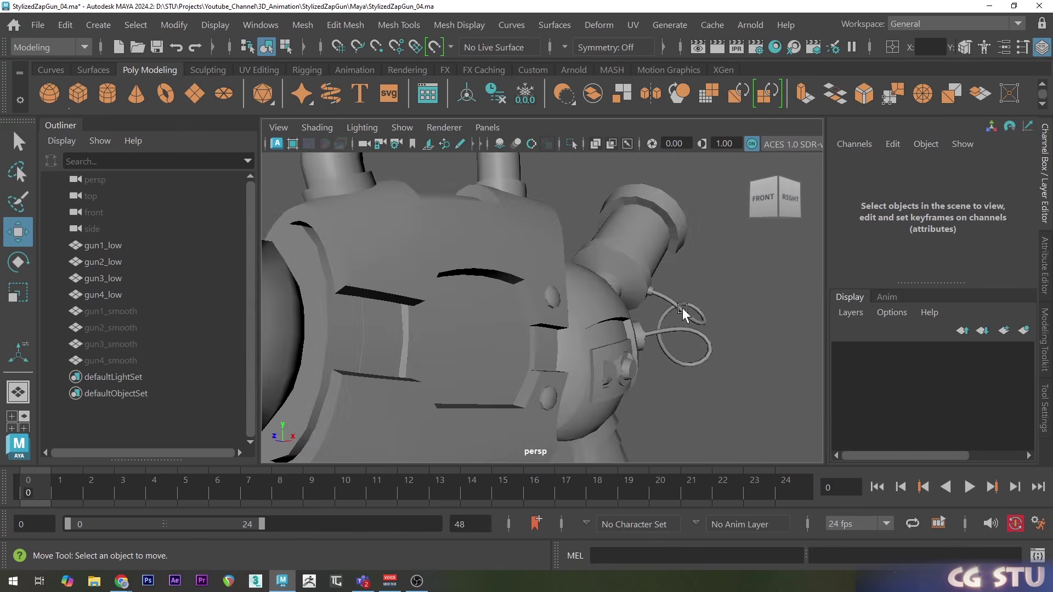
left_click_drag(346, 179, 676, 423)
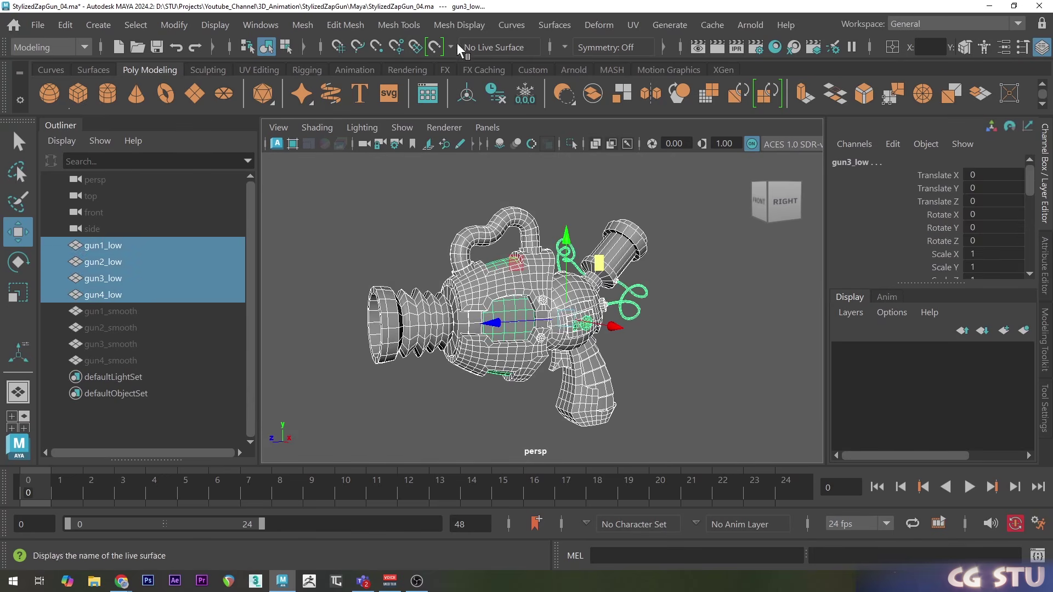
left_click(453, 26)
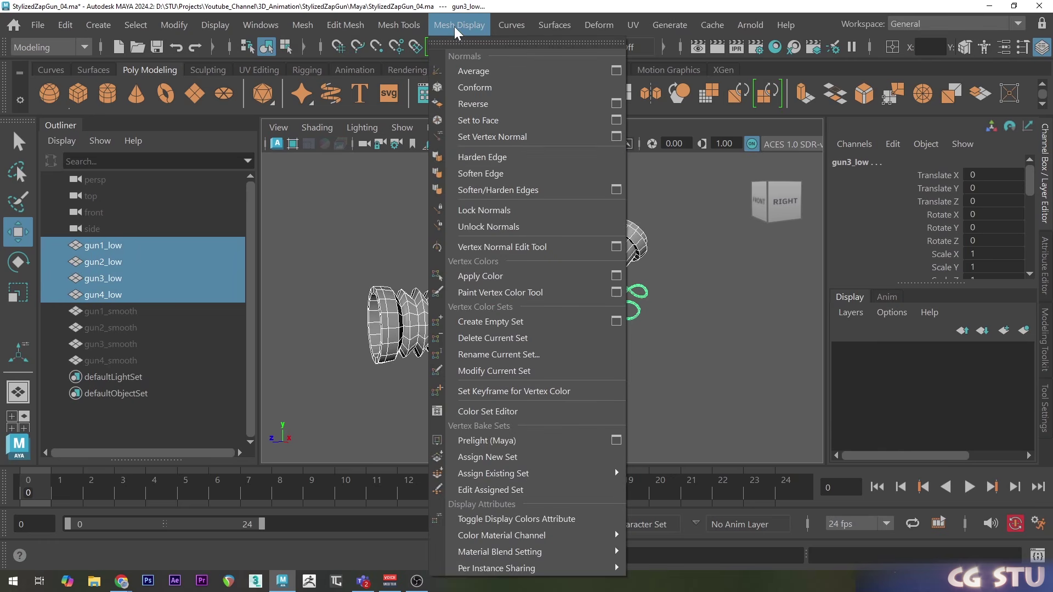
left_click(496, 173)
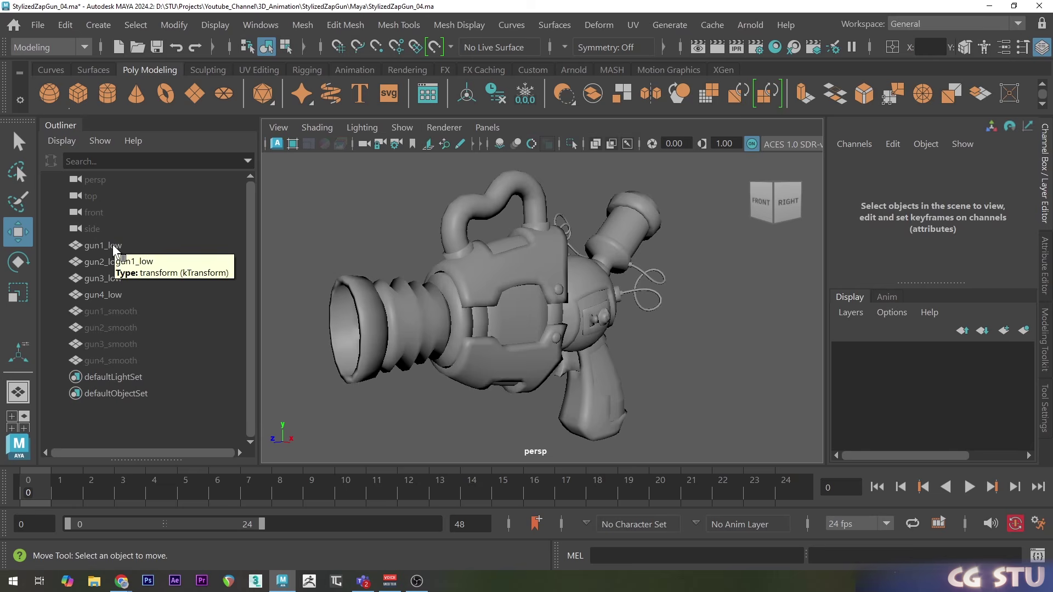
Apply Soften/Harden Edges to gun1_low with the Texture Borders method and return to object selection
left_click(113, 244)
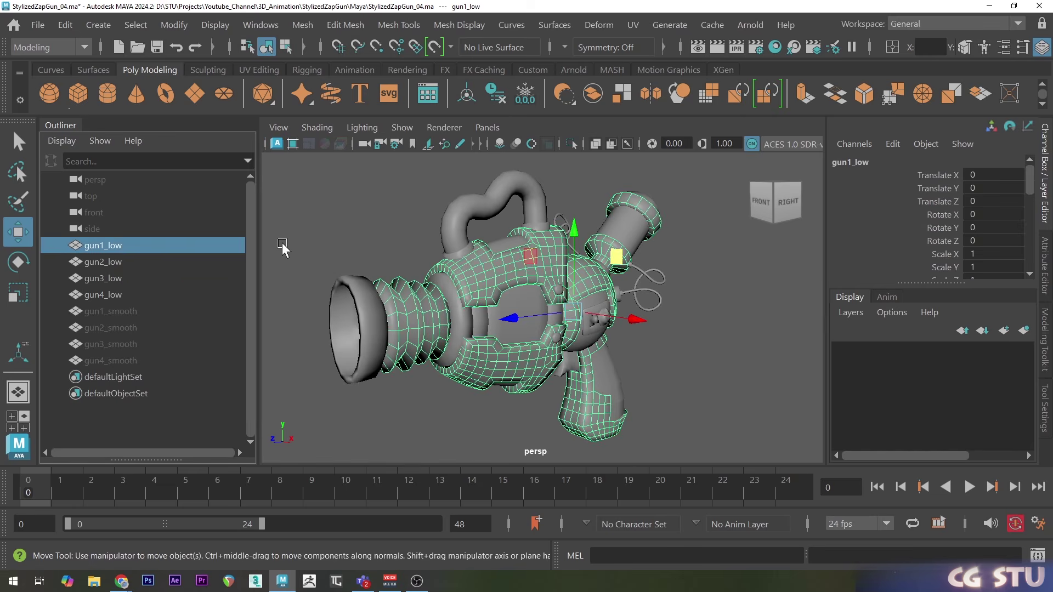
left_click(456, 26)
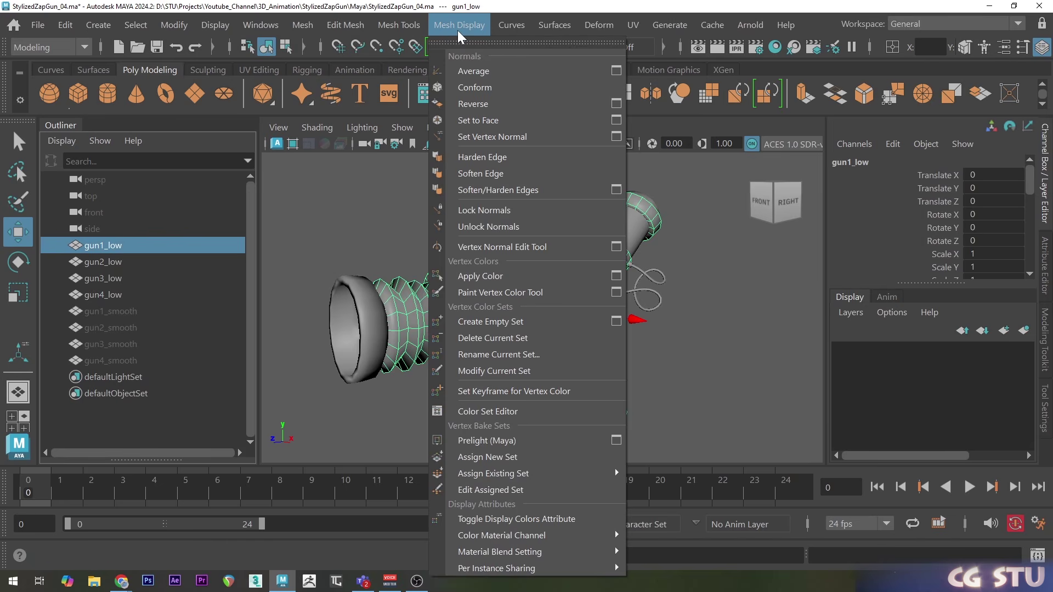
left_click(617, 190)
left_click(433, 137)
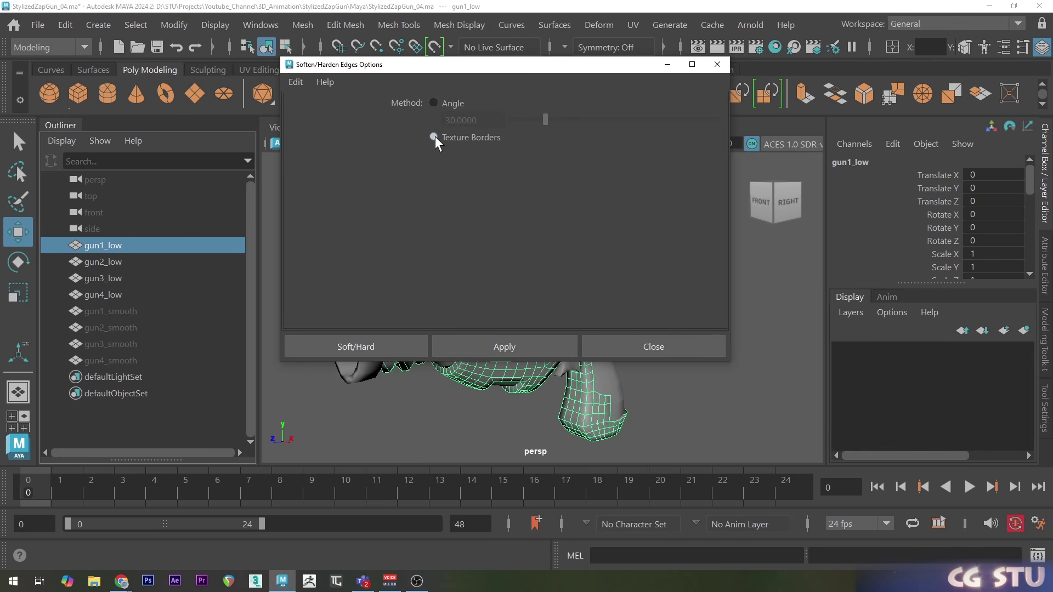
left_click(386, 345)
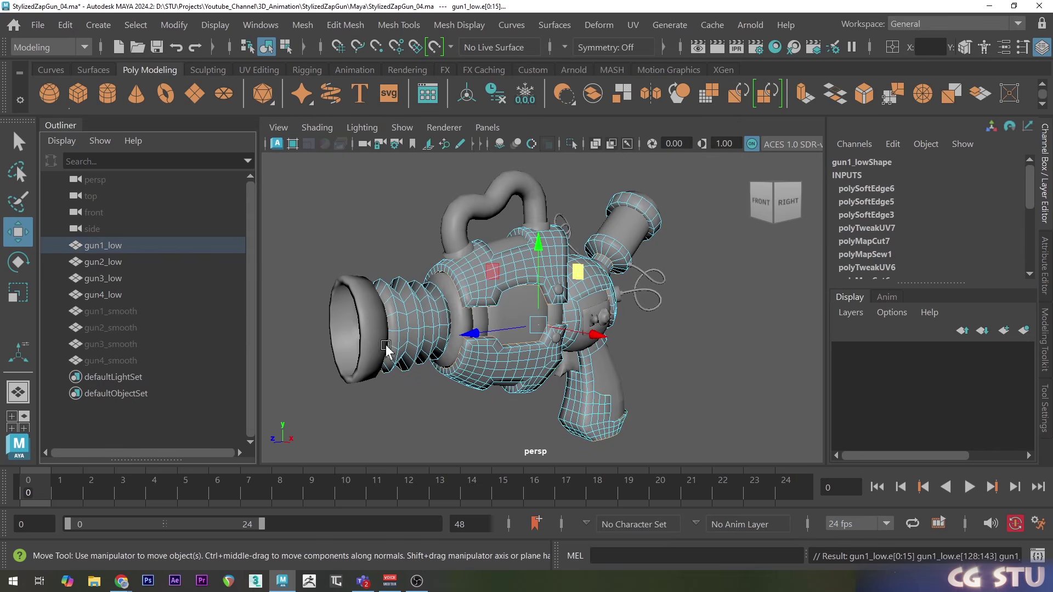
right_click_drag(563, 189, 619, 80)
left_click(565, 195)
scroll(563, 257, "up", 10)
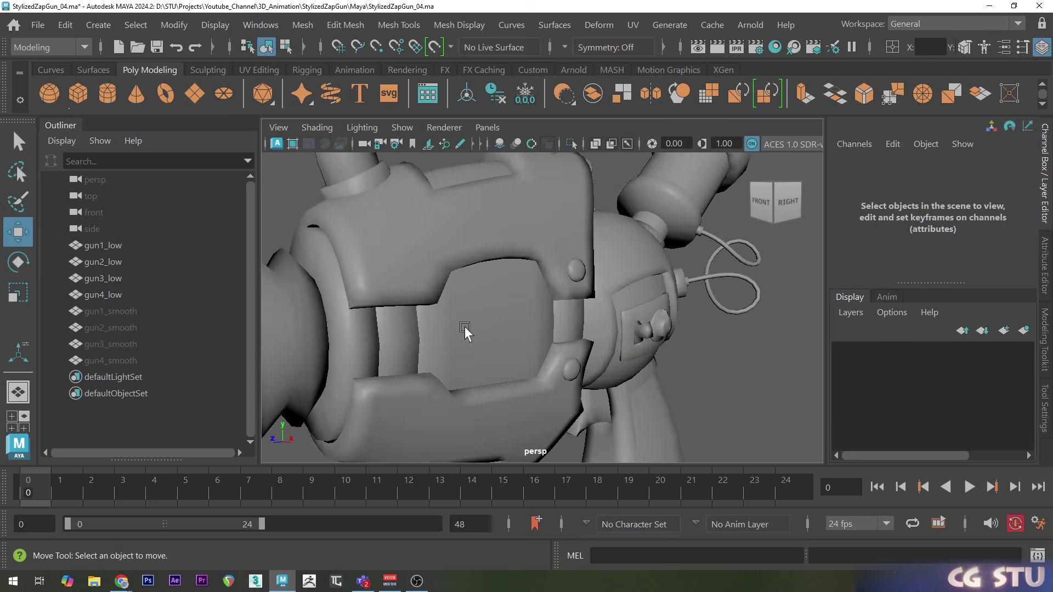
left_click_drag(418, 241, 470, 278, "alt")
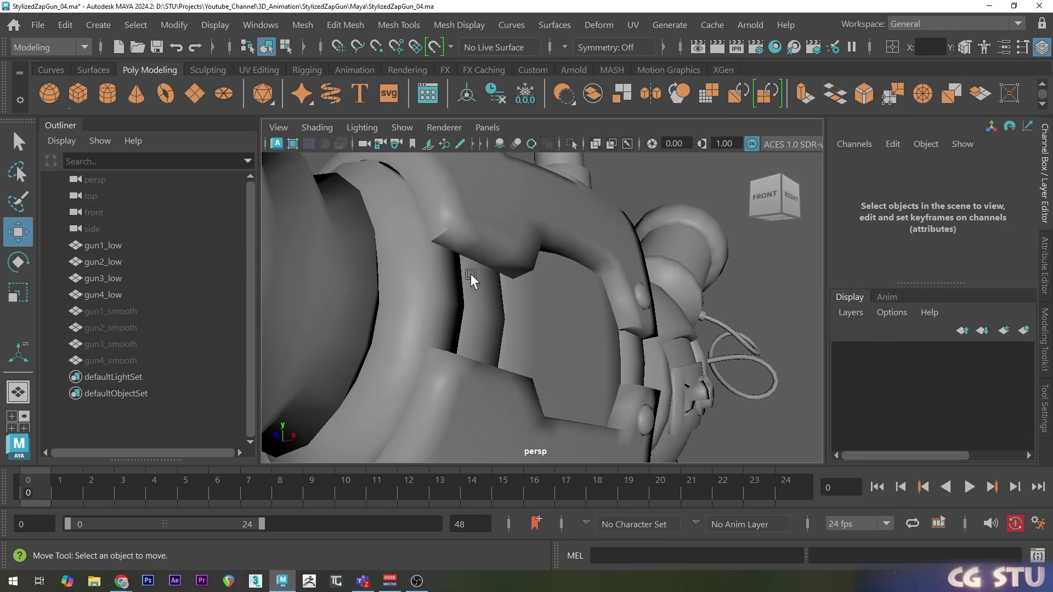
key("f")
left_click_drag(653, 306, 357, 244, "alt")
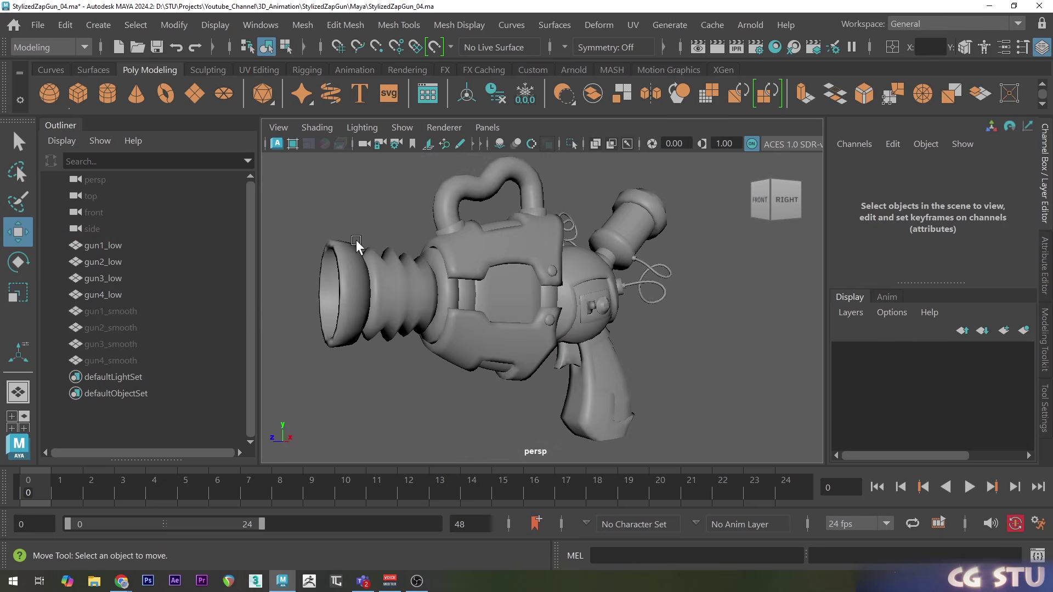
Repeat the texture-border edge hardening on gun2_low, gun3_low and gun4_low, ending in object selection with nothing selected
left_click(115, 263)
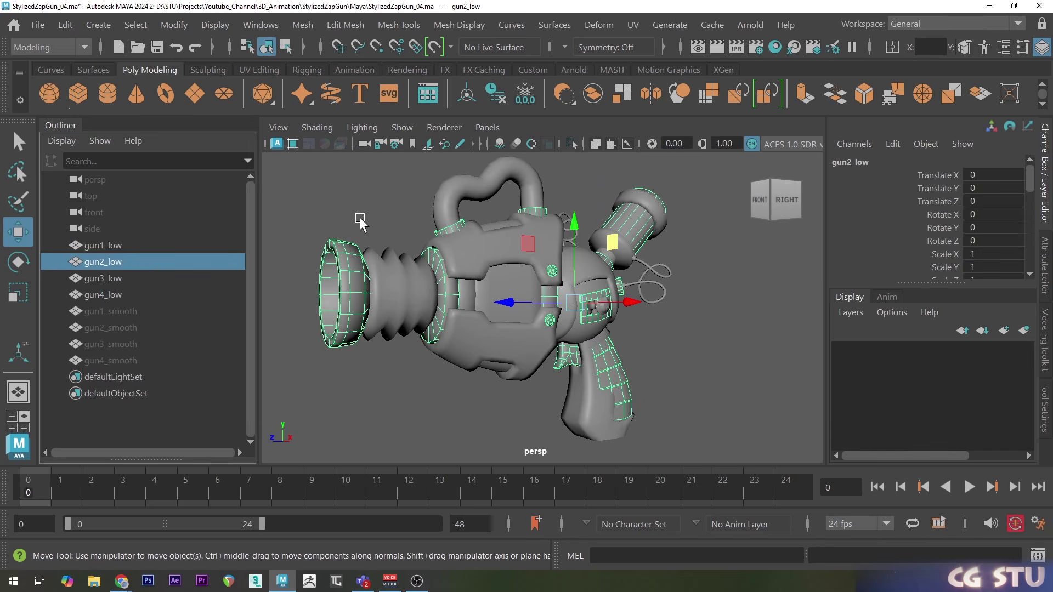
key("g")
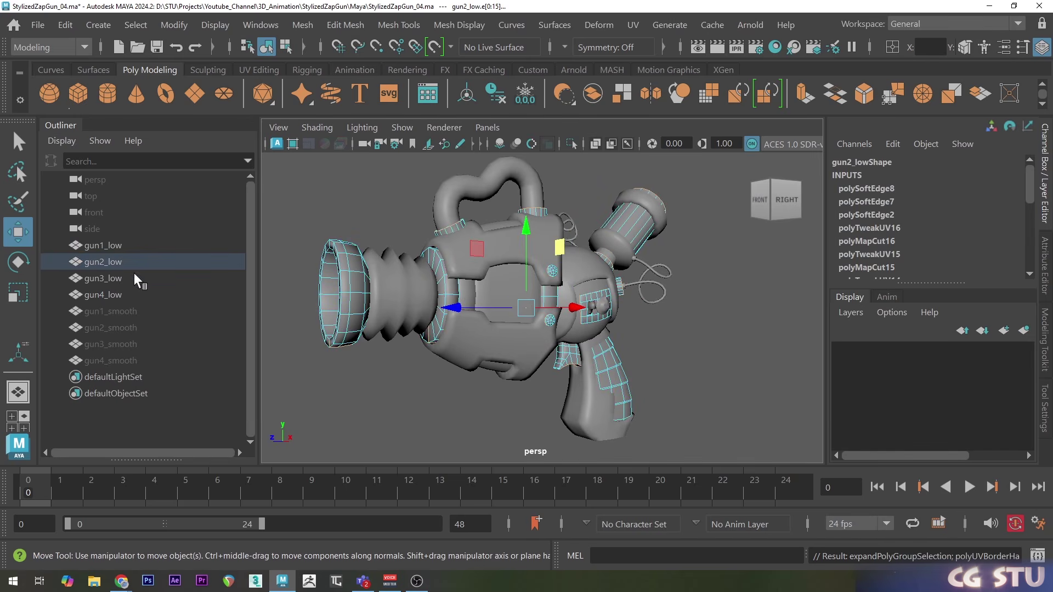
left_click(106, 277)
key("g")
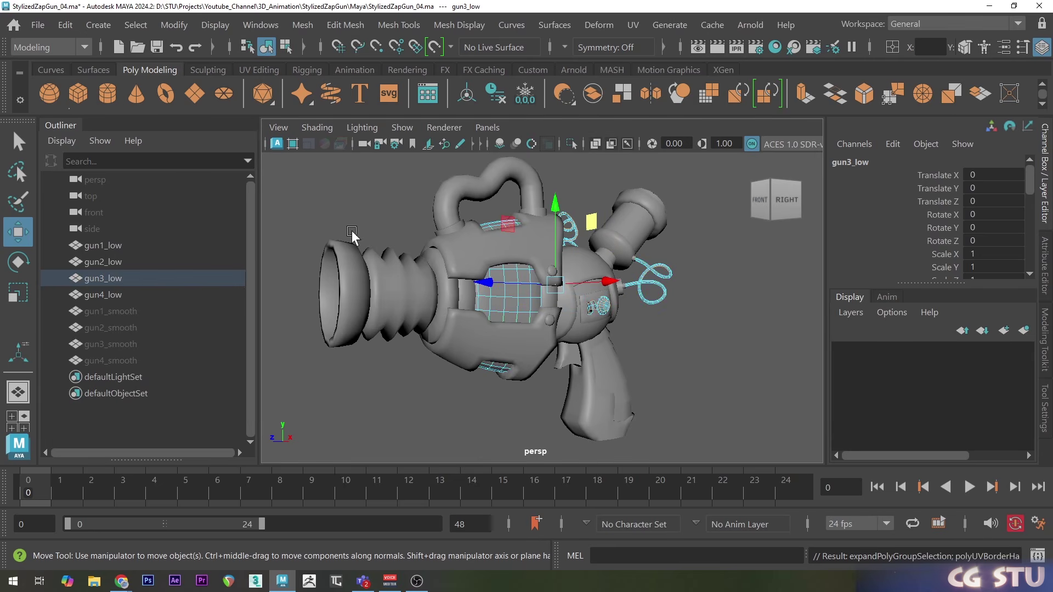
left_click(113, 294)
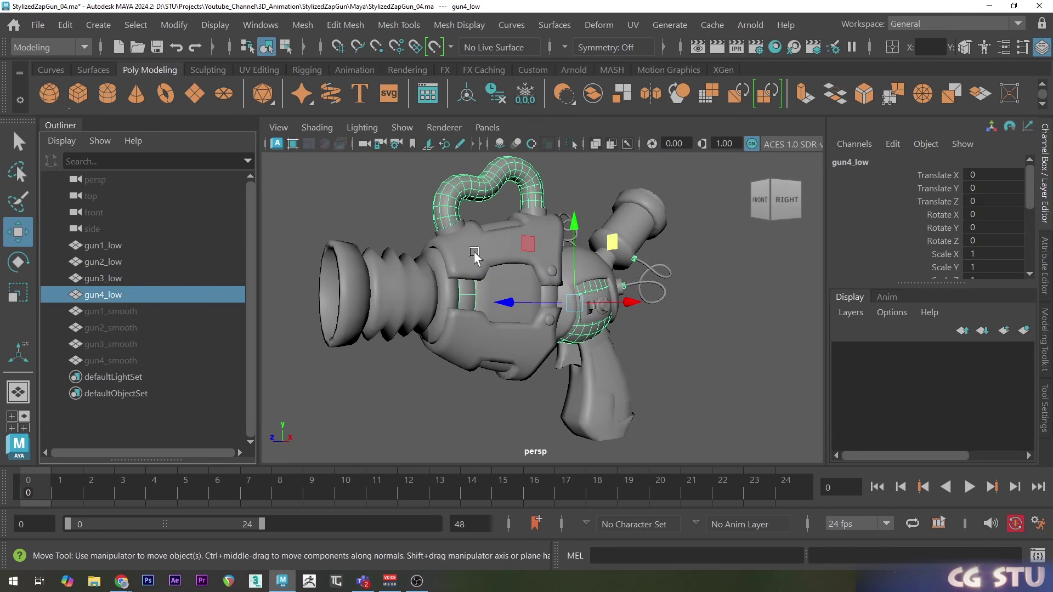
key("g")
middle_click_drag(565, 303, 567, 320, "alt")
right_click_drag(588, 192, 655, 84)
left_click(707, 294)
Select the four low-poly gun meshes and freeze their transformations
left_click_drag(626, 346, 611, 348, "alt")
left_click_drag(663, 350, 689, 419, "alt")
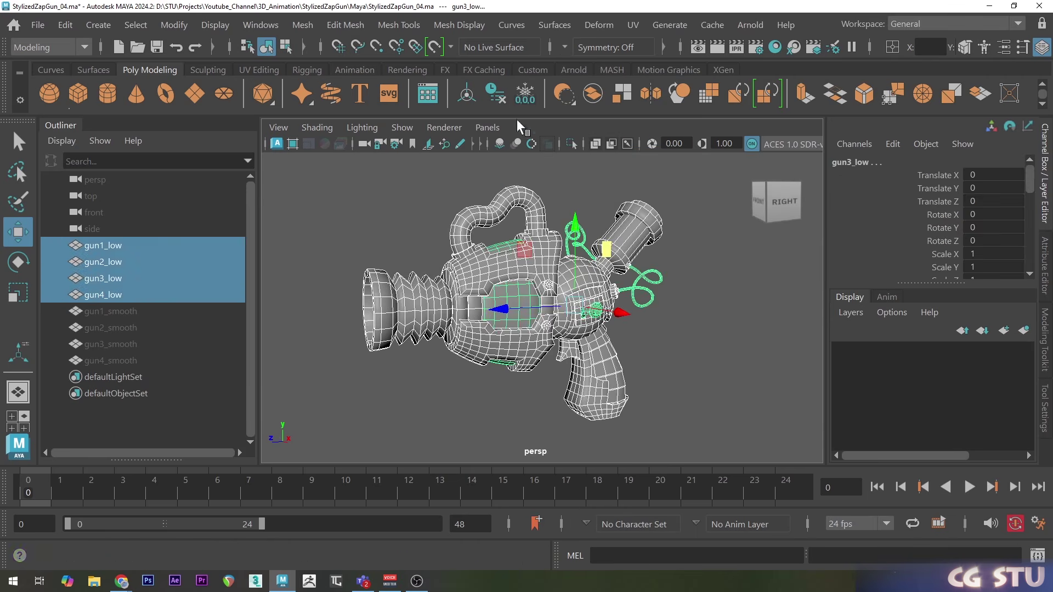
left_click(525, 93)
Export the selected low-poly meshes to the Mesh_LODS folder as an FBX file named gun_low
left_click(38, 25)
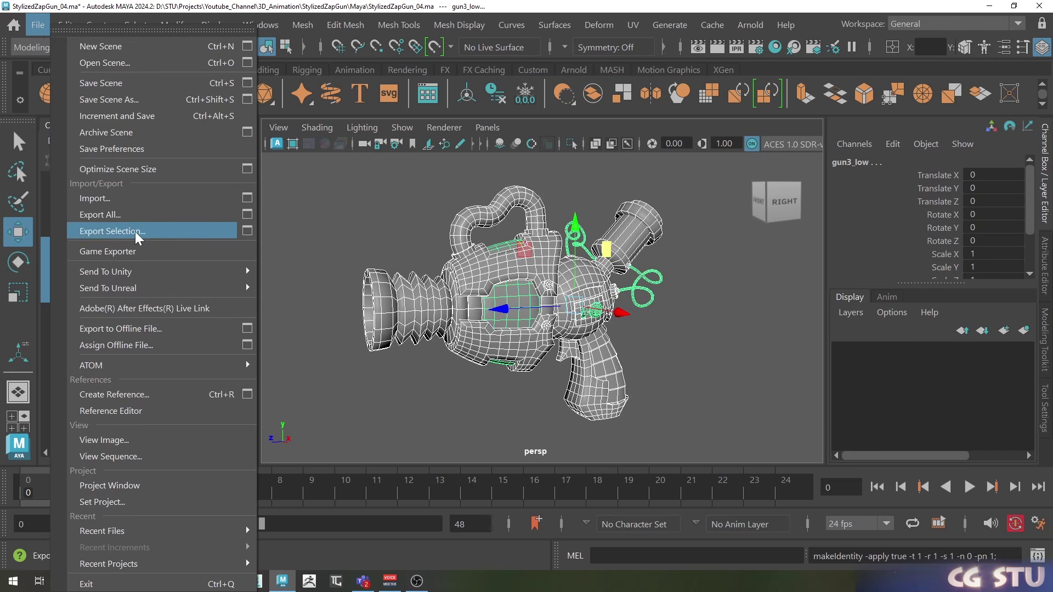
left_click(112, 230)
type("gun_low")
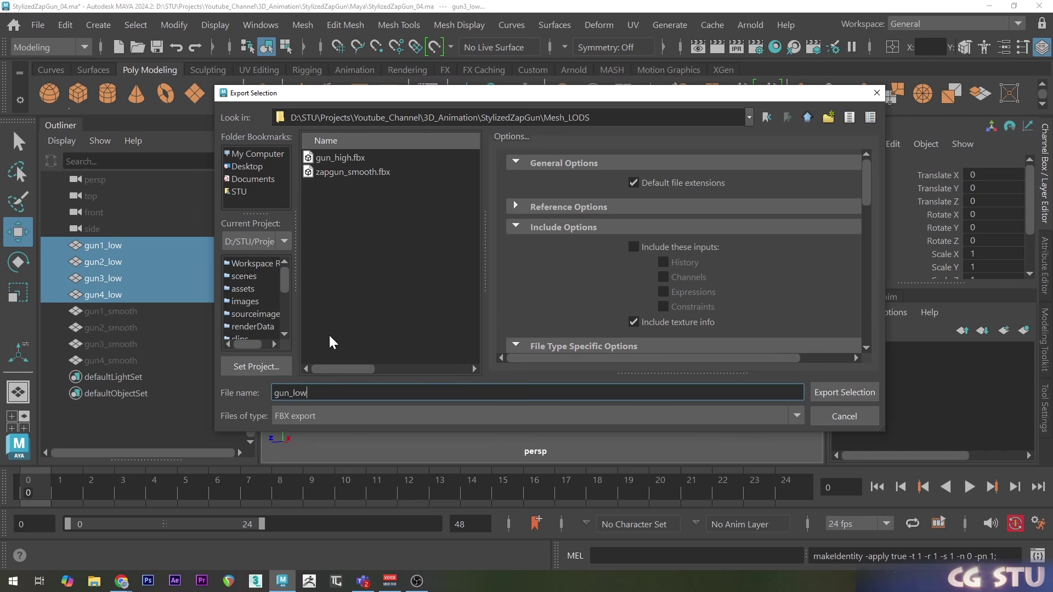
left_click(838, 392)
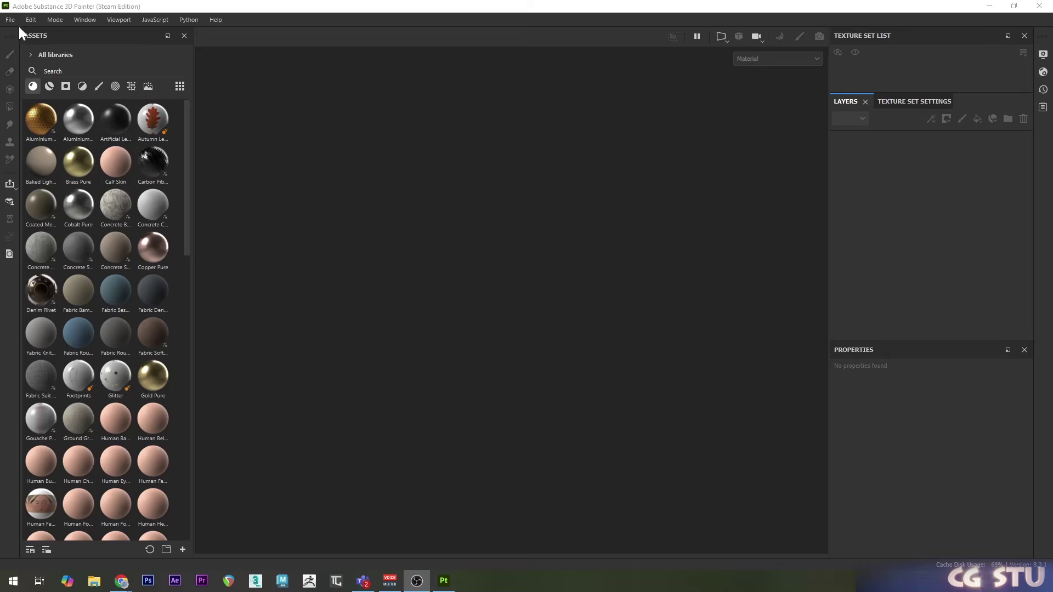
In Substance 3D Painter, create a new project from gun_low.fbx with a document resolution of 4096
left_click(11, 20)
left_click(16, 34)
left_click(628, 167)
left_click(573, 182)
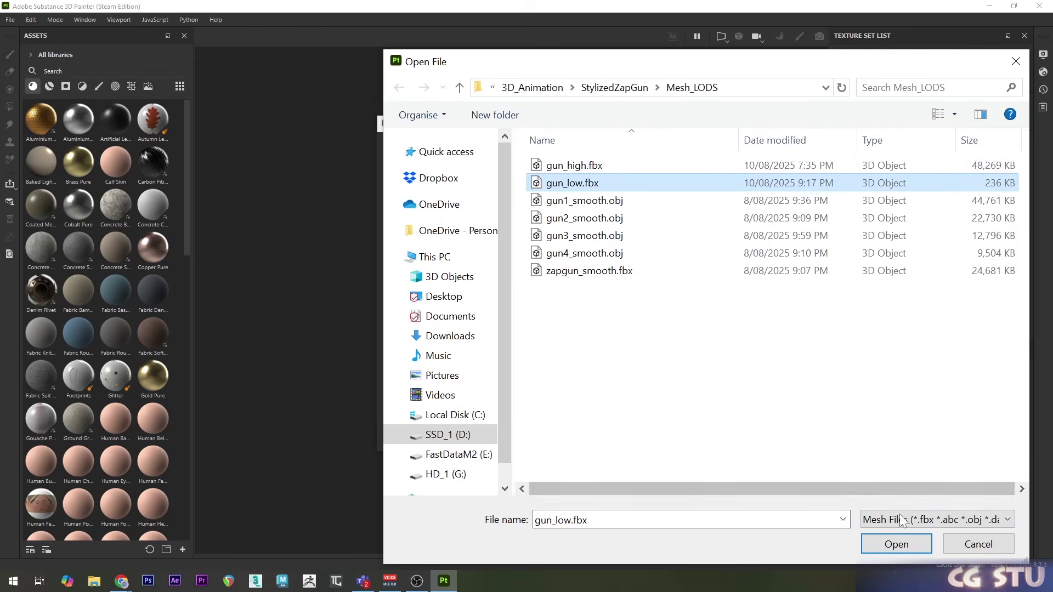
left_click(896, 544)
left_click(491, 200)
left_click(477, 268)
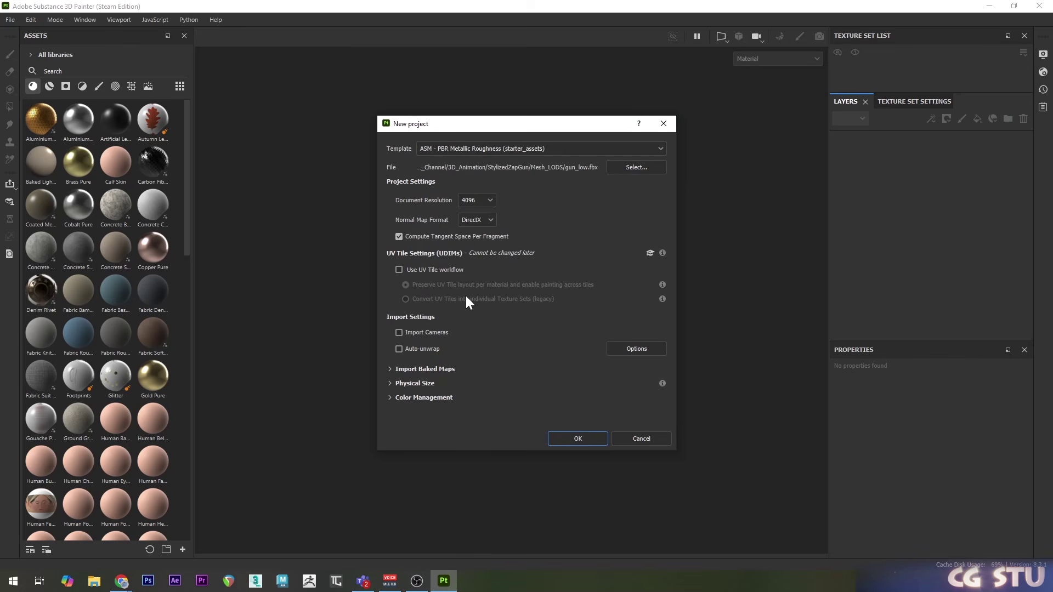
left_click(578, 440)
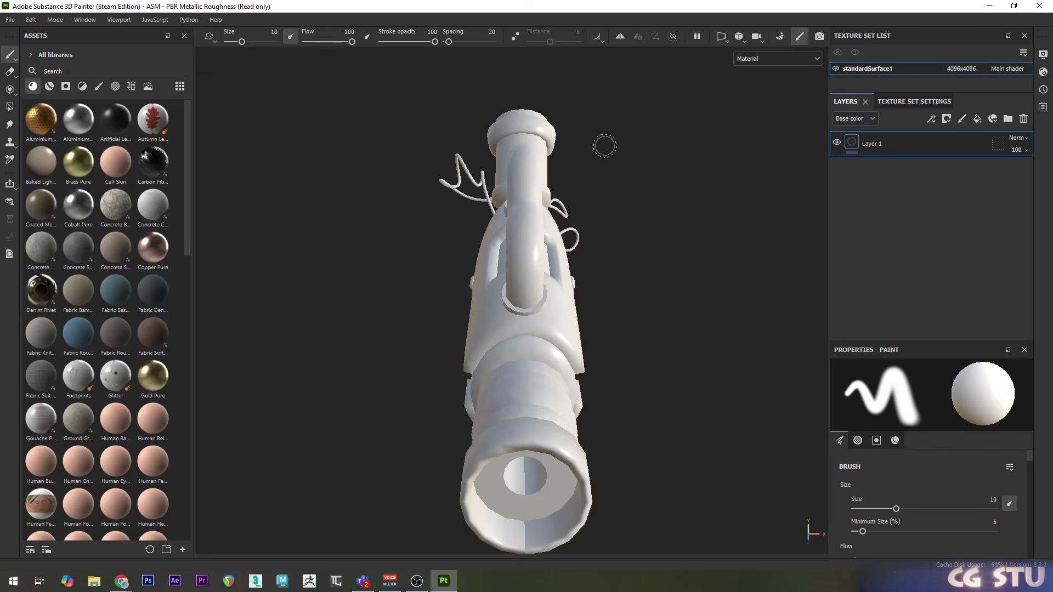
Enter the mesh map baking mode and set the common output size to 4096
left_click_drag(651, 382, 501, 323, "alt")
right_click_drag(501, 324, 615, 344, "alt")
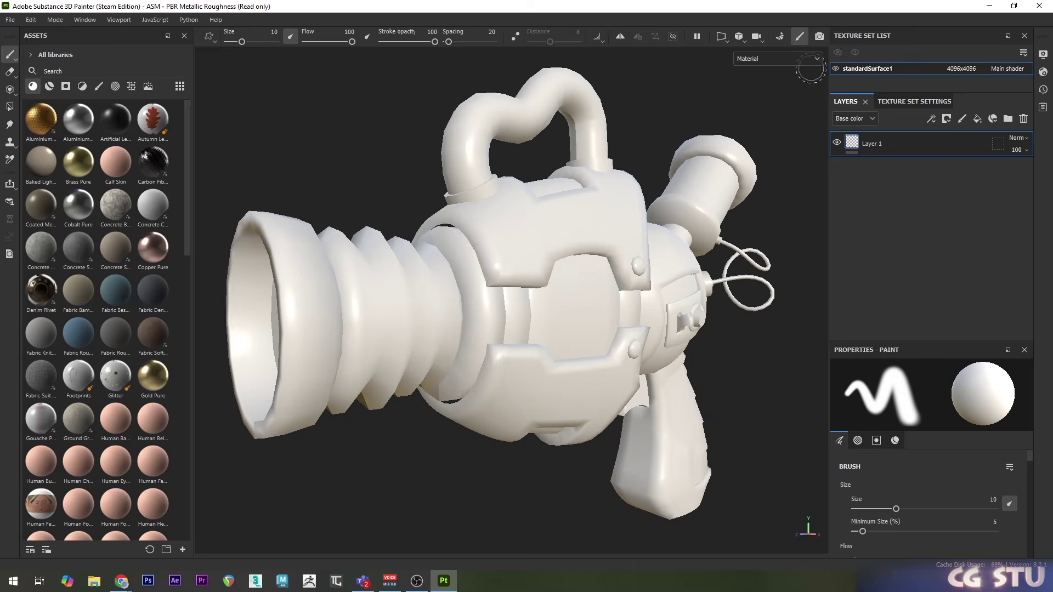
left_click(780, 37)
left_click(404, 72)
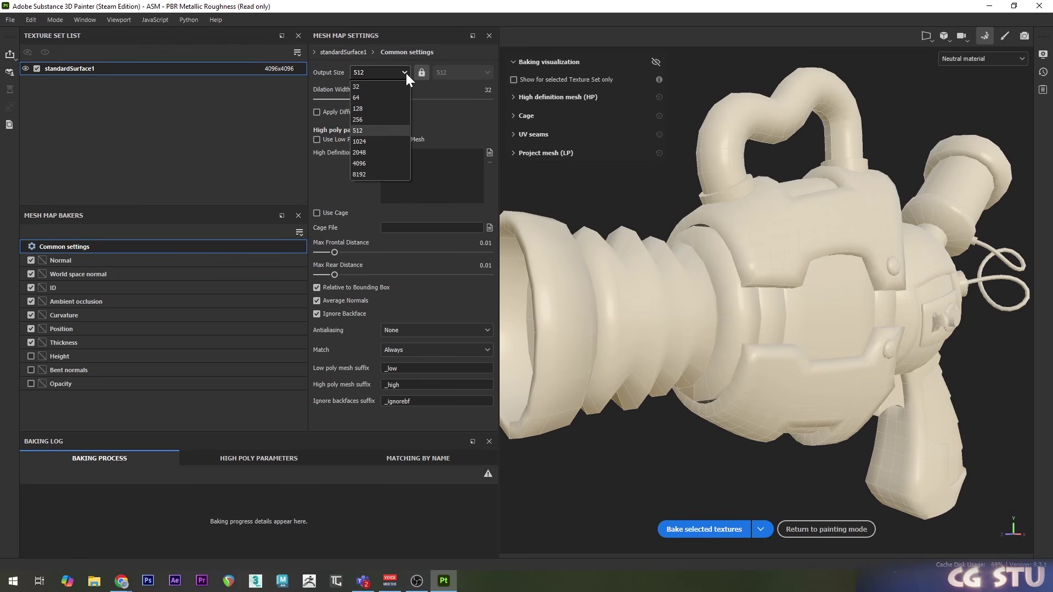
left_click(370, 163)
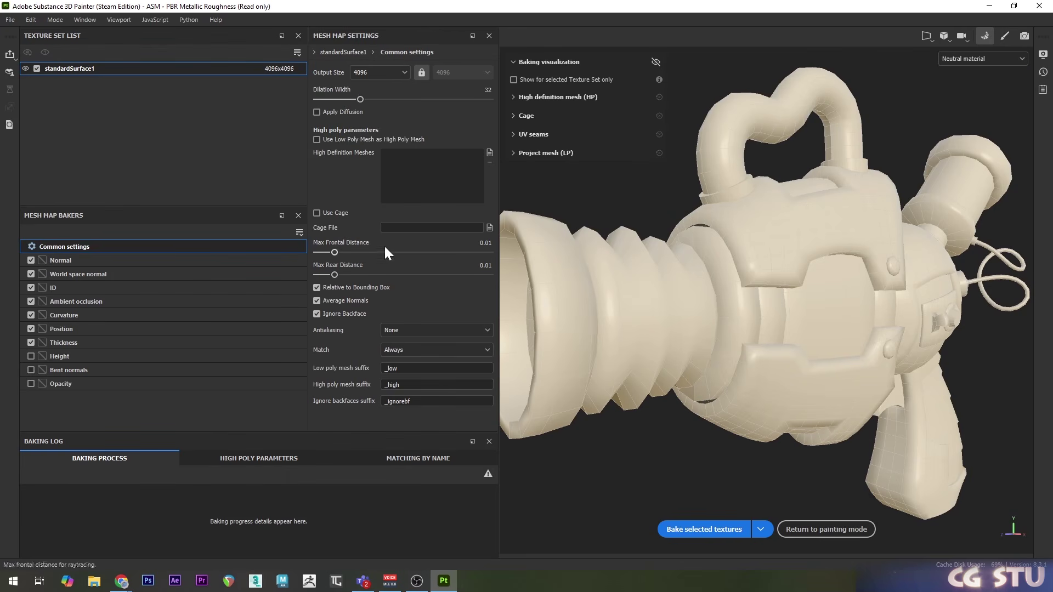
Load gun_high.fbx as the high definition mesh, and set antialiasing to Supersampling 16x and matching to By Mesh Name
left_click(489, 153)
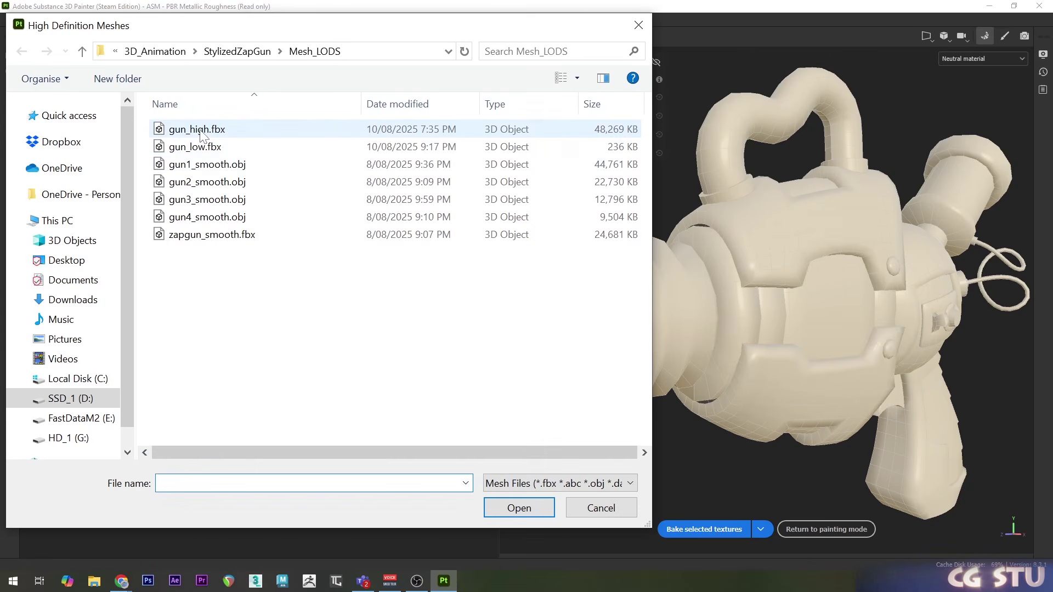
left_click(228, 131)
left_click(518, 507)
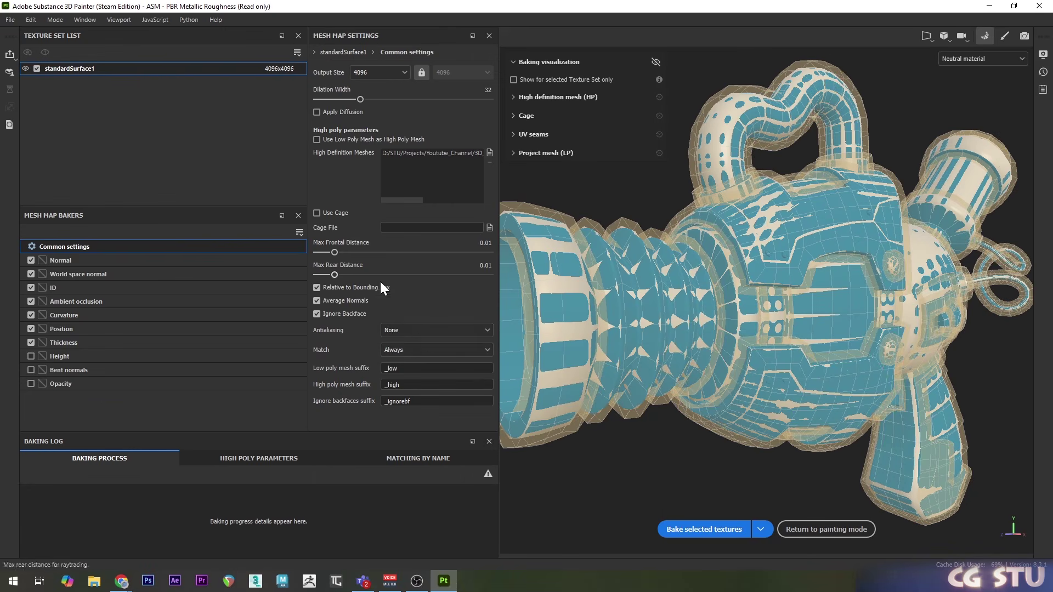
left_click(427, 331)
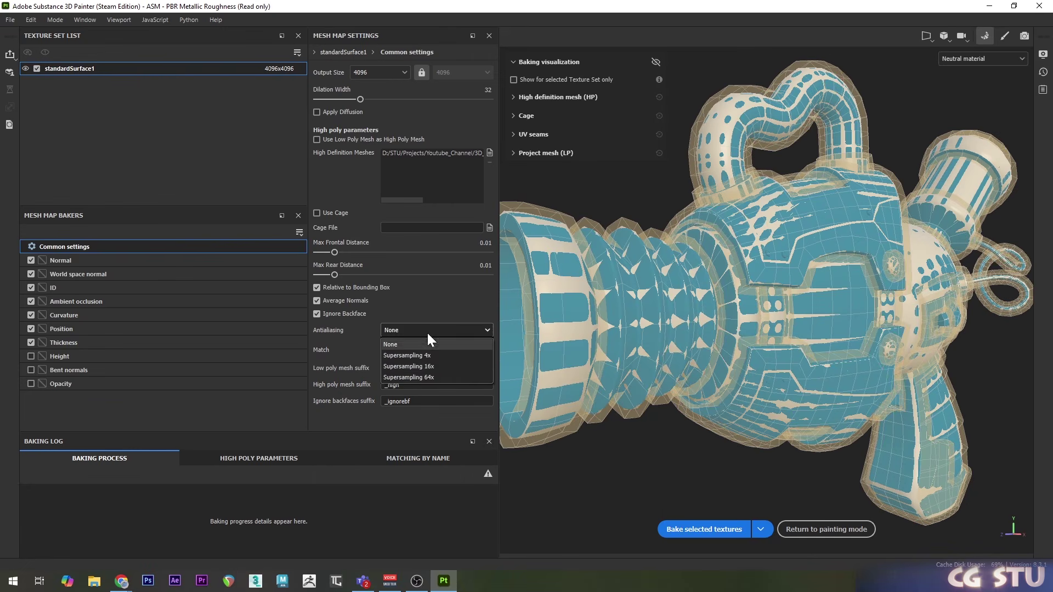
left_click(449, 366)
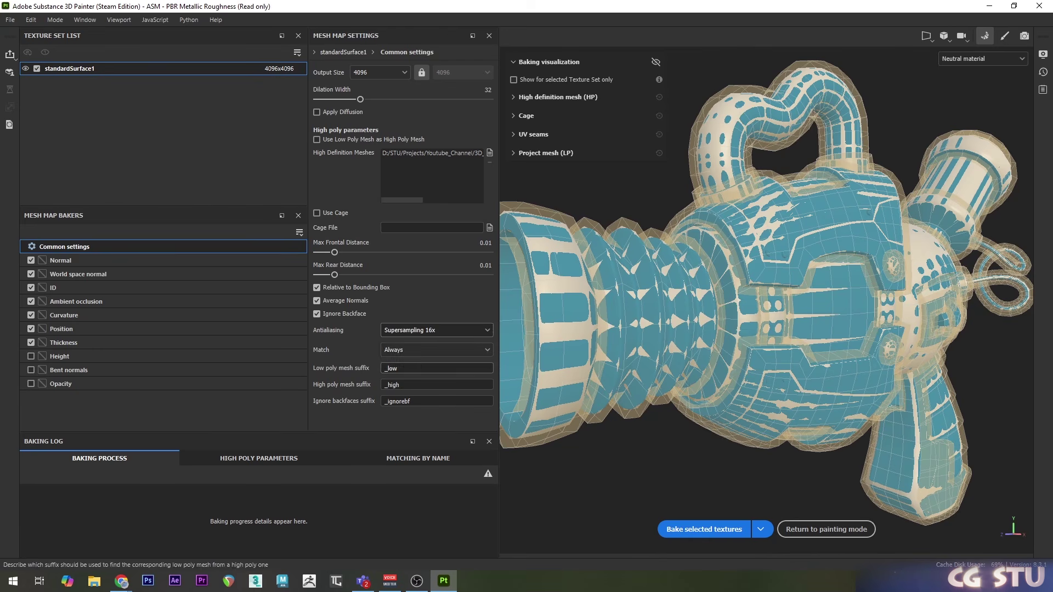
left_click(408, 351)
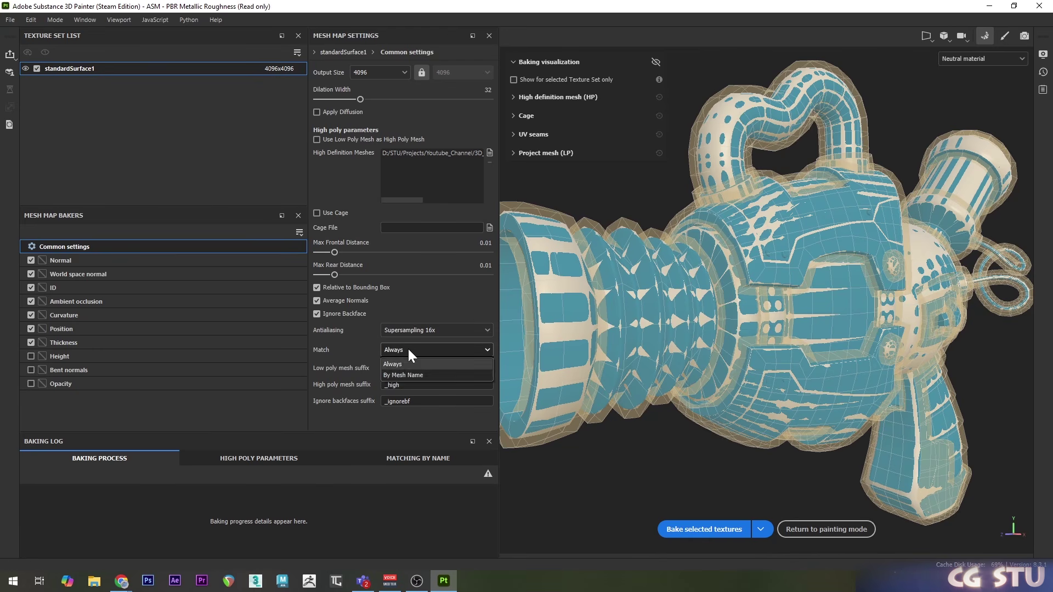
left_click(437, 374)
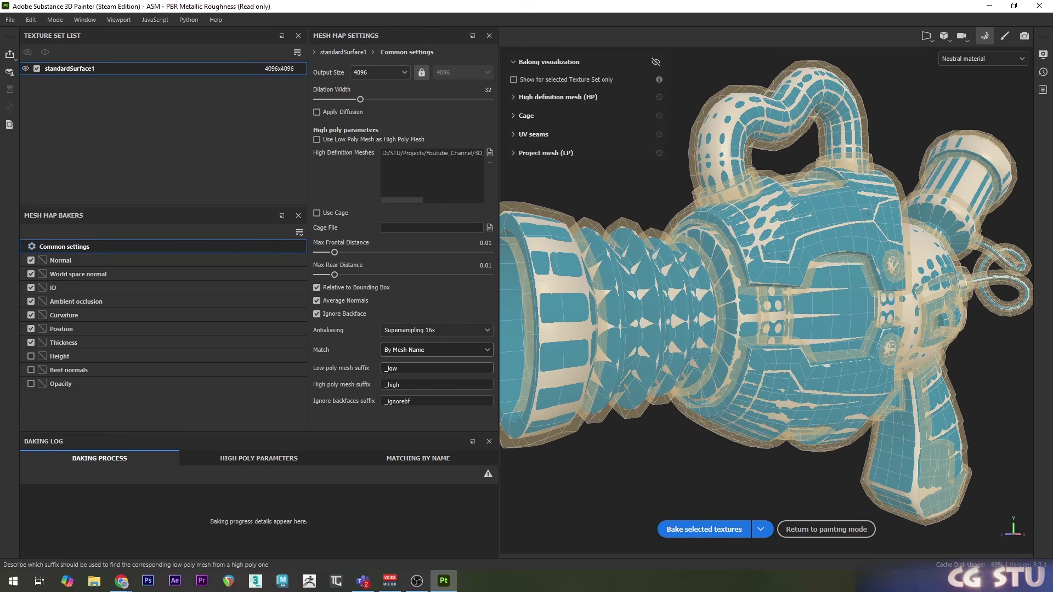
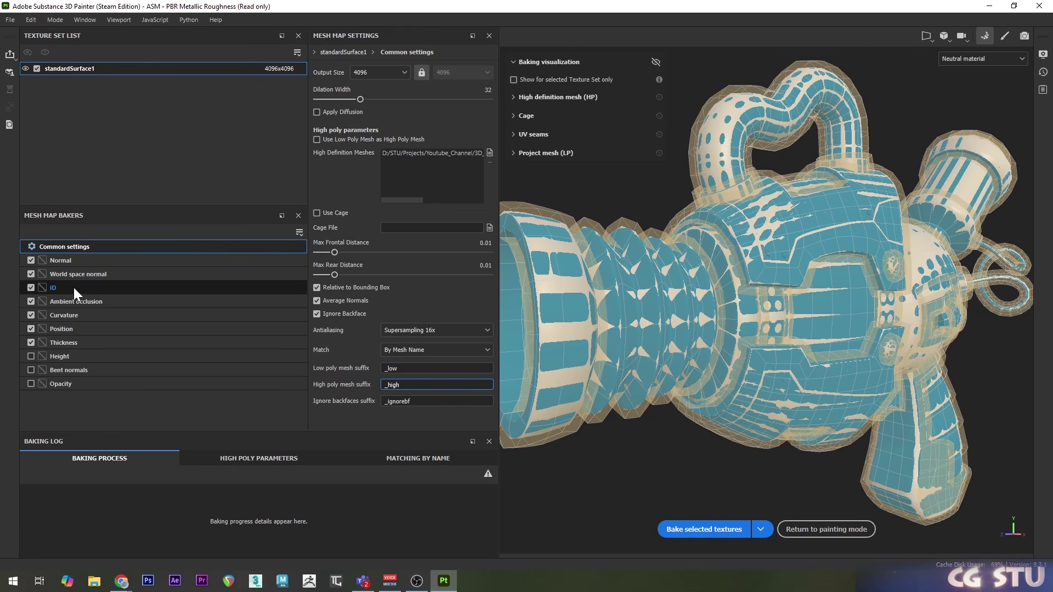
Set the ID map baker's color source to Mesh ID / Polygroup
left_click(96, 290)
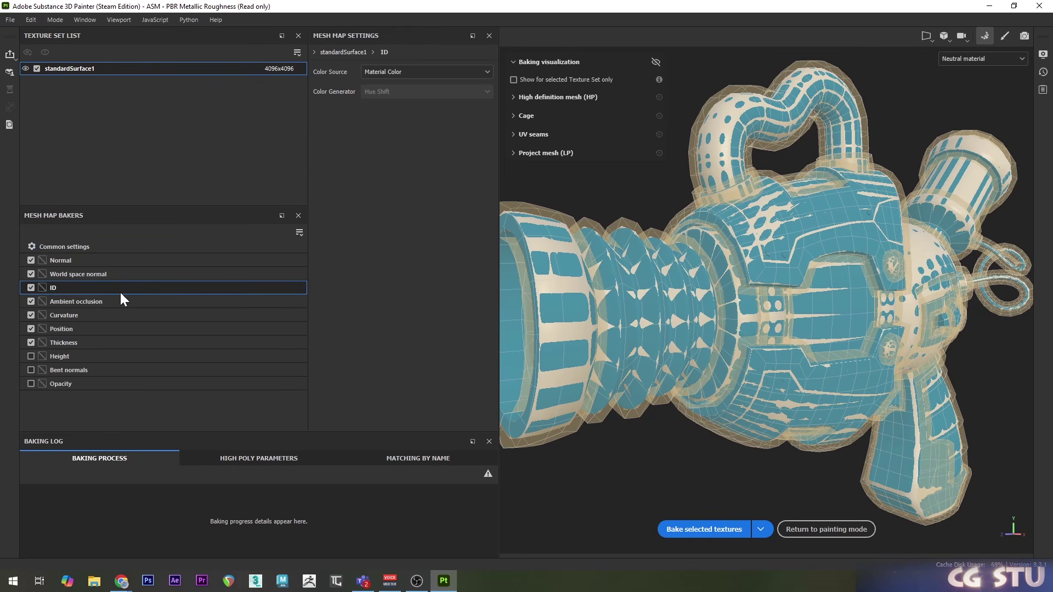
left_click(423, 71)
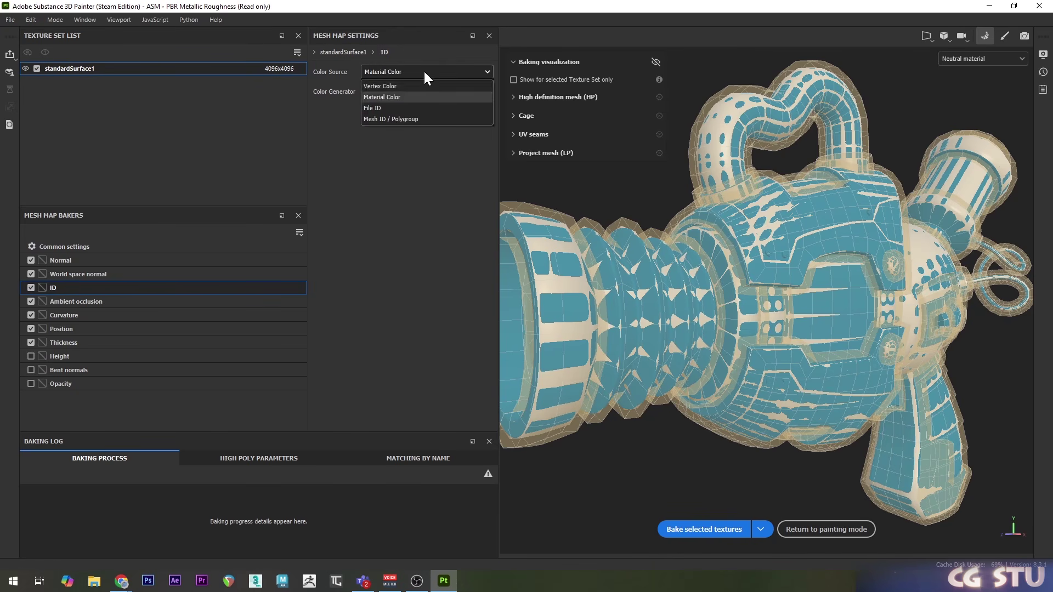
left_click(429, 121)
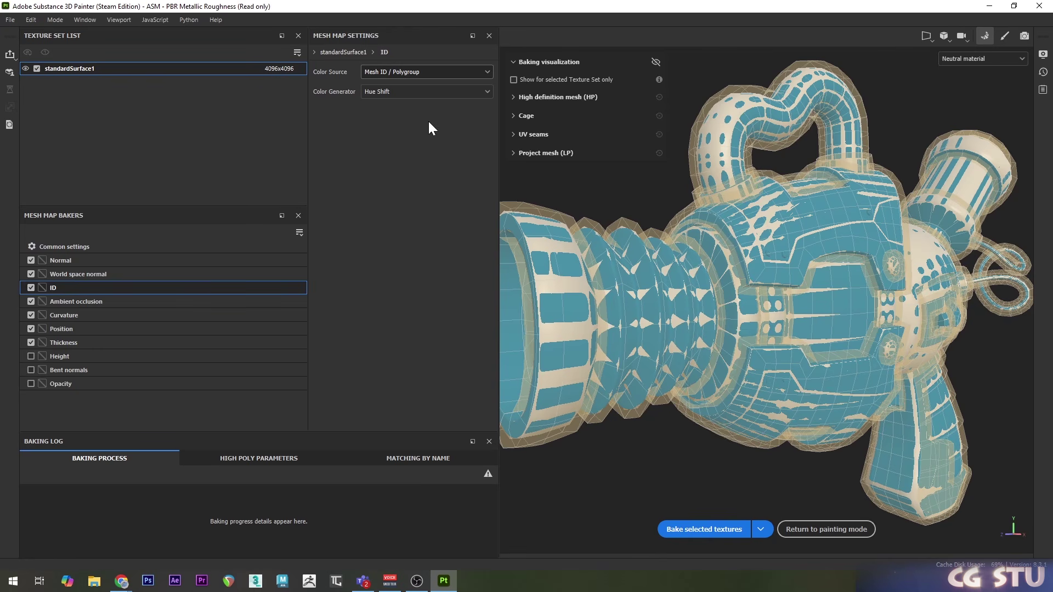
Check the ambient occlusion, curvature and thickness baker settings, then bake the selected mesh maps and return to painting mode
left_click(115, 300)
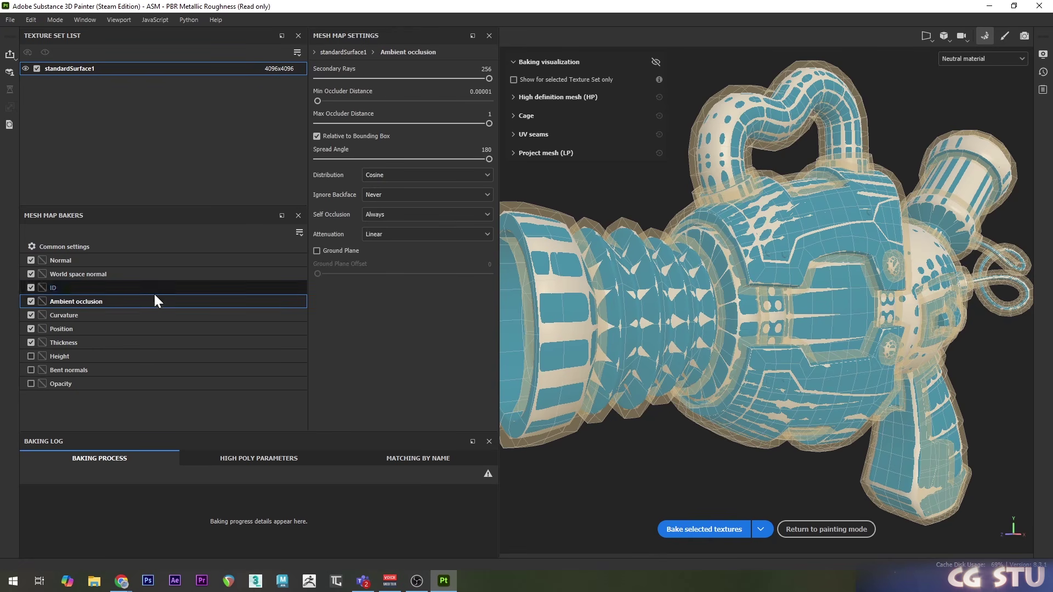
left_click(153, 315)
left_click(159, 342)
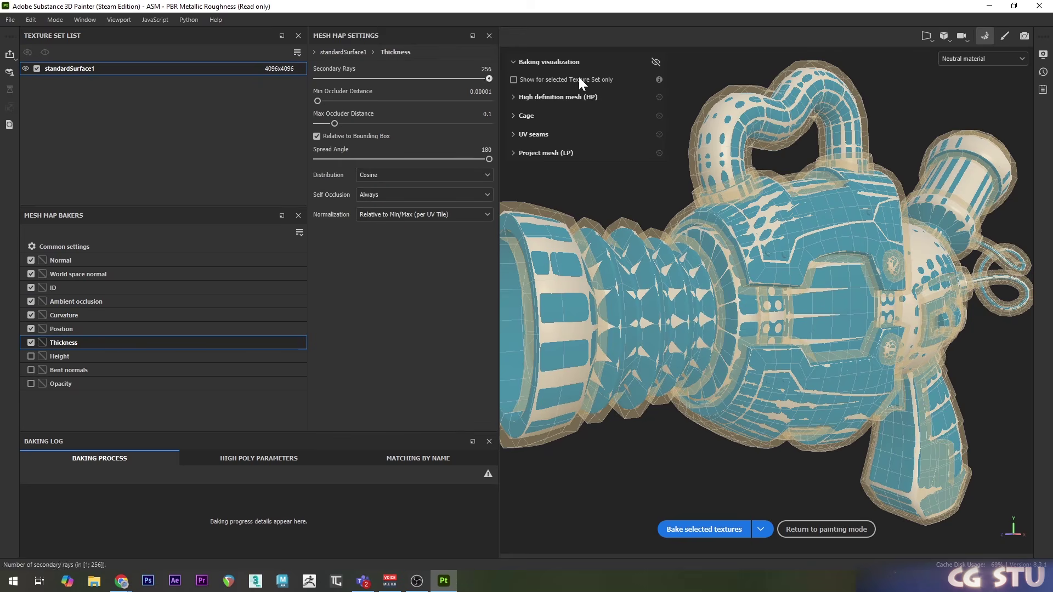
left_click(705, 528)
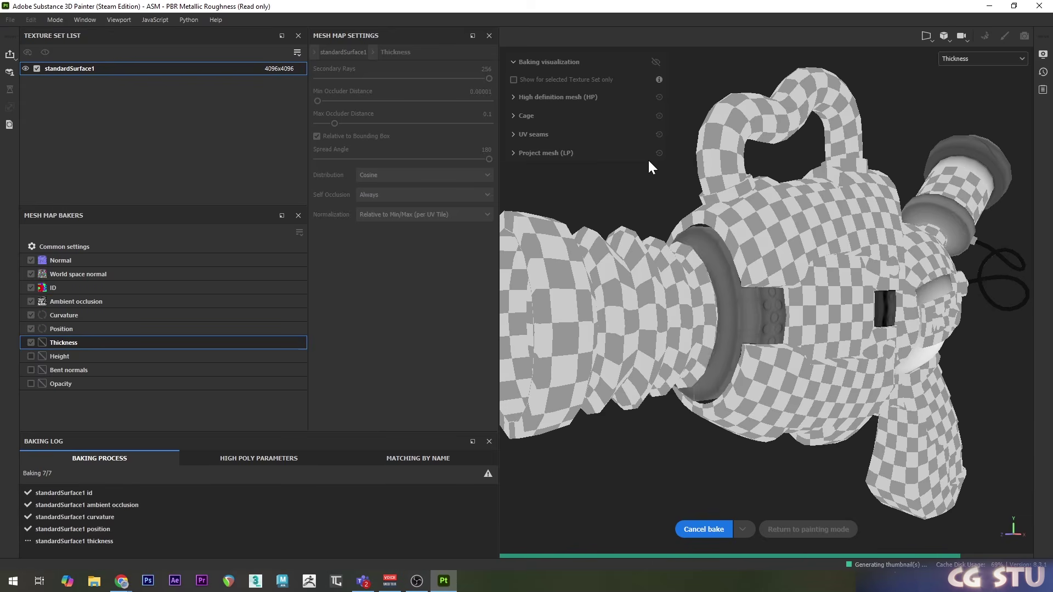
left_click(816, 528)
Inspect the baked detail on the gun from several angles and up close
left_click_drag(572, 306, 598, 315, "alt")
scroll(573, 312, "down", 2)
scroll(598, 315, "up", 1)
right_click_drag(663, 323, 643, 276, "shift")
scroll(658, 285, "up", 5)
scroll(645, 264, "up", 2)
scroll(603, 280, "down", 4)
middle_click_drag(439, 275, 629, 325, "alt")
middle_click_drag(327, 219, 607, 270, "alt")
scroll(608, 269, "up", 3)
left_click_drag(521, 324, 608, 323, "alt")
middle_click_drag(573, 270, 623, 289, "alt")
scroll(623, 289, "down", 1)
right_click_drag(623, 289, 667, 285, "shift")
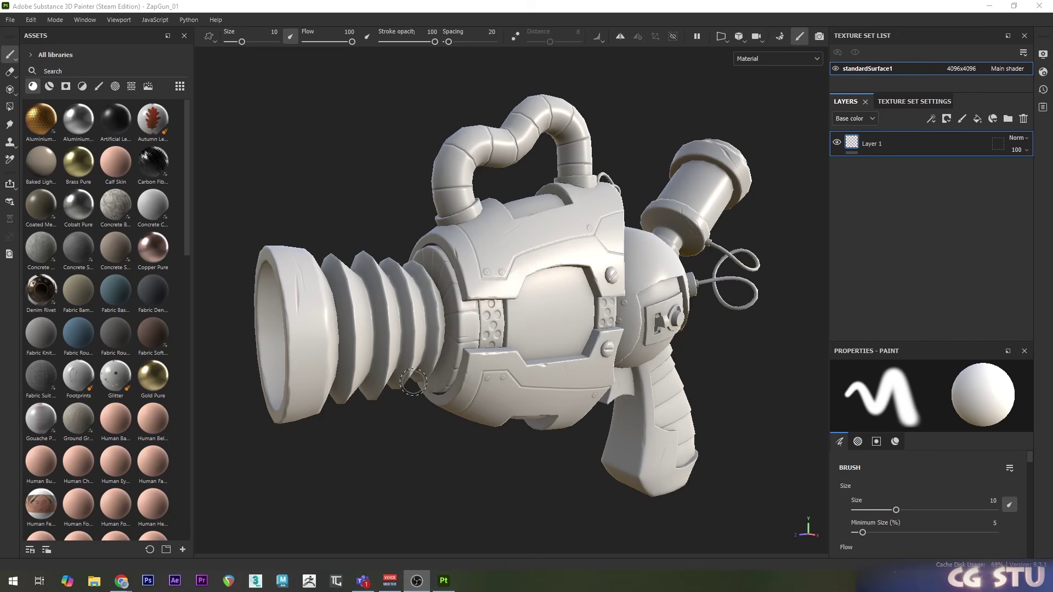
mouse_move(570, 296)
left_mouse_down("alt")
mouse_move(529, 311)
mouse_move(553, 306)
left_mouse_up("alt")
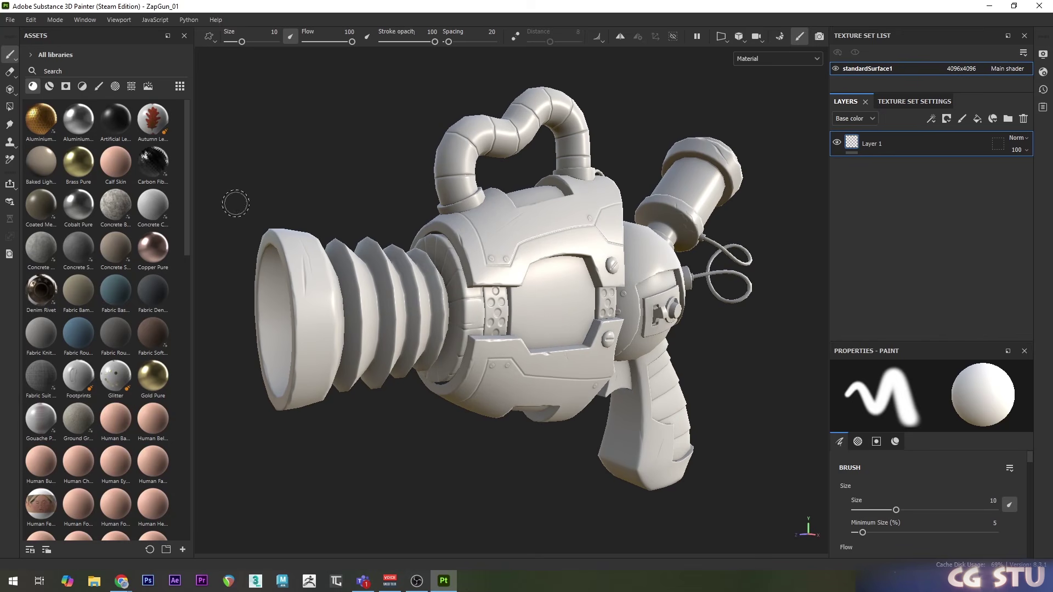
Try the Steel Painted Scraped Dirty smart material on the whole gun
left_click(50, 87)
scroll(110, 329, "down", 10)
mouse_move(116, 346)
left_mouse_down()
mouse_move(627, 248)
mouse_move(871, 141)
left_mouse_up()
mouse_move(603, 299)
right_mouse_down("shift")
mouse_move(593, 301)
mouse_move(614, 301)
mouse_move(602, 299)
right_mouse_up("shift")
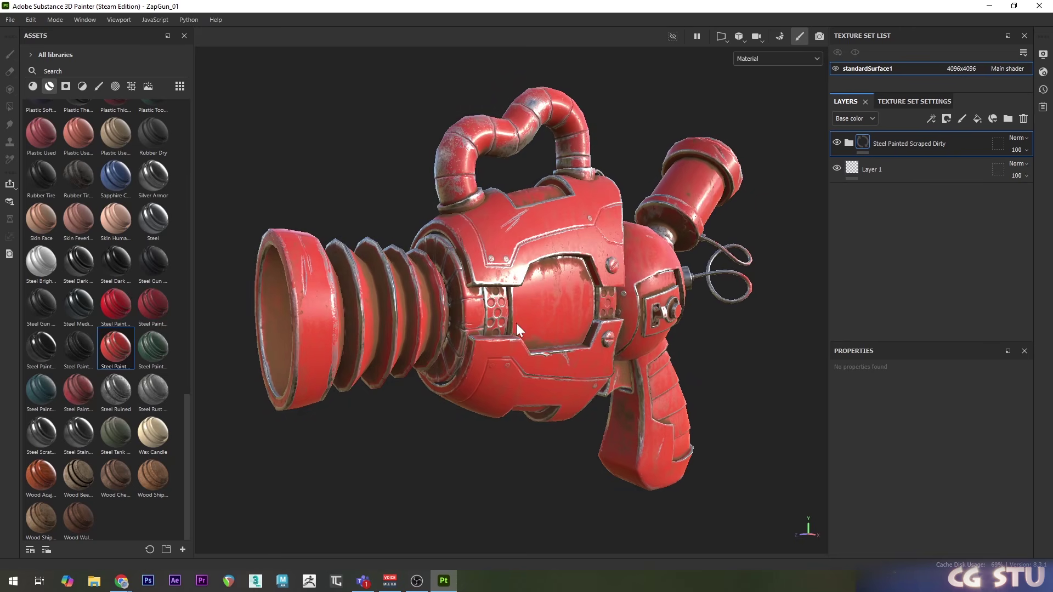
Replace the applied smart material with Plastic Glossy Stained, and hide its folder in the layer stack after checking it on the gun
scroll(599, 291, "up", 5)
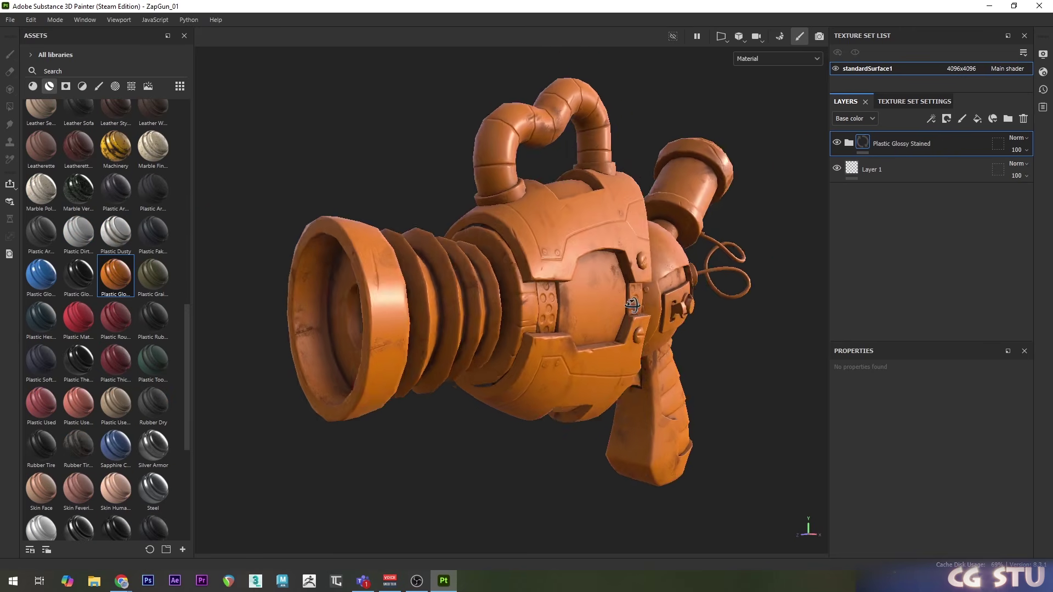
mouse_move(603, 307)
left_mouse_down("alt")
mouse_move(636, 319)
mouse_move(460, 275)
mouse_move(466, 304)
mouse_move(592, 322)
left_mouse_up("alt")
scroll(570, 296, "up", 6)
scroll(592, 323, "down", 5)
left_click_drag(525, 287, 639, 293, "alt")
left_click_drag(639, 294, 672, 296, "alt")
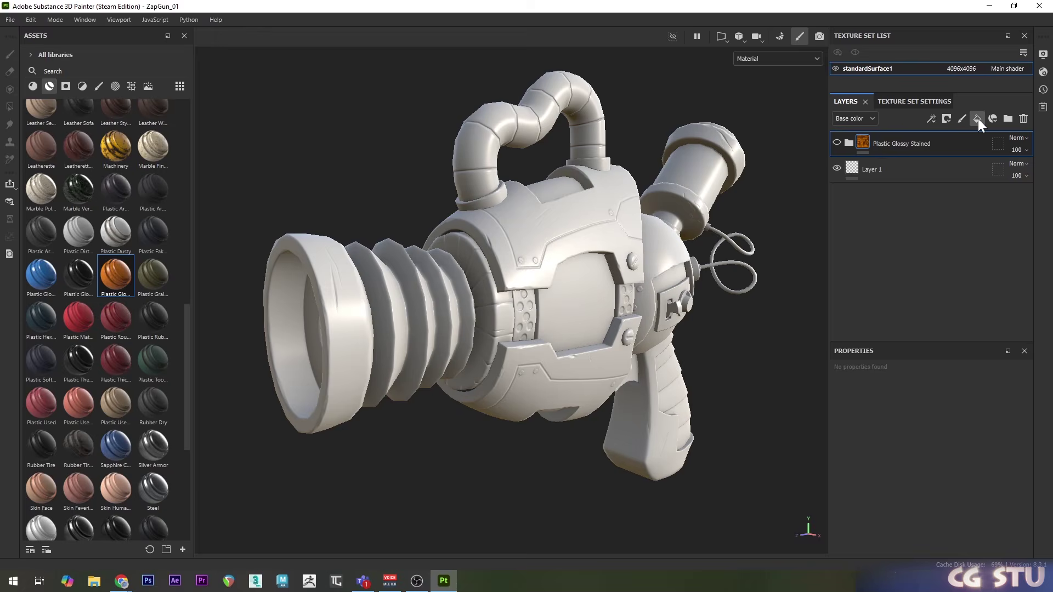
Add a yellow fill layer and group it in a folder with a black mask
left_click(978, 118)
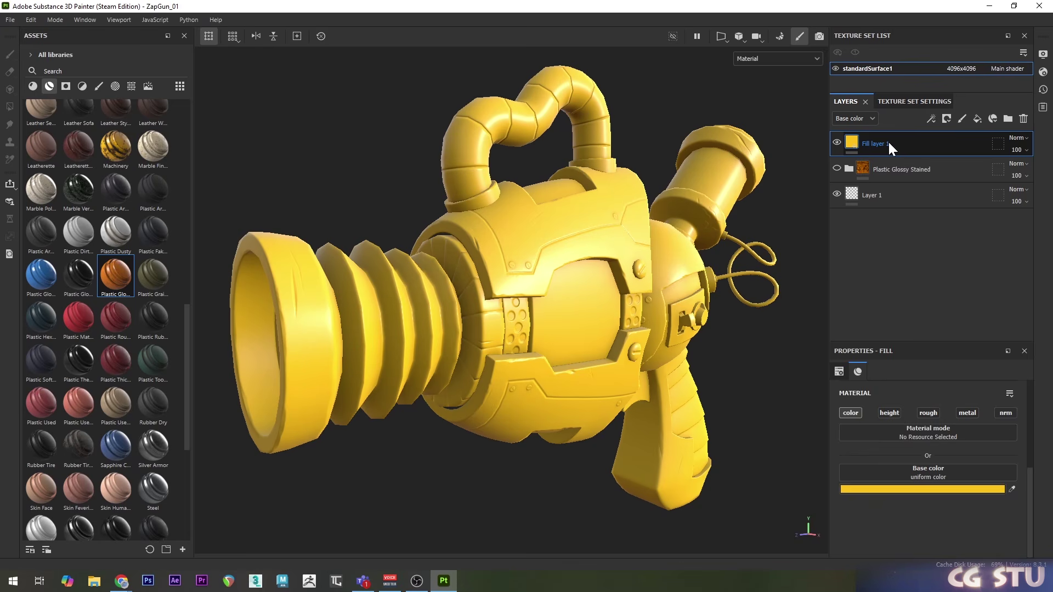
key("ctrl+g")
right_click(891, 143)
left_click(922, 162)
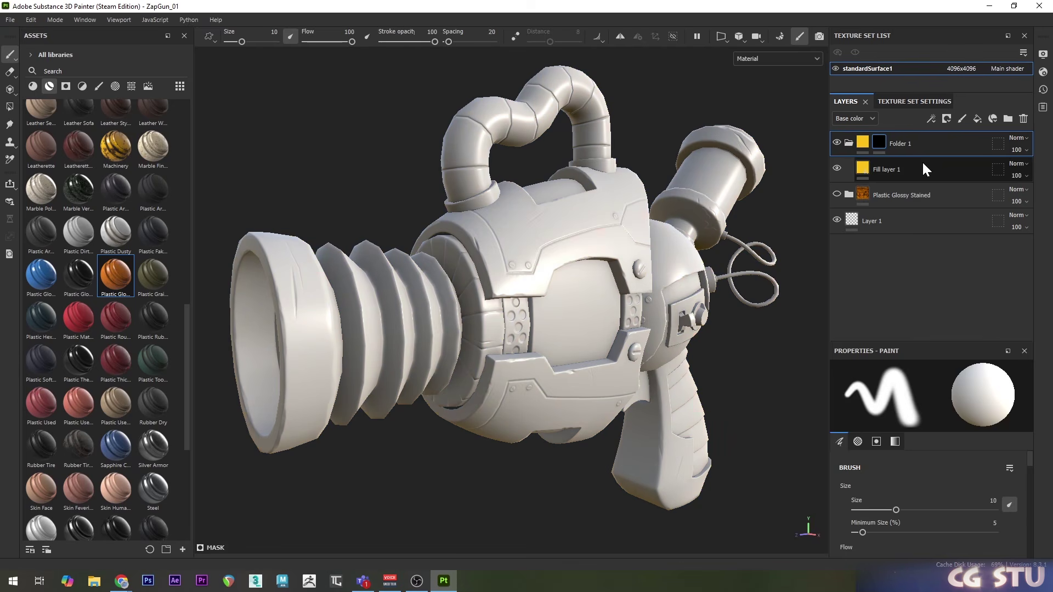
Reveal yellow on the muzzle ring, body plates, rear shell and grip frame using Polygon Fill in mesh mode on the folder mask
left_click(7, 110)
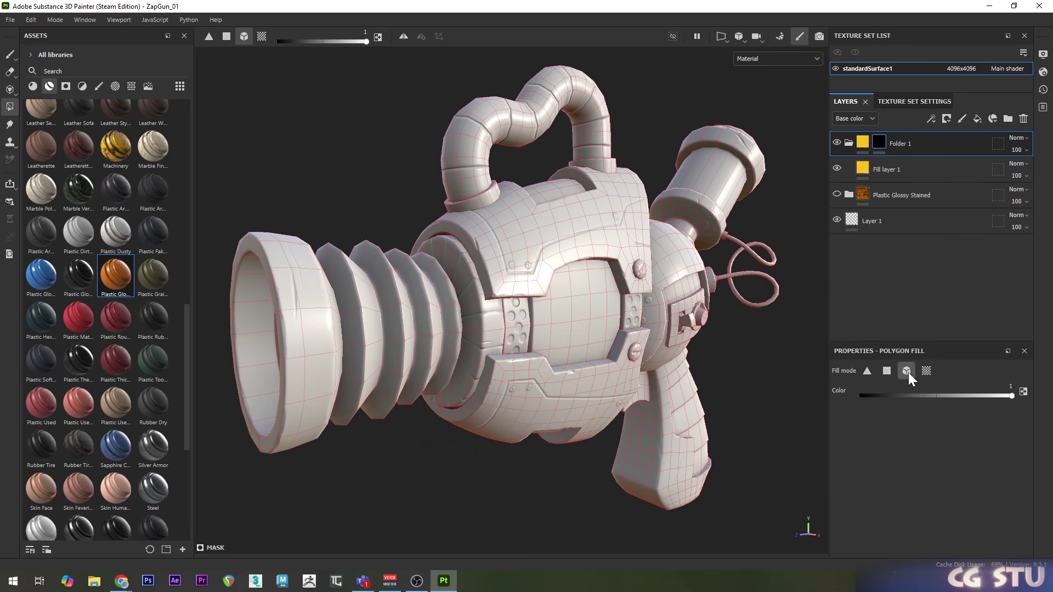
left_click(579, 390)
left_click(658, 434)
scroll(681, 262, "up", 2)
left_click(682, 262)
left_click_drag(682, 262, 654, 228, "alt")
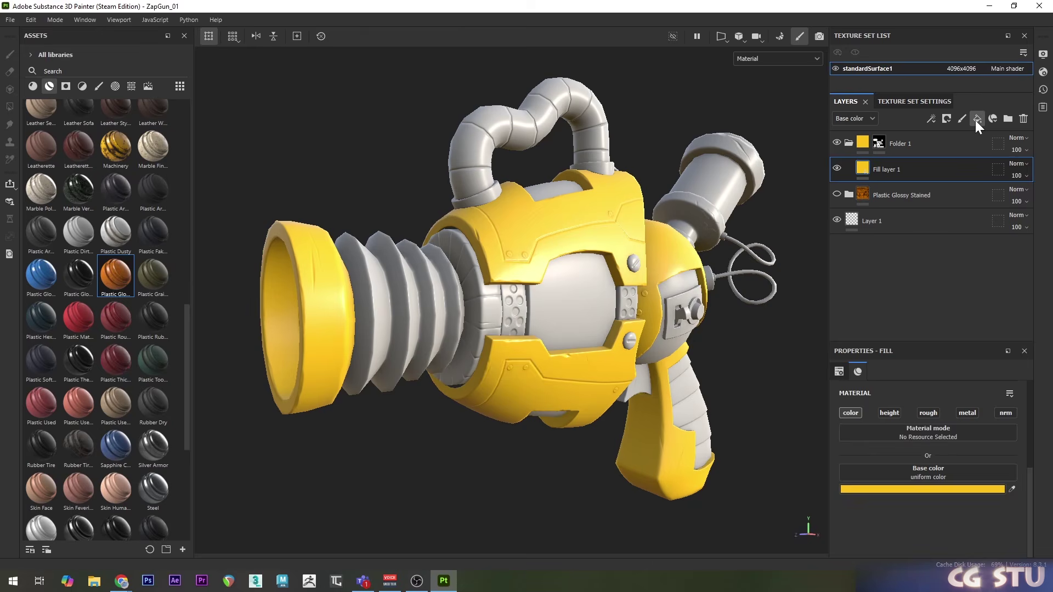
Add a dark red fill layer above the yellow one inside the folder and give it a black mask
left_click(974, 120)
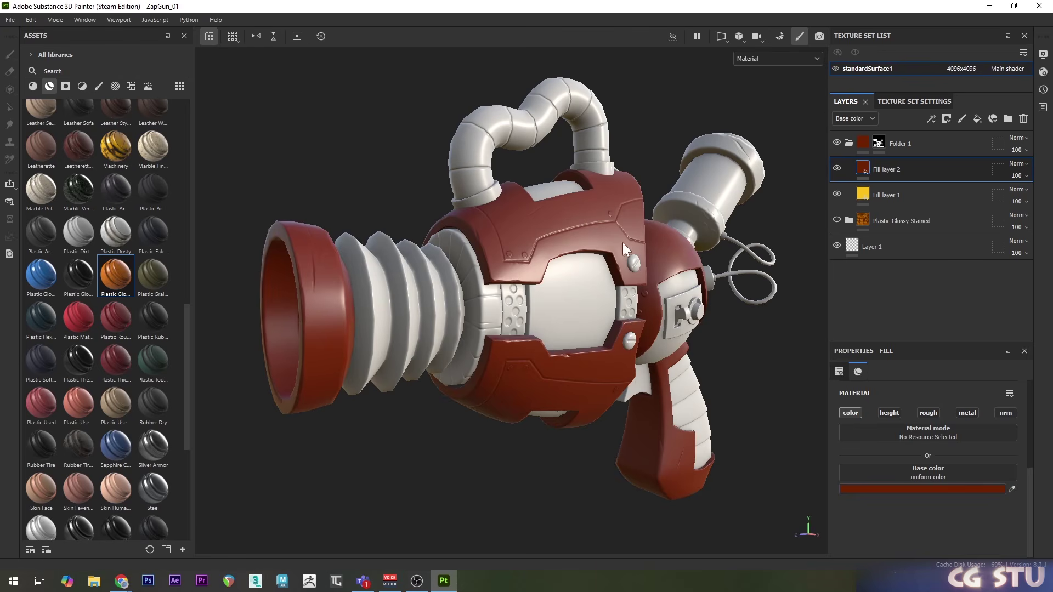
scroll(623, 242, "up", 1)
right_click(860, 165)
left_click(906, 186)
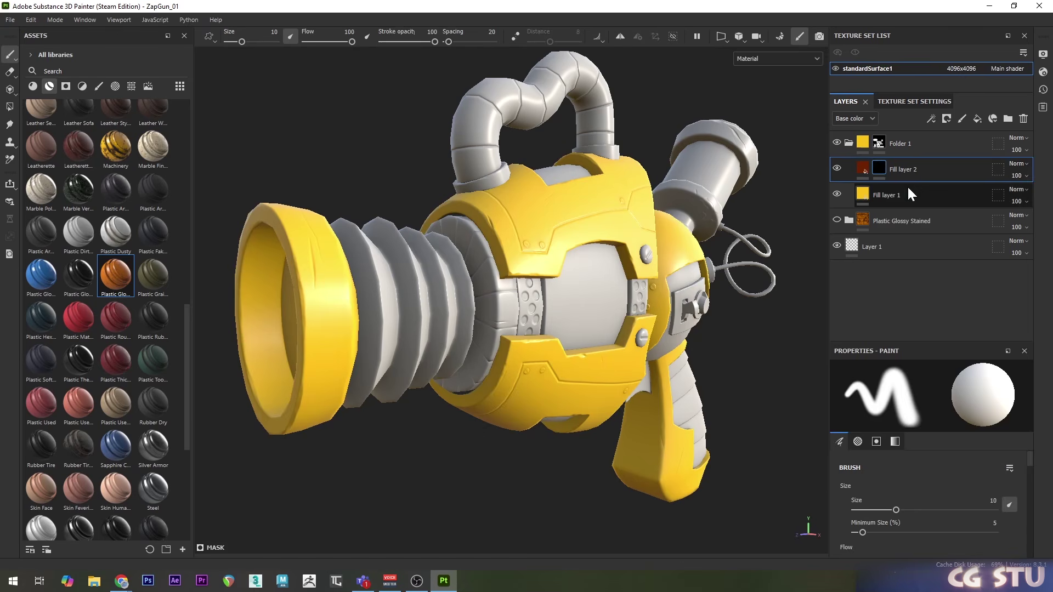
Add a Mask Editor generator to the dark red layer's mask and set its Global Balance to 0.71
right_click(877, 169)
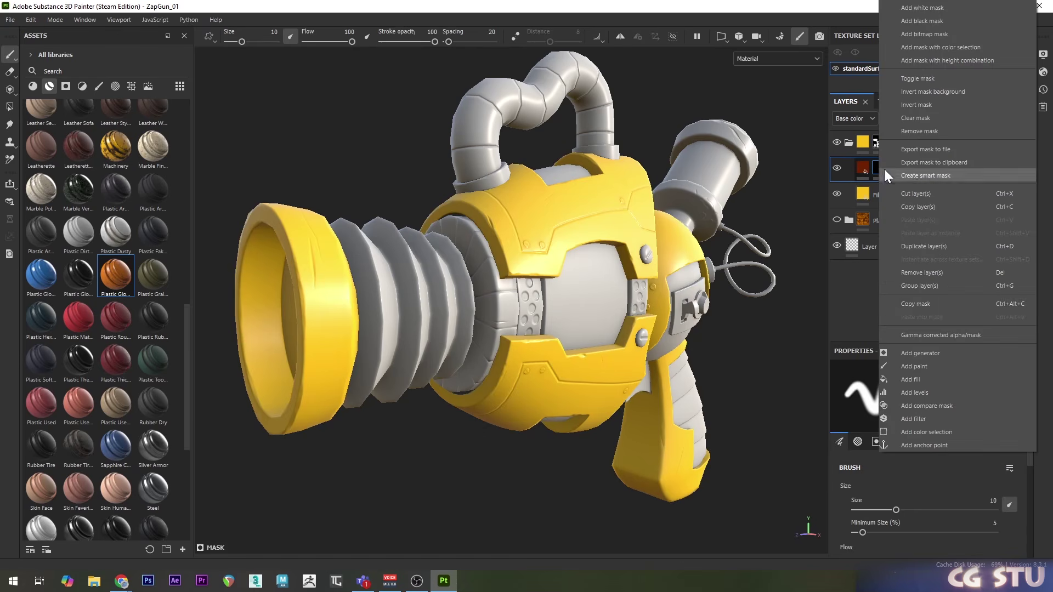
left_click(926, 353)
left_click(918, 399)
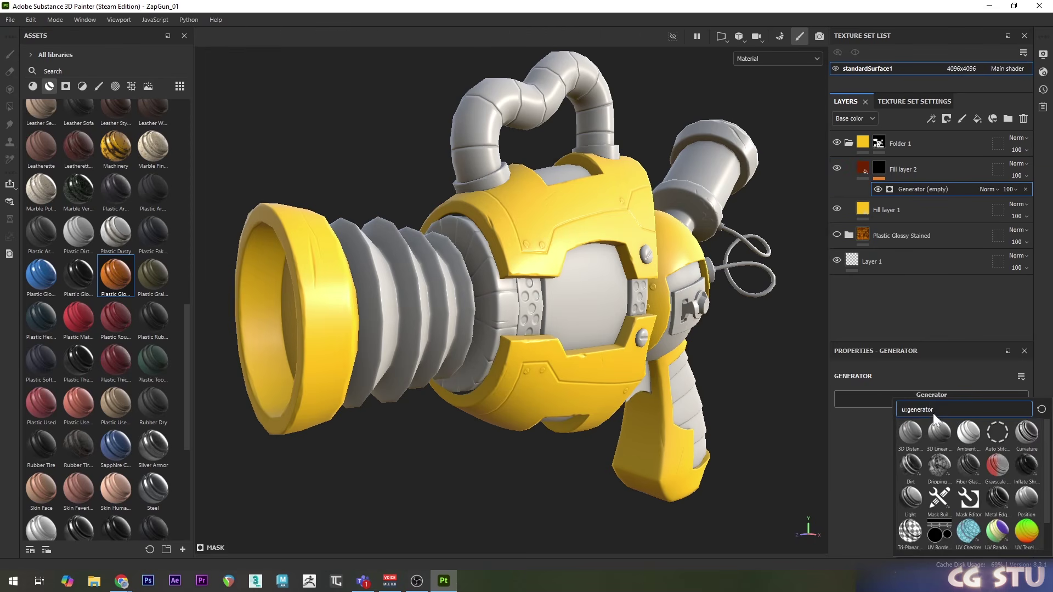
left_click(969, 498)
scroll(917, 388, "down", 1)
left_click_drag(932, 459, 968, 459)
Display only the base color channel and inspect the dark red shading around the muzzle and body plates
left_click(768, 57)
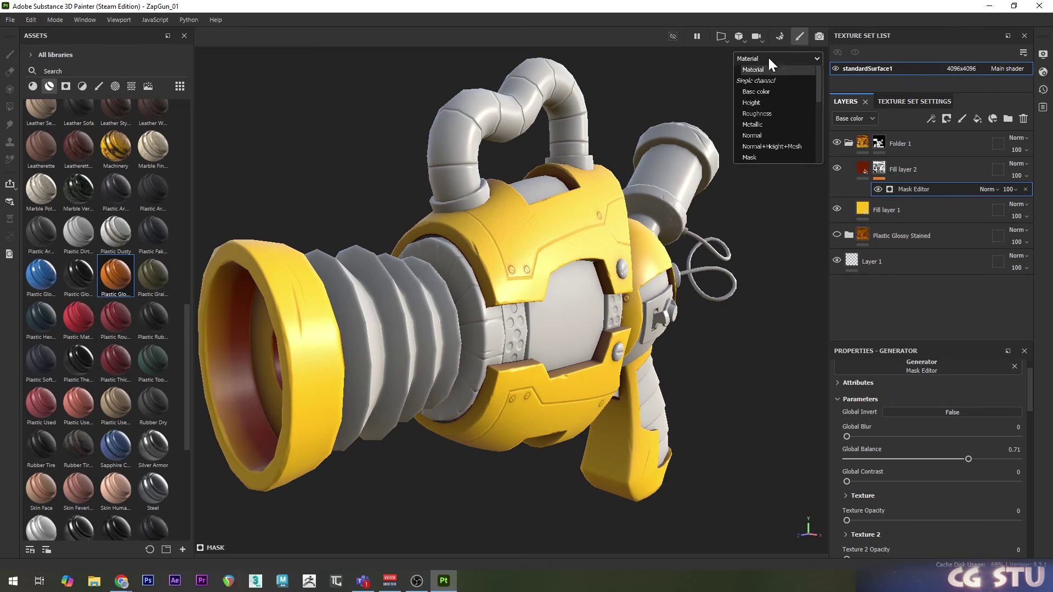
left_click(762, 108)
mouse_move(571, 278)
left_mouse_down("alt")
mouse_move(636, 307)
mouse_move(610, 321)
mouse_move(663, 295)
mouse_move(724, 283)
left_mouse_up("alt")
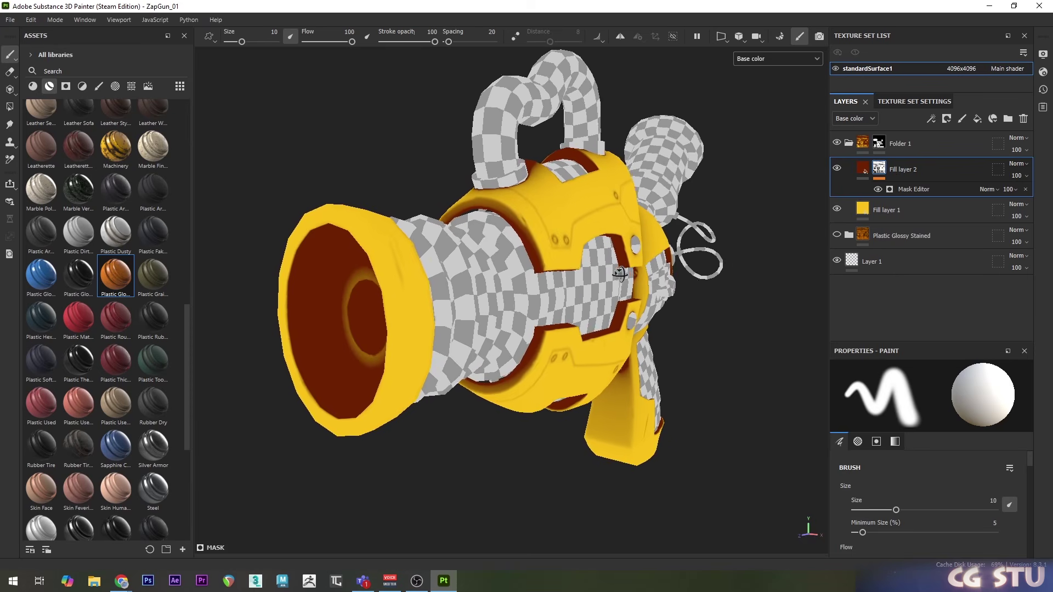
left_click_drag(678, 285, 662, 260, "alt")
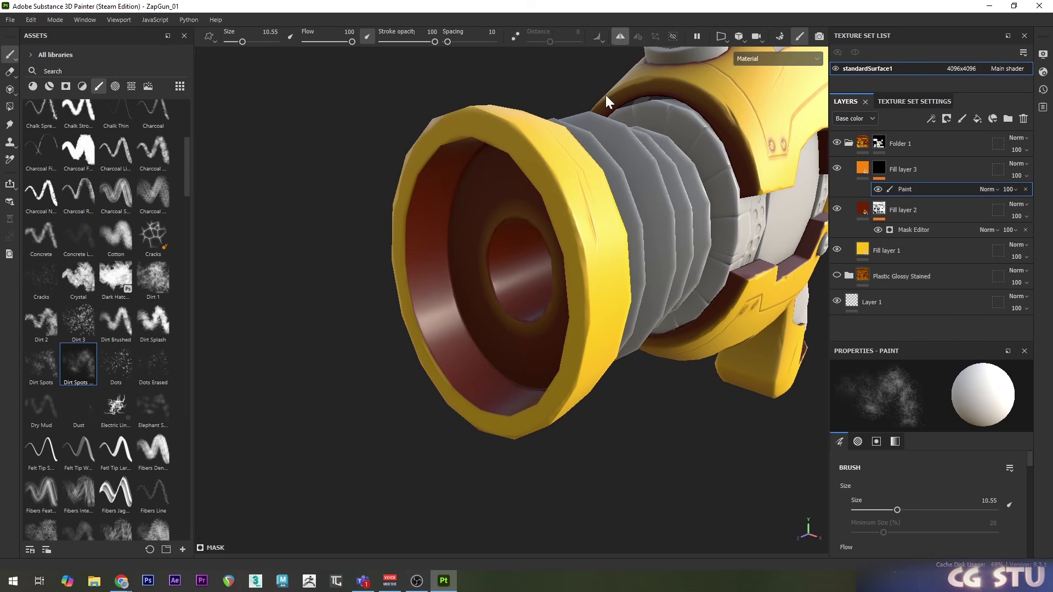
View the muzzle opening from the front and display the mesh wireframe in the viewport
mouse_move(609, 220)
left_mouse_down("alt")
mouse_move(636, 236)
mouse_move(695, 230)
mouse_move(701, 211)
mouse_move(688, 198)
left_mouse_up("alt")
middle_click_drag(517, 228, 558, 239, "alt")
scroll(551, 244, "up", 3)
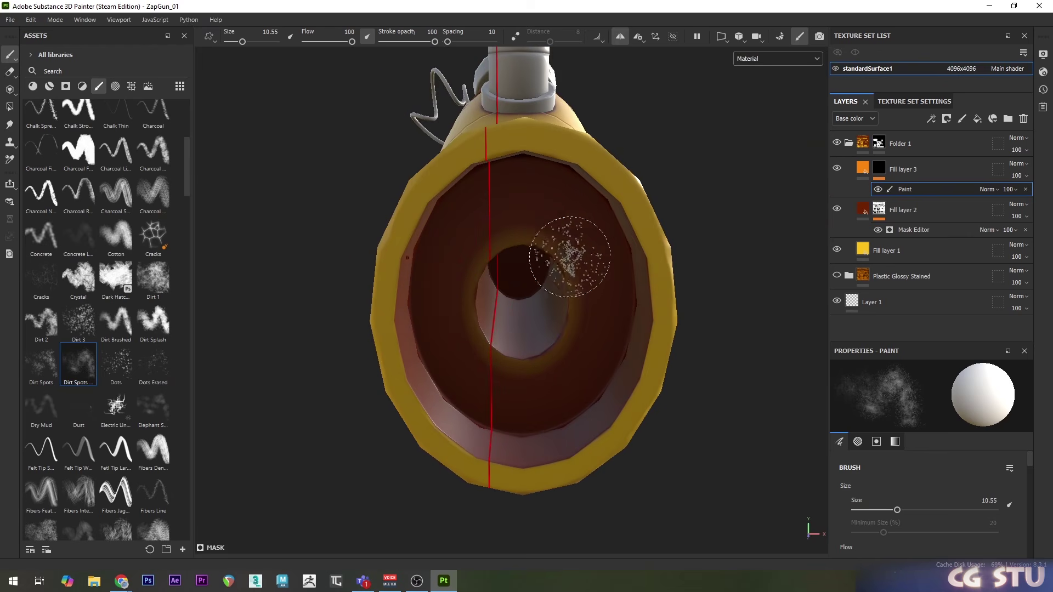
left_click(1043, 55)
left_click(806, 217)
left_click(899, 230)
left_click(896, 278)
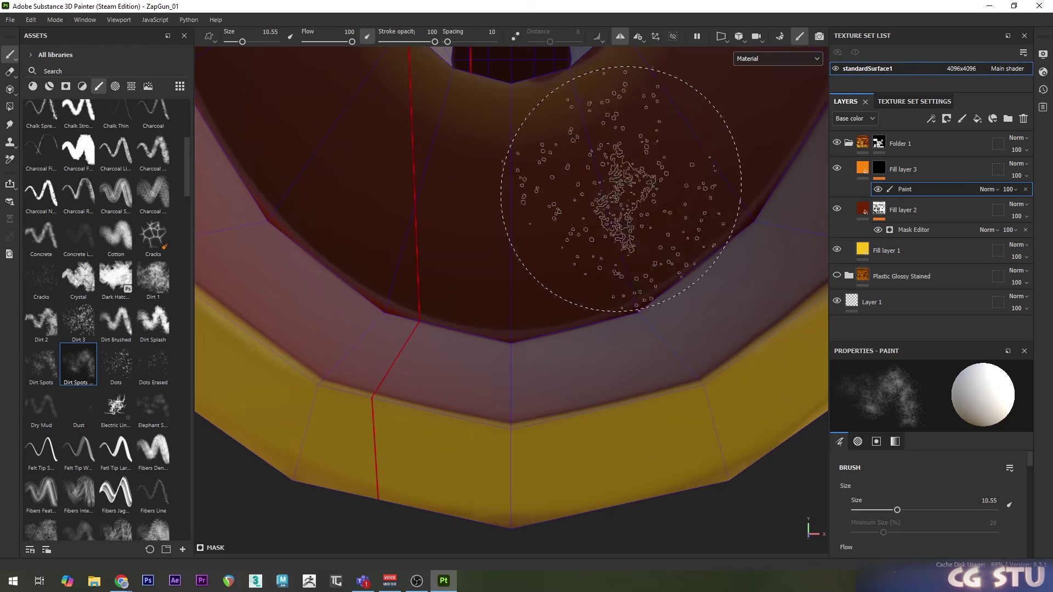
Offset the Mirror X symmetry plane to 0.04232 so it aligns with the muzzle's center edge
left_click(637, 36)
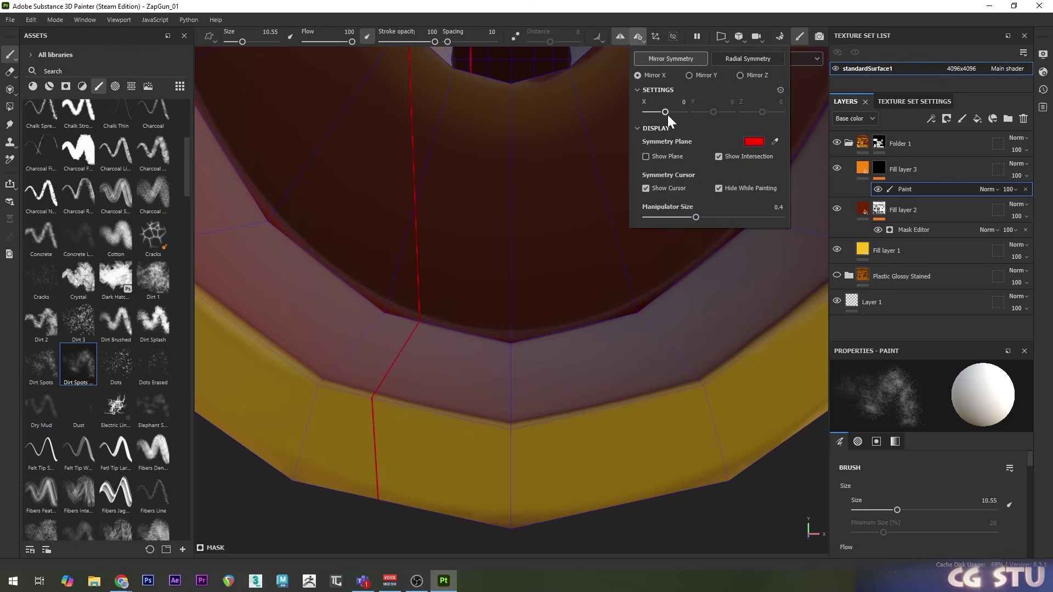
left_click(665, 112)
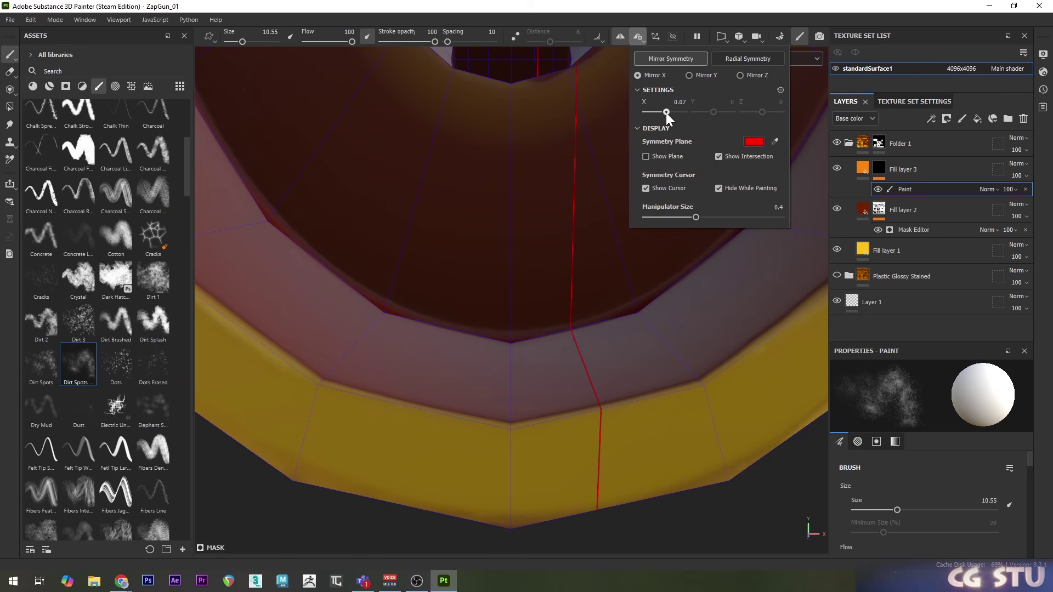
left_click_drag(666, 114, 665, 116)
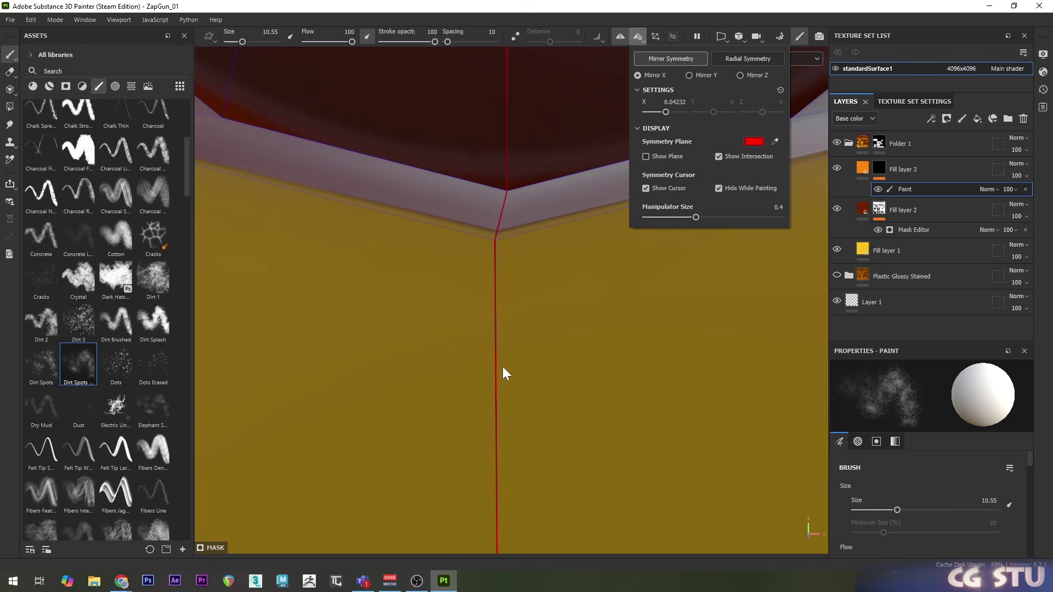
scroll(505, 373, "down", 3)
left_click_drag(548, 383, 591, 263, "alt")
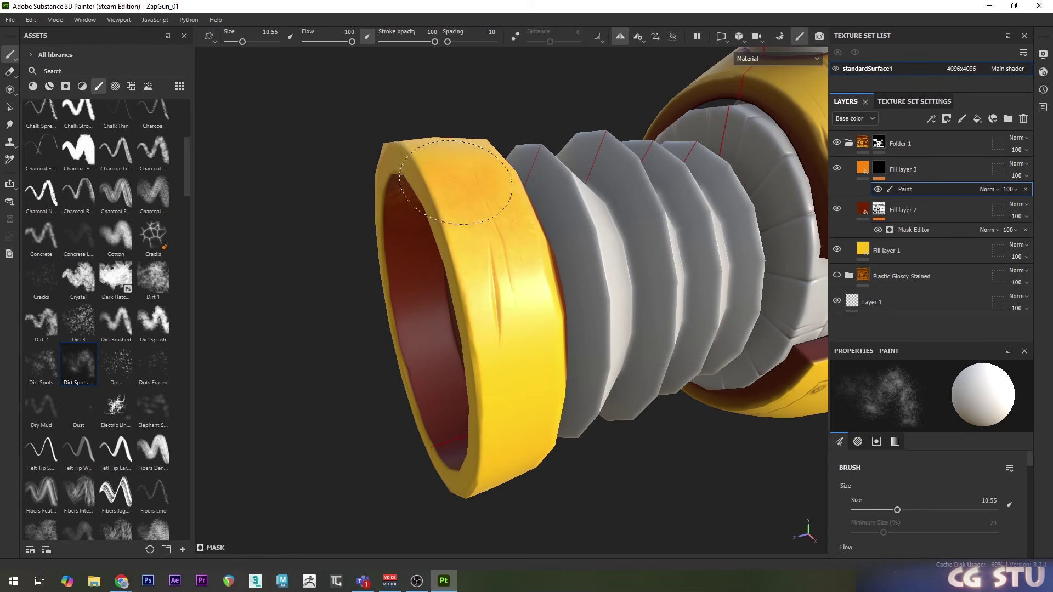
Brush orange dirt-spot shading around the outside of the muzzle ring on Fill layer 3's mask at brush size 10.55
left_click_drag(449, 187, 538, 204, "alt")
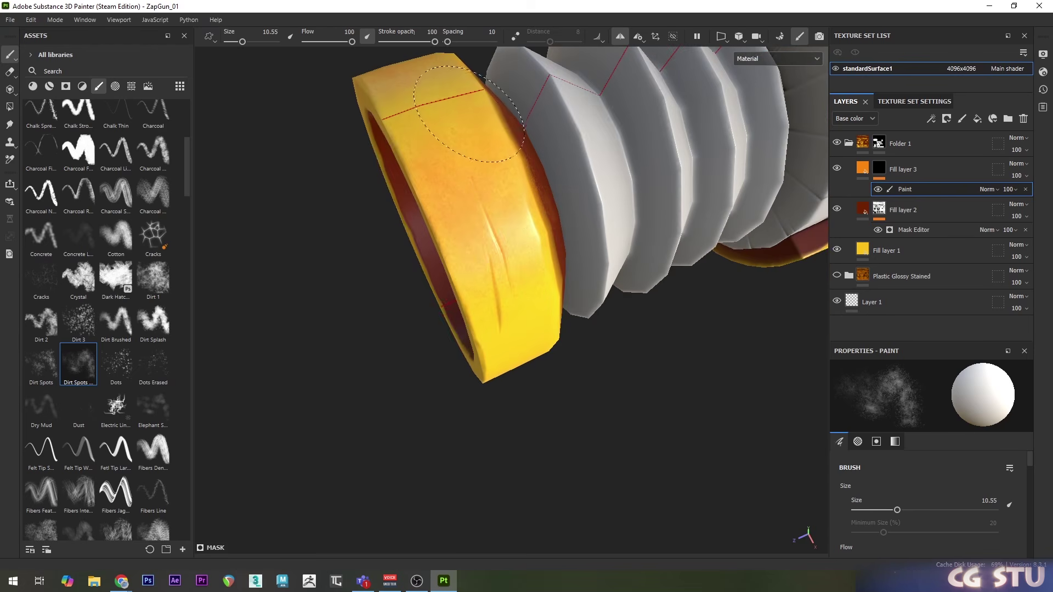
left_click_drag(420, 121, 411, 305, "alt")
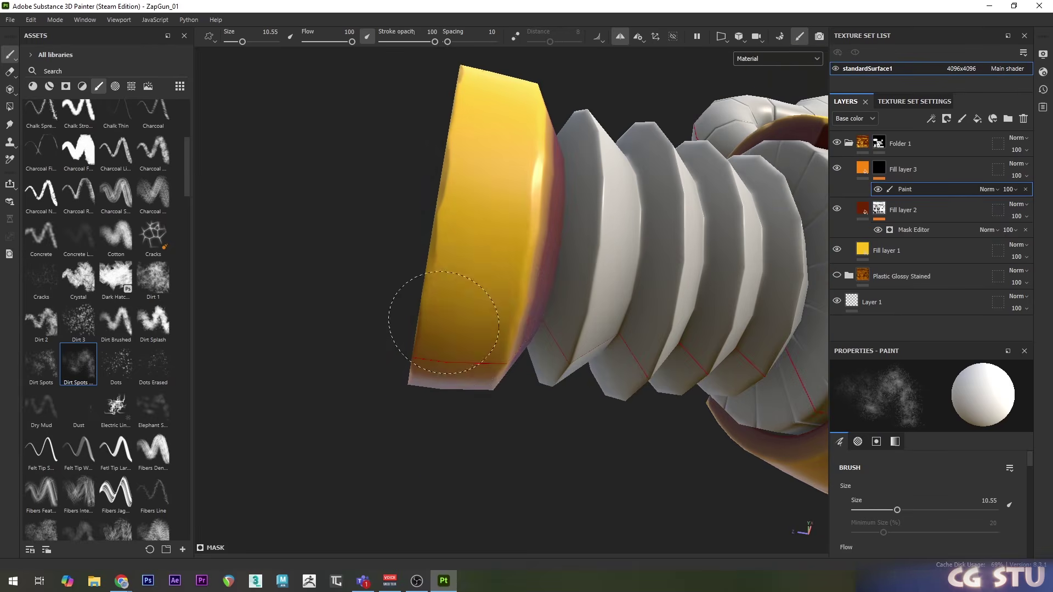
left_click_drag(452, 344, 499, 351, "alt")
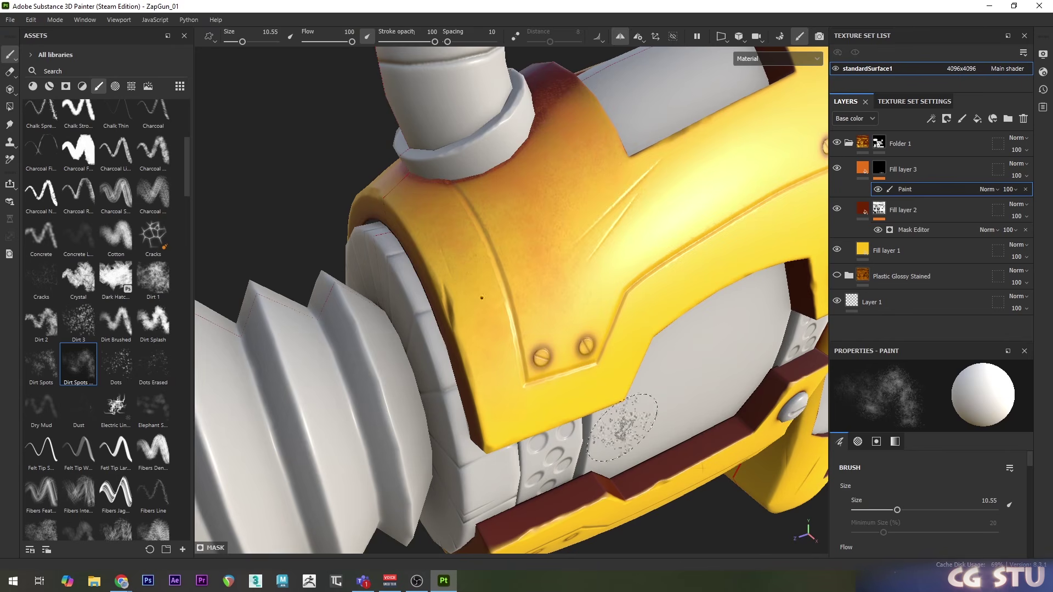
Brush orange dirt-spot shading over the upper and lower body plates on Fill layer 3's mask
left_click_drag(479, 222, 599, 341, "alt")
left_click_drag(708, 336, 600, 253, "alt")
mouse_move(537, 308)
left_mouse_down("alt")
mouse_move(731, 268)
mouse_move(570, 123)
mouse_move(622, 143)
mouse_move(545, 223)
mouse_move(757, 348)
mouse_move(684, 157)
left_mouse_up("alt")
left_click_drag(727, 374, 719, 310, "alt")
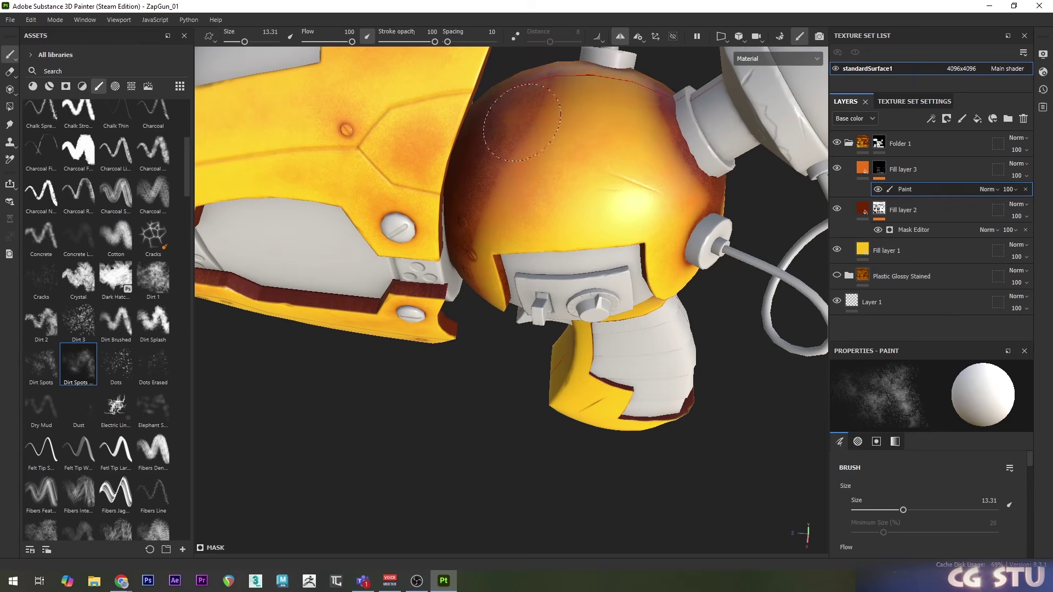
Reduce the brush size and paint orange shading over the rounded rear body section
left_click_drag(522, 122, 494, 468, "alt")
middle_click_drag(494, 467, 379, 208, "alt")
right_click_drag(587, 242, 575, 242, "ctrl")
left_click_drag(575, 241, 559, 307)
middle_click_drag(567, 427, 545, 345, "alt")
left_click_drag(545, 346, 576, 324)
mouse_move(538, 395)
left_mouse_down("alt")
mouse_move(574, 407)
mouse_move(649, 398)
left_mouse_up("alt")
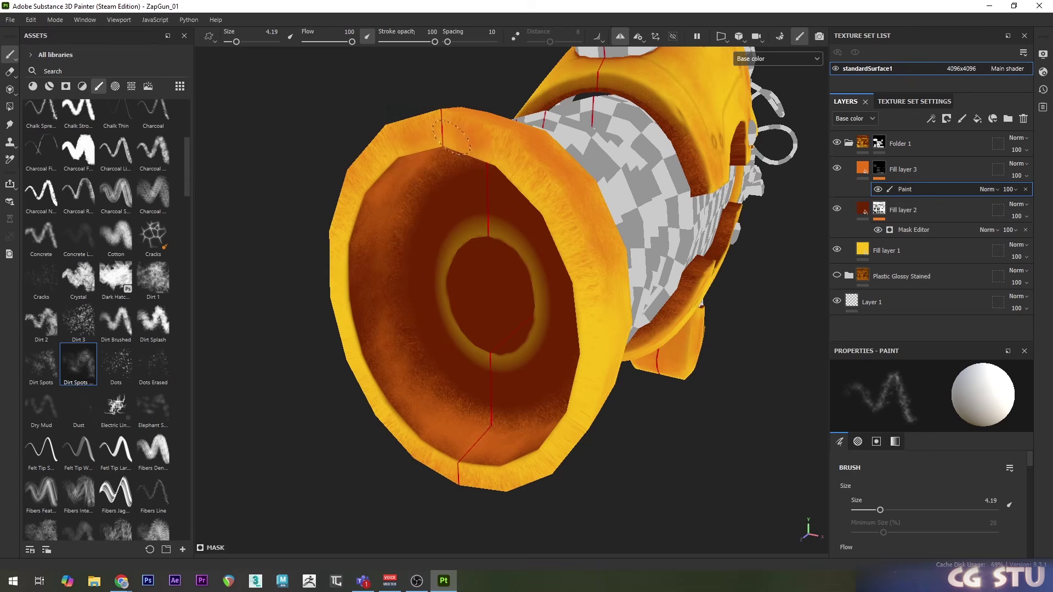
Paint orange shading around the muzzle's front rim at brush size 4.19
left_click_drag(384, 175, 521, 143)
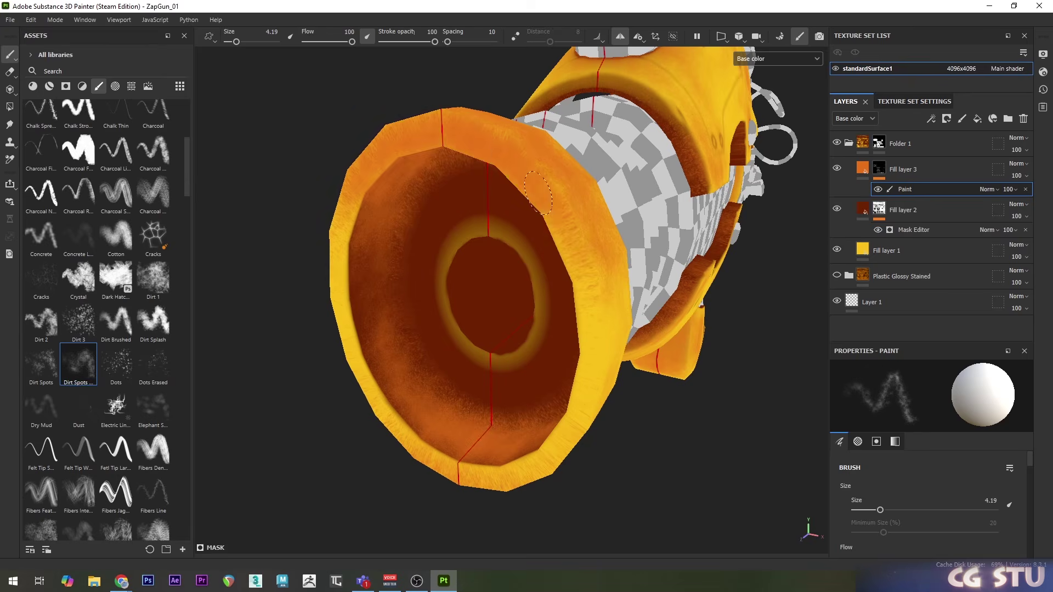
left_click_drag(439, 274, 472, 275, "alt")
mouse_move(384, 405)
left_mouse_down()
mouse_move(504, 428)
mouse_move(356, 252)
left_mouse_up()
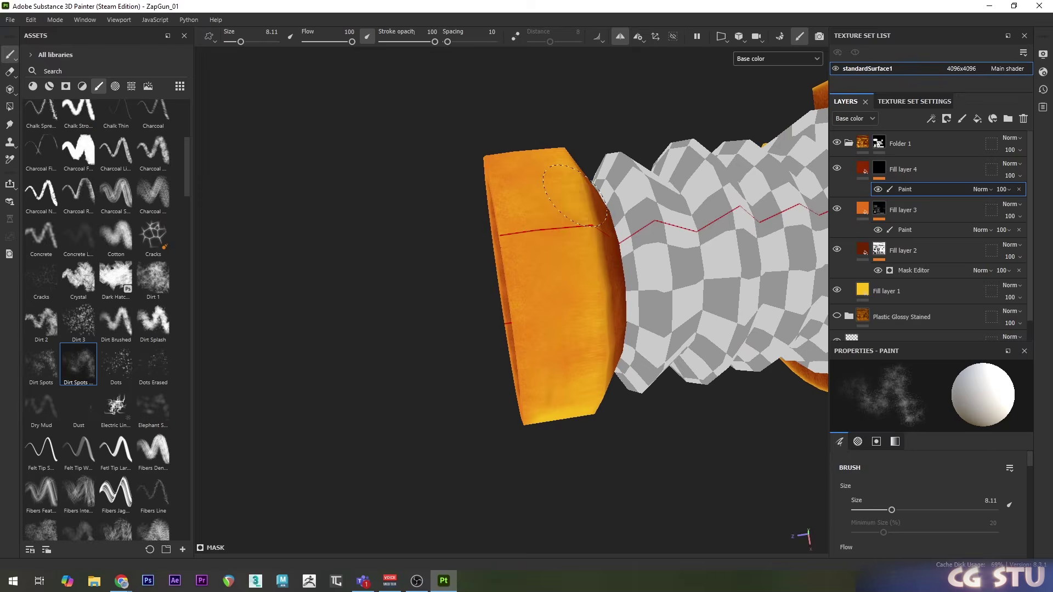
Paint dark red shading around the outer muzzle ring on Fill layer 4's mask at brush size 8.11
mouse_move(515, 201)
left_mouse_down("alt")
mouse_move(520, 250)
mouse_move(606, 355)
left_mouse_up("alt")
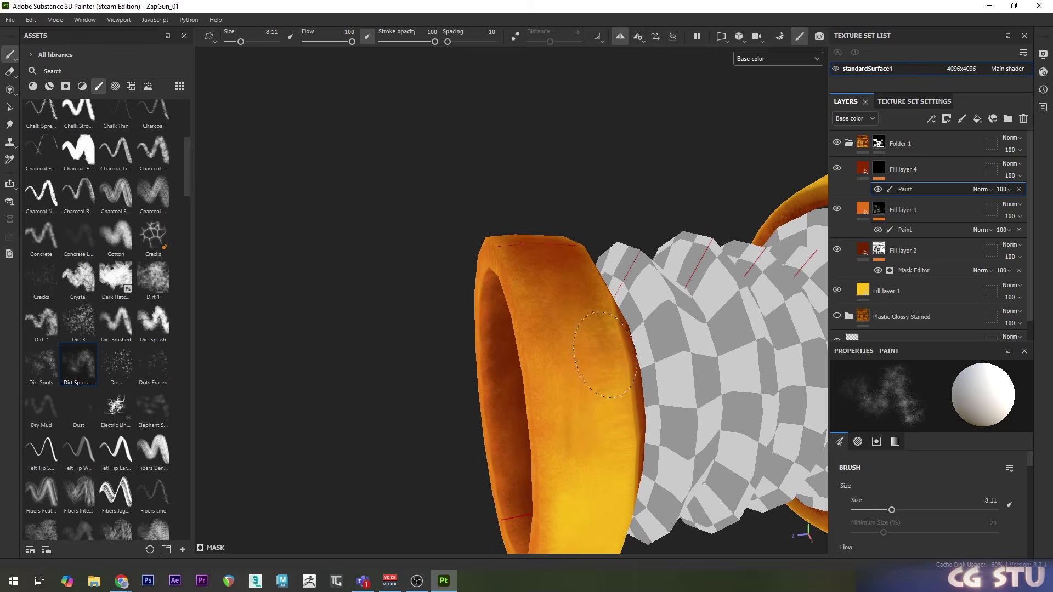
mouse_move(553, 267)
left_mouse_down("alt")
mouse_move(615, 416)
mouse_move(557, 384)
left_mouse_up("alt")
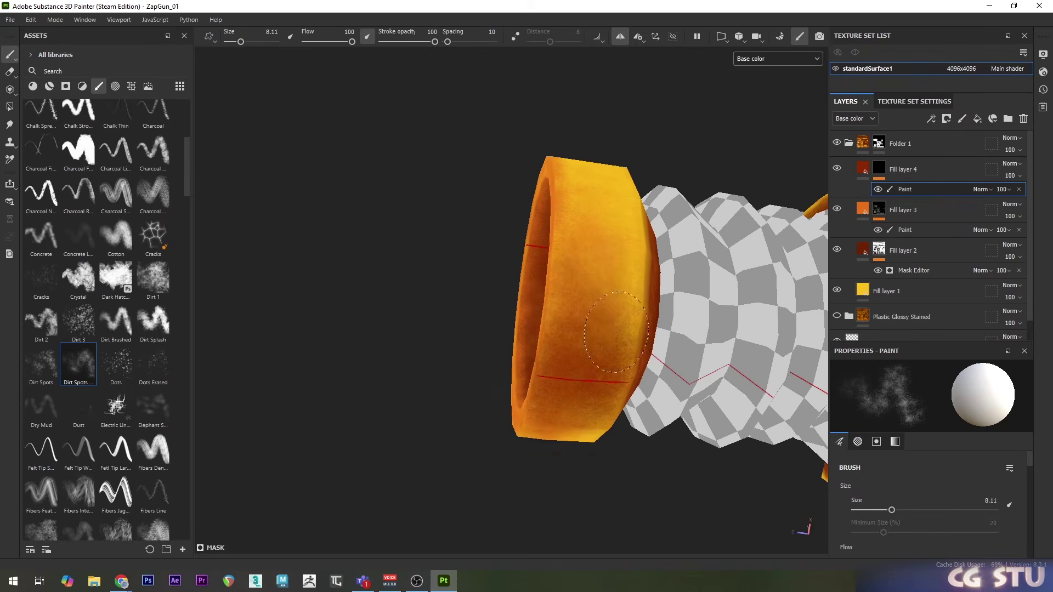
left_click_drag(616, 332, 630, 329, "alt")
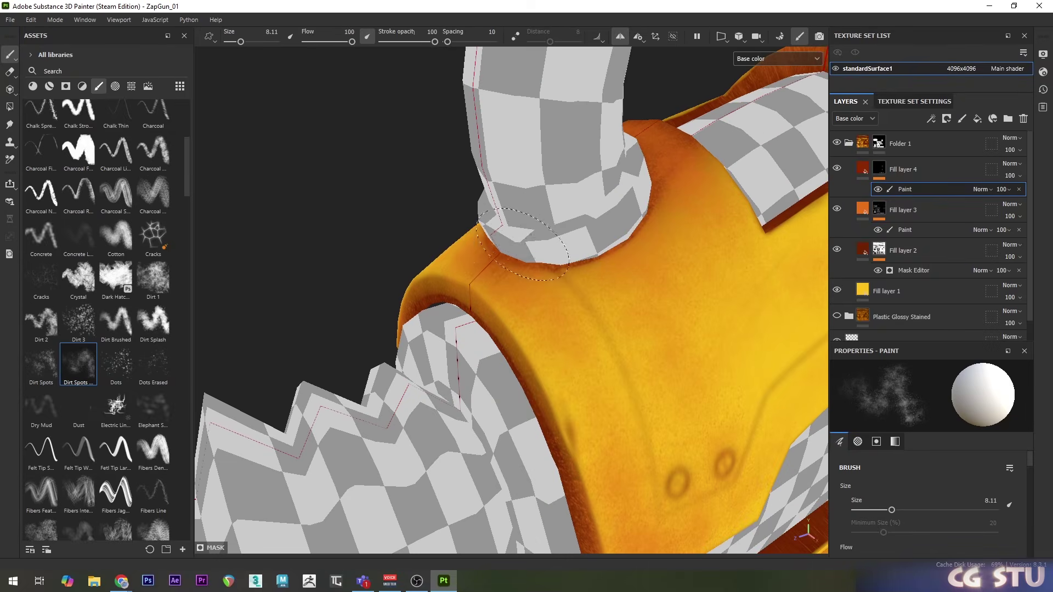
Paint dark red shading on the upper body plate around the base of the handle pipe
scroll(690, 153, "up", 3)
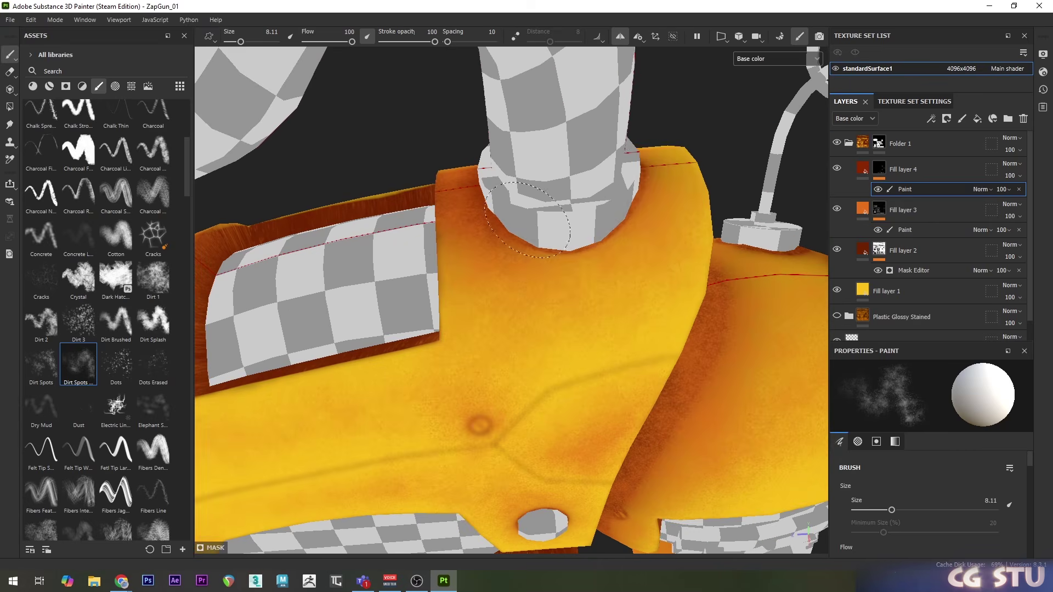
left_click_drag(526, 219, 769, 252, "alt")
middle_click_drag(769, 253, 670, 256, "alt")
left_click_drag(669, 256, 691, 228, "alt")
left_click_drag(487, 282, 496, 305)
left_click_drag(658, 263, 708, 203, "alt")
mouse_move(513, 264)
left_mouse_down()
mouse_move(544, 252)
mouse_move(603, 285)
mouse_move(631, 357)
mouse_move(592, 329)
left_mouse_up()
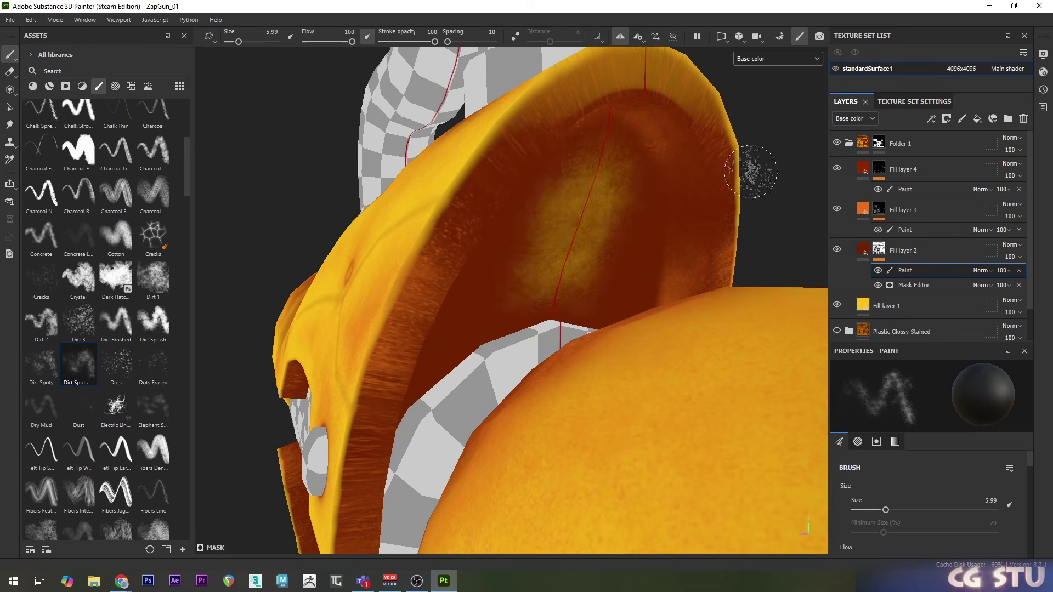
Paint black on Fill layer 2's mask at brush size 5.99 to remove dark red from the body shell's inner rear wall
left_click_drag(751, 171, 438, 329, "alt")
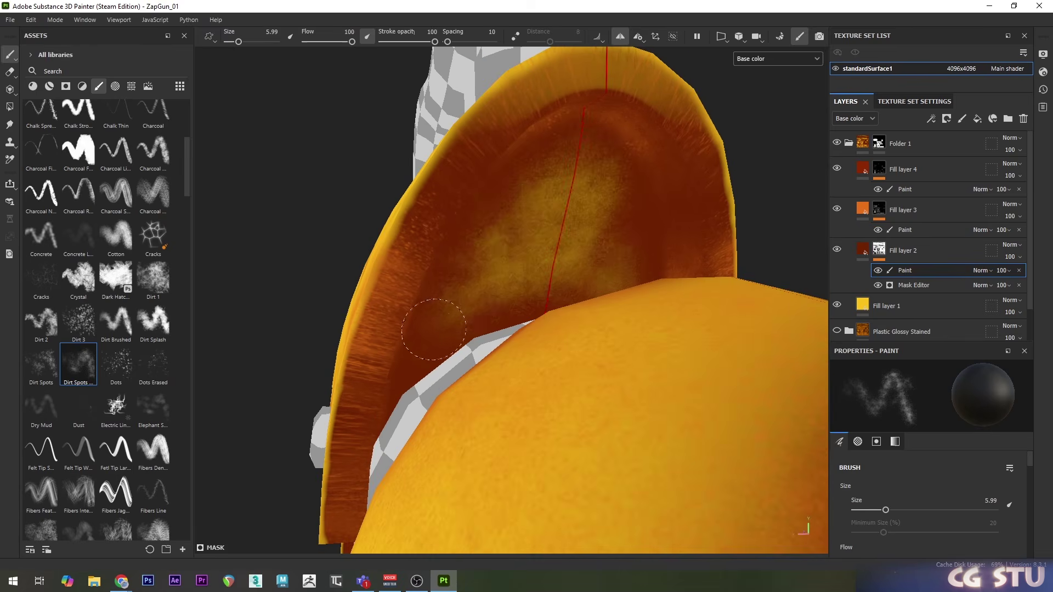
left_click_drag(444, 280, 548, 258, "alt")
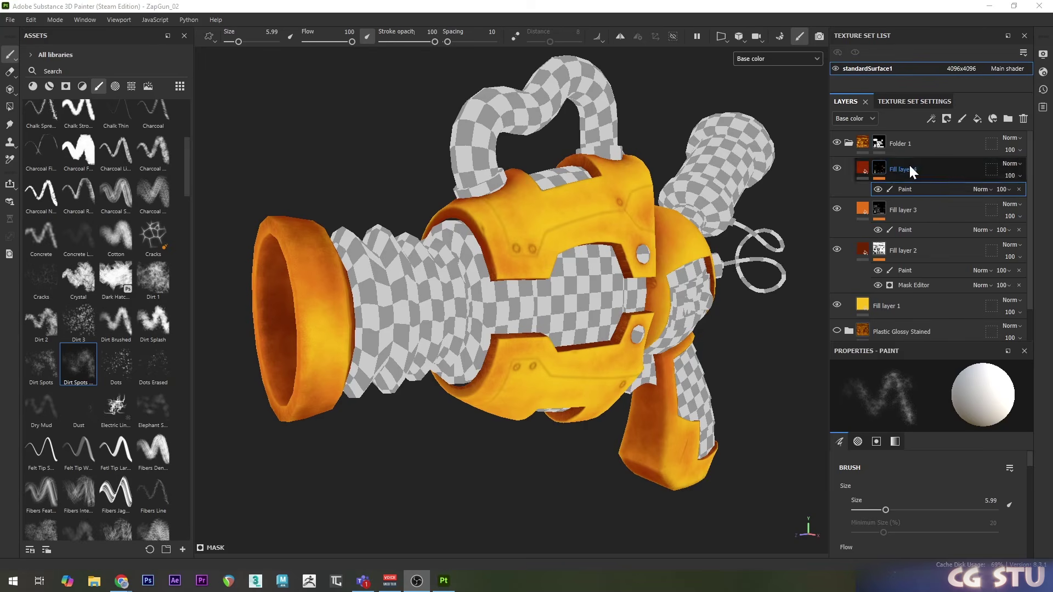
Add a yellow, color-only fill layer above Fill layer 4 and give it a black mask
left_click(909, 164)
left_click(976, 118)
right_click(864, 166)
left_click(878, 171)
right_click(877, 166)
left_click(950, 304)
Add a Mask Editor generator to the yellow layer's mask and limit its curvature highlights to the plate edges
left_click(909, 395)
left_click(968, 497)
scroll(907, 420, "down", 2)
left_click(926, 425)
scroll(896, 472, "down", 2)
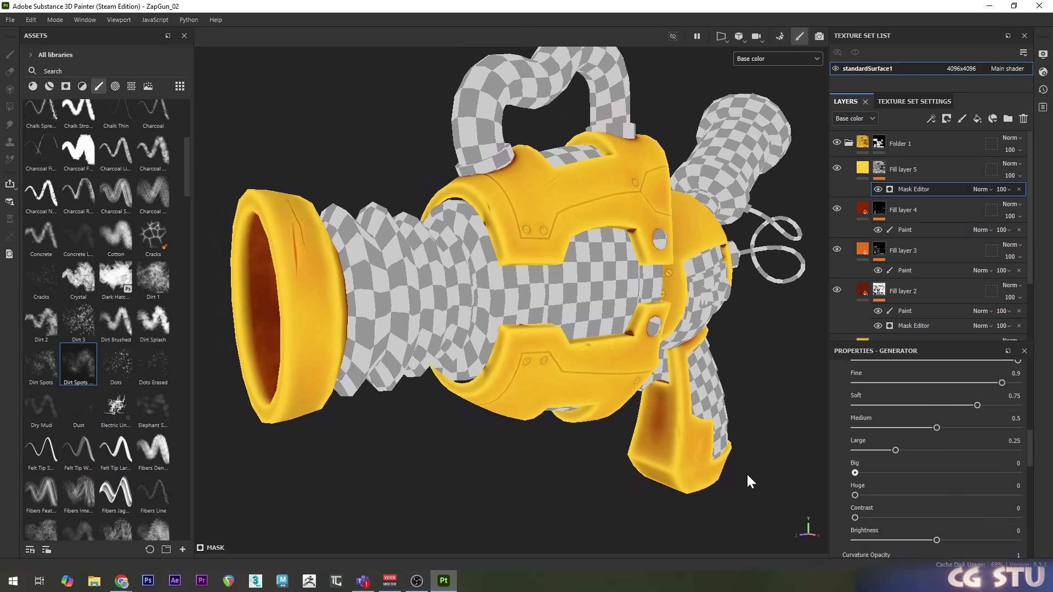
scroll(534, 250, "up", 5)
mouse_move(526, 257)
left_mouse_down("alt")
mouse_move(531, 285)
mouse_move(532, 263)
left_mouse_up("alt")
Add a paint effect to the yellow layer's mask and brush yellow highlights onto the upper body plate
right_click(953, 189)
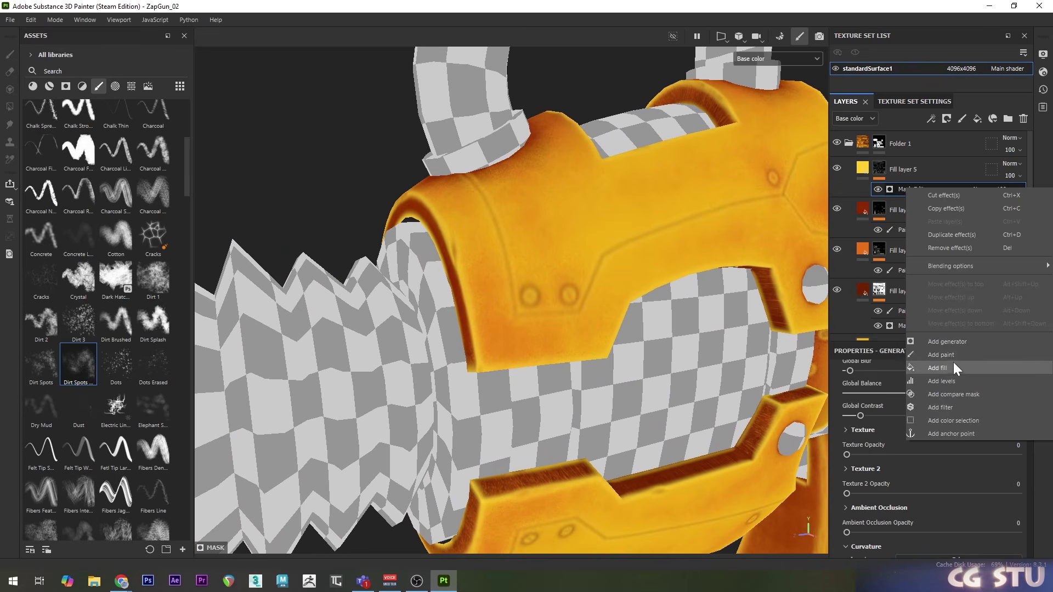
left_click(948, 356)
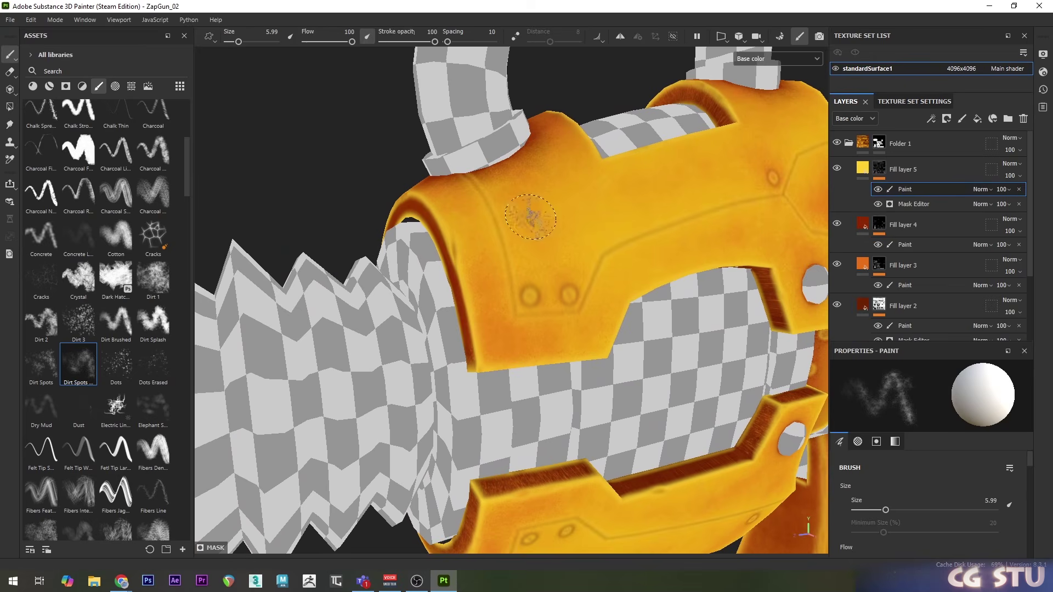
left_click_drag(531, 218, 514, 220, "alt")
key("bracketleft")
key("bracketleft")
mouse_move(487, 285)
left_mouse_down("alt")
mouse_move(573, 253)
mouse_move(468, 205)
left_mouse_up("alt")
key("bracketright")
key("bracketright")
left_click(467, 206)
Brush yellow highlights over the lower body plate with symmetry enabled
mouse_move(421, 178)
left_mouse_down("alt")
mouse_move(660, 180)
mouse_move(420, 305)
left_mouse_up("alt")
key("bracketleft")
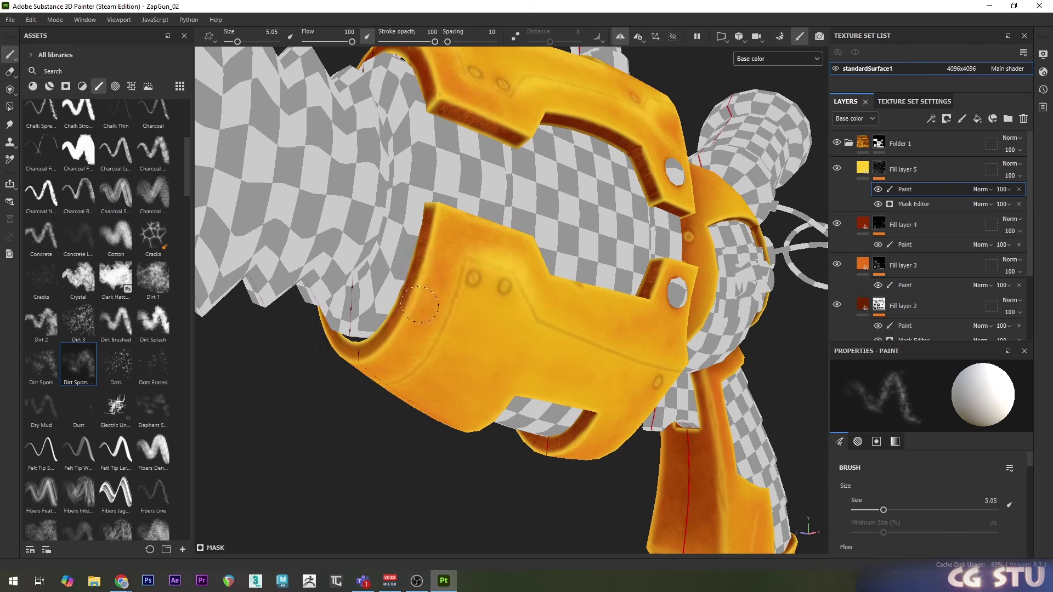
left_click_drag(507, 437, 588, 443, "alt")
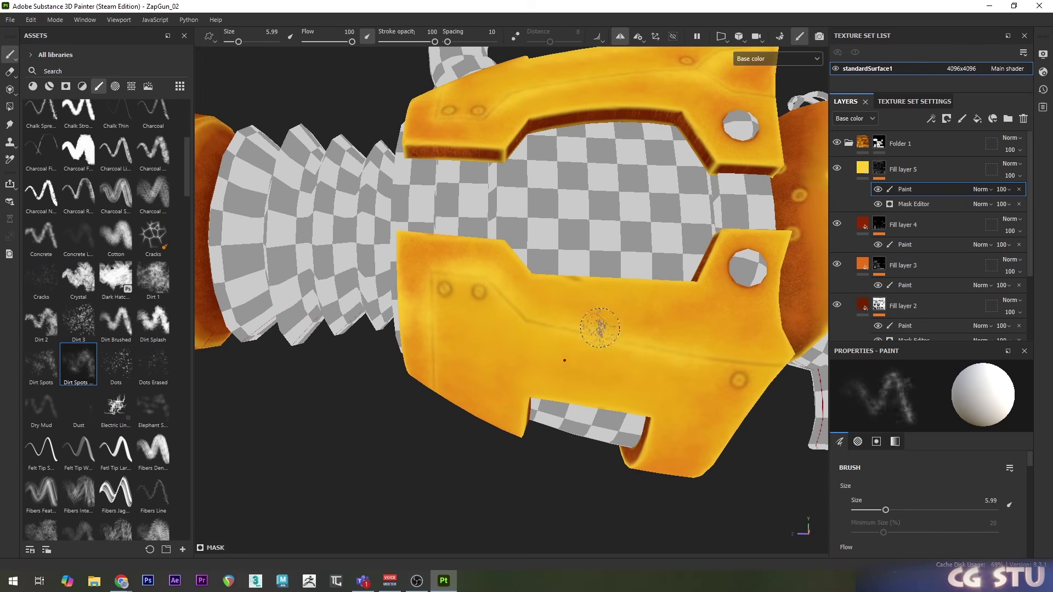
Add a black, color-only fill layer above Fill layer 5 and give it a black mask
left_click(873, 168)
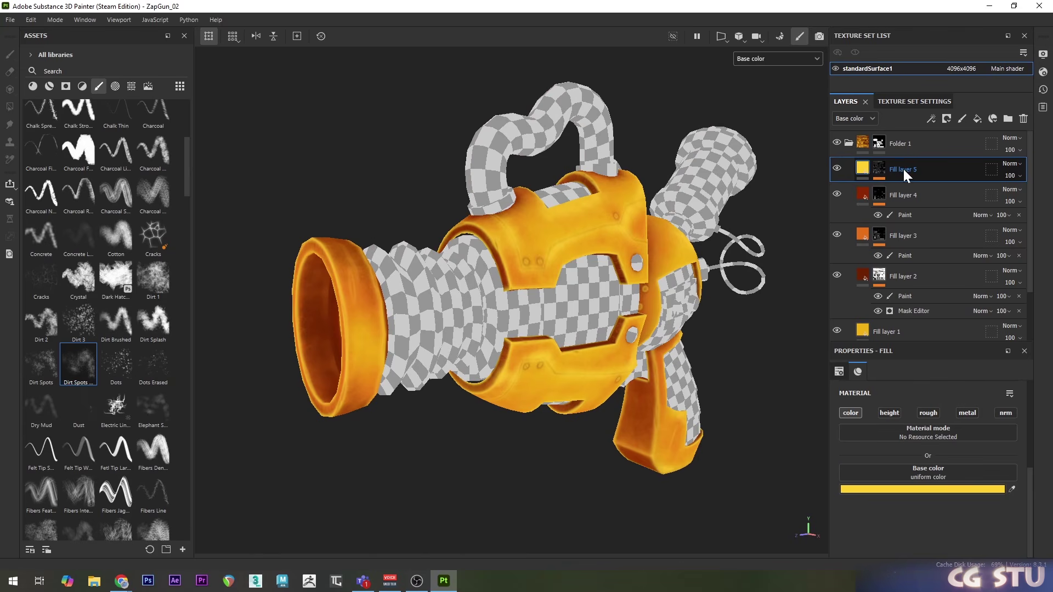
left_click(977, 119)
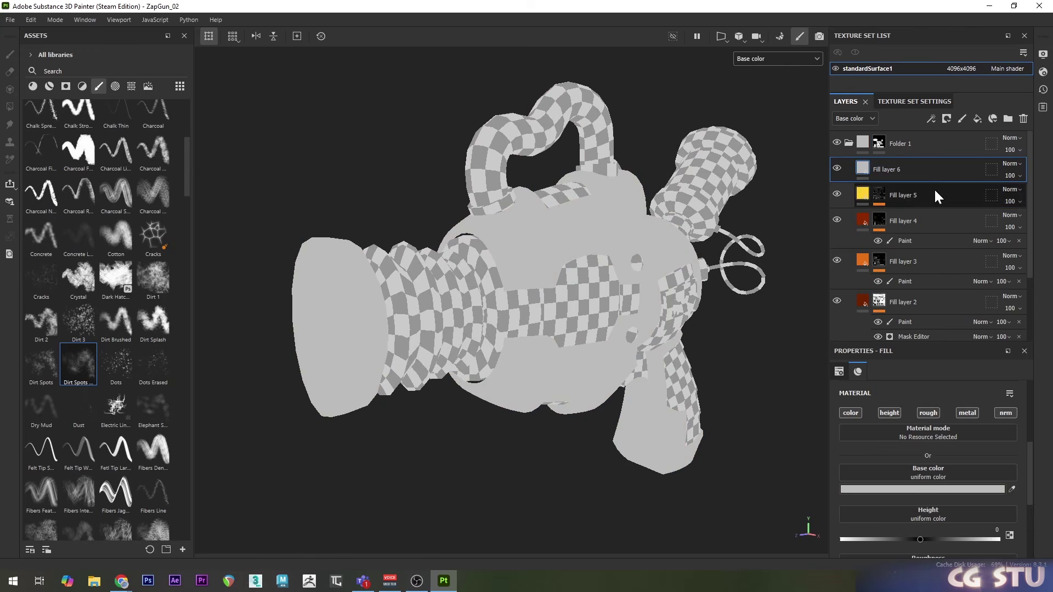
left_click(899, 414)
right_click(863, 167)
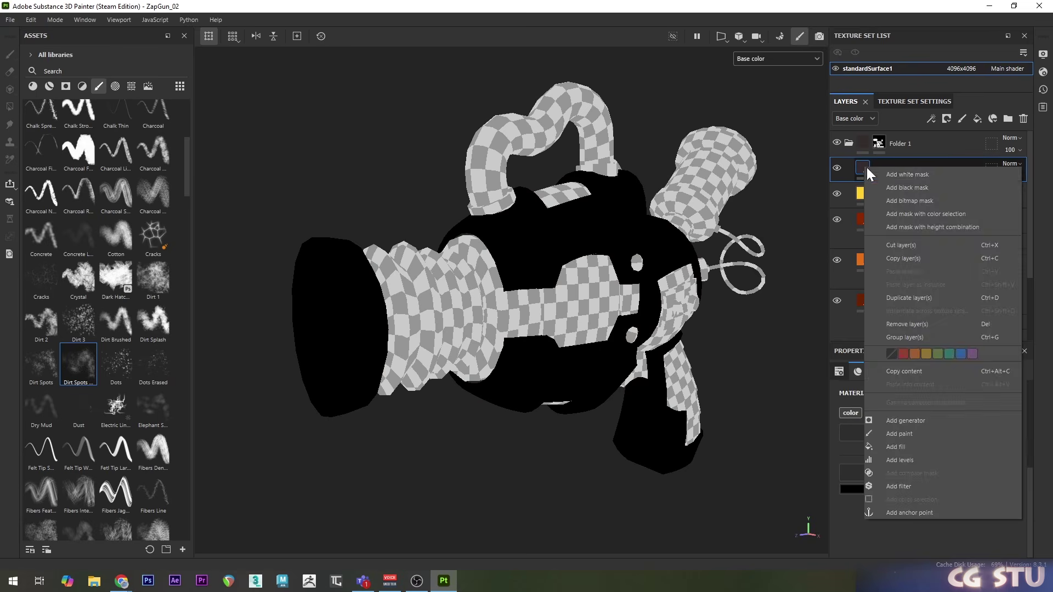
left_click(910, 186)
Add a Mask Editor generator to the black layer's mask, set its curvature mode to Cavities and slightly raise the Global Balance
right_click(879, 167)
left_click(955, 410)
left_click(948, 425)
left_click(937, 432)
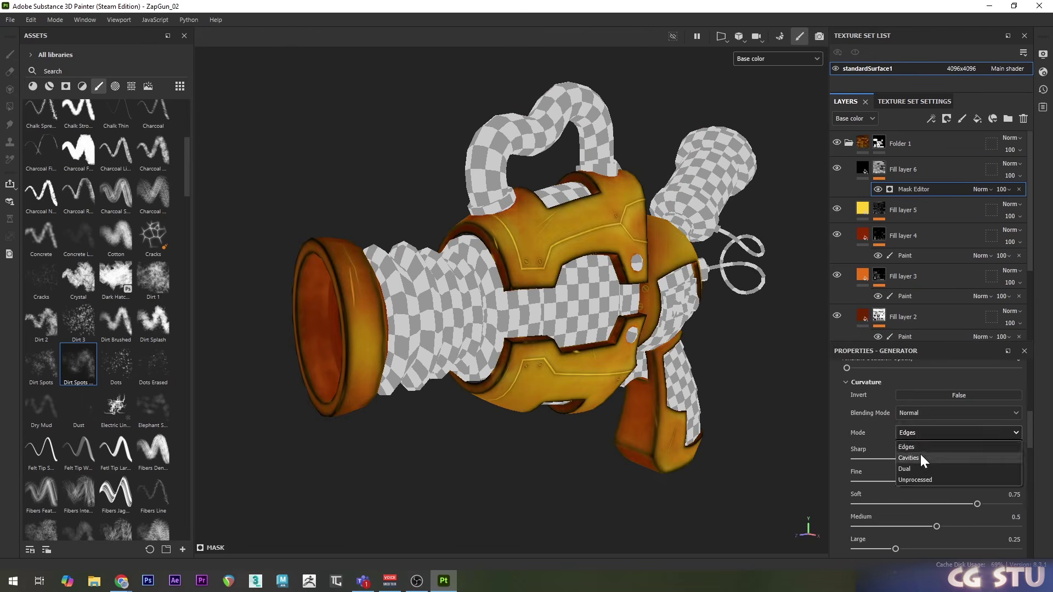
left_click(920, 455)
scroll(547, 313, "up", 5)
scroll(843, 495, "down", 2)
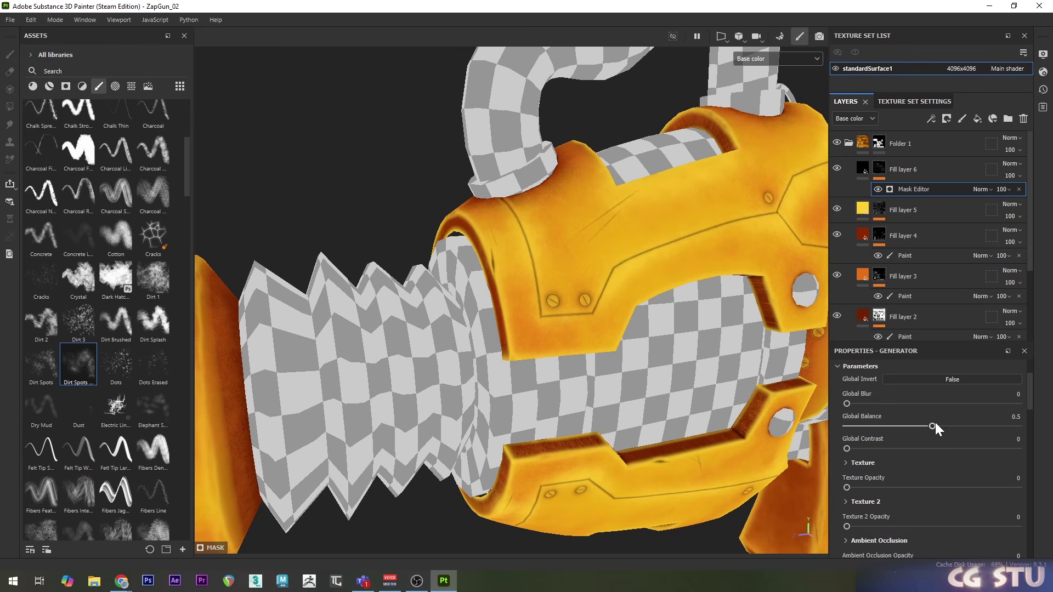
left_click_drag(932, 425, 945, 425)
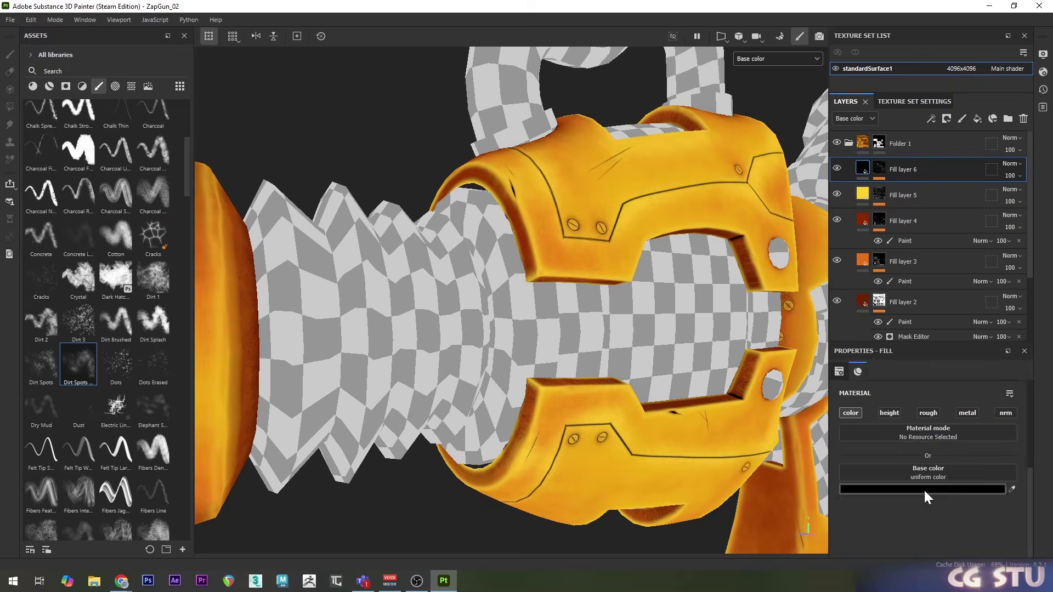
Change Fill layer 6's base color from black to reddish brown and check the gun in Material view under rotated lighting
left_click(923, 488)
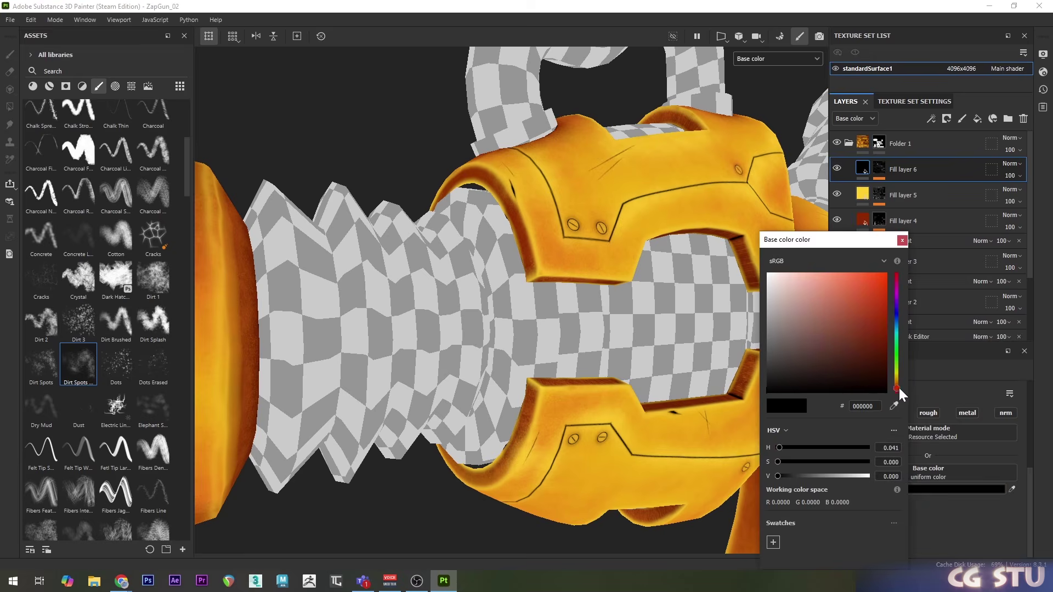
left_click(863, 338)
scroll(587, 265, "up", 3)
left_click_drag(867, 340, 870, 352)
left_click_drag(897, 389, 896, 387)
left_click_drag(874, 348, 876, 330)
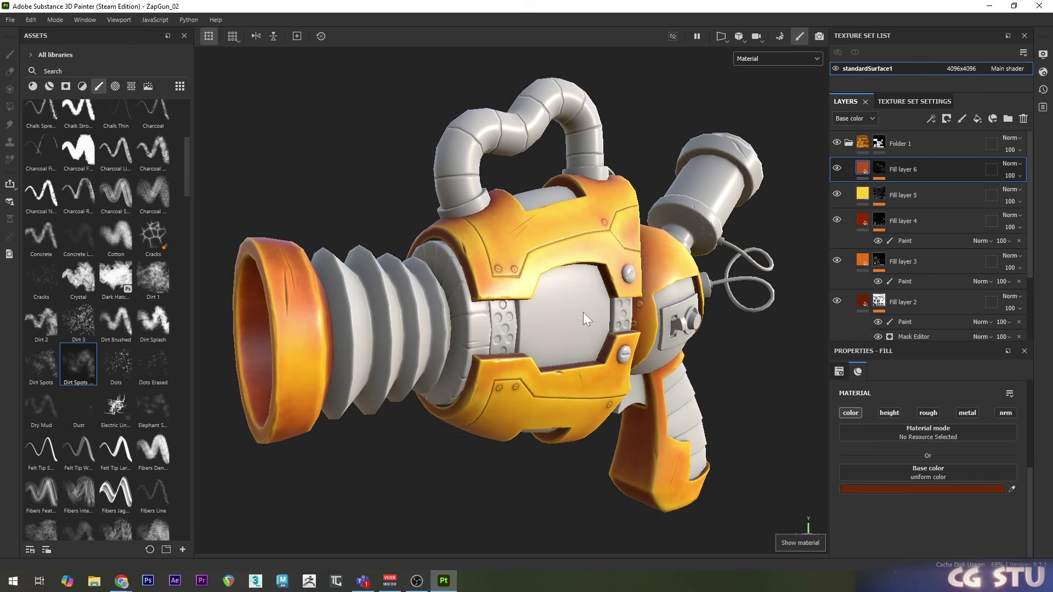
mouse_move(583, 311)
right_mouse_down("shift")
mouse_move(605, 285)
mouse_move(583, 305)
right_mouse_up("shift")
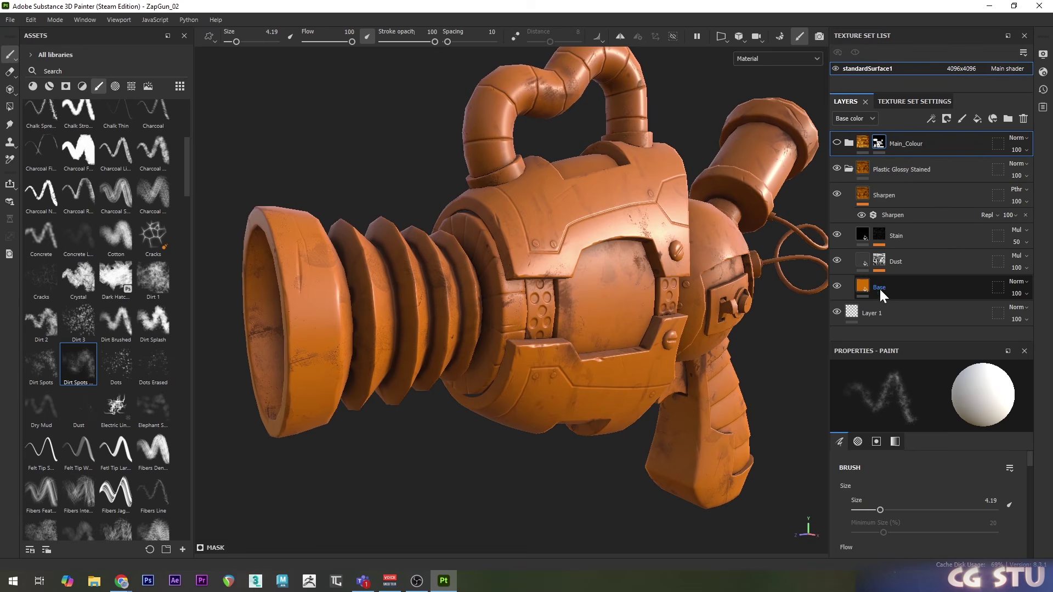
Paste a copy of the Main_Colour folder above Base inside Plastic Glossy Stained, showing the copy and hiding Base
right_click(881, 284)
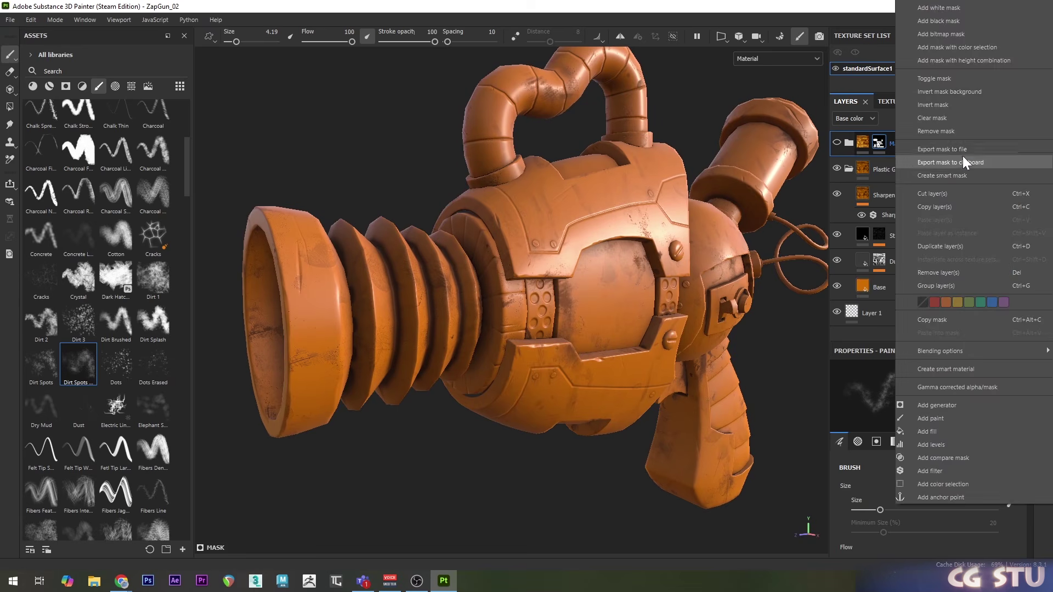
left_click(952, 207)
left_click(898, 281)
right_click(898, 282)
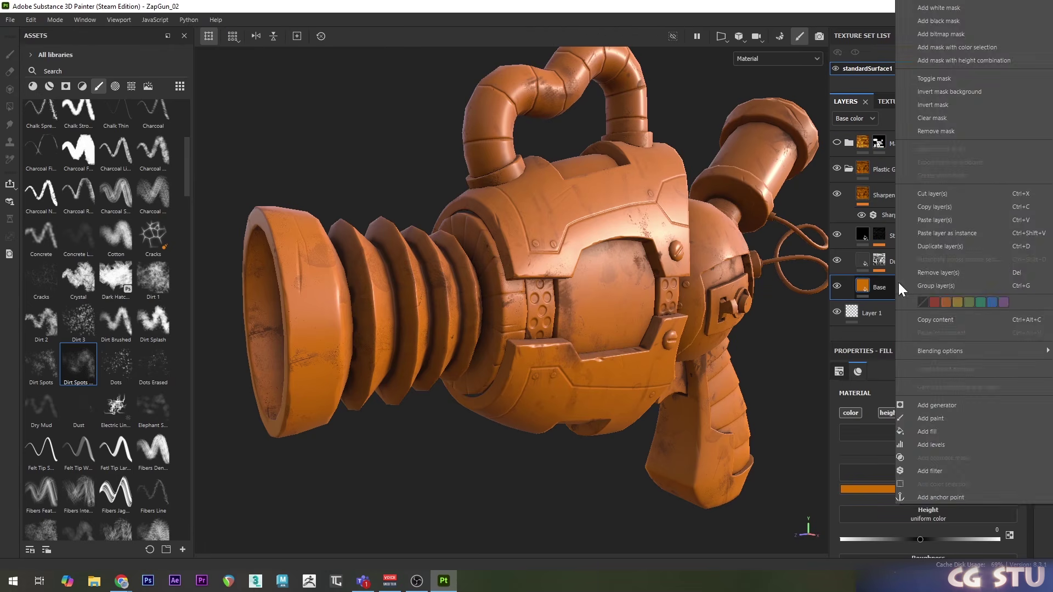
left_click(959, 249)
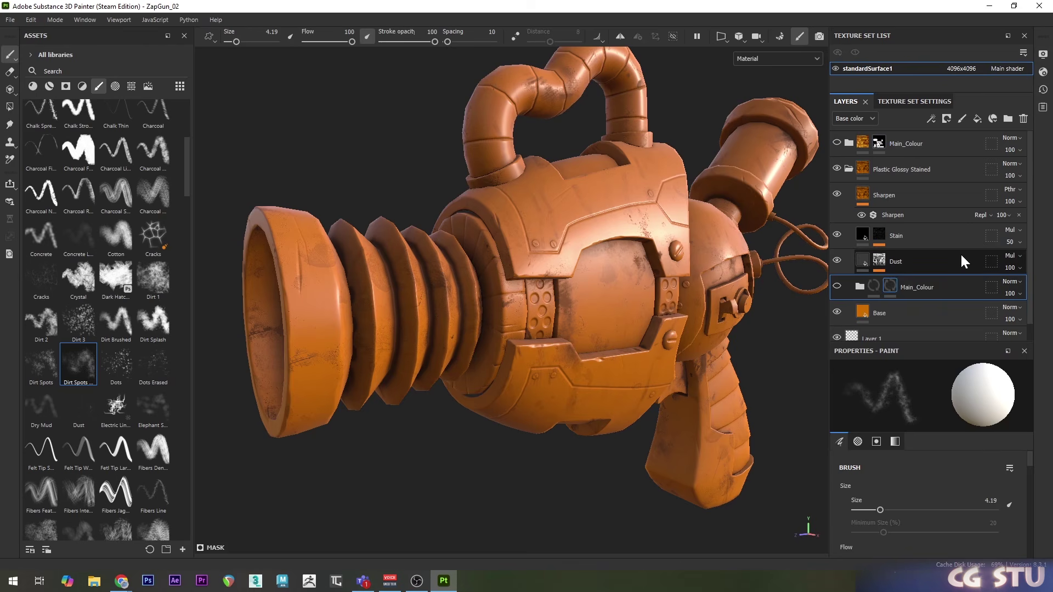
left_click(837, 285)
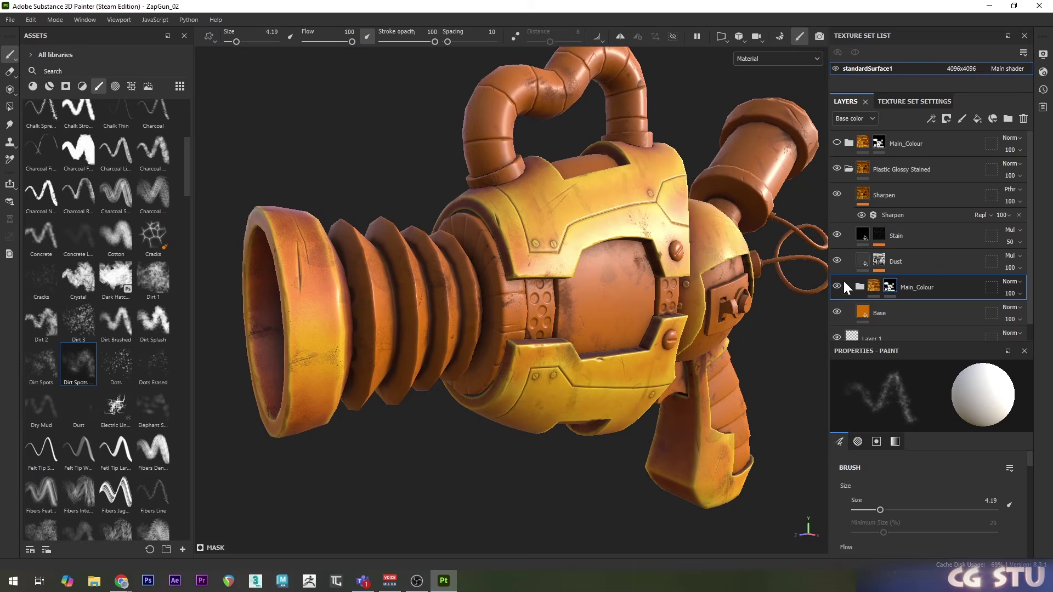
left_click(836, 311)
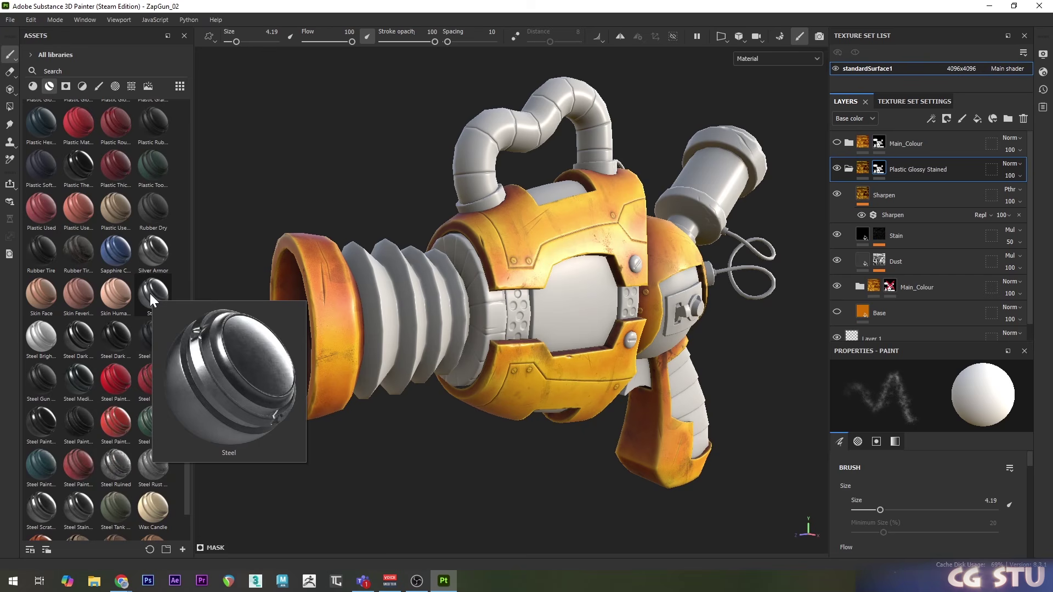
Add the Steel smart material beneath the copied Main_Colour folder and select Fill layer 1
left_click_drag(153, 294, 893, 307)
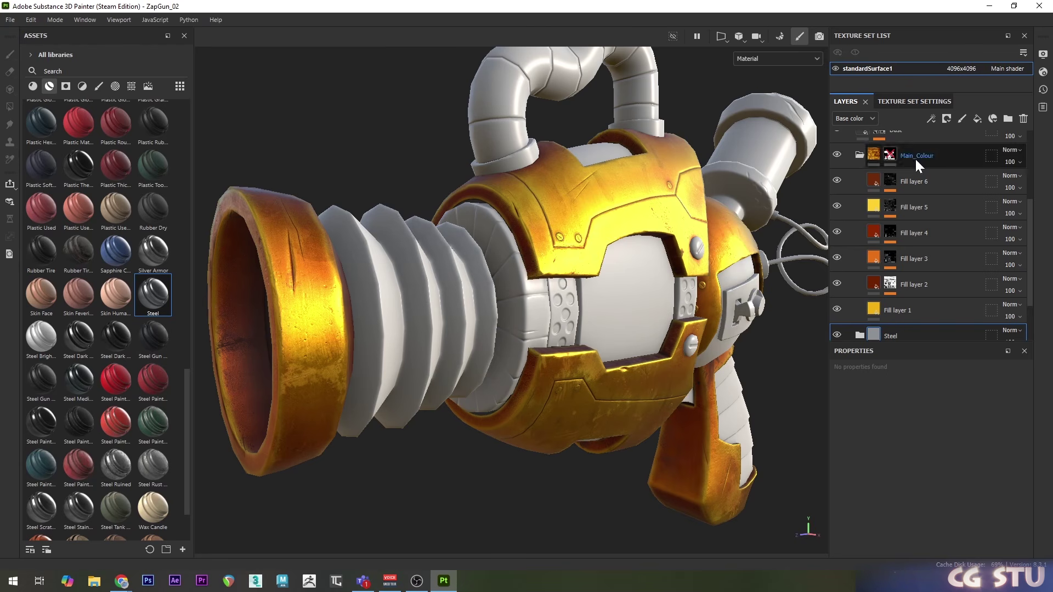
left_click(876, 309)
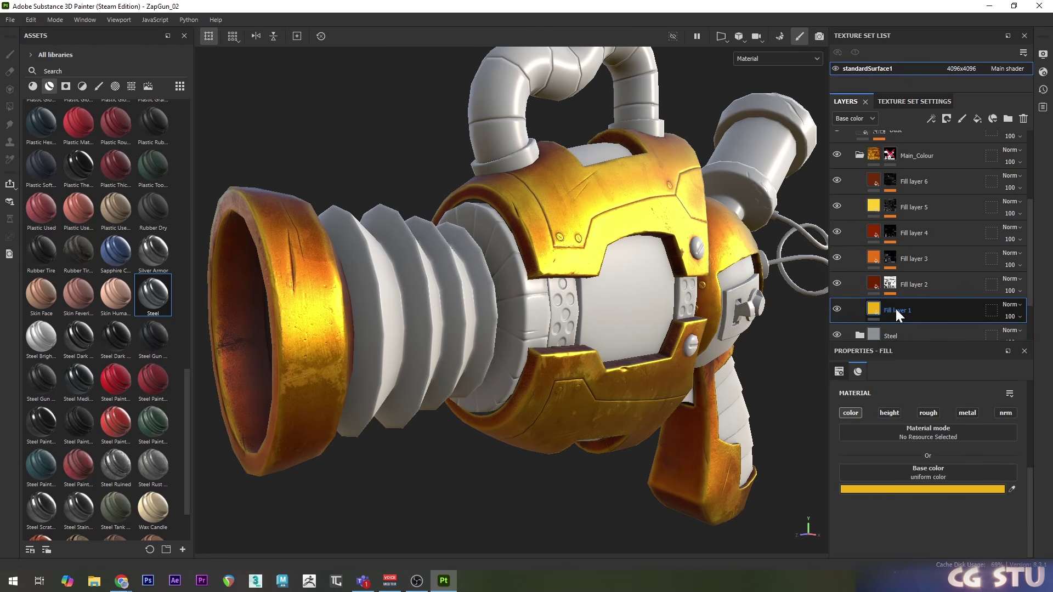
Enable the metallic channel on Fill layer 1 in the Main_Colour folder with a value of 0
left_click(966, 413)
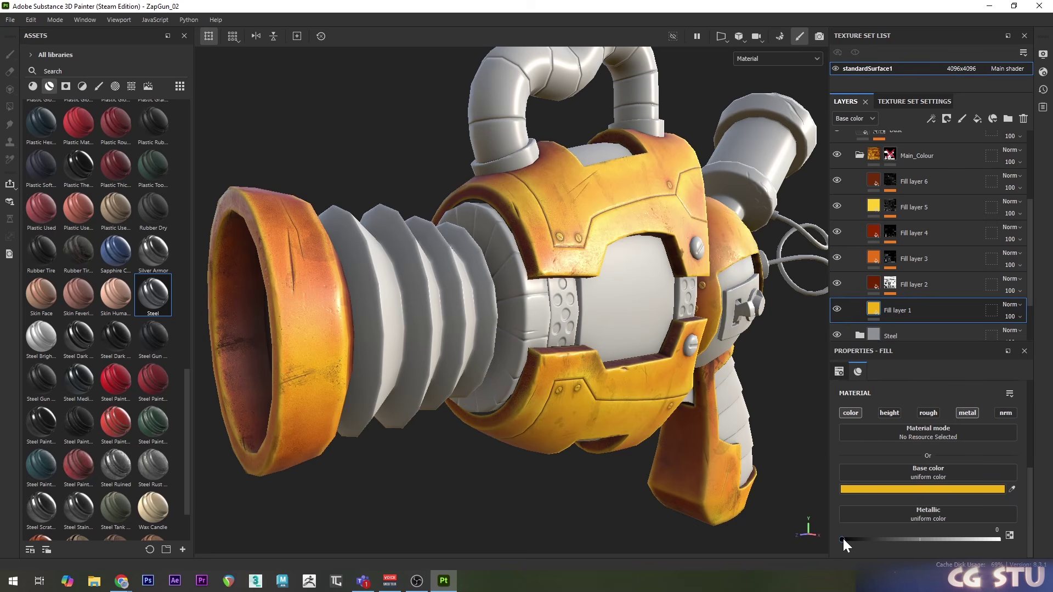
scroll(651, 269, "up", 2)
left_click_drag(651, 270, 582, 292, "alt")
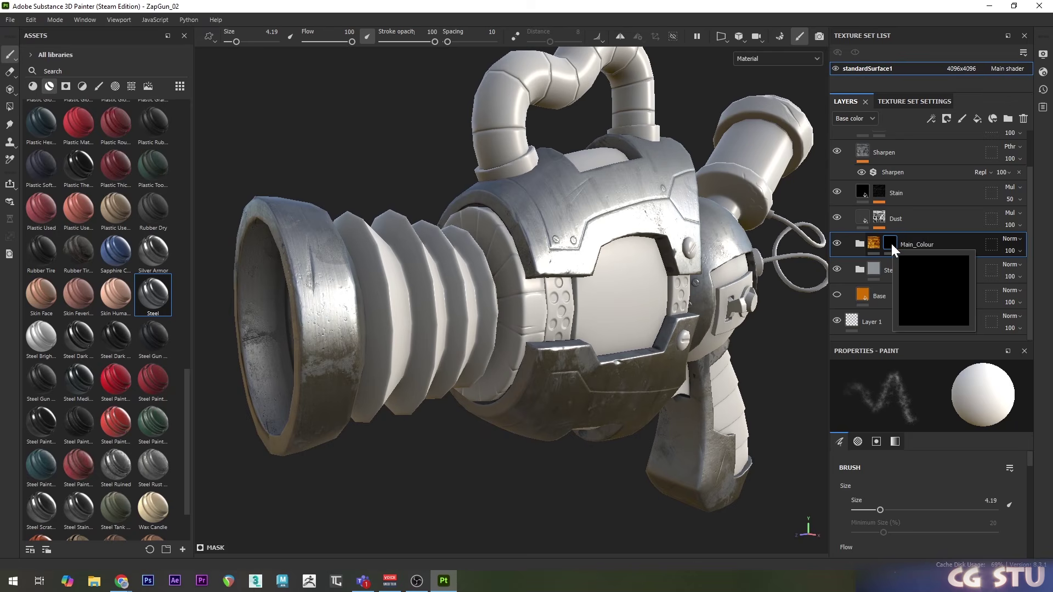
Add a Metal Edge Wear generator to the Main_Colour folder's black mask, invert it and set Wear Level to about 0.55
right_click(890, 241)
left_click(946, 344)
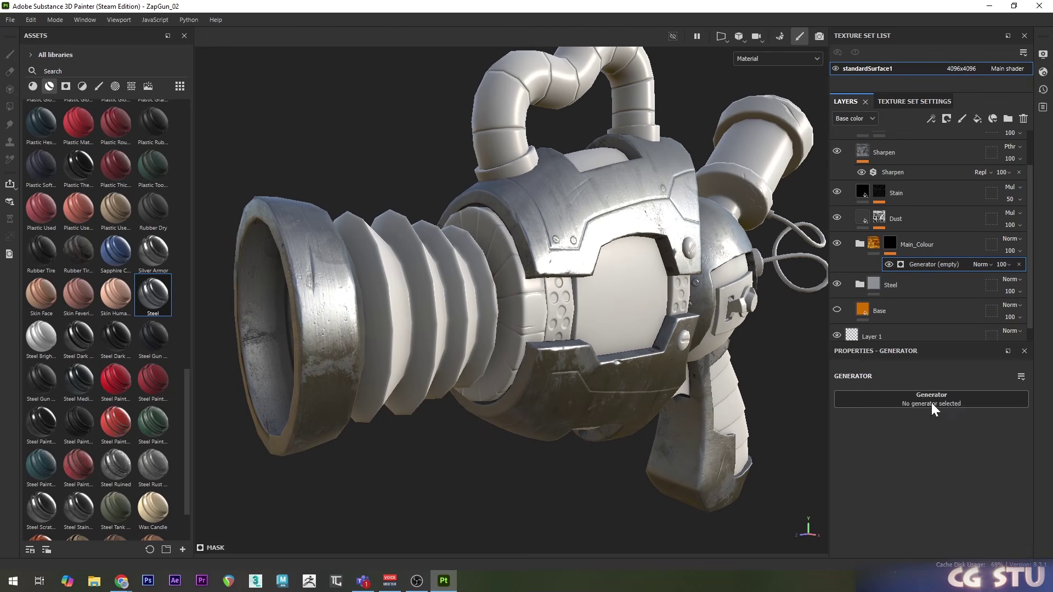
left_click(931, 402)
left_click(996, 504)
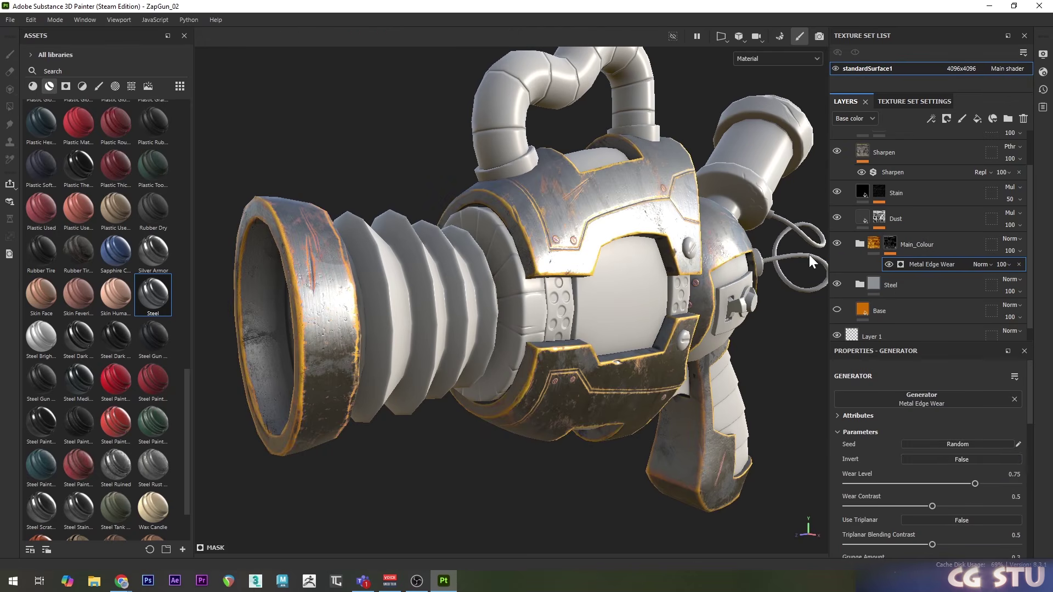
left_click(948, 459)
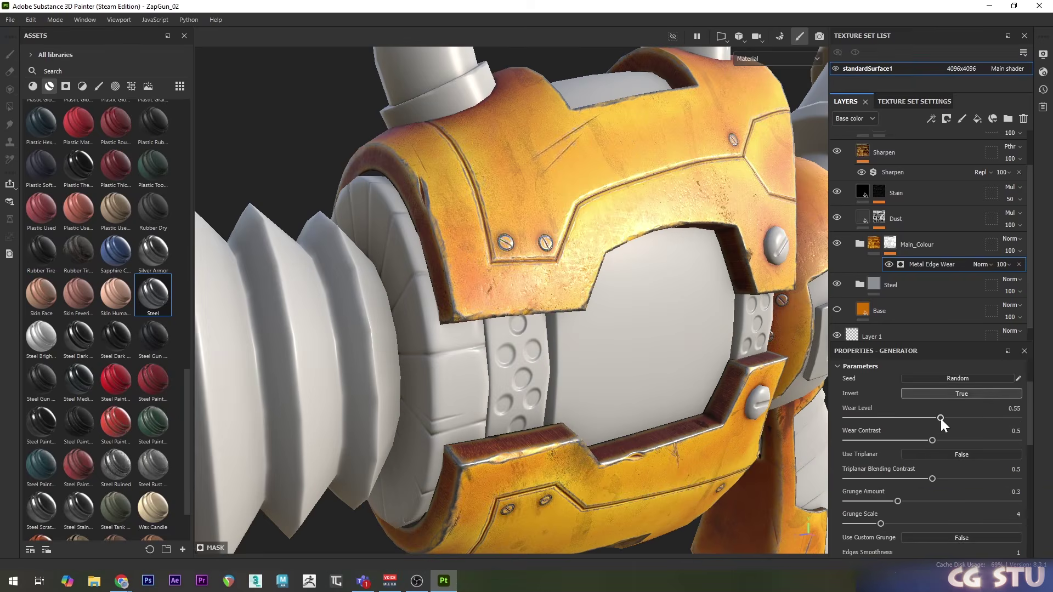
scroll(939, 419, "down", 5)
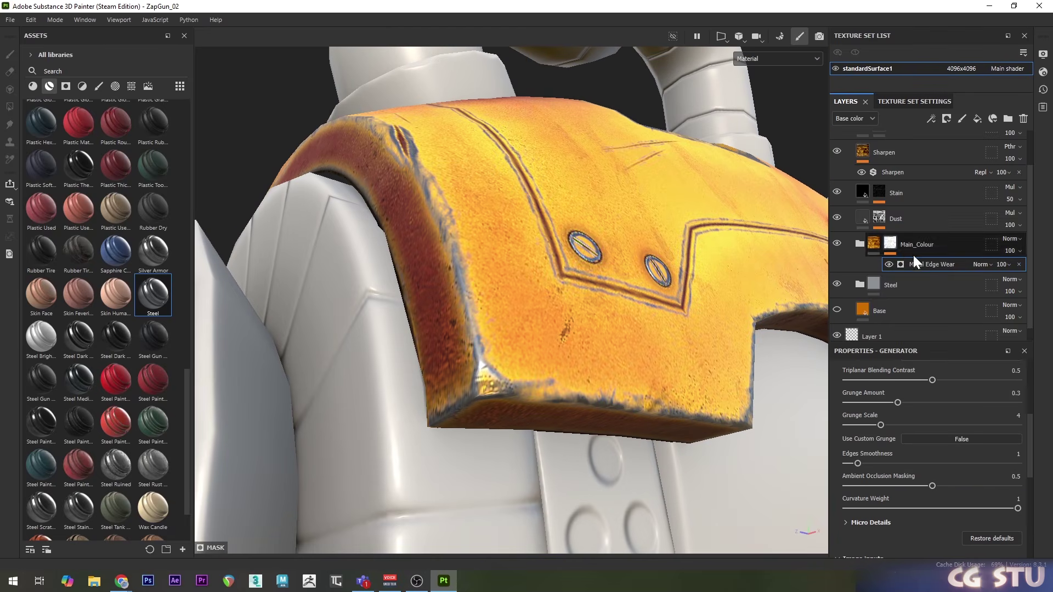
Add a paint effect above Metal Edge Wear in the mask and paint a chipped steel patch on the upper panel's corner
right_click(912, 262)
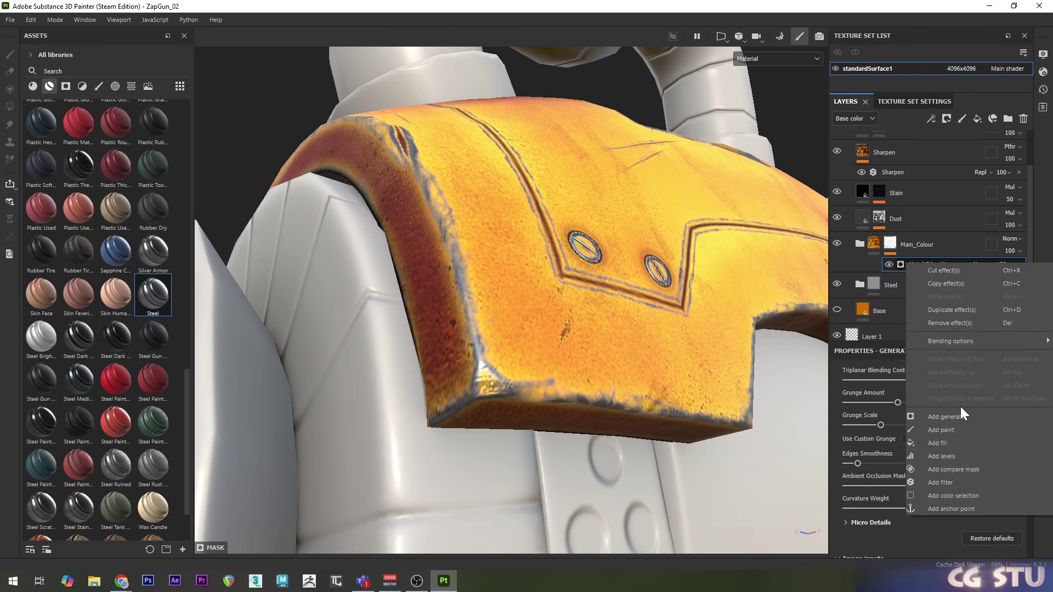
left_click(940, 430)
left_click_drag(481, 388, 487, 389)
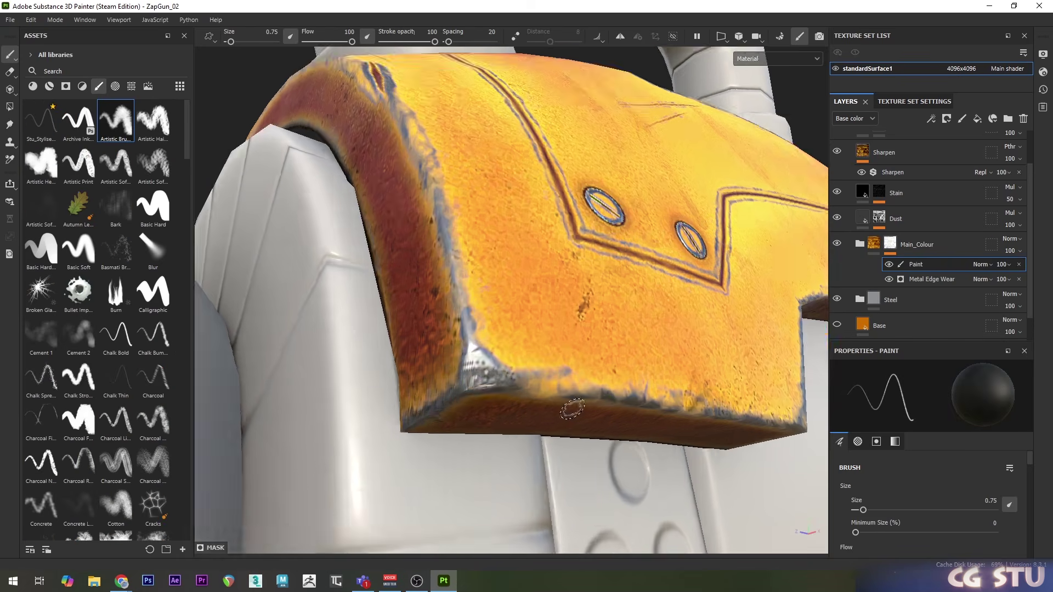
Paint white in the mask with a brush size of about 2.16 to restore the yellow along the panel groove around the two screws
left_click_drag(518, 145, 553, 261)
left_click_drag(551, 260, 555, 351)
left_click_drag(554, 350, 661, 359)
left_click_drag(674, 211, 575, 329)
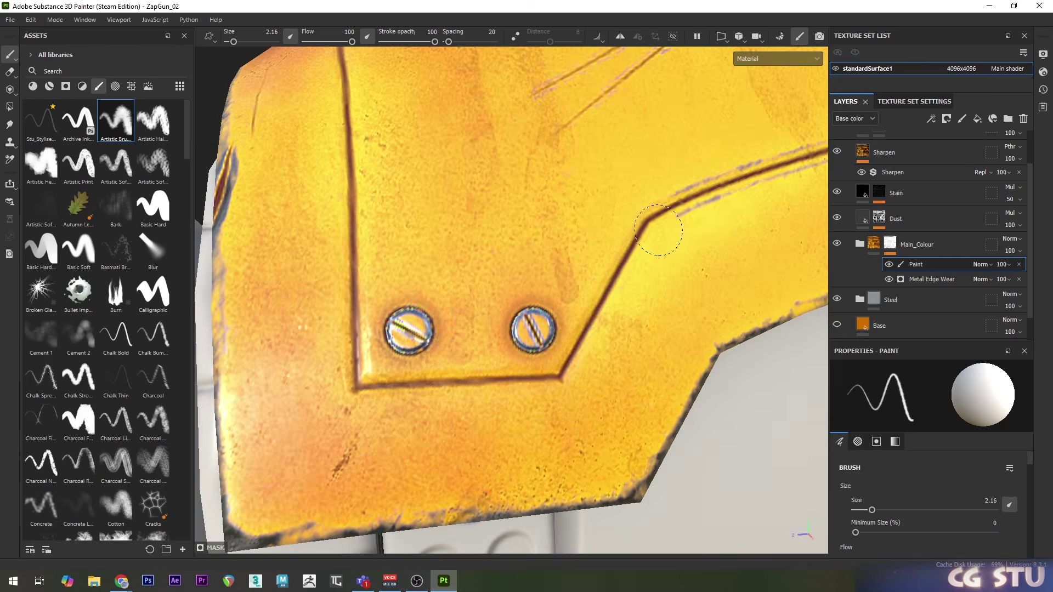
Paint black in the mask with a 0.75 brush to widen the bare-metal wear along the yellow panel's lower edge
left_click_drag(705, 238, 550, 266)
left_click_drag(568, 338, 679, 336)
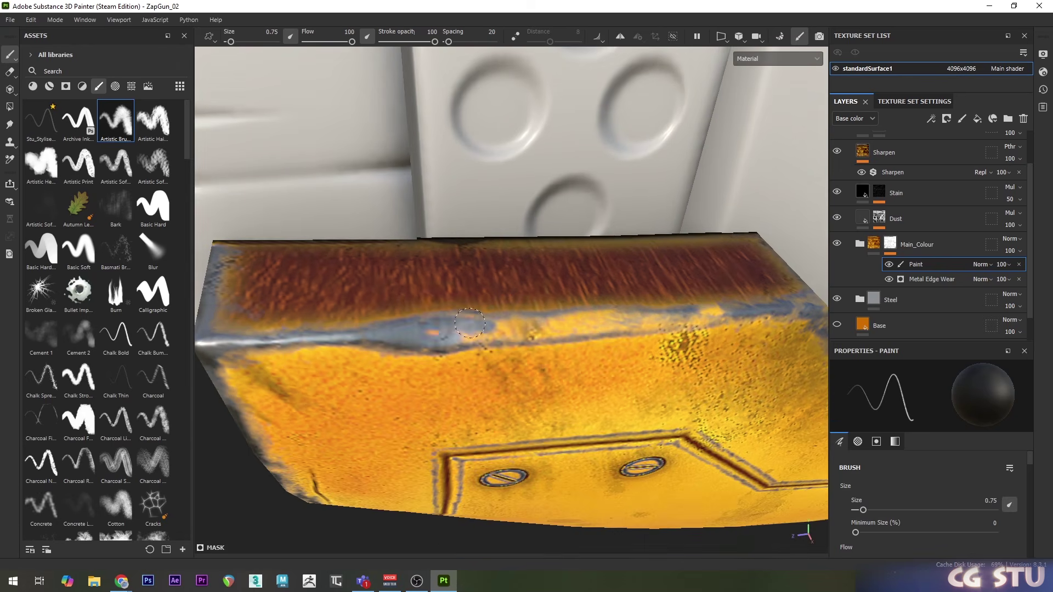
mouse_move(439, 318)
left_mouse_down()
mouse_move(625, 326)
mouse_move(517, 337)
left_mouse_up()
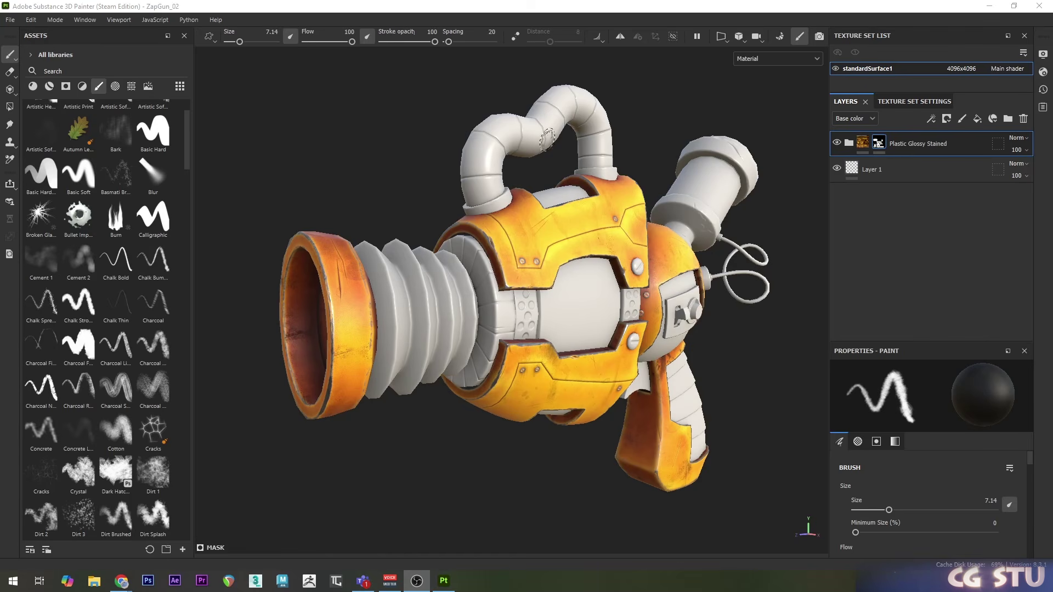
Add the Steel Stained smart material at the top of the layer stack, above Plastic Glossy Stained
left_click(49, 86)
scroll(127, 307, "down", 10)
left_click_drag(80, 432, 891, 131)
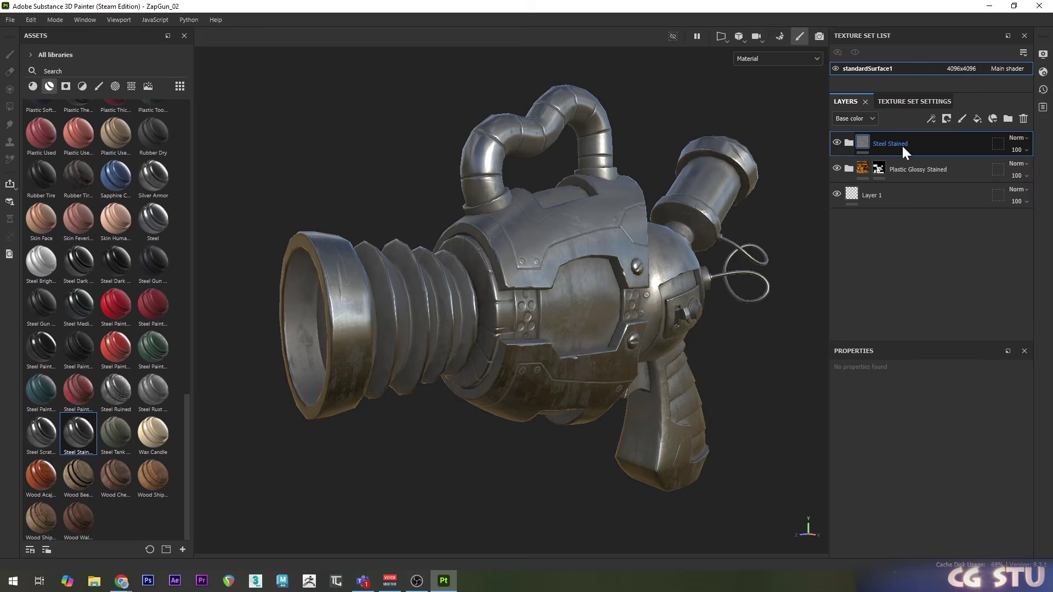
Mask Steel Stained with a color selection that picks the yellow ID color of the small screws
scroll(547, 278, "up", 5)
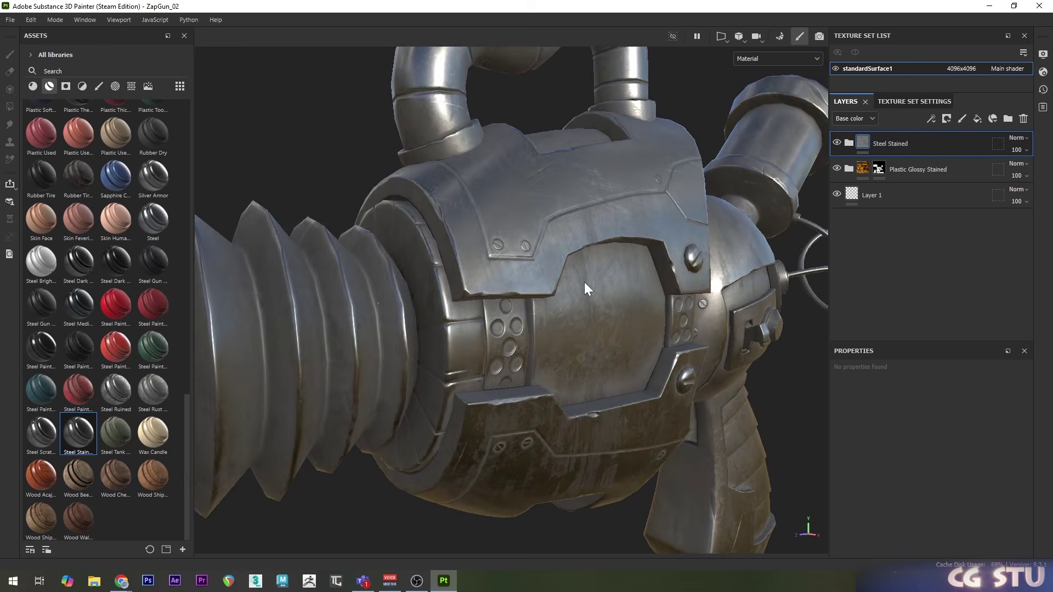
right_click(863, 142)
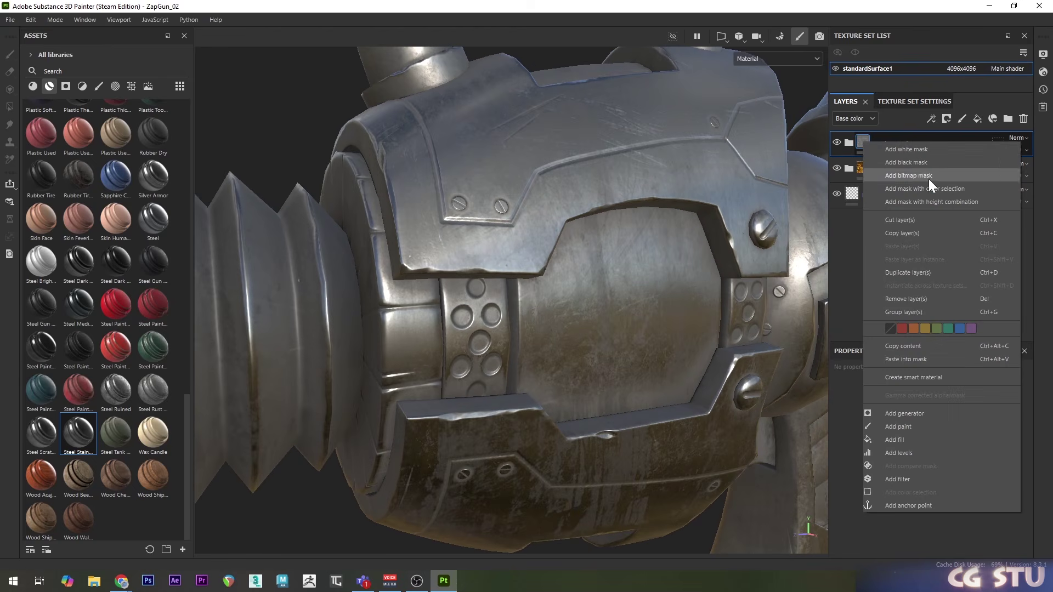
left_click(973, 188)
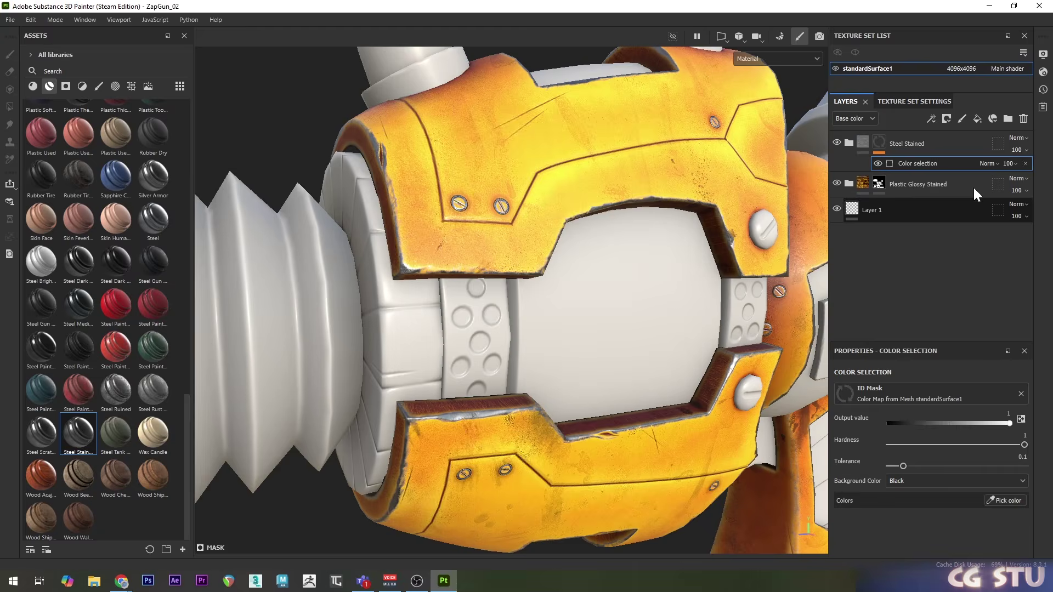
left_click(1001, 499)
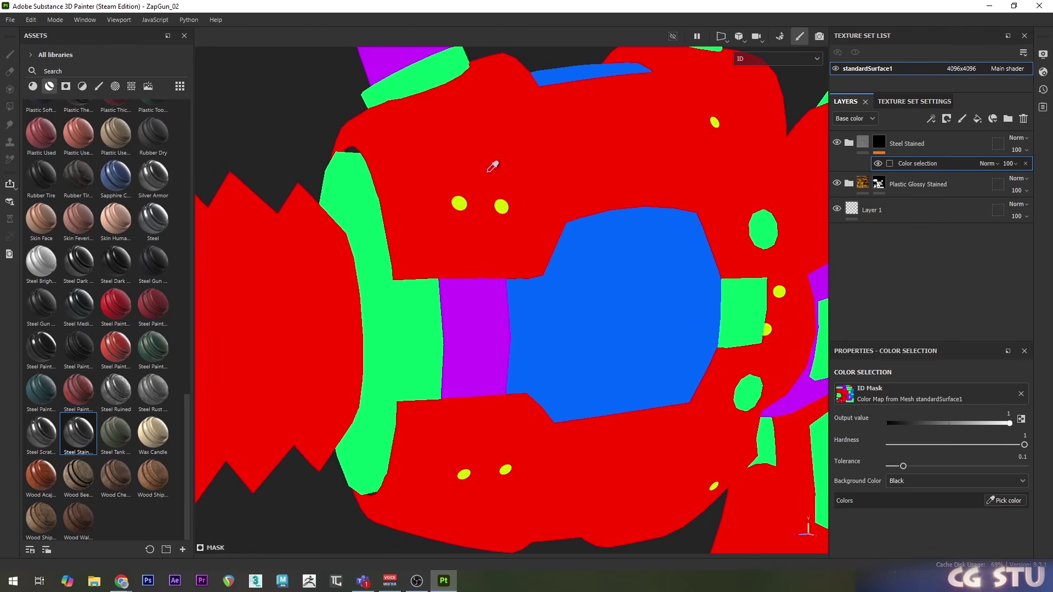
left_click(461, 202)
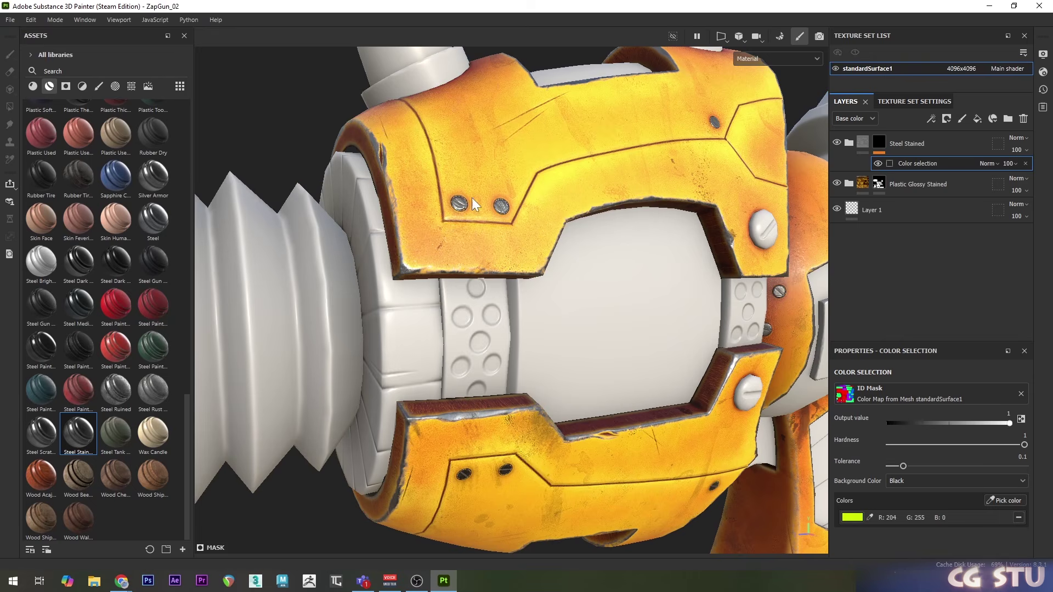
Rename Steel Stained to screws and polygon-fill the two large round screws in a new paint effect on its mask
scroll(630, 270, "down", 3)
left_click_drag(633, 278, 595, 265, "alt")
middle_click_drag(653, 269, 494, 279, "alt")
scroll(649, 303, "up", 5)
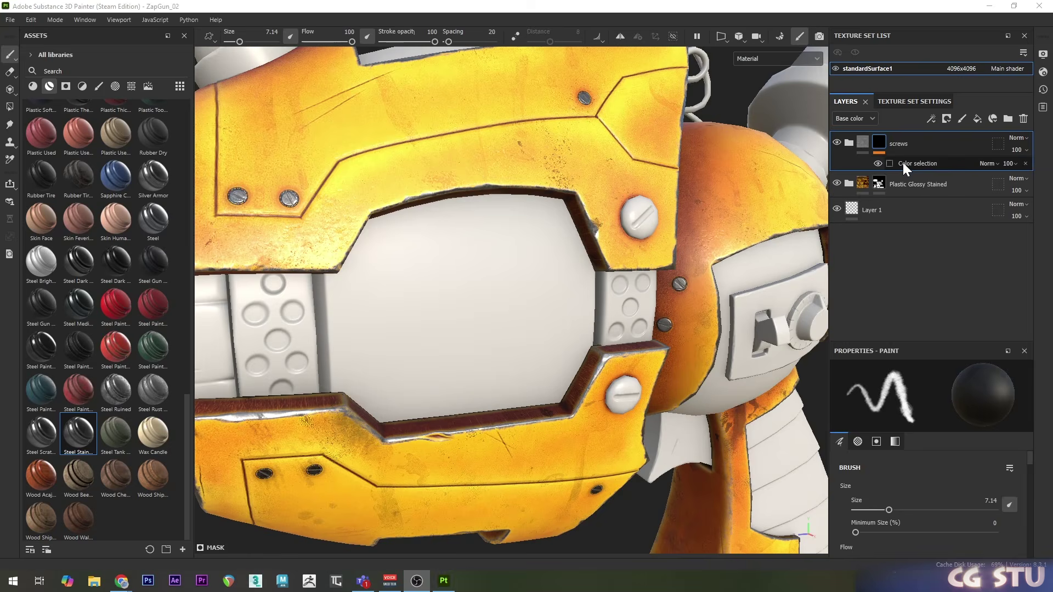
right_click(902, 162)
left_click(956, 311)
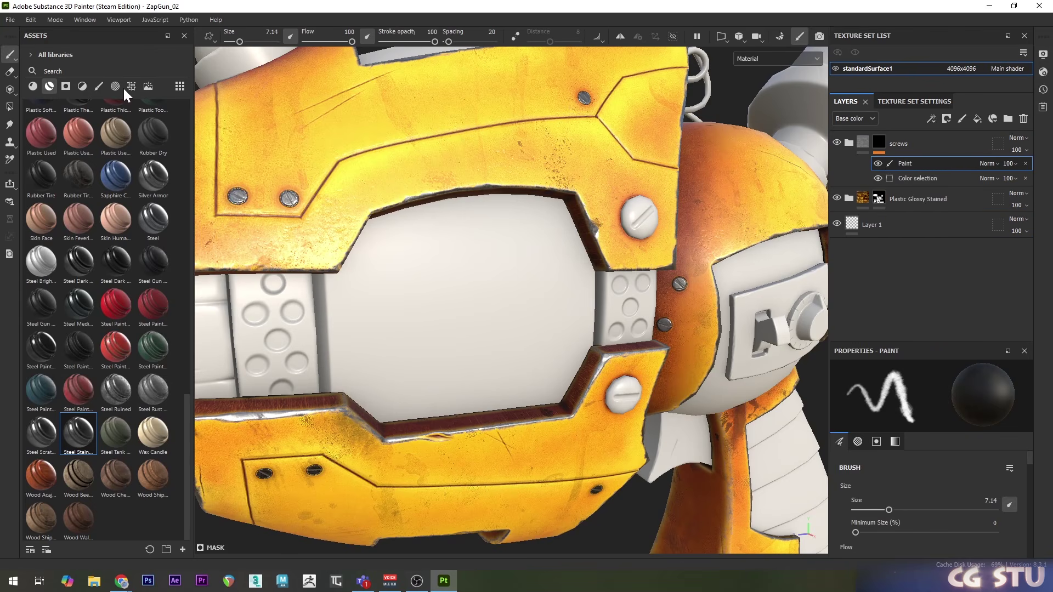
left_click(11, 110)
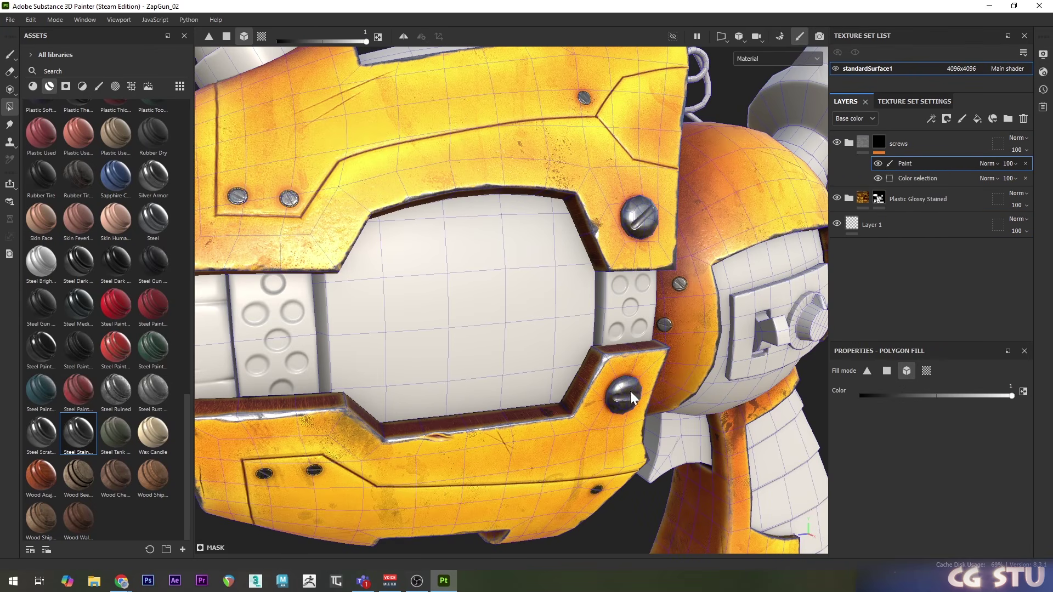
Add the Steel Rough material as a new layer above the screws folder
scroll(559, 271, "down", 5)
key("1")
left_click_drag(559, 271, 657, 317, "alt")
middle_click_drag(657, 317, 667, 318, "alt")
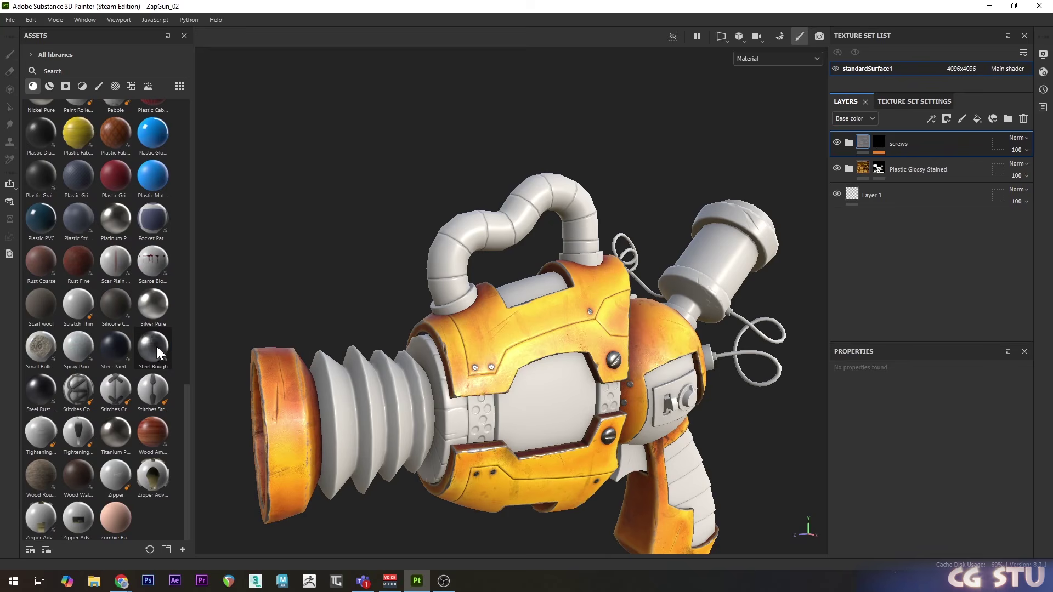
left_click_drag(153, 349, 884, 133)
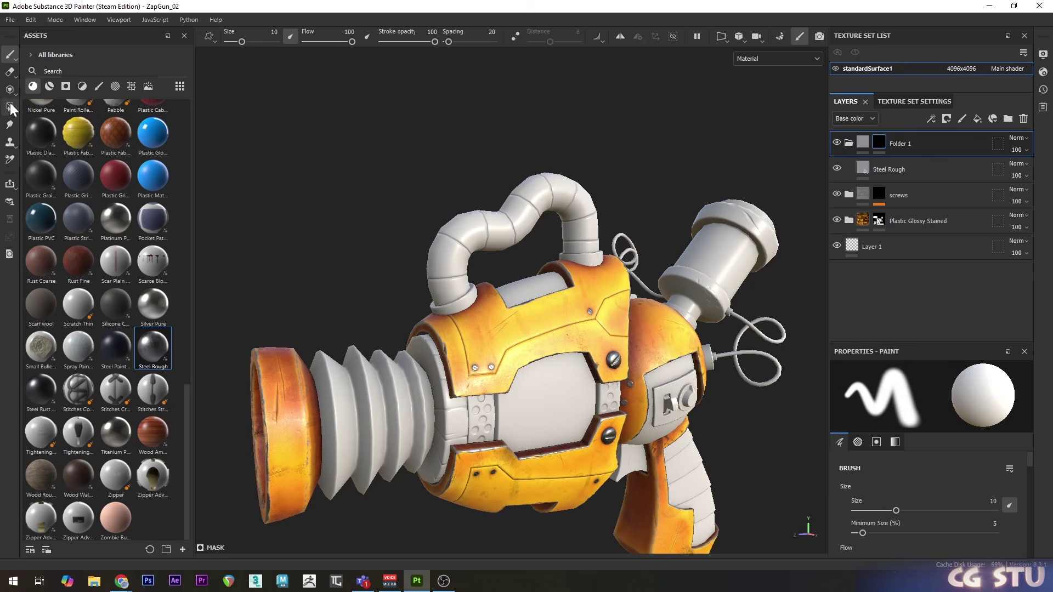
Put Steel Rough in a folder with a black mask and polygon-fill the top handle tube into that mask
key("4")
left_click(512, 220)
key("1")
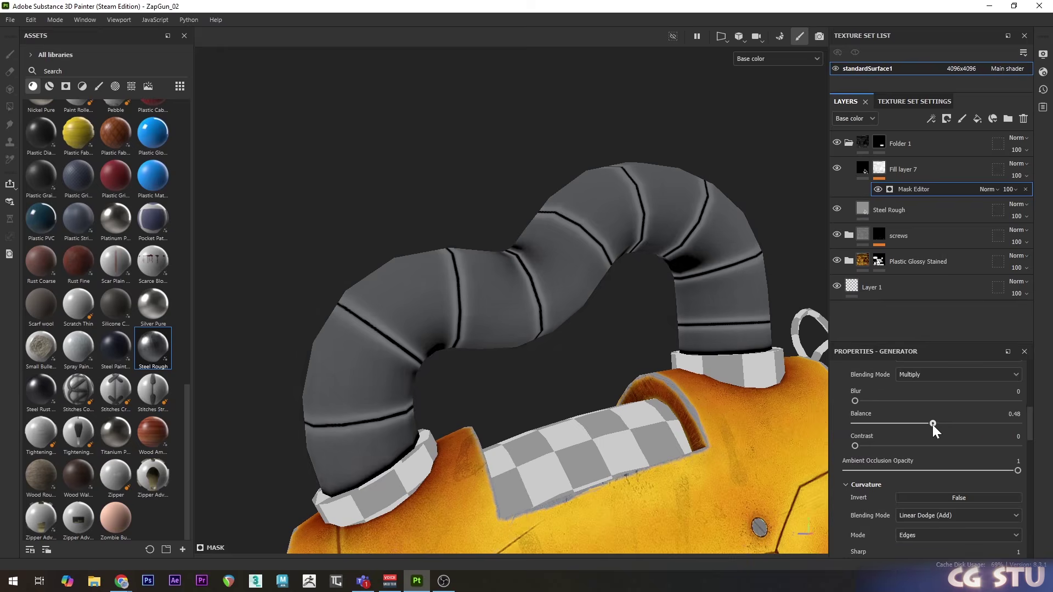
Change Fill layer 7's base color to dark navy and add a white fill layer with a Mask Editor above it
left_click(863, 168)
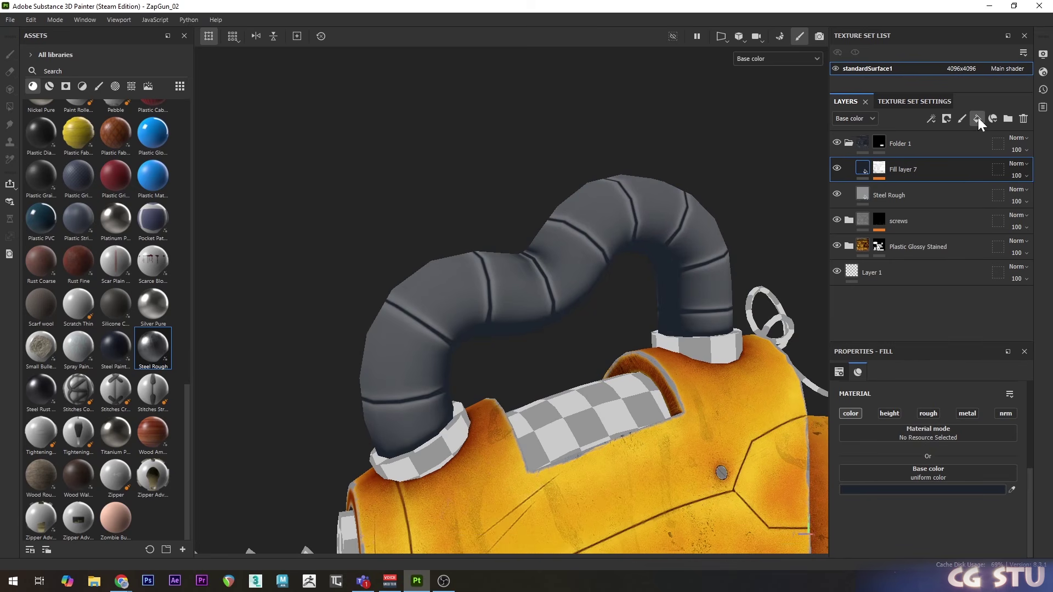
left_click(977, 119)
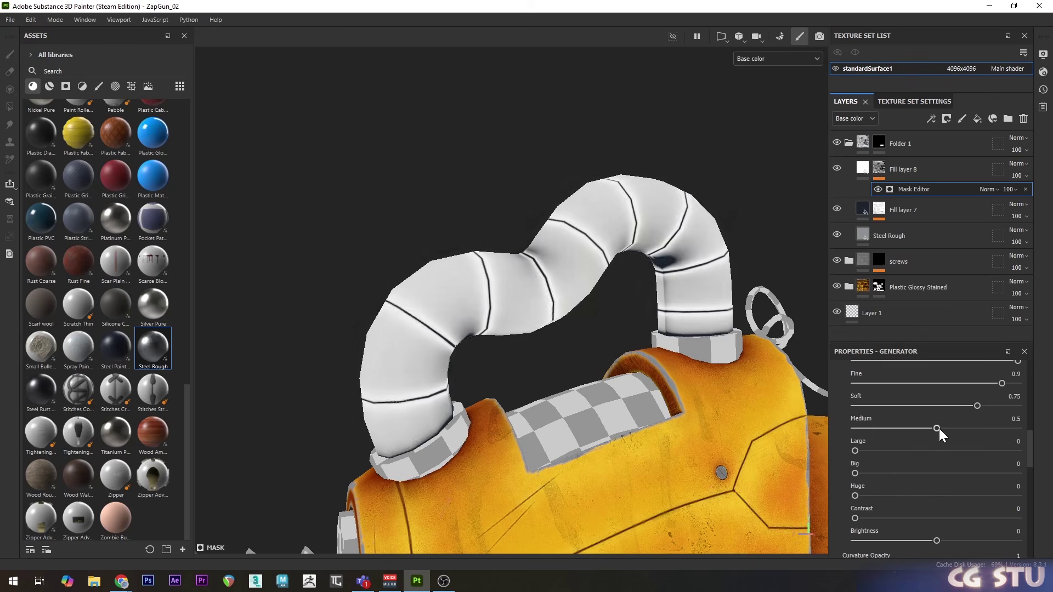
Tighten the white layer's Mask Editor to thin edge highlights by setting curvature Soft and Medium to 0 and lowering Fine
left_click_drag(939, 429, 986, 448)
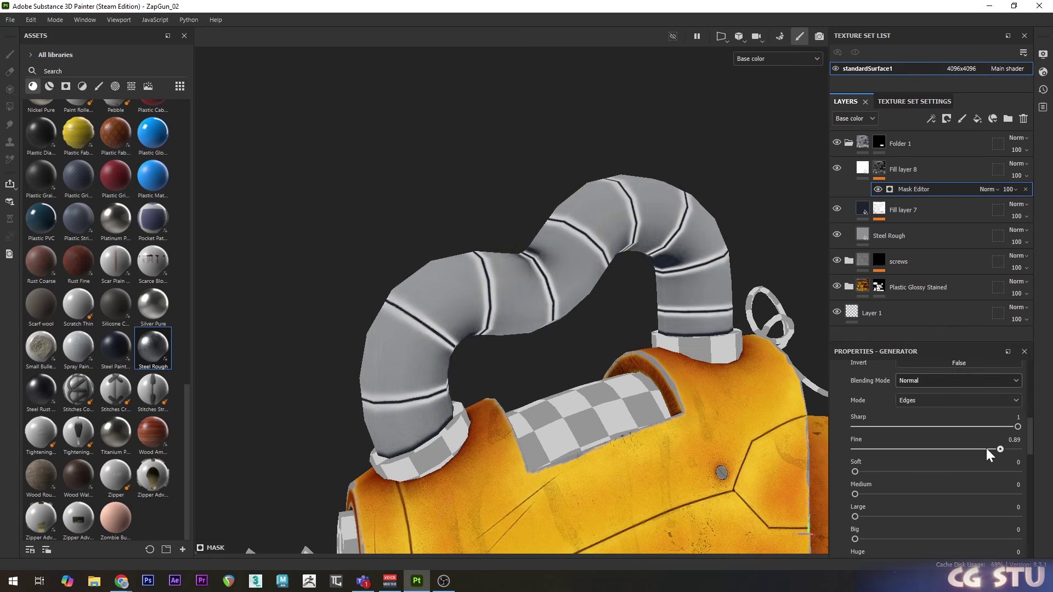
scroll(976, 455, "up", 5)
left_click_drag(848, 438, 857, 437)
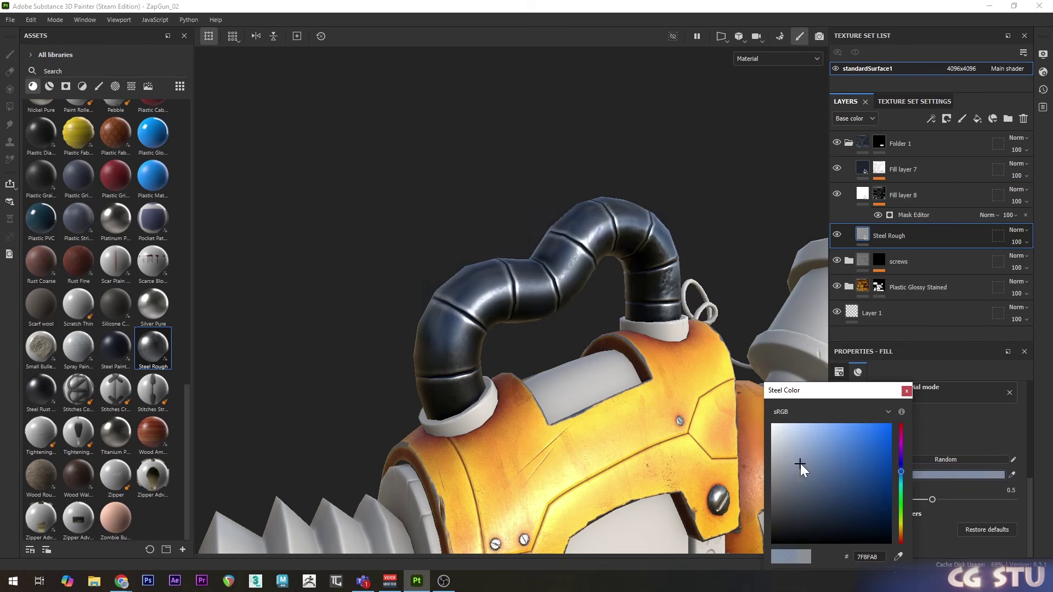
Shift Steel Rough's steel color to a greyer blue and set its Steel Roughness to 0.56
mouse_move(800, 462)
left_mouse_down()
mouse_move(789, 450)
mouse_move(785, 469)
left_mouse_up()
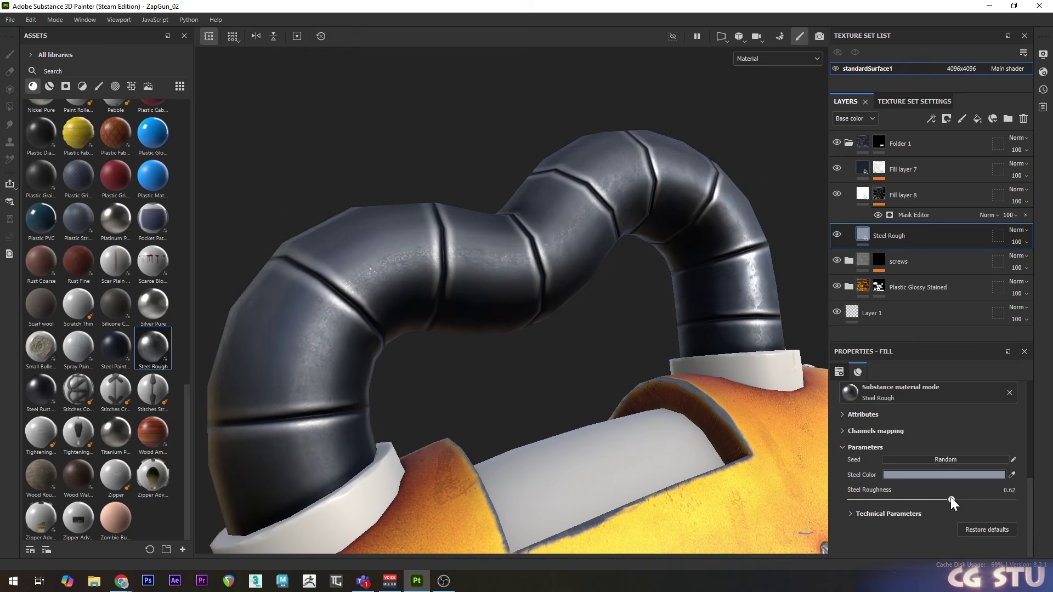
left_click_drag(951, 501, 941, 499)
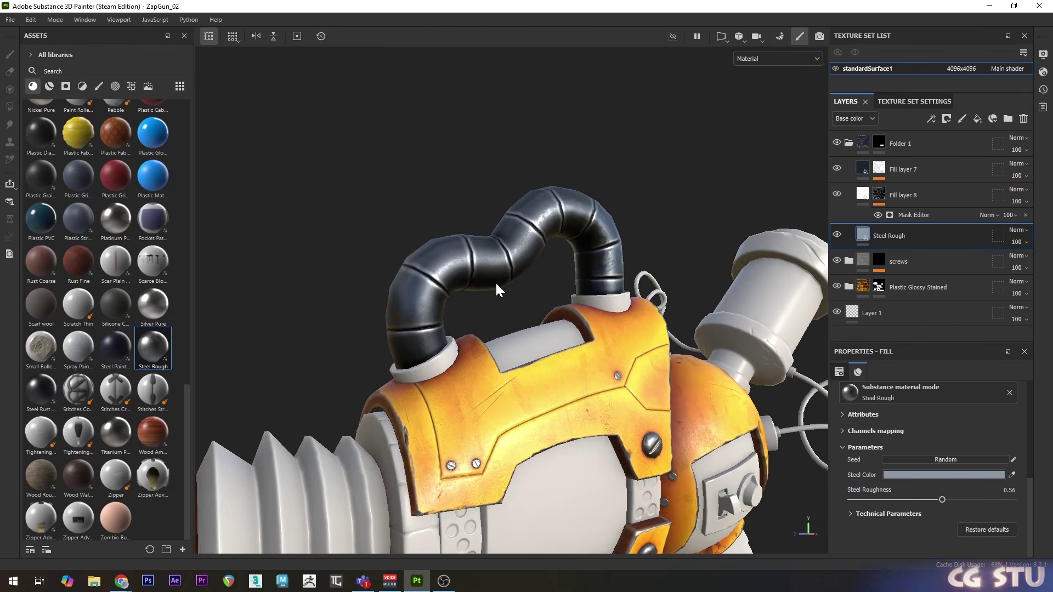
left_click_drag(495, 281, 541, 295, "alt")
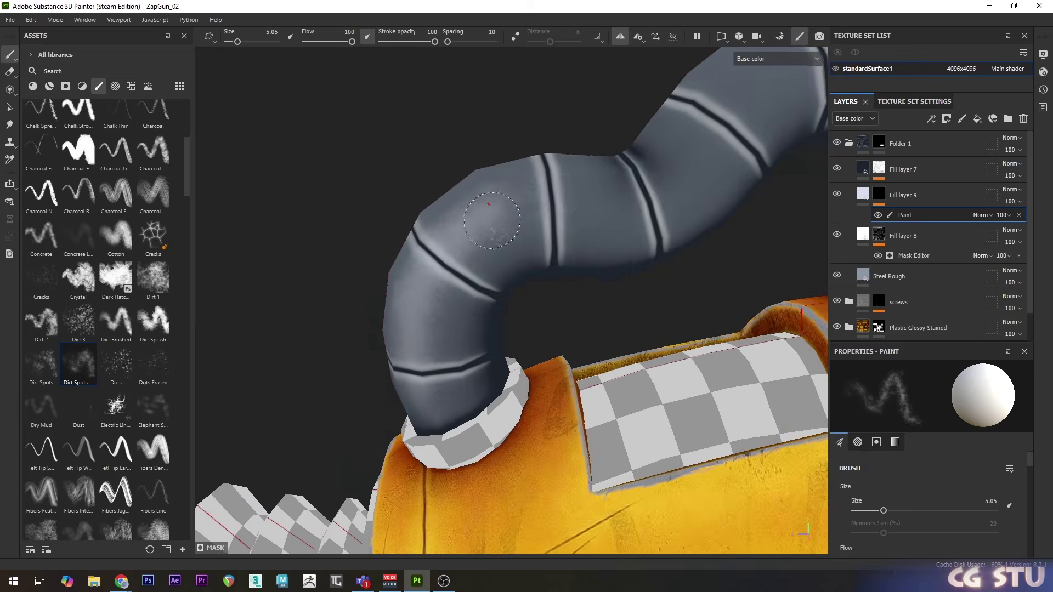
Paint speckled light areas on the handle tube through Fill layer 9 and deepen its dark grooves with paint effects on Fill layer 7's mask
mouse_move(351, 307)
left_mouse_down("alt")
mouse_move(383, 328)
mouse_move(707, 277)
mouse_move(666, 307)
left_mouse_up("alt")
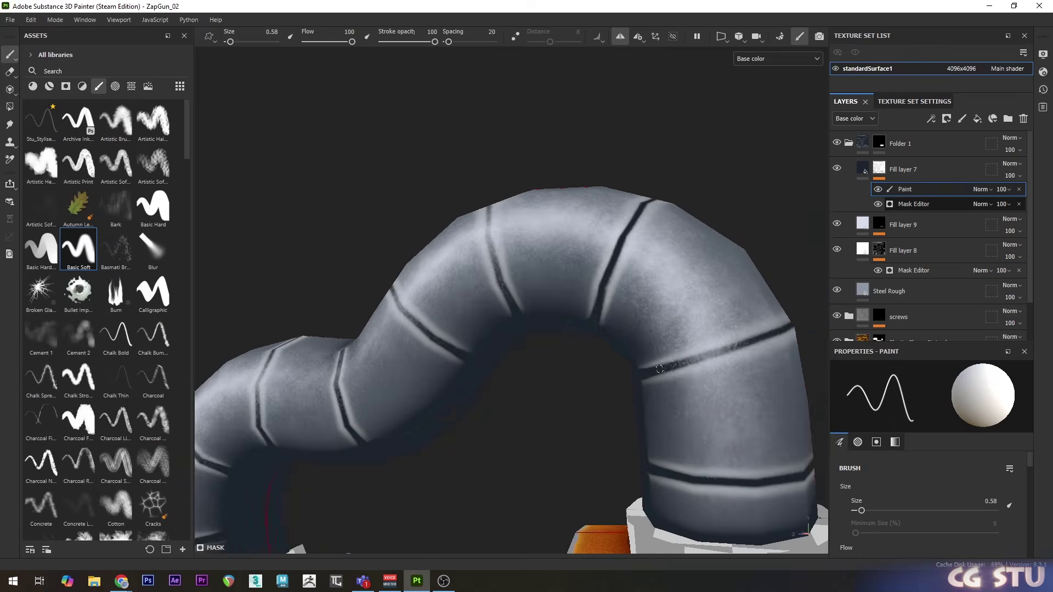
left_click_drag(659, 369, 471, 274, "alt")
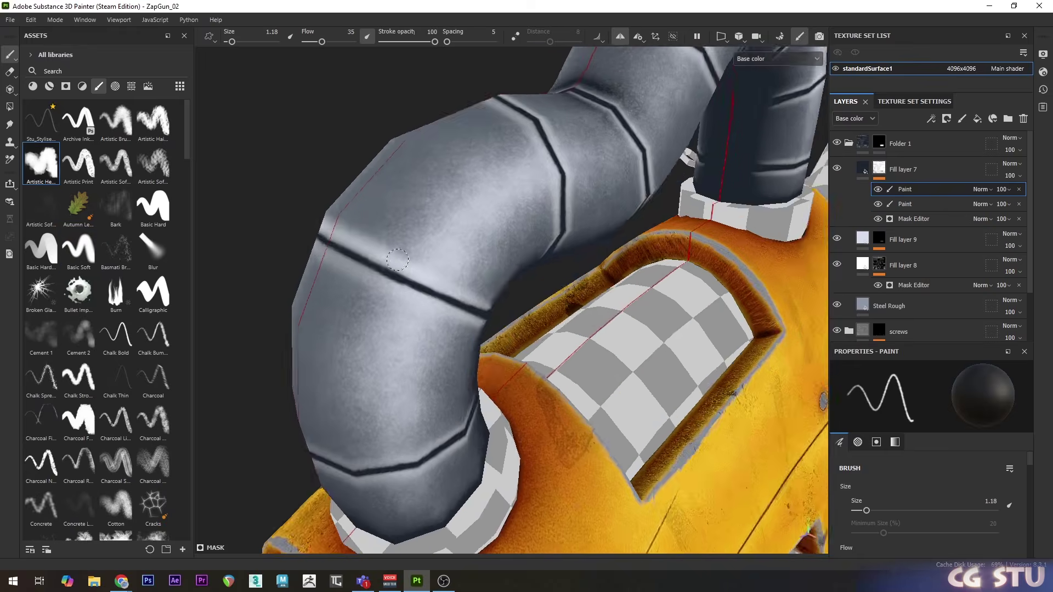
mouse_move(397, 260)
left_mouse_down("alt")
mouse_move(566, 241)
mouse_move(491, 298)
mouse_move(603, 263)
left_mouse_up("alt")
mouse_move(594, 203)
left_mouse_down()
mouse_move(619, 328)
mouse_move(501, 430)
left_mouse_up()
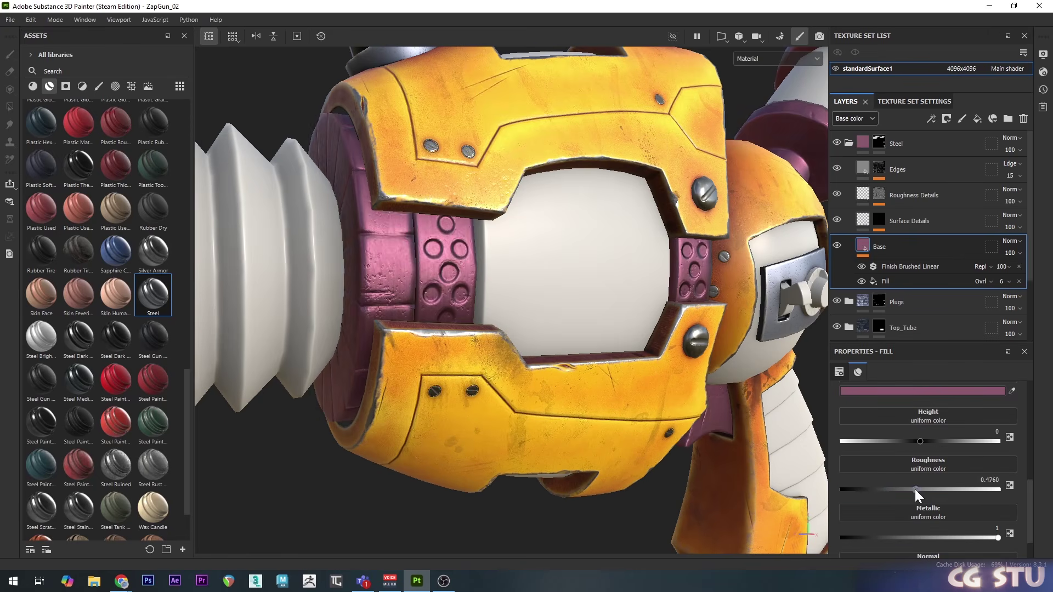
Lower the roughness of the purple Base layer in Steel and reduce the edge spread in white Fill layer 13's Mask Editor
left_click_drag(915, 489, 894, 489)
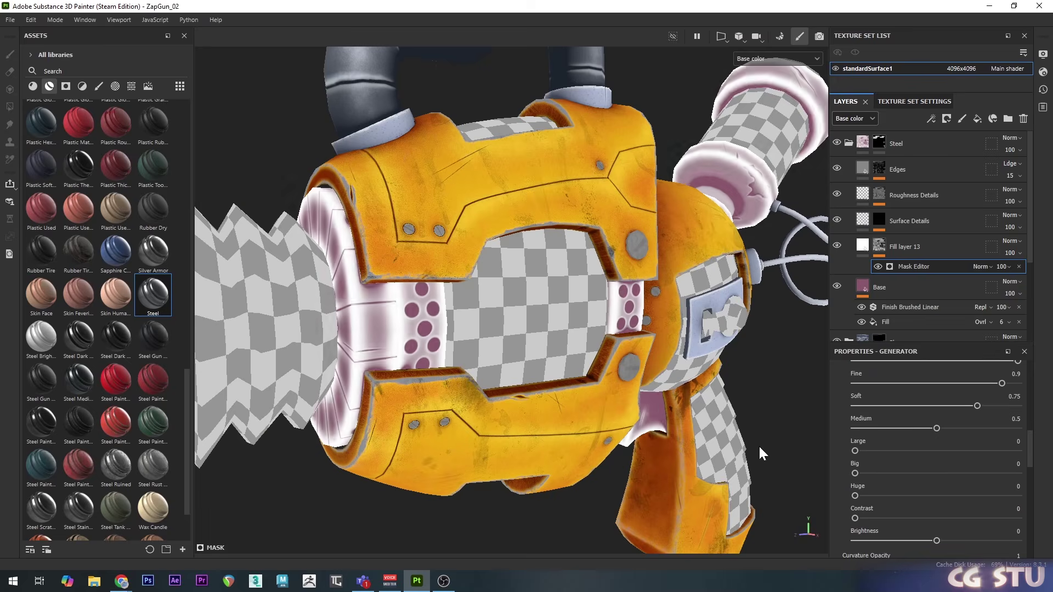
scroll(935, 459, "down", 3)
left_click_drag(895, 451, 779, 451)
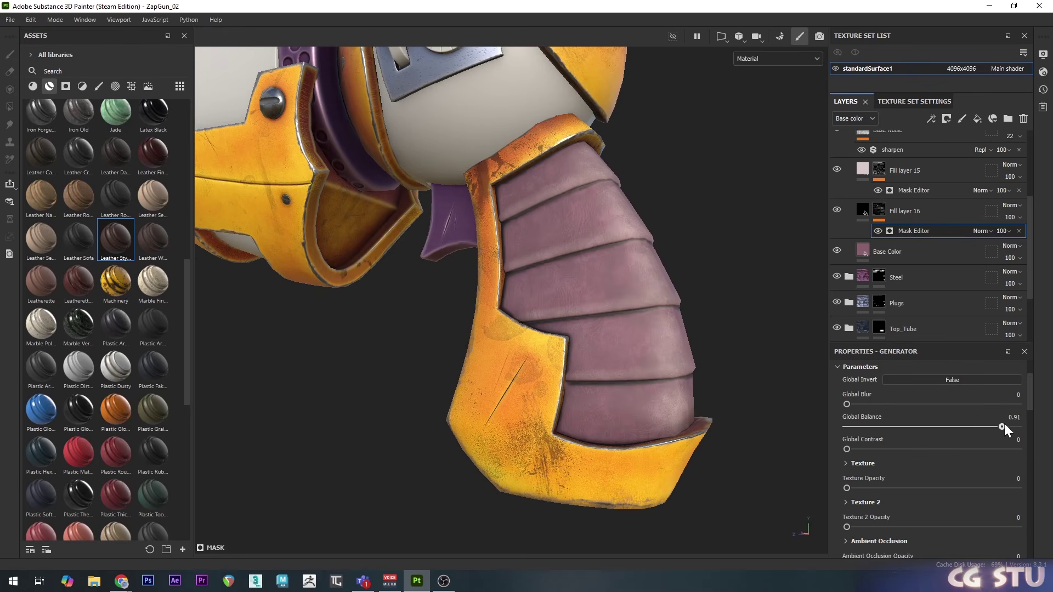
Raise the Global Blur in the Mask Editor of the leather's Fill layer 16
left_click(857, 403)
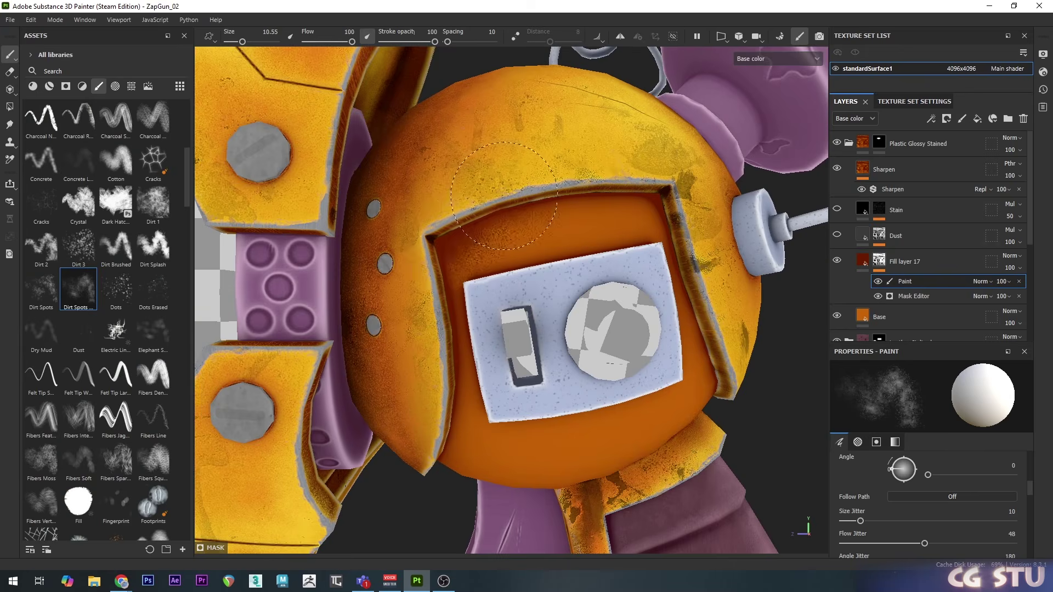
Paint dark red, orange and yellow speckled shading around the ball housing's recessed panel through the paint masks of Fill layers 17, 18 and 19
left_click_drag(504, 196, 725, 360, "alt")
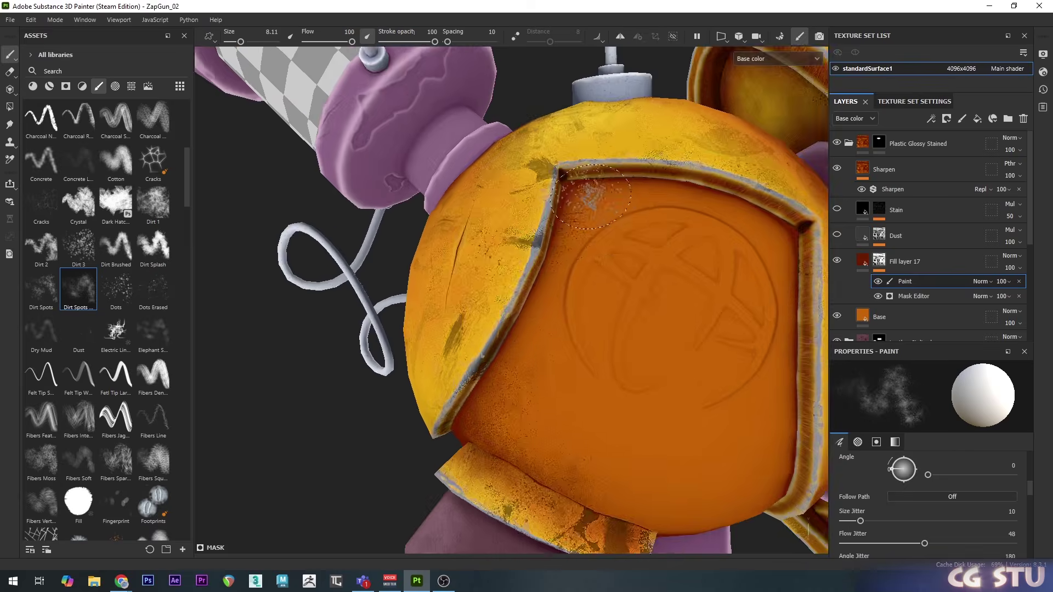
mouse_move(630, 241)
left_mouse_down("alt")
mouse_move(646, 235)
mouse_move(540, 126)
left_mouse_up("alt")
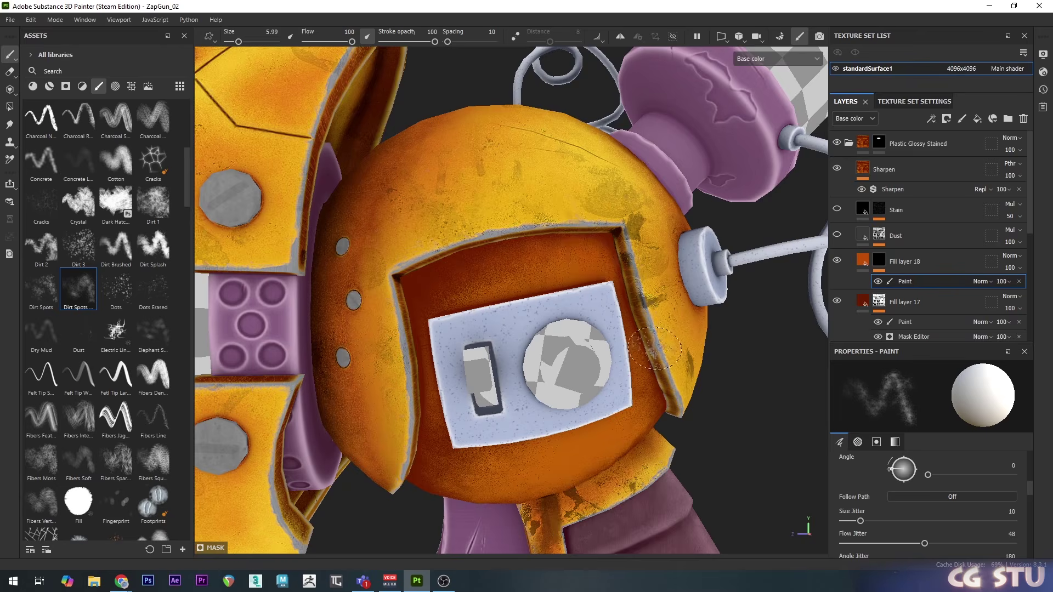
left_click_drag(654, 348, 469, 274, "alt")
mouse_move(619, 267)
left_mouse_down("alt")
mouse_move(729, 376)
mouse_move(751, 364)
mouse_move(608, 247)
left_mouse_up("alt")
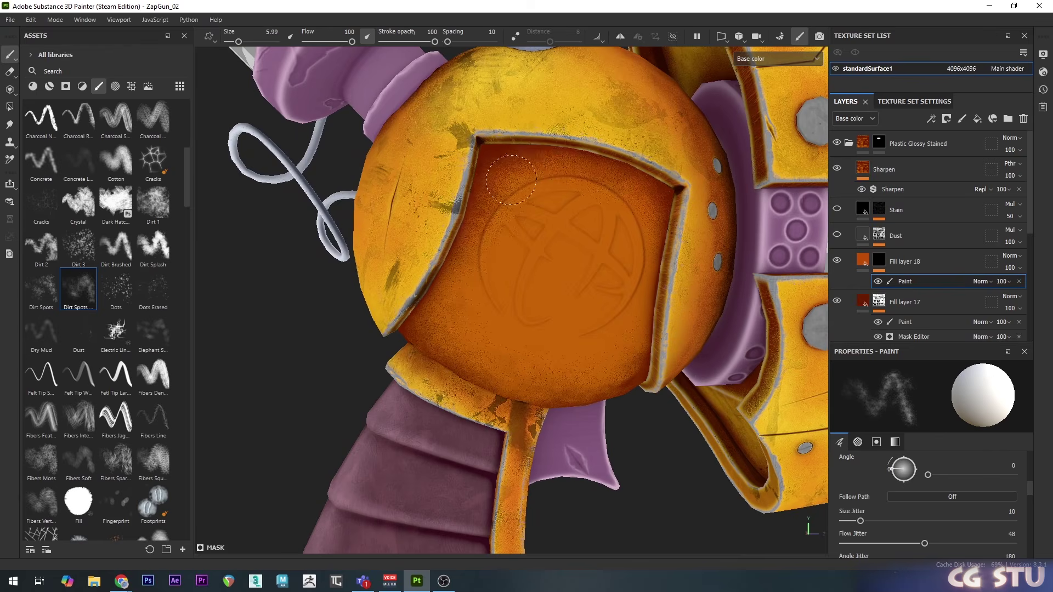
left_click_drag(511, 179, 539, 353, "alt")
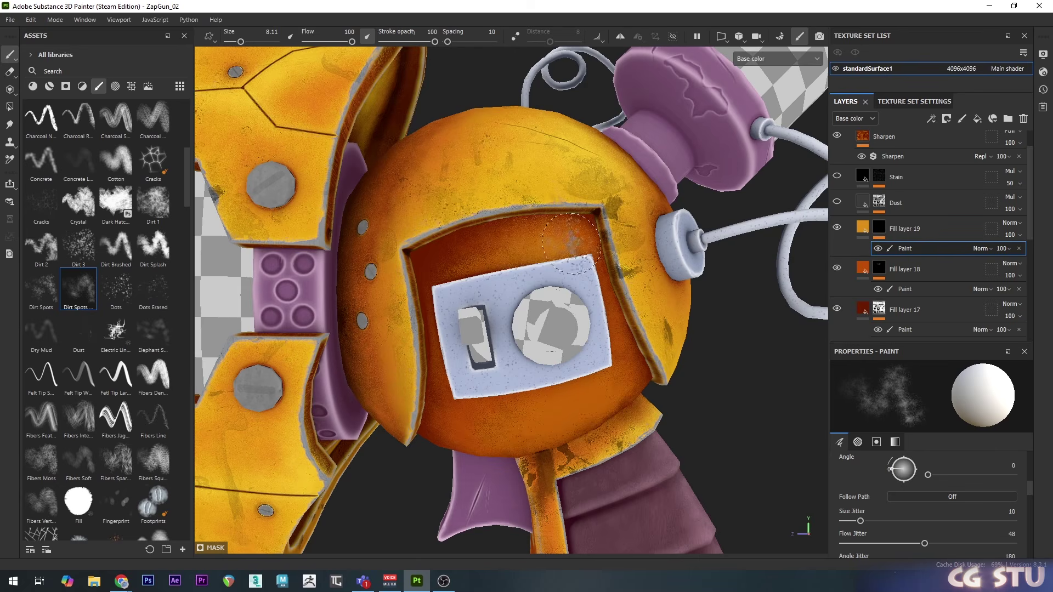
left_click_drag(739, 408, 696, 329, "alt")
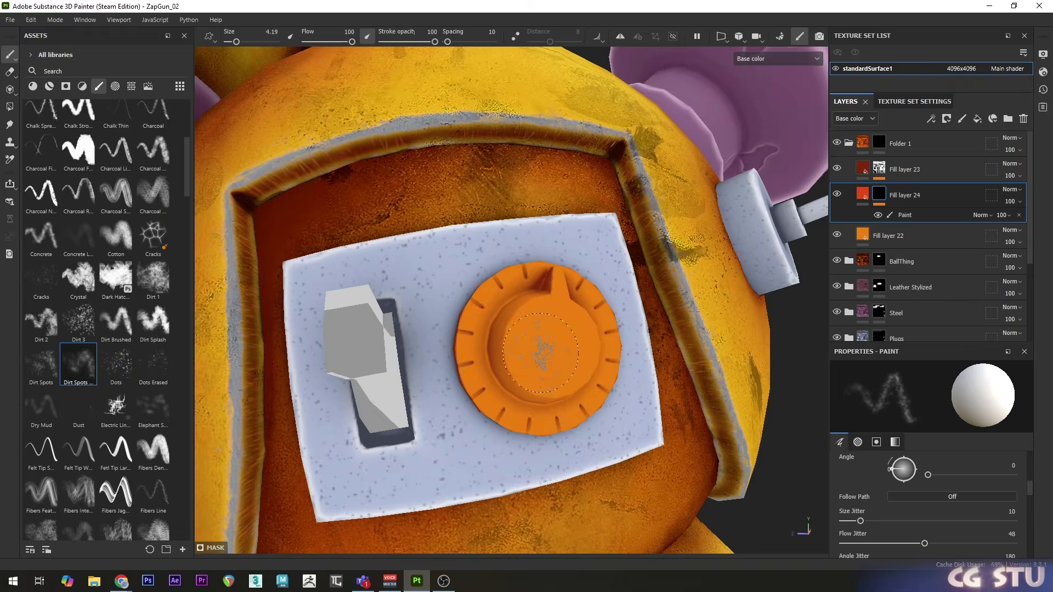
Paint red speckled shading on the orange knob through Fill layer 24's mask with the Dirt Spots brush
left_click_drag(543, 351, 544, 371, "alt")
scroll(544, 371, "up", 3)
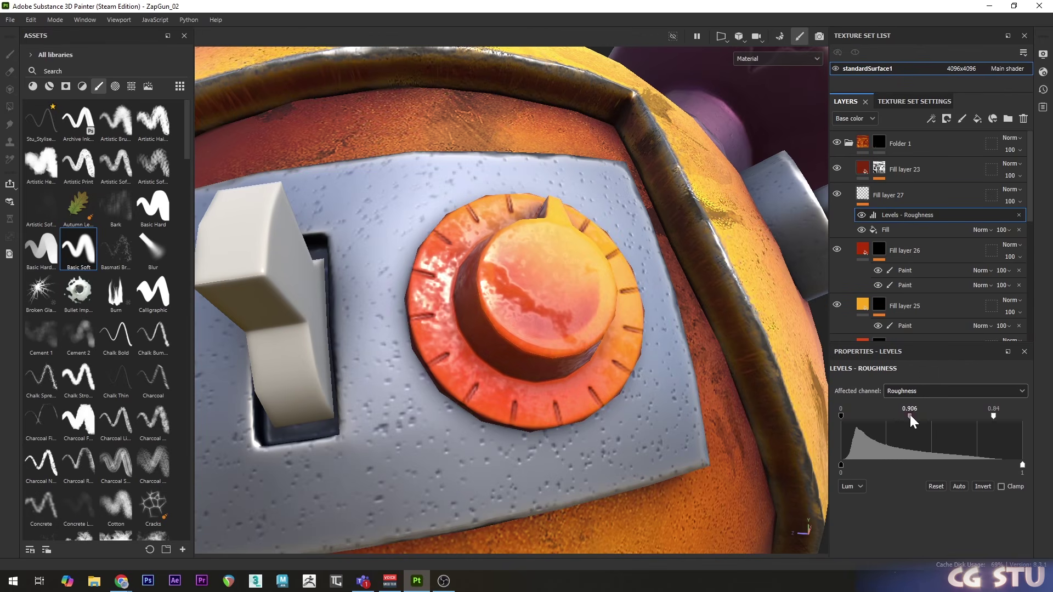
Adjust the knob's roughness Levels on Fill layer 27 by shifting the midtones and raising the output black level
left_click_drag(909, 414, 899, 416)
left_click_drag(1021, 464, 1020, 465)
left_click_drag(840, 465, 856, 465)
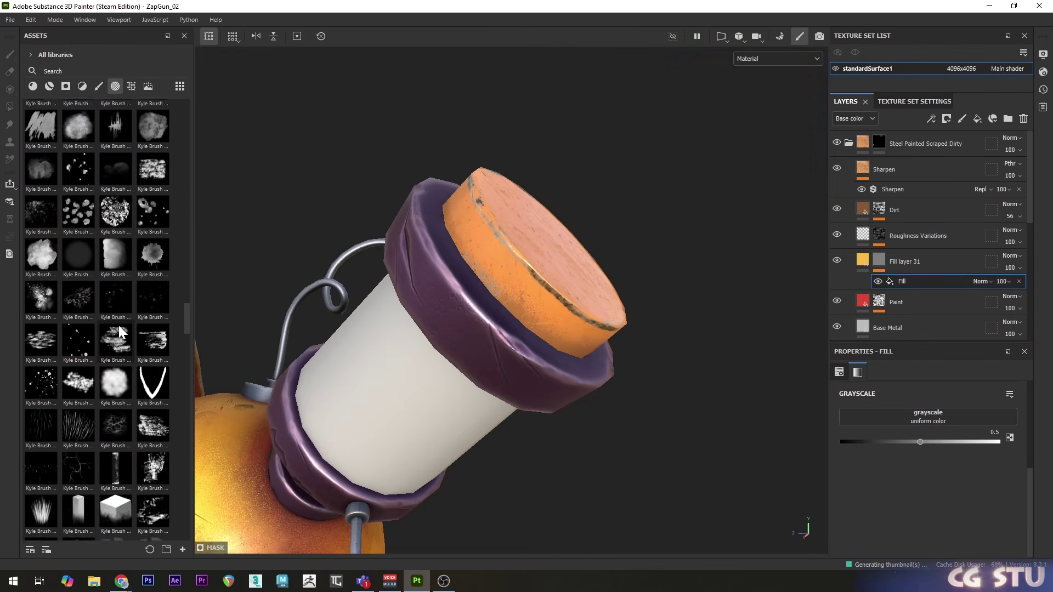
Assign the Line Stripes alpha to the mask fill of Fill layer 31 and show the 3D and 2D views side by side
scroll(119, 329, "up", 3)
left_click_drag(115, 307, 914, 418)
left_click(721, 36)
left_click(740, 51)
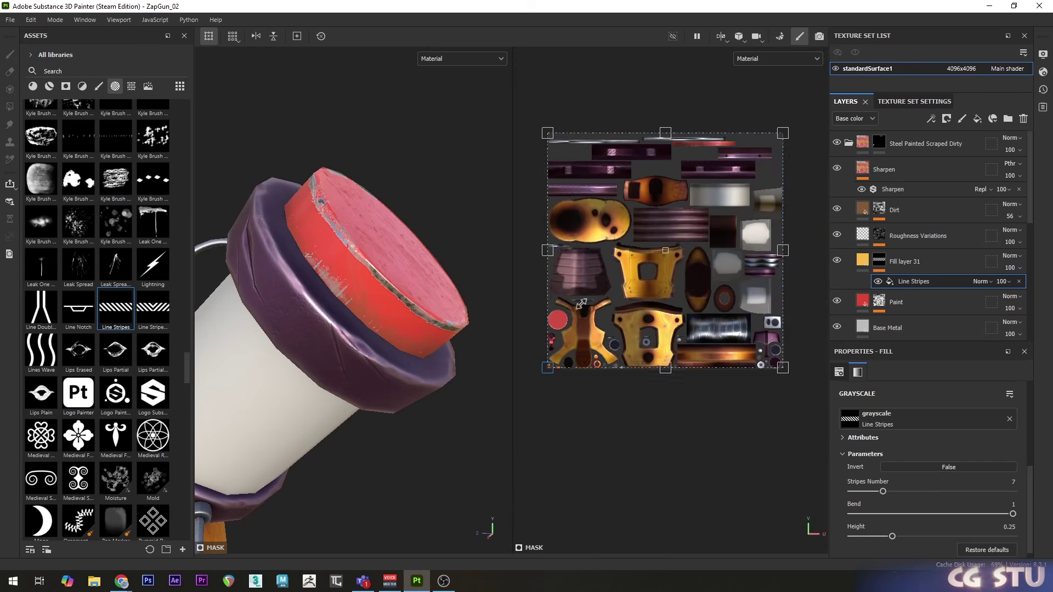
Scale and position the stripe pattern over the canister cap's rim in UV space and reduce its Bend
left_click_drag(581, 303, 643, 150)
scroll(726, 180, "up", 3)
middle_click_drag(725, 181, 704, 275, "alt")
left_click_drag(808, 218, 735, 217)
left_click_drag(551, 217, 598, 224)
scroll(671, 238, "up", 3)
middle_click_drag(670, 239, 682, 294, "alt")
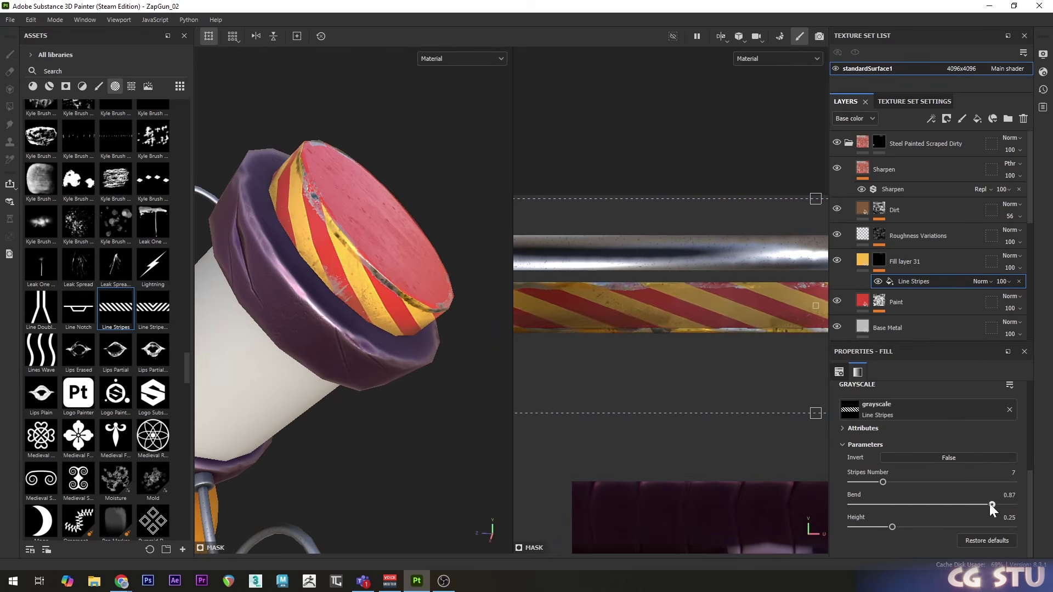
left_click_drag(989, 504, 879, 508)
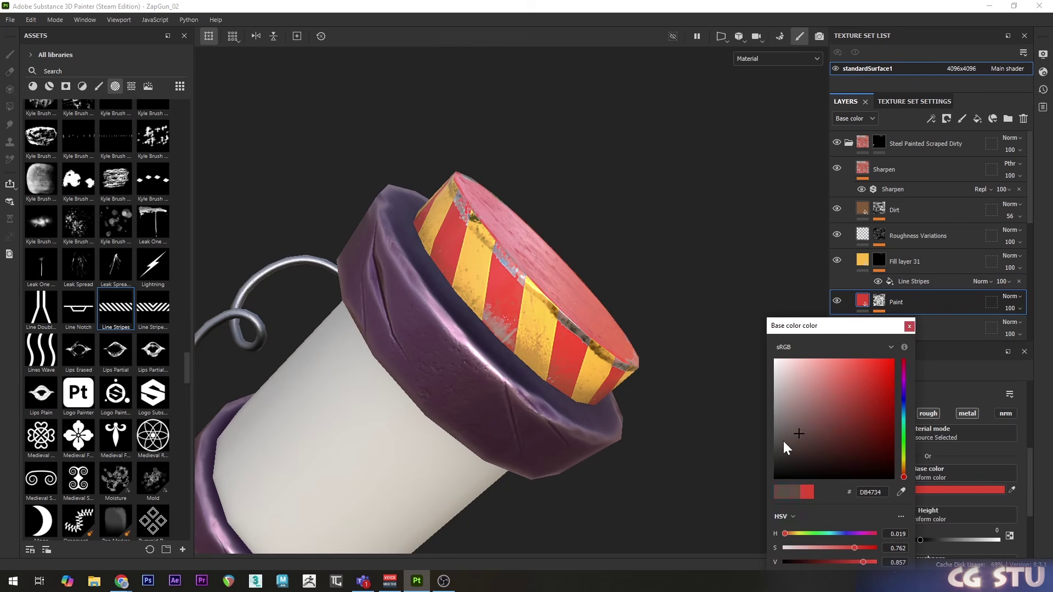
Change the base color of the cap's Paint layer to black for a hazard-stripe look
left_click_drag(783, 441, 762, 489)
left_click(909, 326)
mouse_move(734, 311)
left_mouse_down("alt")
mouse_move(541, 301)
mouse_move(609, 299)
mouse_move(623, 286)
left_mouse_up("alt")
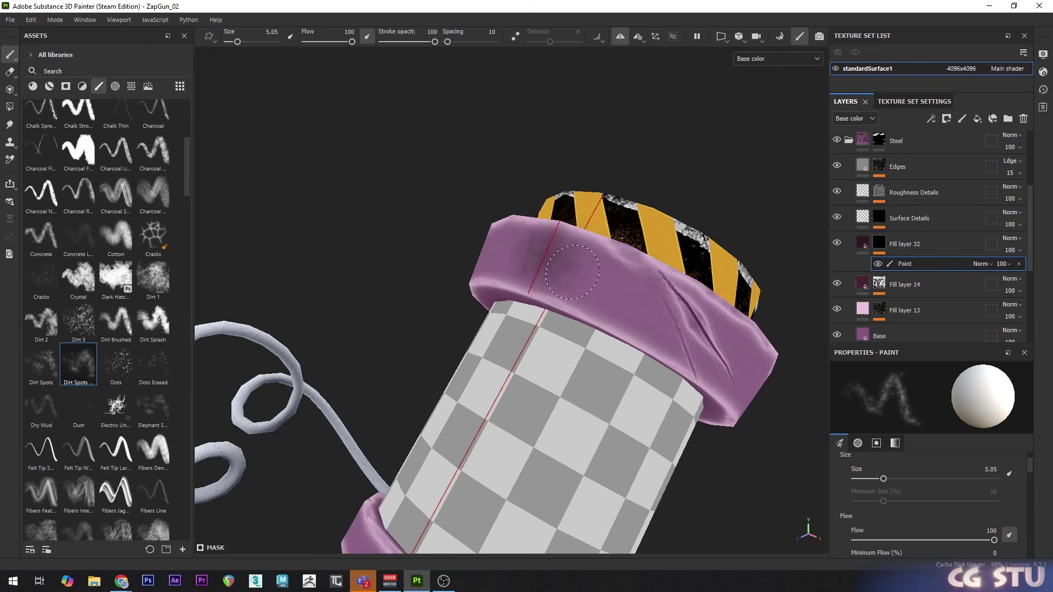
Paint dark speckled shading on the canister's purple end collars through Fill layer 32's mask, using symmetry
mouse_move(515, 252)
left_mouse_down()
mouse_move(594, 270)
mouse_move(606, 290)
left_mouse_up()
mouse_move(606, 290)
left_mouse_down("alt")
mouse_move(714, 200)
mouse_move(582, 237)
mouse_move(615, 216)
mouse_move(603, 219)
mouse_move(543, 163)
mouse_move(460, 248)
mouse_move(483, 241)
mouse_move(447, 192)
mouse_move(455, 231)
mouse_move(408, 318)
left_mouse_up("alt")
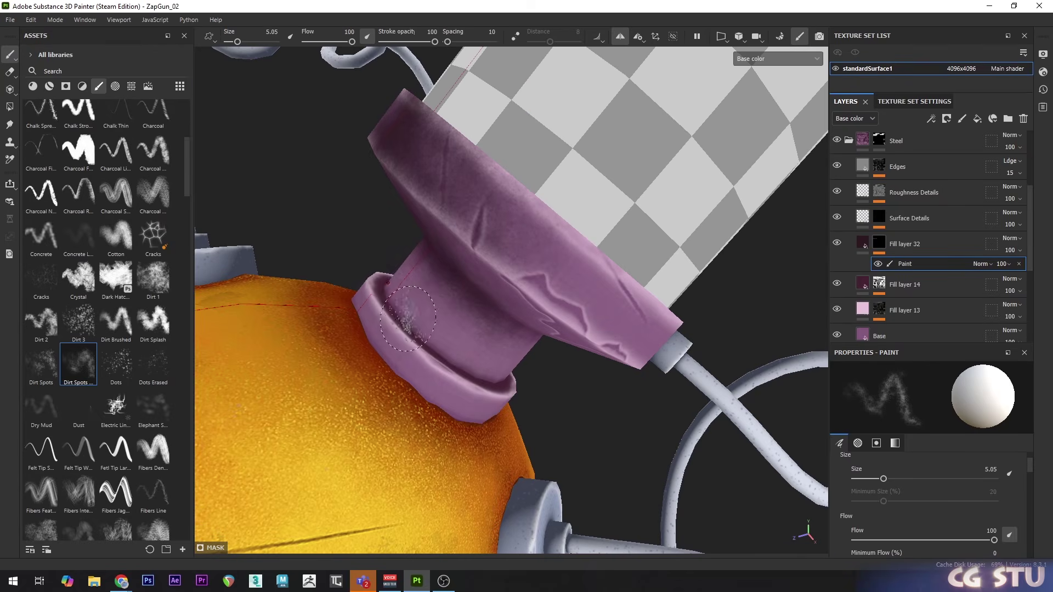
left_click_drag(520, 219, 644, 282)
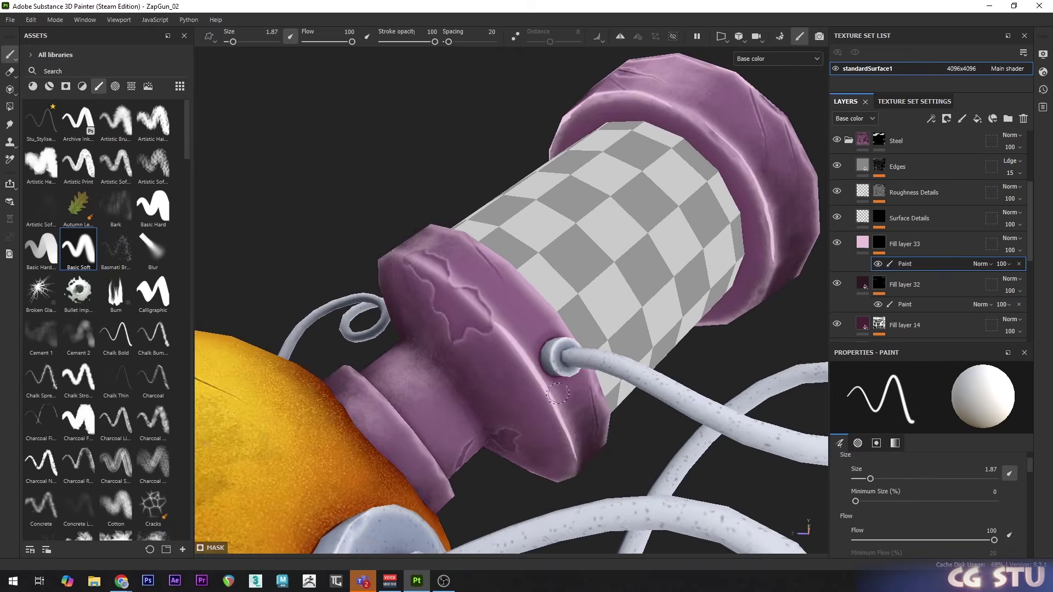
Paint light pink highlights along the lower collar's edge on Fill layer 33 with the Basic Soft brush at size 1.87
scroll(522, 402, "up", 3)
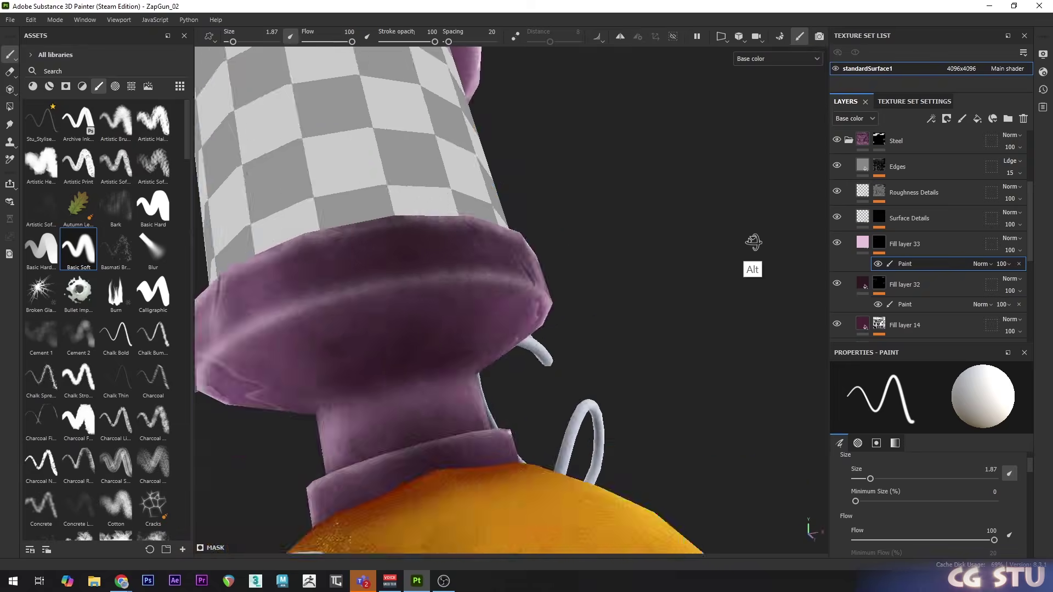
left_click_drag(329, 425, 448, 349)
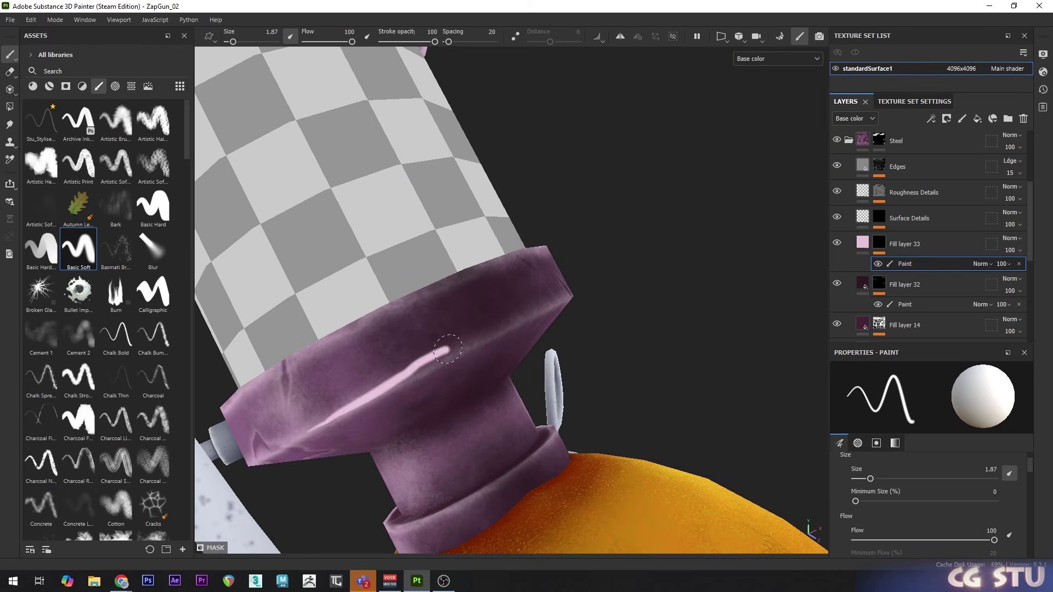
mouse_move(614, 297)
left_mouse_down("alt")
mouse_move(704, 115)
mouse_move(680, 181)
left_mouse_up("alt")
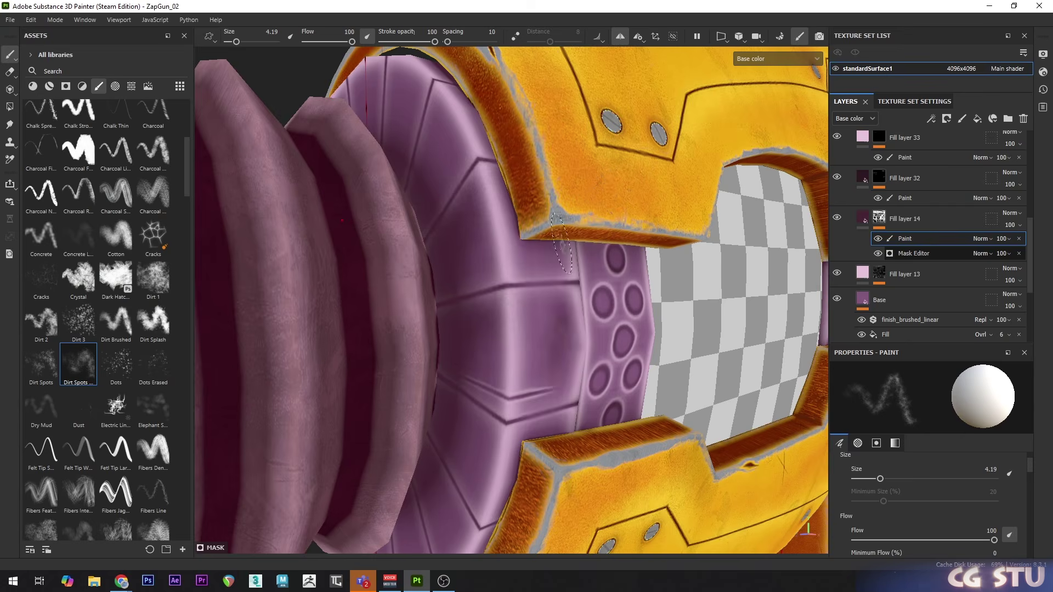
Hand-paint the purple barrel ring with shading, thin dark seam lines and light speckles through Fill layers 14, 32 and 33
scroll(477, 410, "up", 3)
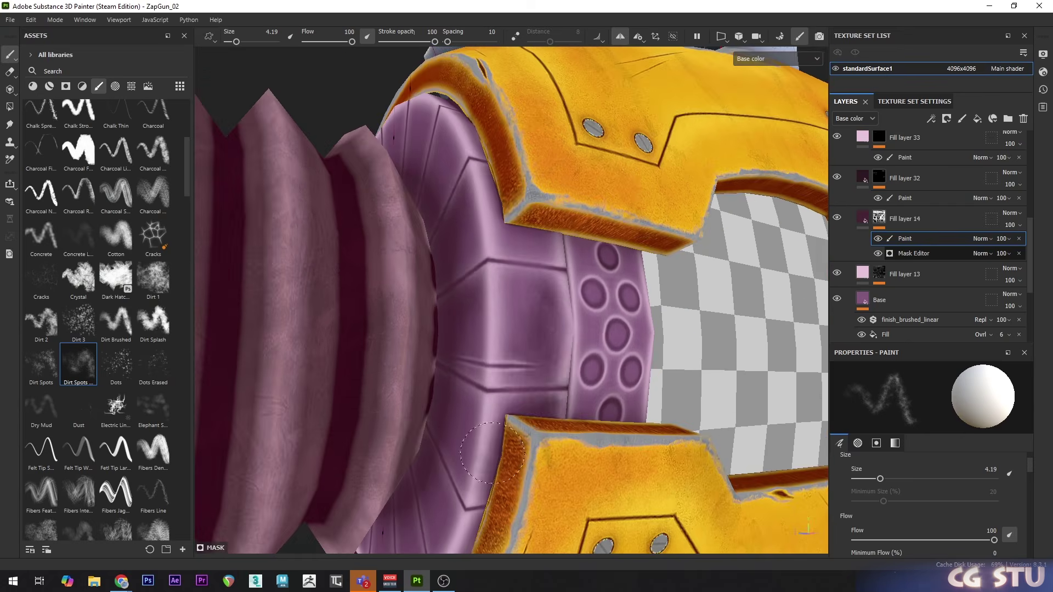
left_click_drag(477, 411, 413, 323, "alt")
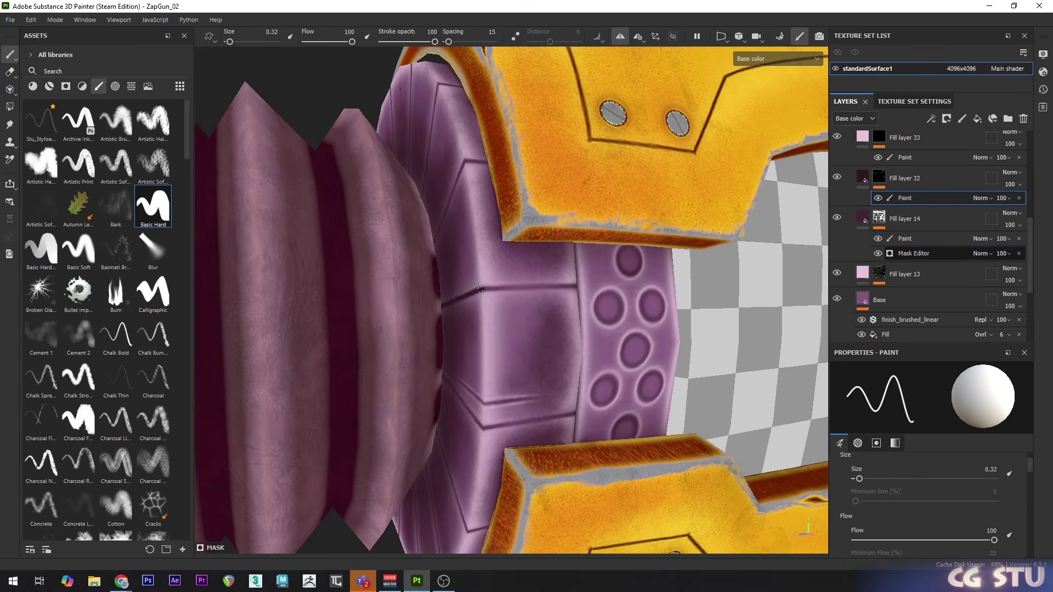
mouse_move(422, 285)
left_mouse_down("alt")
mouse_move(436, 174)
mouse_move(489, 131)
mouse_move(493, 109)
left_mouse_up("alt")
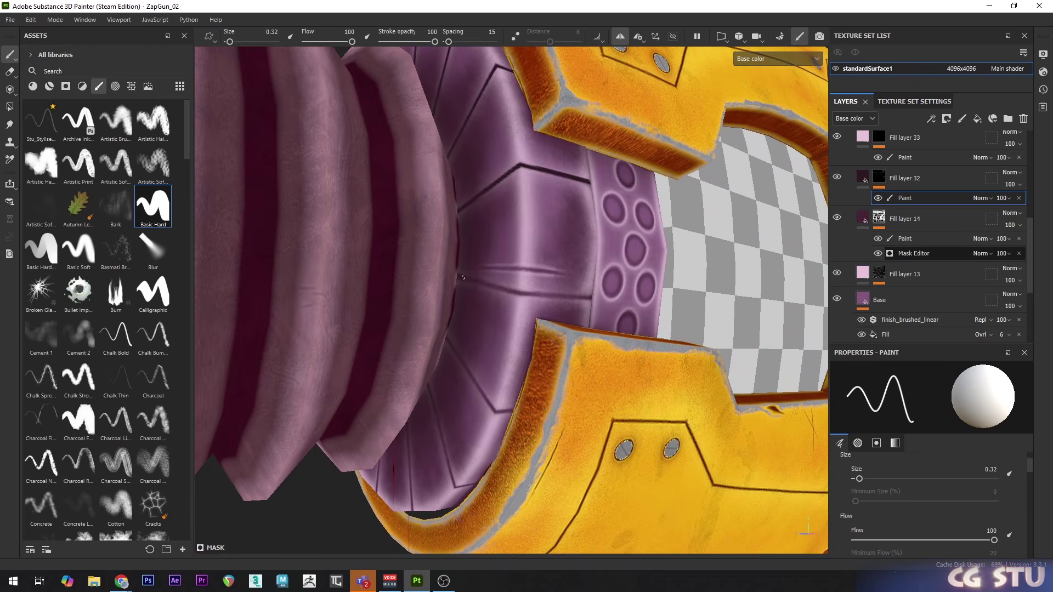
left_click_drag(459, 286, 738, 251, "alt")
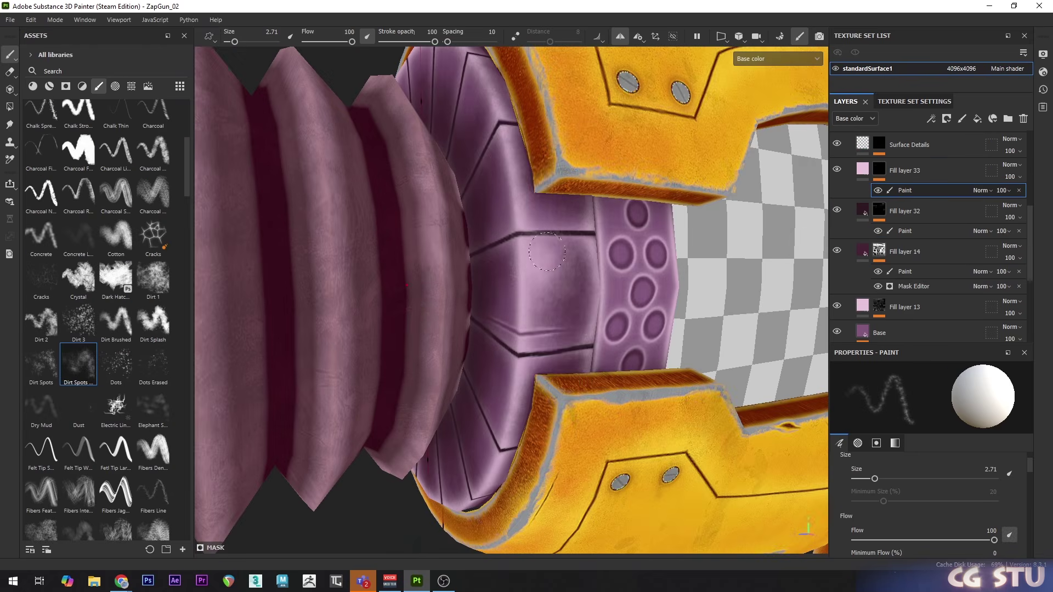
left_click_drag(493, 274, 527, 274, "alt")
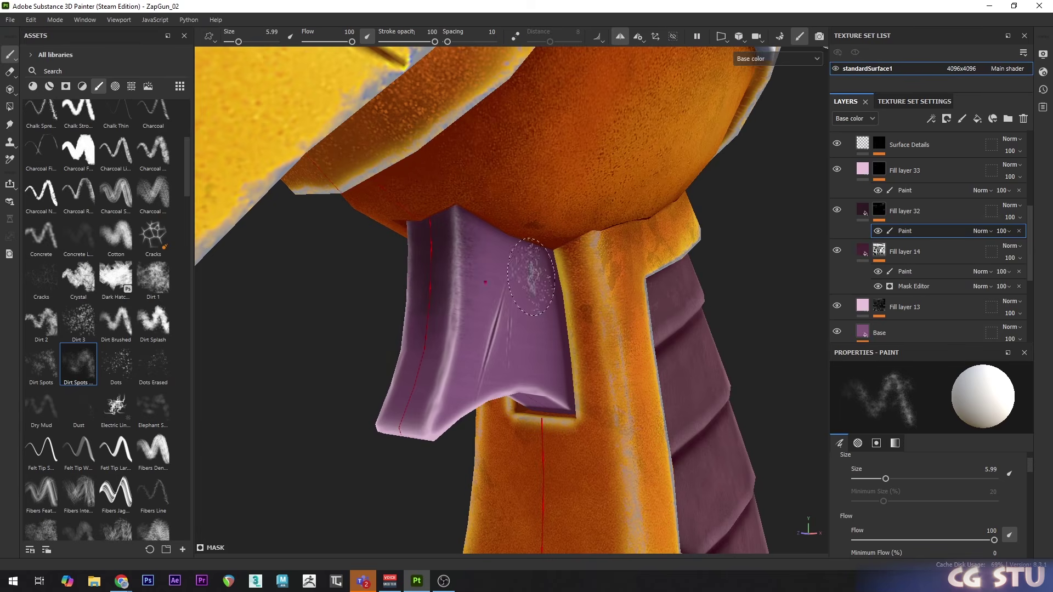
Paint dark shading and light pink highlights on the purple trigger through Fill layers 32 and 33
left_click_drag(531, 277, 509, 236, "alt")
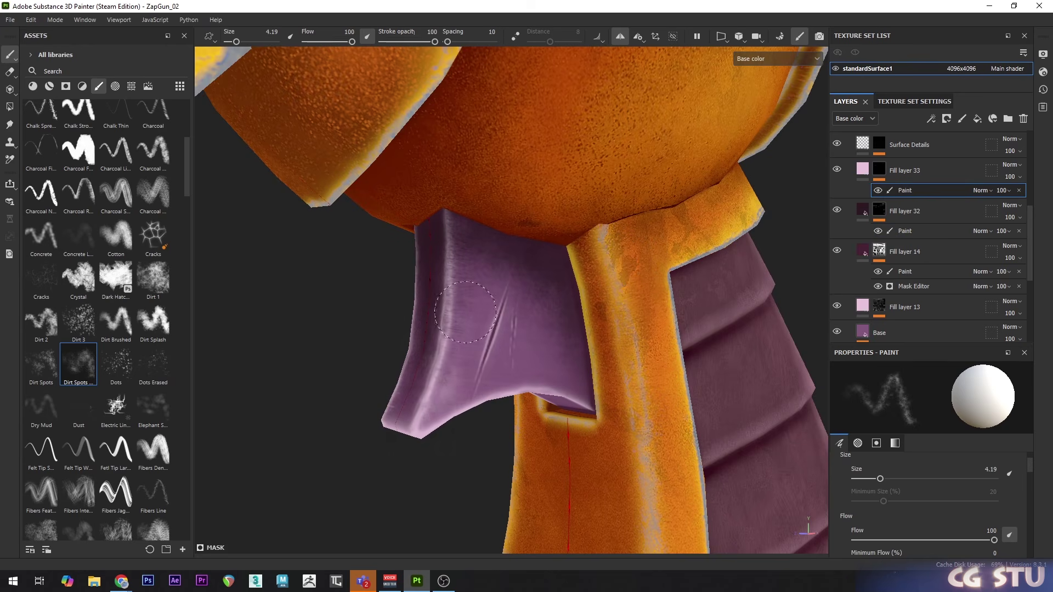
key("[")
left_click(422, 413)
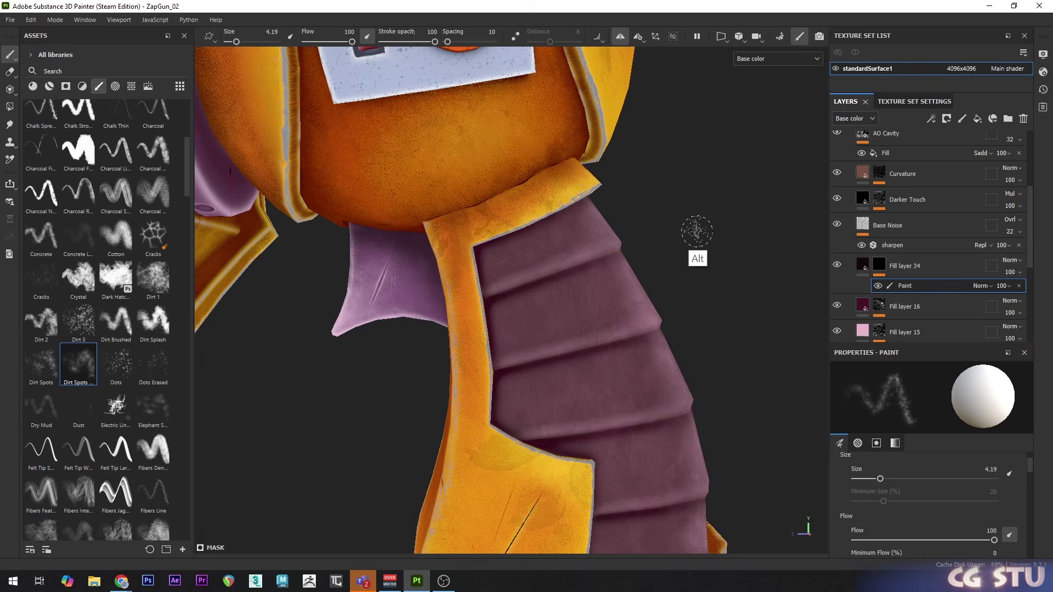
Paint dark shading into the leather grip's folds through Fill layer 34's mask
mouse_move(695, 228)
left_mouse_down("alt")
mouse_move(491, 308)
mouse_move(683, 216)
mouse_move(685, 181)
left_mouse_up("alt")
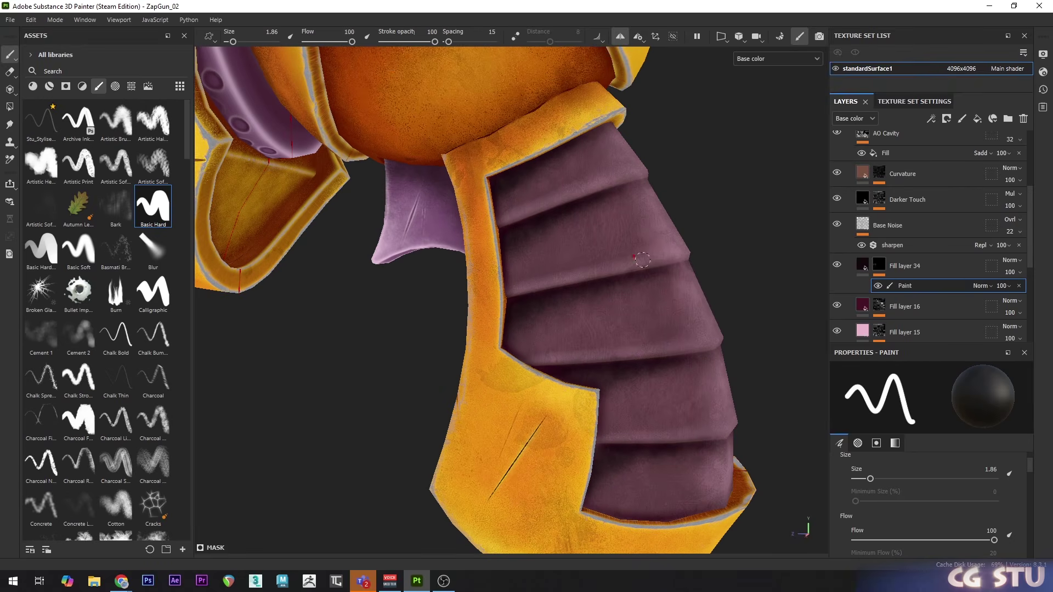
left_click_drag(643, 260, 487, 321, "alt")
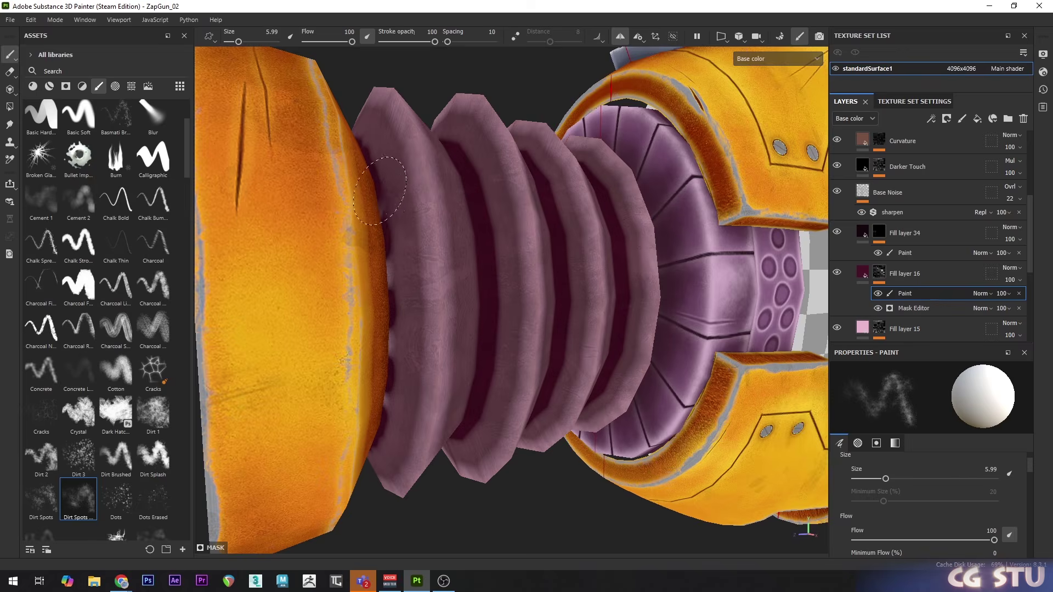
Paint darker recesses and lighter ridges on the barrel's leather bellows through the paint masks of Fill layers 16, 34 and 15
mouse_move(630, 395)
left_mouse_down("alt")
mouse_move(538, 398)
mouse_move(627, 411)
mouse_move(625, 242)
mouse_move(557, 312)
mouse_move(612, 274)
left_mouse_up("alt")
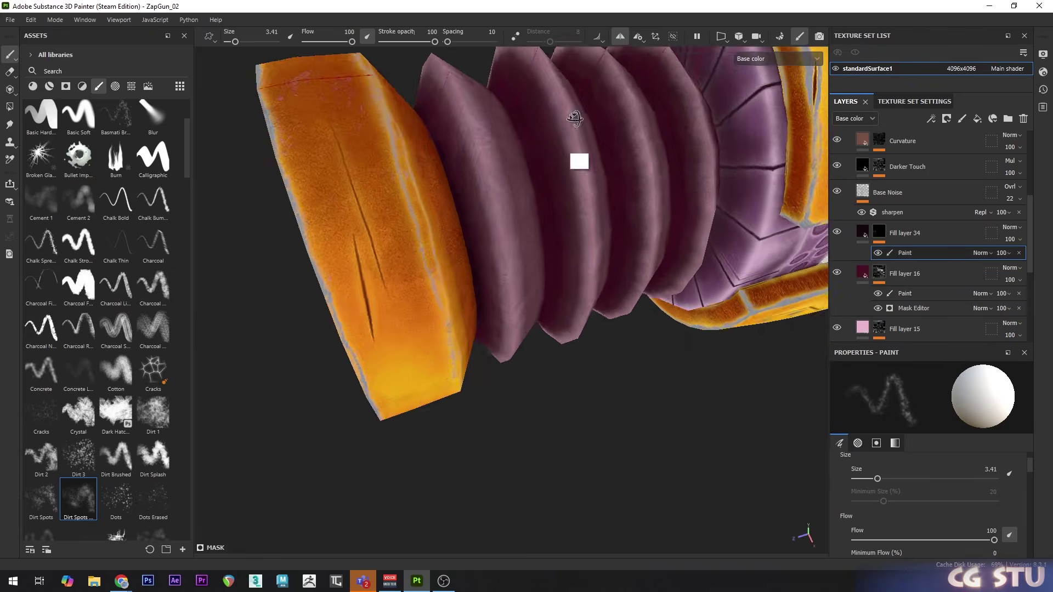
mouse_move(573, 139)
left_mouse_down("alt")
mouse_move(545, 329)
mouse_move(569, 404)
mouse_move(675, 181)
mouse_move(587, 238)
left_mouse_up("alt")
right_click_drag(587, 237, 576, 327, "alt")
mouse_move(576, 327)
left_mouse_down("alt")
mouse_move(541, 322)
mouse_move(554, 260)
left_mouse_up("alt")
right_click_drag(554, 261, 545, 369, "alt")
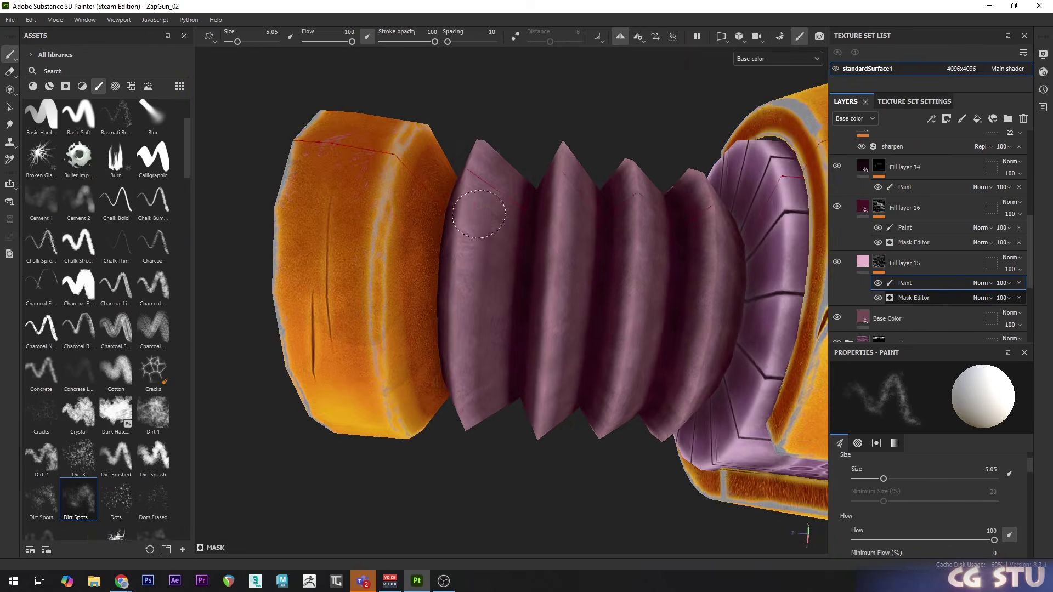
left_click_drag(592, 340, 609, 347, "alt")
right_click_drag(609, 347, 674, 160, "alt")
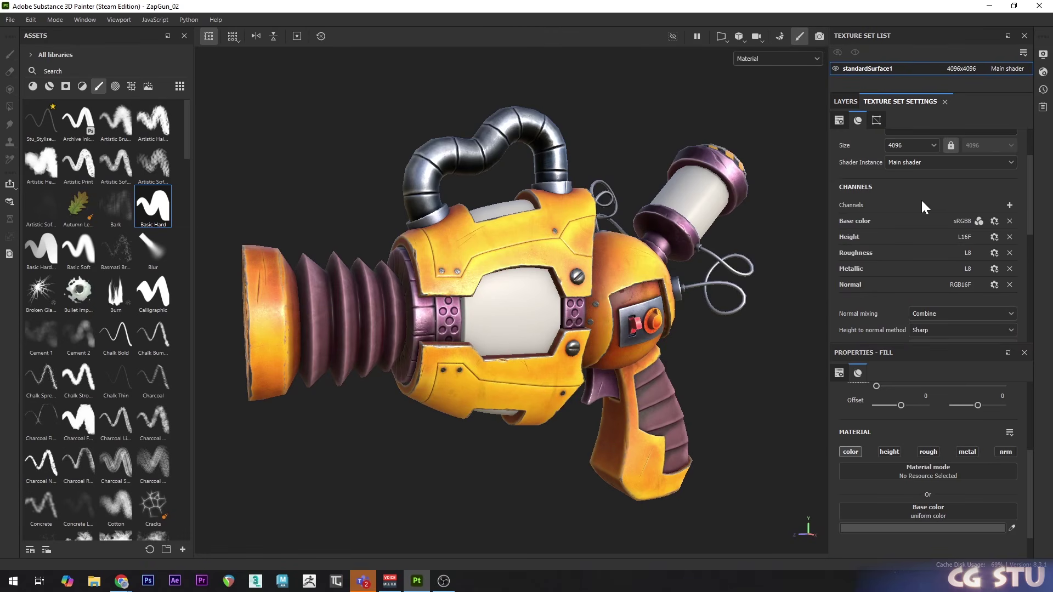
Add an Emissive channel to the texture set
left_click(1009, 205)
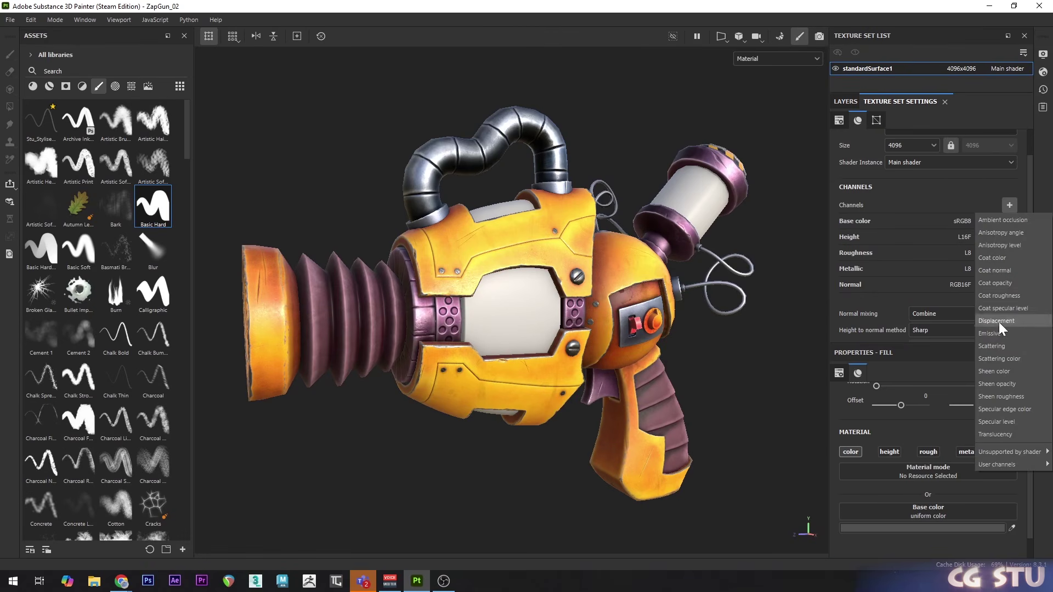
left_click(990, 334)
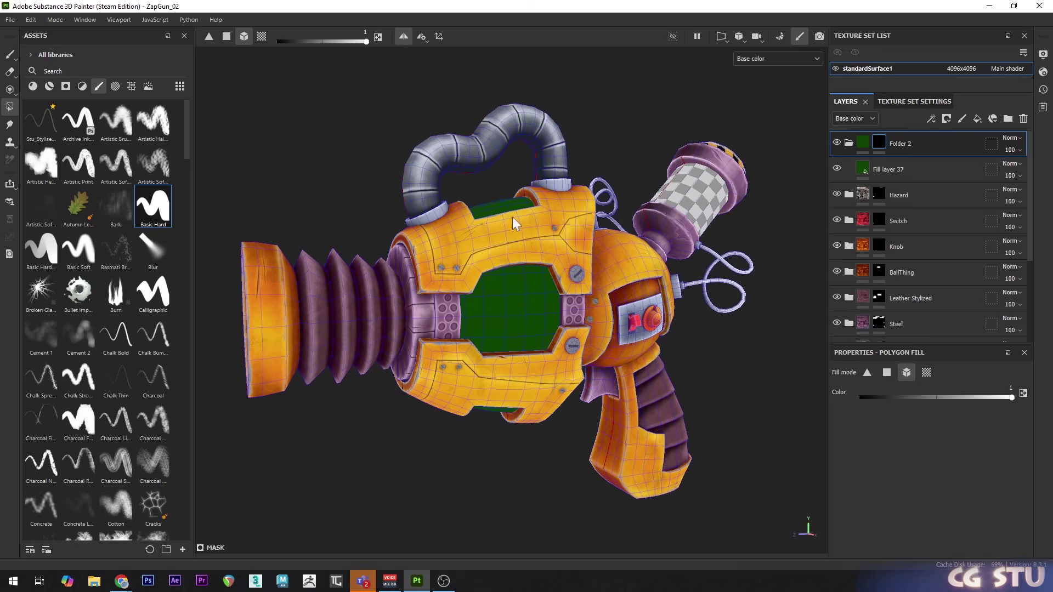
Include the rear canister's tube in Folder 2's mask and add a new fill layer above Fill layer 37
left_click(682, 196)
left_click(977, 118)
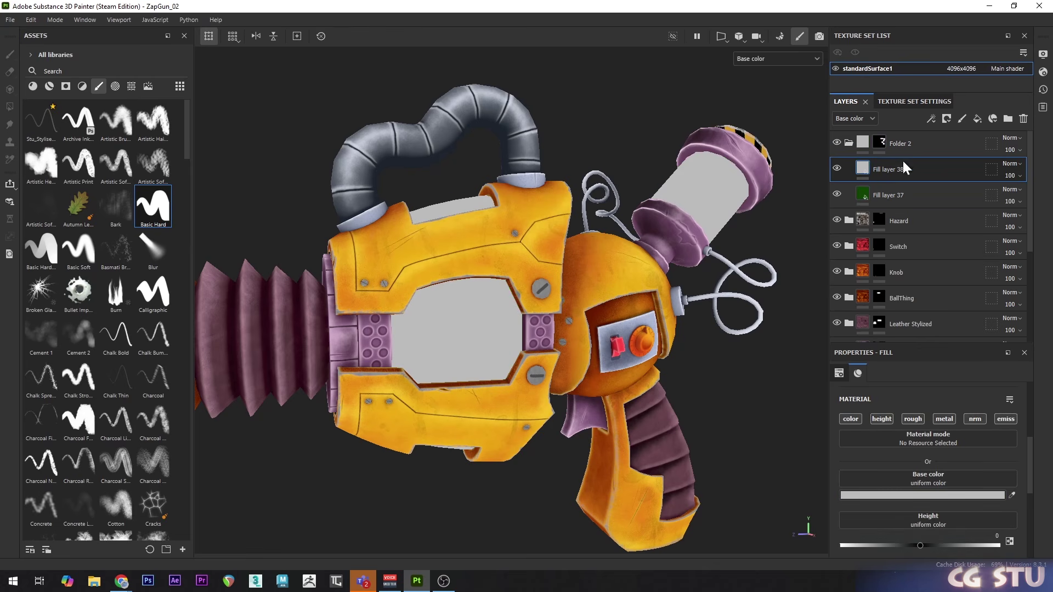
Limit Fill layer 38 to color and emissive, and sample its bright green base color for the emissive color
left_click(1005, 418)
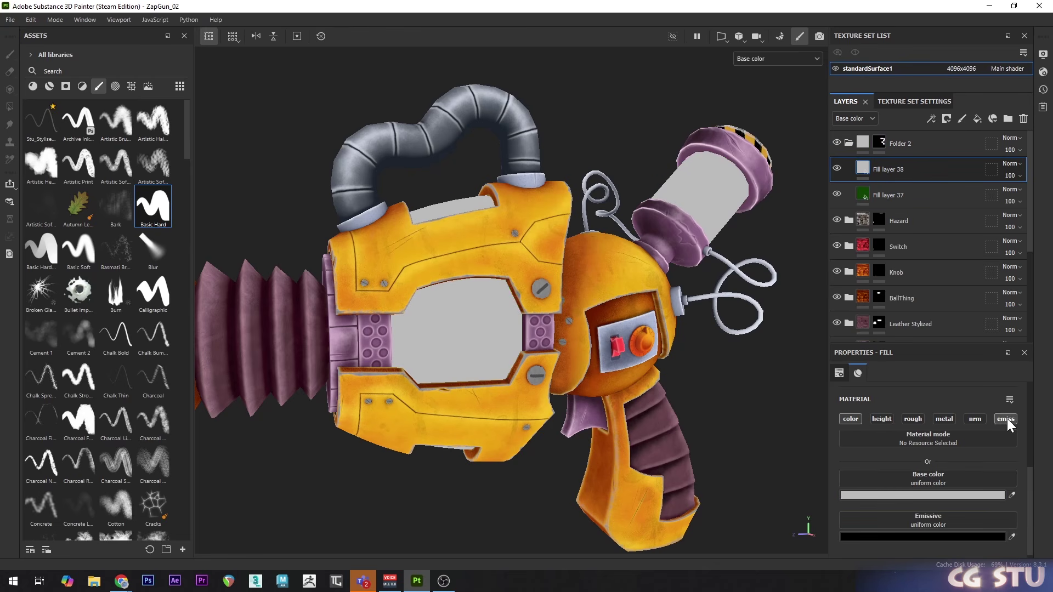
left_click(1011, 532)
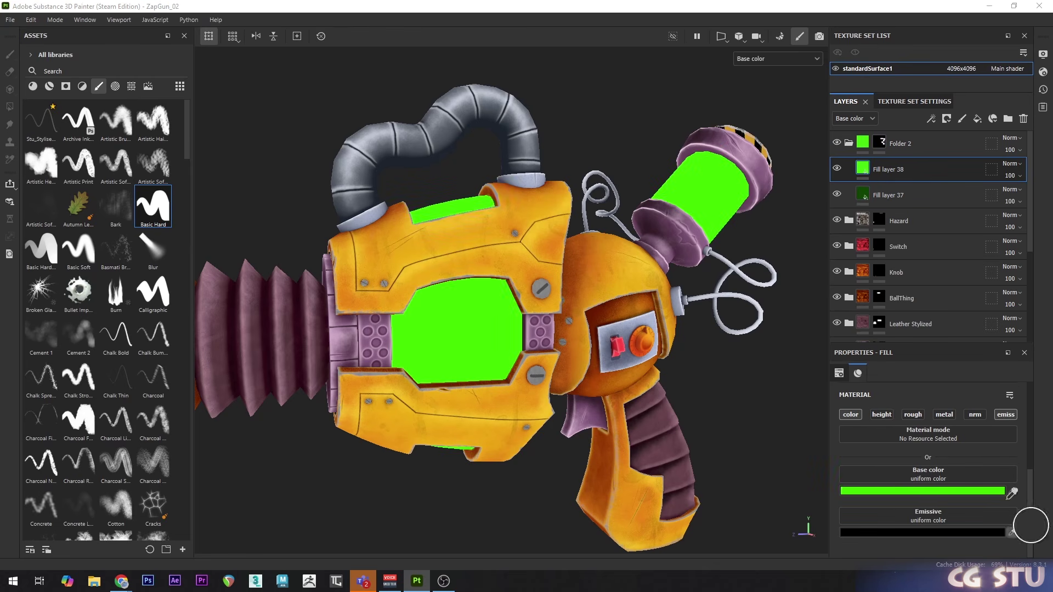
left_click(981, 492)
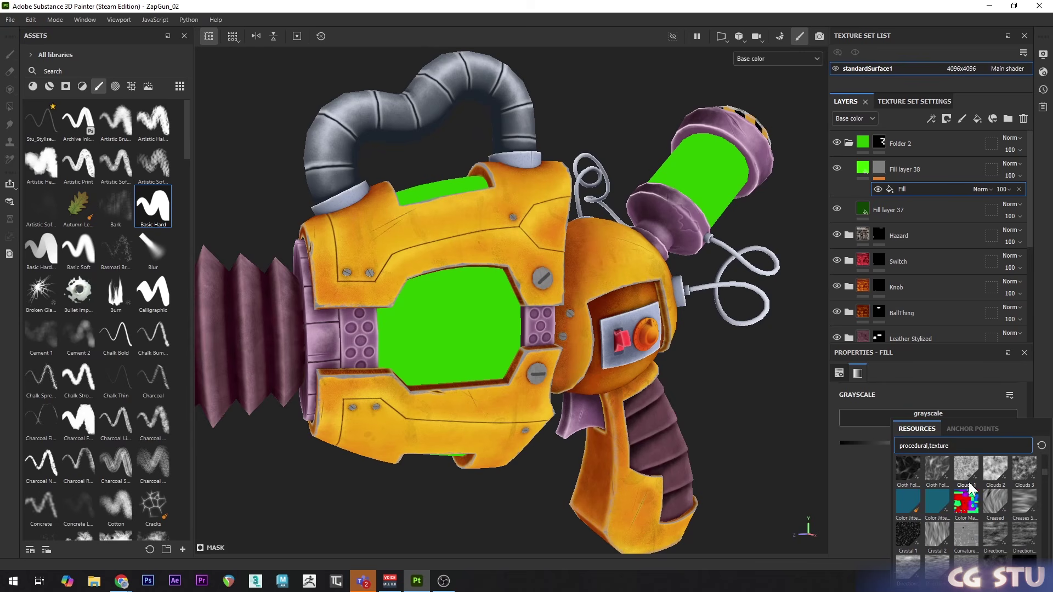
Fill Fill layer 38's mask with the Cloth Fold Medium texture and adjust its balance
left_click(933, 466)
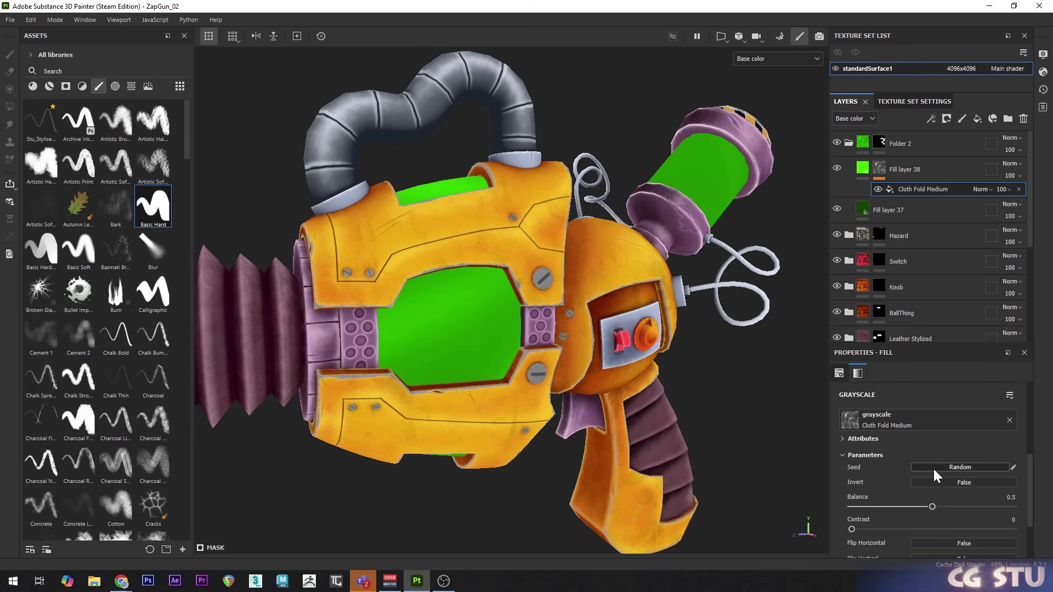
left_click(900, 410)
left_click(896, 444)
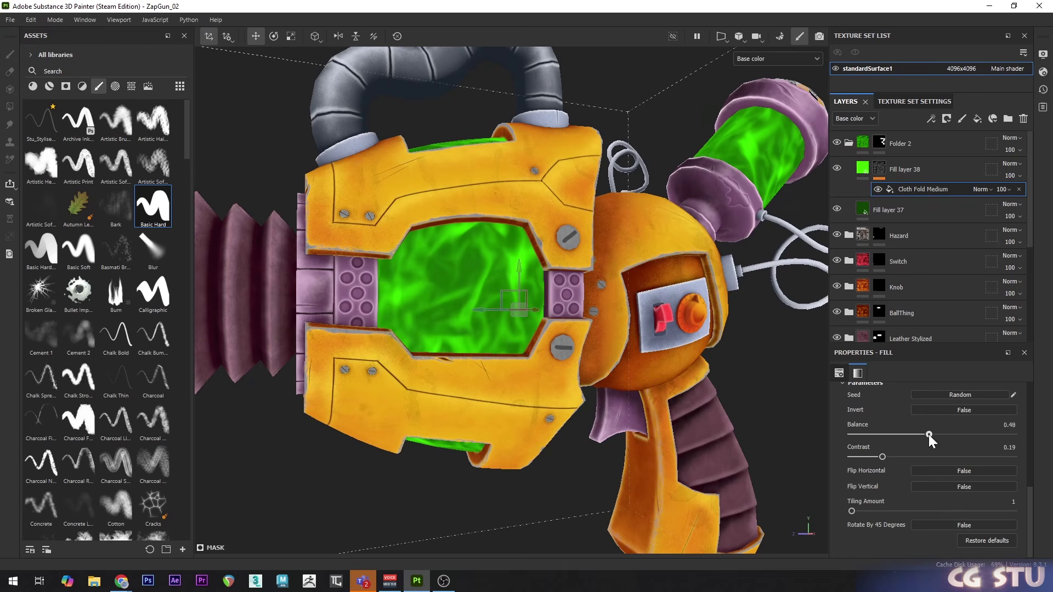
left_click_drag(929, 435, 944, 435)
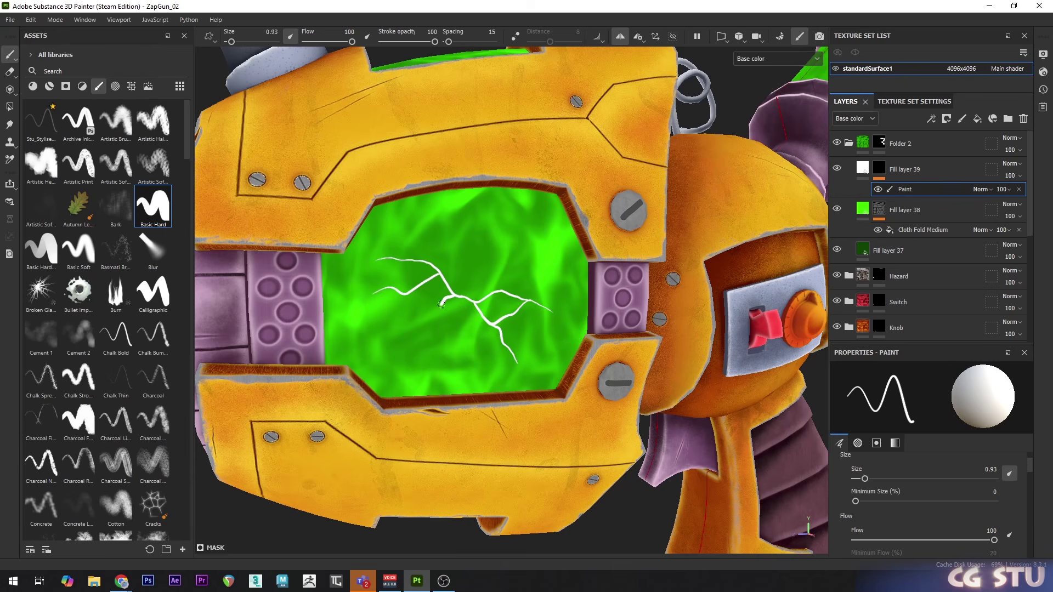
Paint more branching white lightning bolts across the gun body's green window through Fill layer 39's mask
left_click_drag(415, 327, 396, 374)
left_click_drag(435, 317, 487, 374)
left_click_drag(445, 331, 429, 367)
left_click_drag(452, 332, 490, 325)
left_click_drag(449, 287, 503, 223)
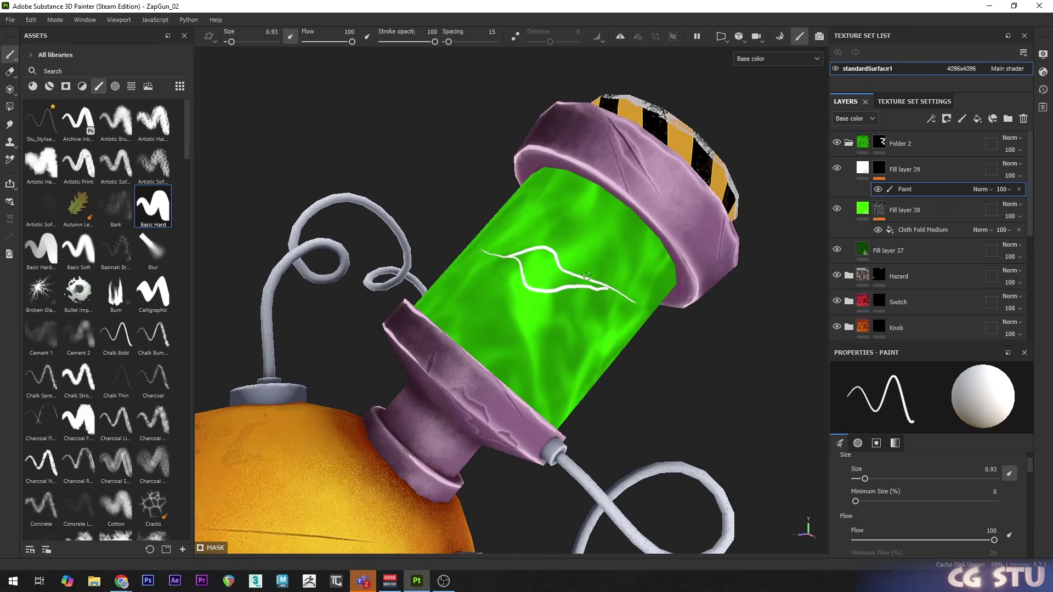
Paint branching white lightning bolts on the rear canister's green tube through Fill layer 39's mask
left_click_drag(584, 274, 549, 207)
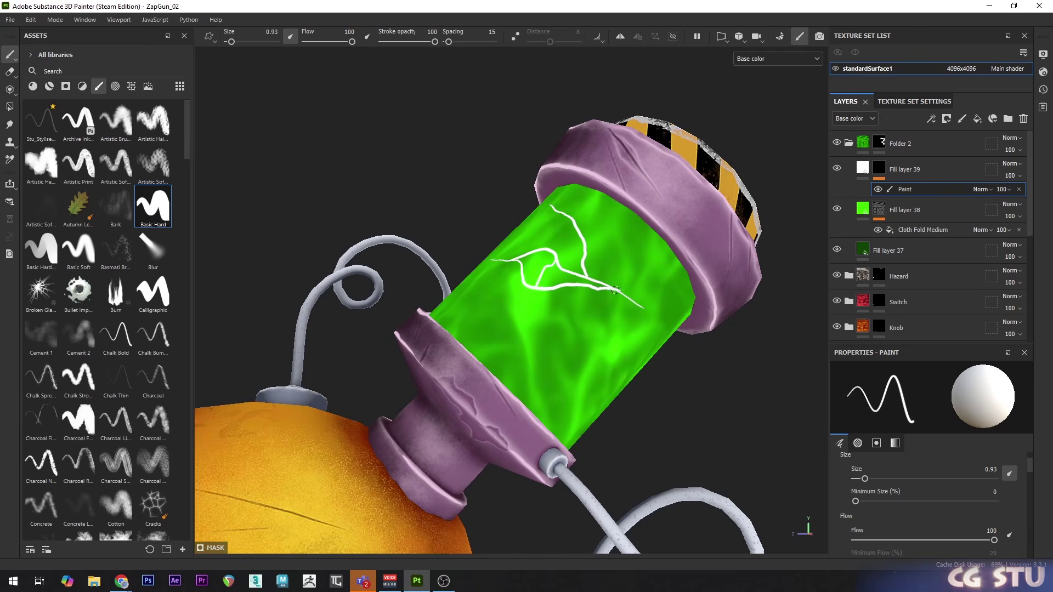
left_click_drag(552, 290, 548, 351)
left_click_drag(581, 307, 663, 394)
left_click_drag(592, 320, 664, 348)
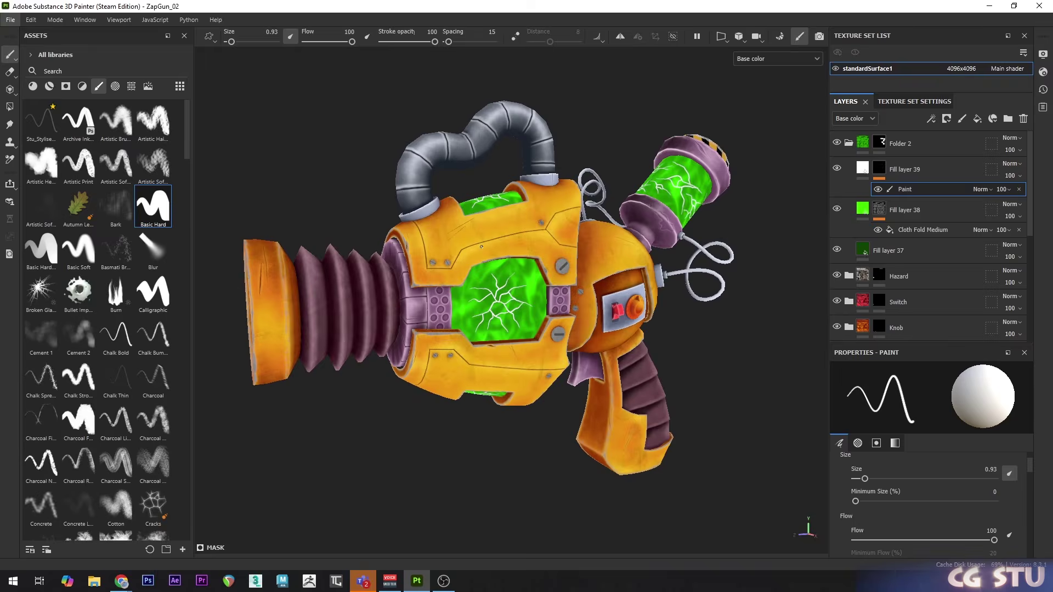
Show the gun in Material view, then activate post effects and enable Glare
key("m")
middle_click_drag(620, 268, 616, 268, "alt")
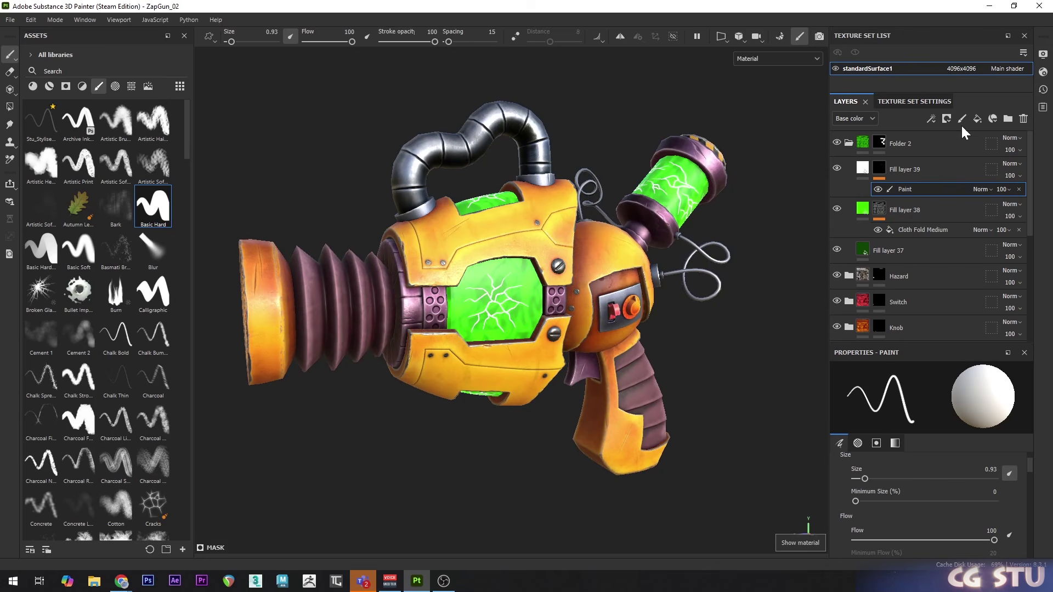
scroll(872, 202, "down", 6)
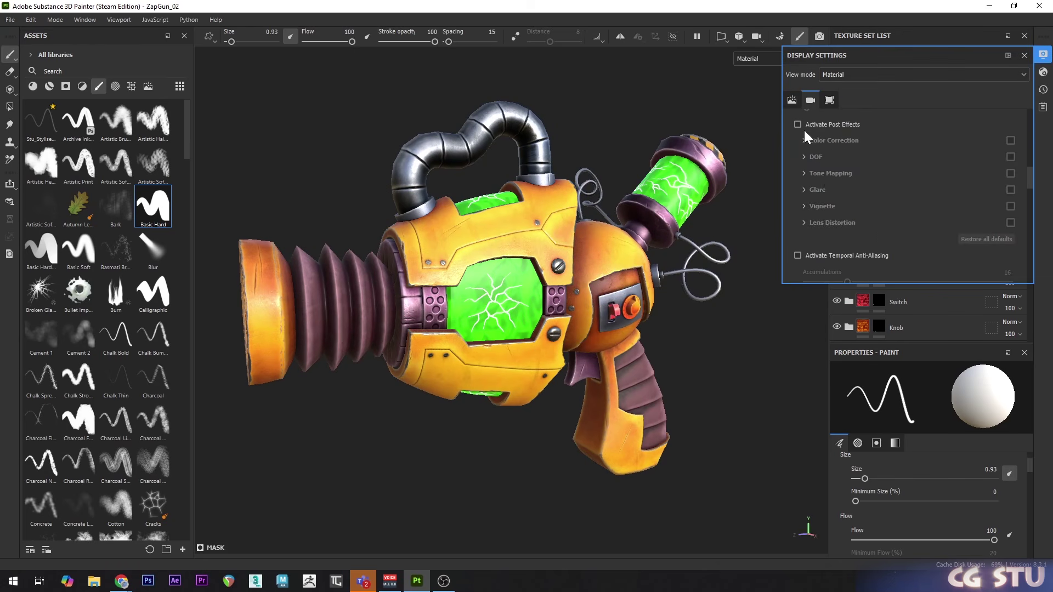
left_click(797, 124)
left_click(1010, 190)
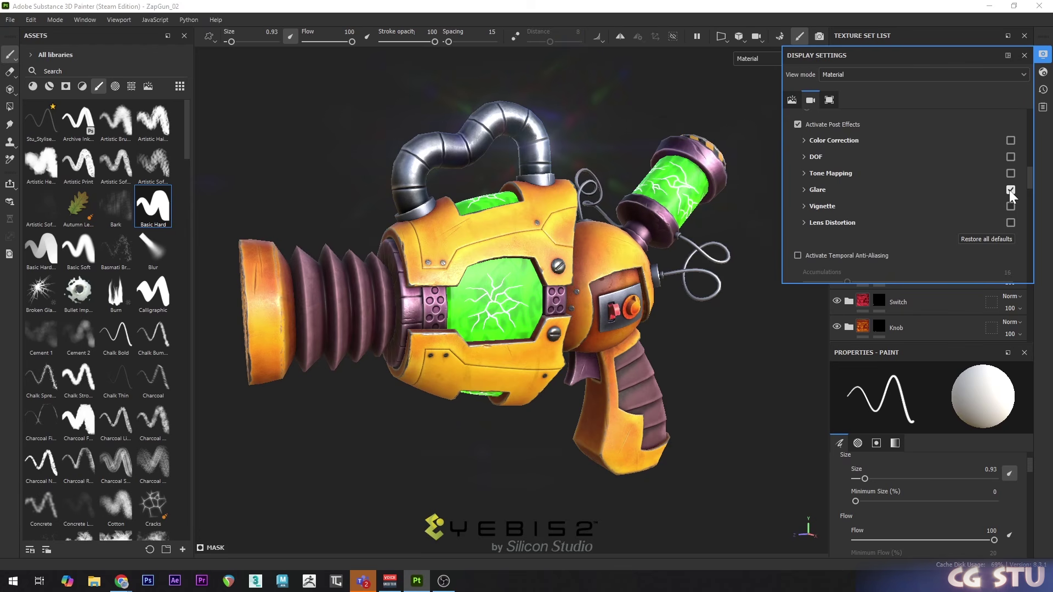
Set the glare shape to Bloom and lower its luminance
left_click(804, 189)
scroll(971, 219, "down", 2)
left_click(943, 239)
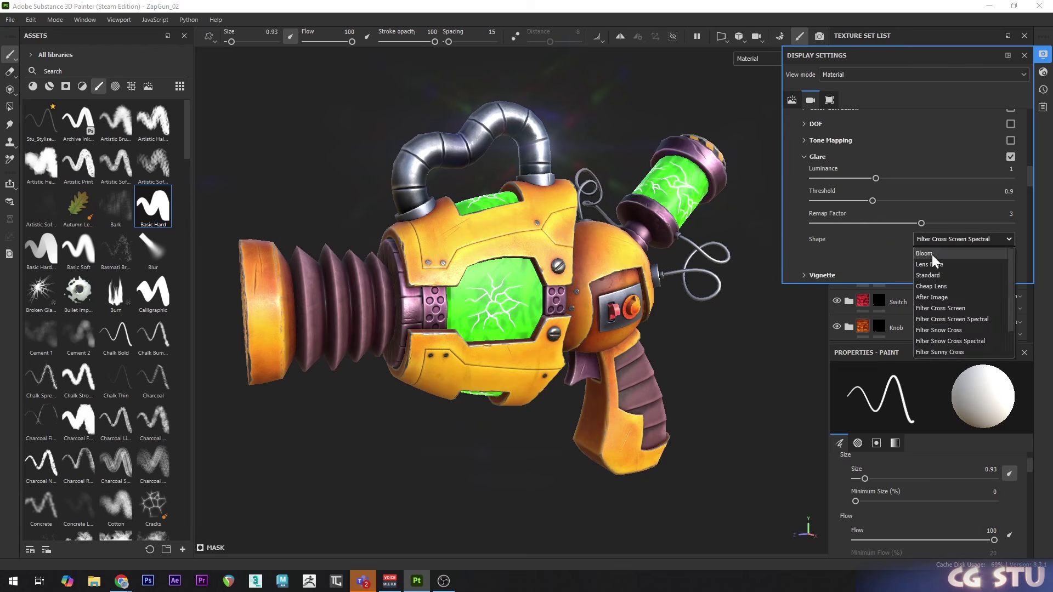
left_click(932, 254)
left_click_drag(876, 178, 860, 200)
Raise the main shader's emissive intensity so the green parts glow
left_click(1041, 73)
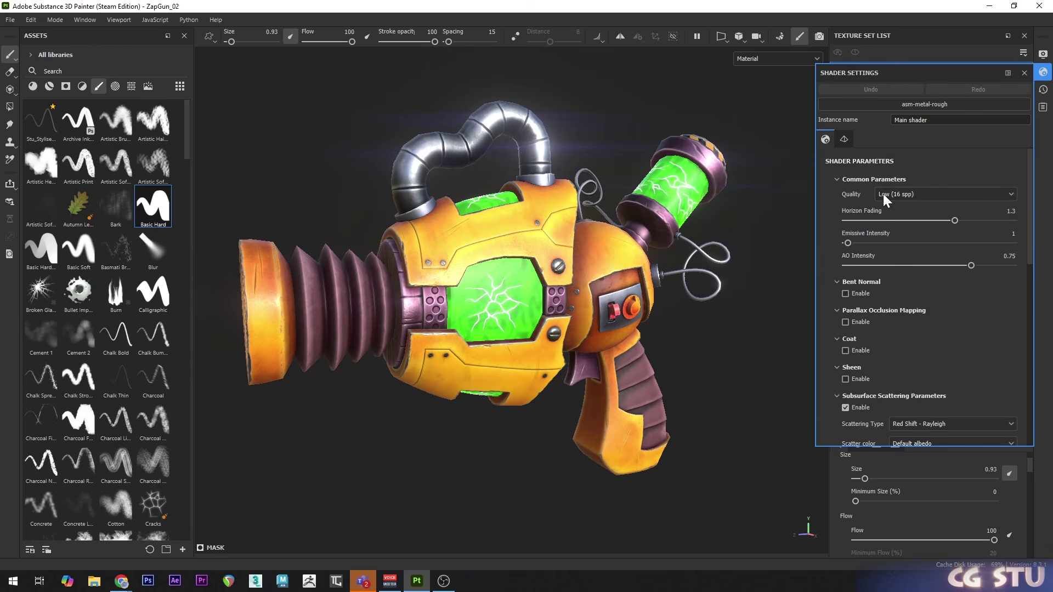
left_click_drag(846, 243, 898, 237)
mouse_move(571, 266)
left_mouse_down("alt")
mouse_move(595, 274)
mouse_move(576, 269)
left_mouse_up("alt")
right_click_drag(576, 269, 608, 274, "alt")
left_click_drag(852, 243, 889, 239)
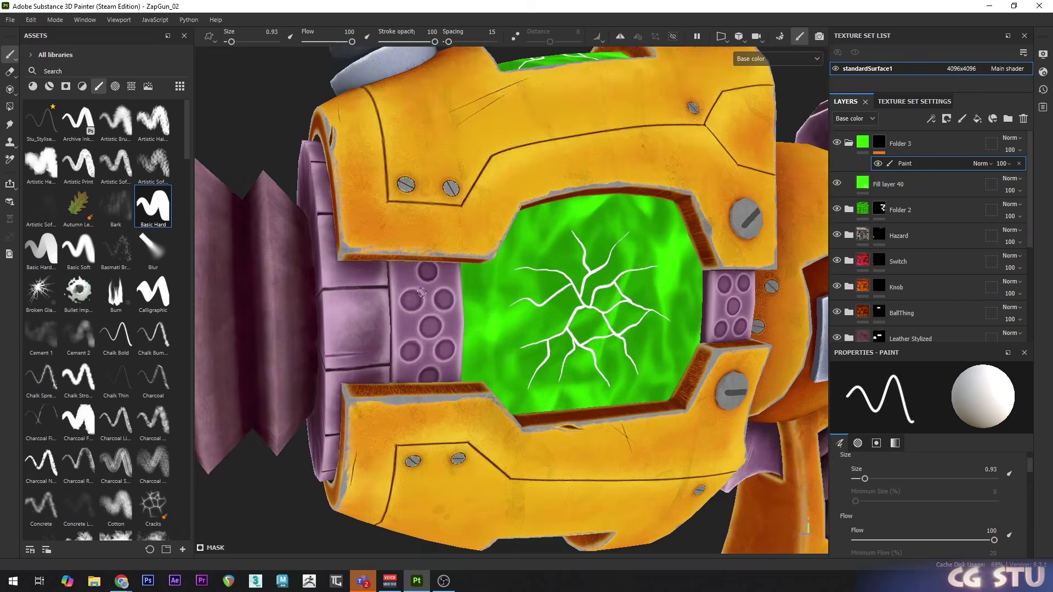
Show the texture's 2D UV layout, set the brush alignment to UV, and undo the test stroke
scroll(421, 292, "up", 5)
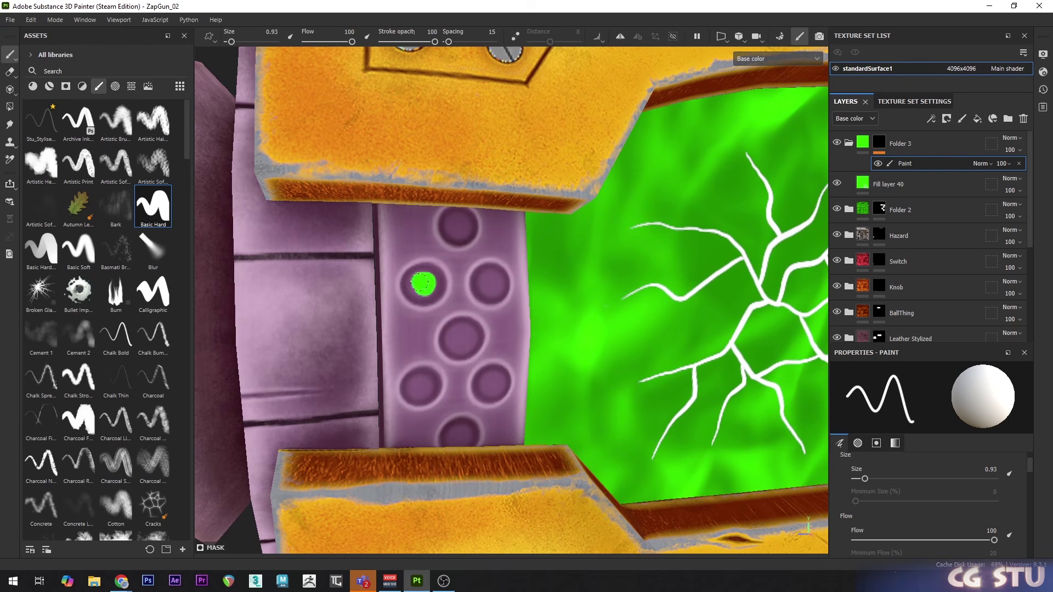
scroll(459, 280, "down", 3)
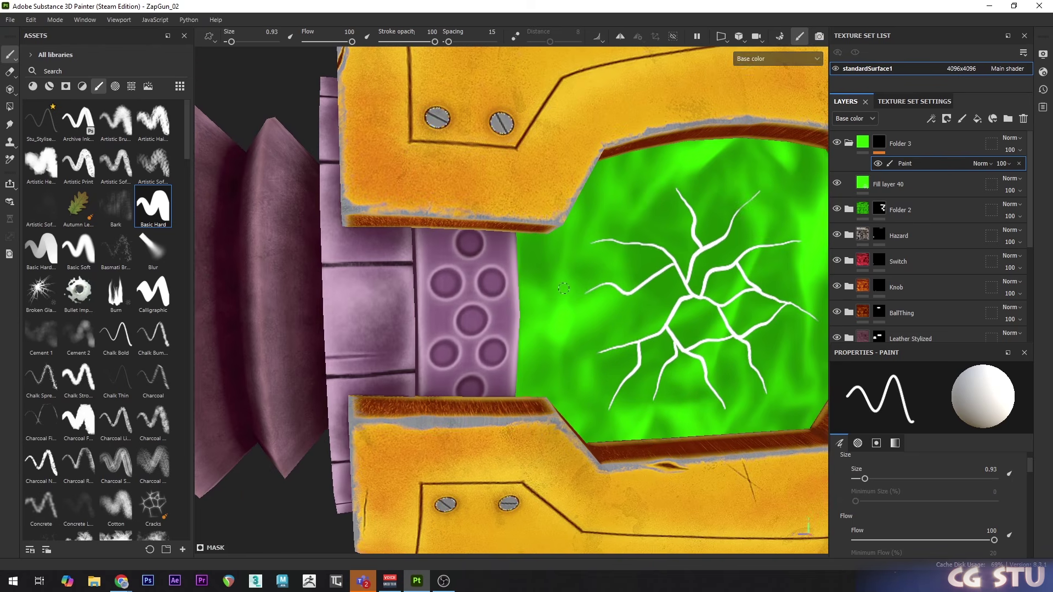
left_click(721, 37)
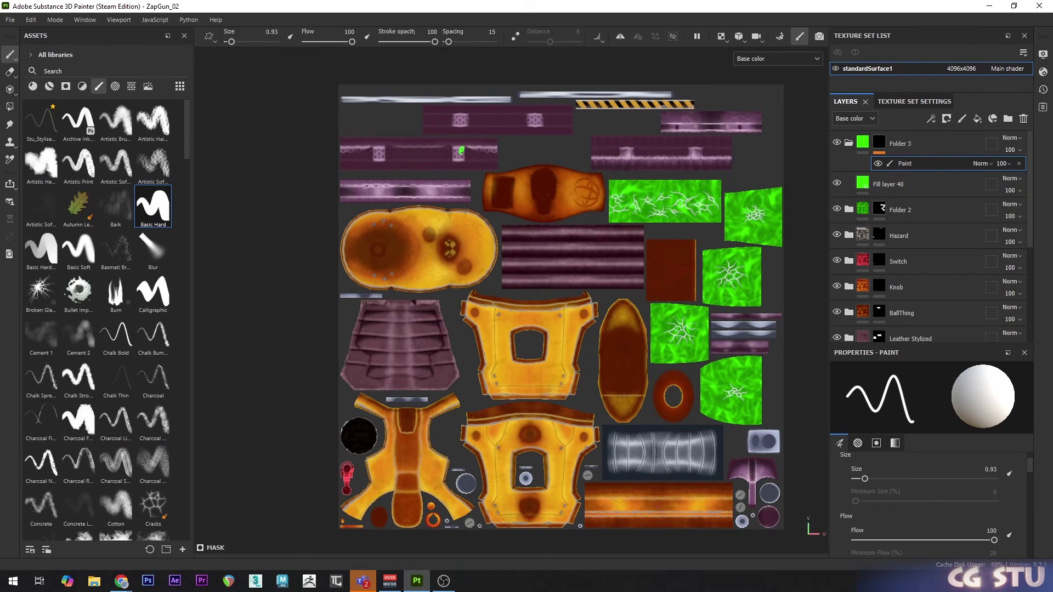
scroll(482, 259, "up", 6)
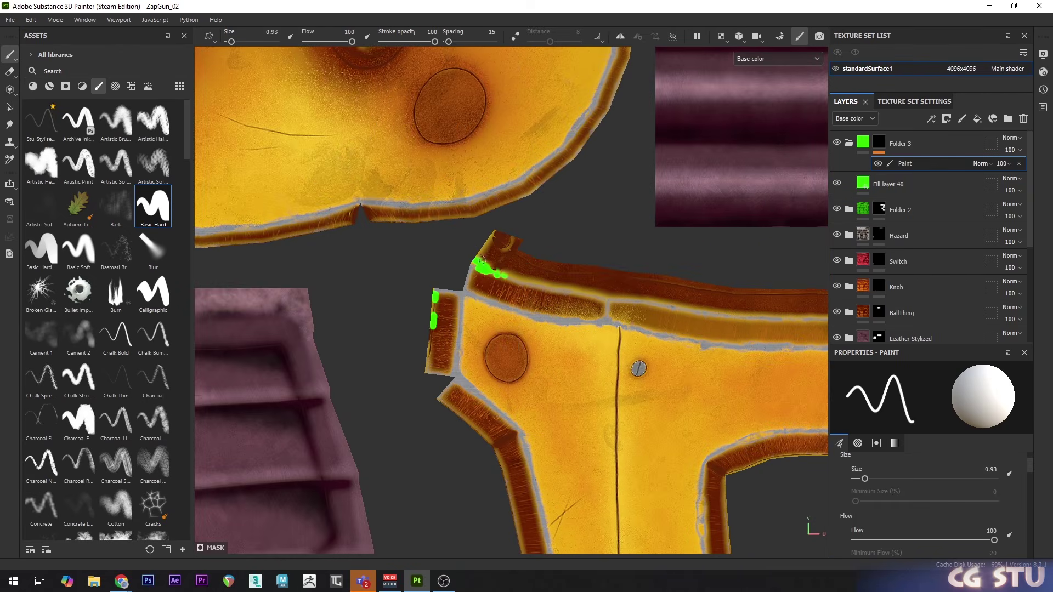
key("f")
scroll(914, 481, "down", 5)
left_click(961, 473)
left_click(905, 522)
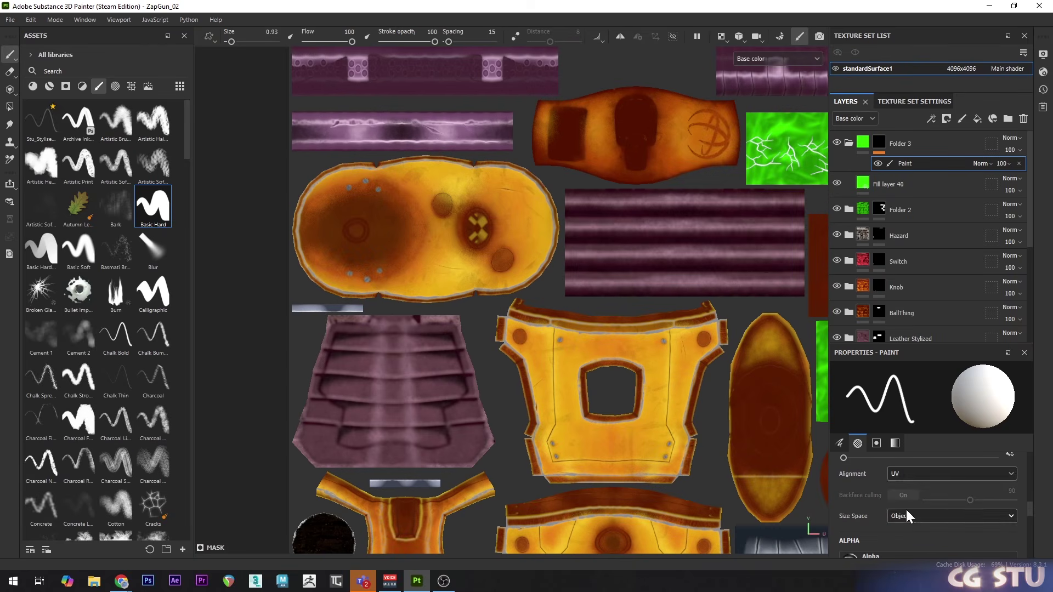
middle_click_drag(542, 160, 540, 179, "alt")
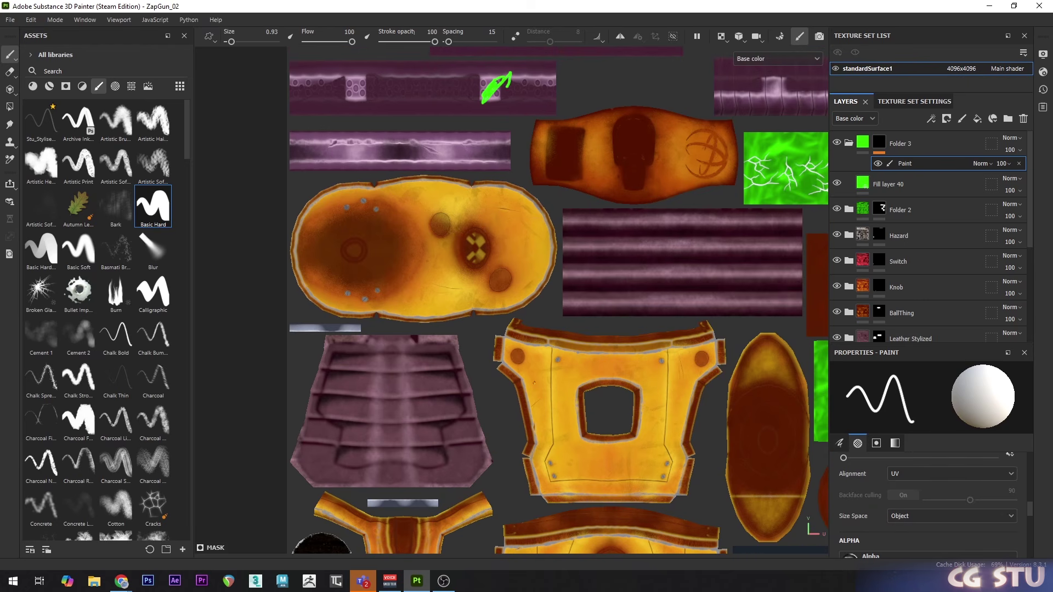
key("ctrl+z")
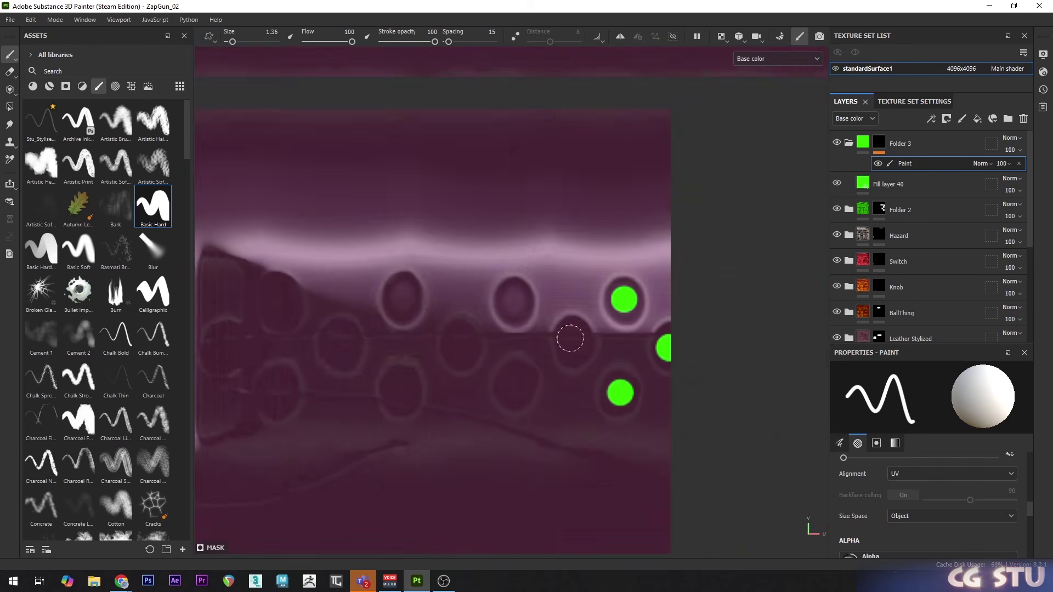
Stamp green dots into the round holes of the purple perforated strip through Folder 3's paint mask
left_click(572, 340)
left_click(515, 384)
left_click(524, 376)
left_click(582, 332)
left_click(617, 290)
left_click(618, 372)
left_click(506, 290)
left_click(510, 370)
middle_click_drag(390, 291, 641, 301, "alt")
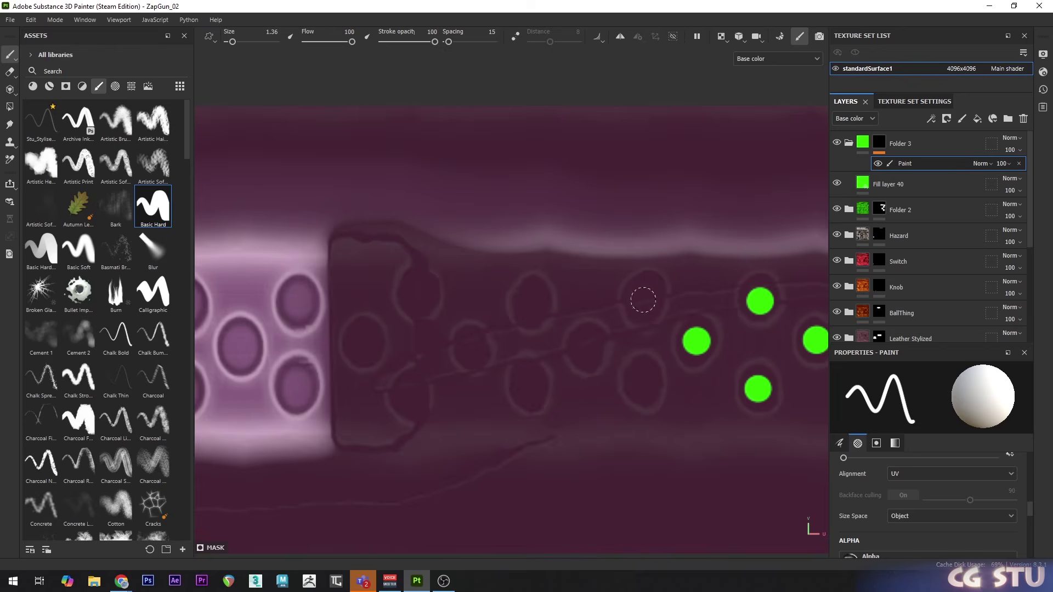
left_click(531, 305)
left_click(528, 386)
left_click(539, 385)
left_click(481, 348)
left_click(571, 382)
left_click(517, 339)
Return to the 3D view and inspect the glowing holes in Material view
key("F2")
mouse_move(538, 295)
left_mouse_down("alt")
mouse_move(524, 299)
mouse_move(562, 313)
mouse_move(438, 282)
mouse_move(542, 289)
left_mouse_up("alt")
key("m")
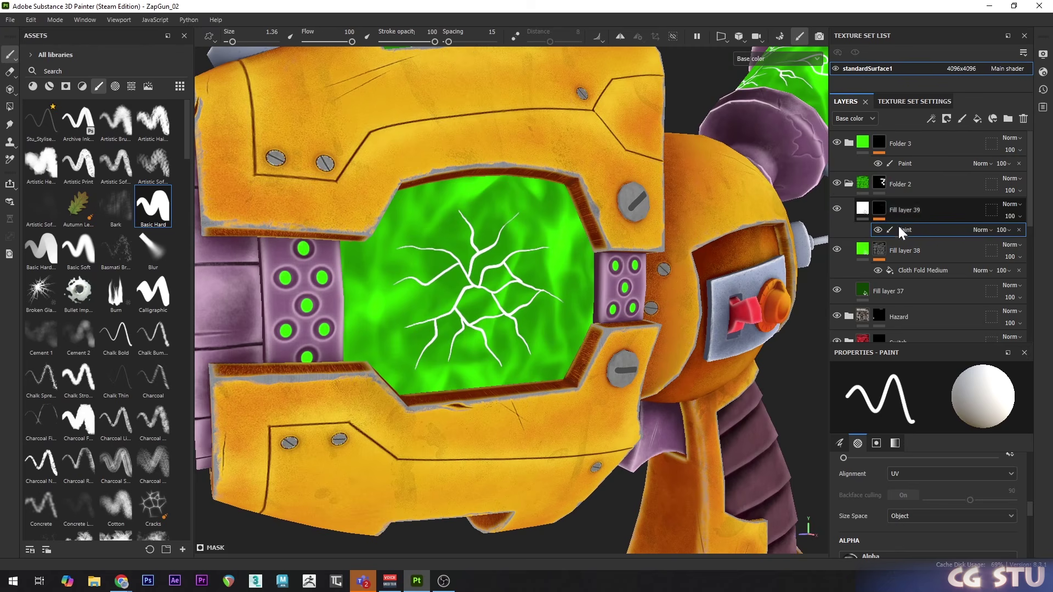
Add a Glow filter above the paint in Fill layer 39's mask, enable Used on a Mask, and set its opacity to 10
right_click(909, 230)
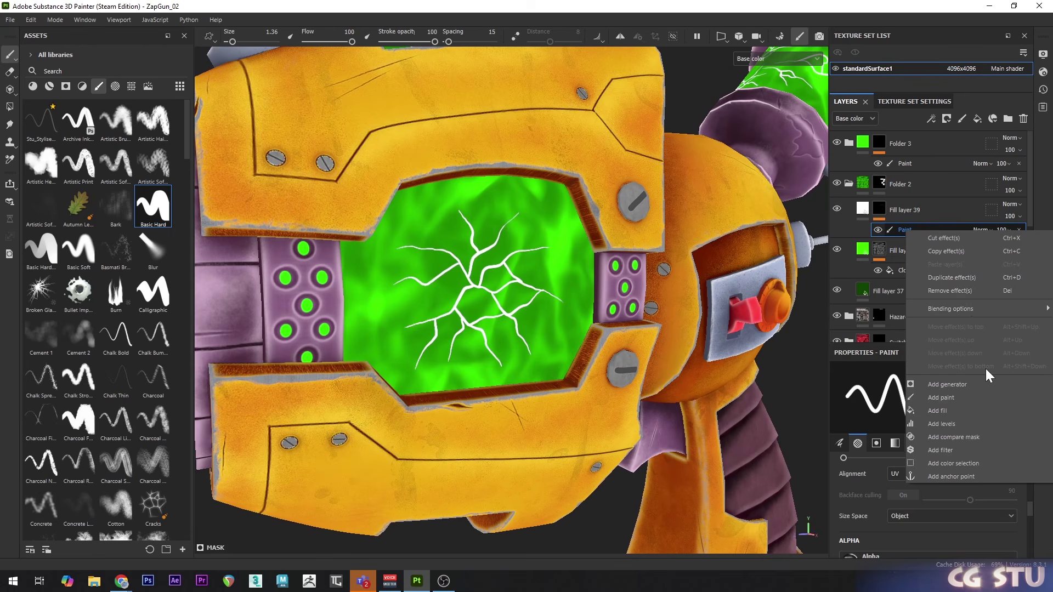
left_click(955, 449)
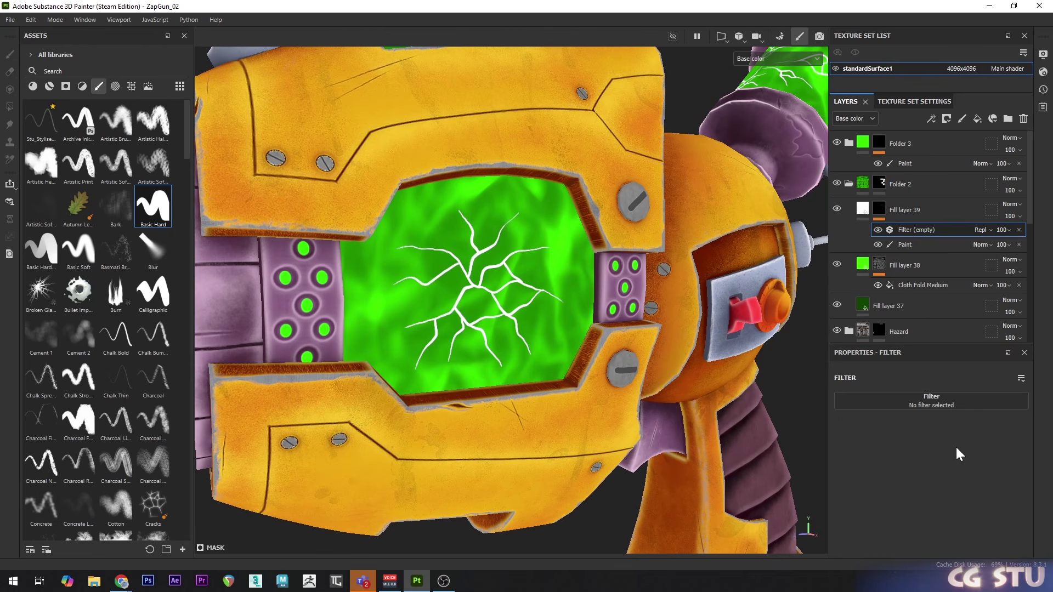
left_click(934, 401)
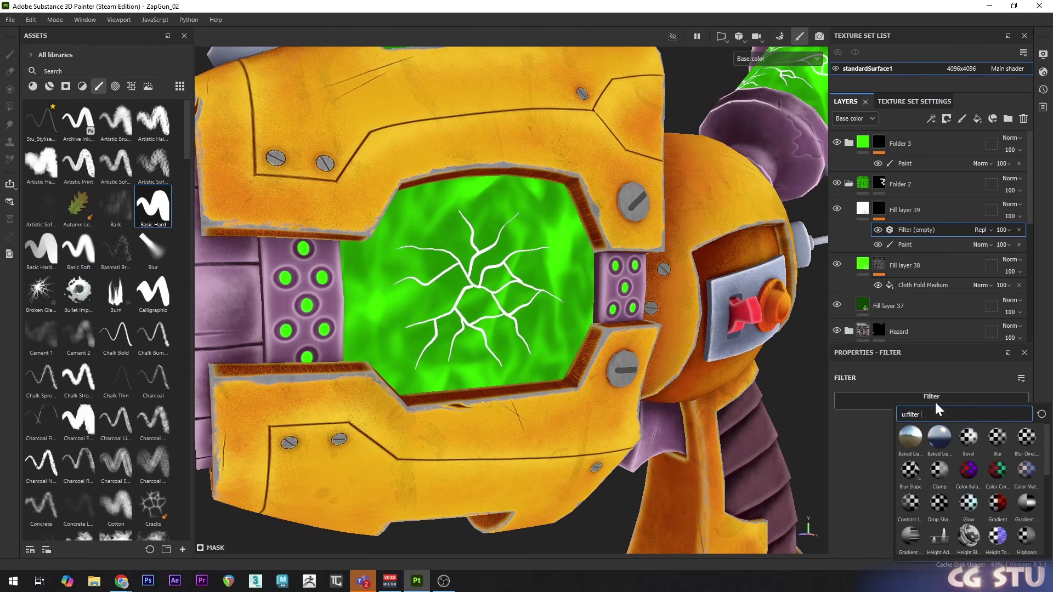
left_click(969, 505)
scroll(933, 422, "down", 1)
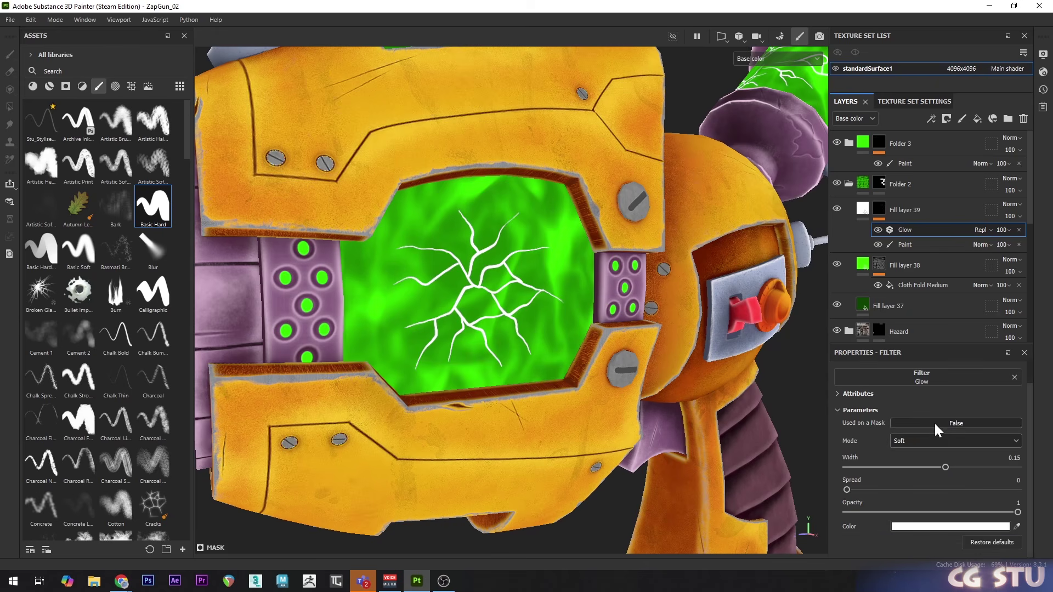
left_click(940, 422)
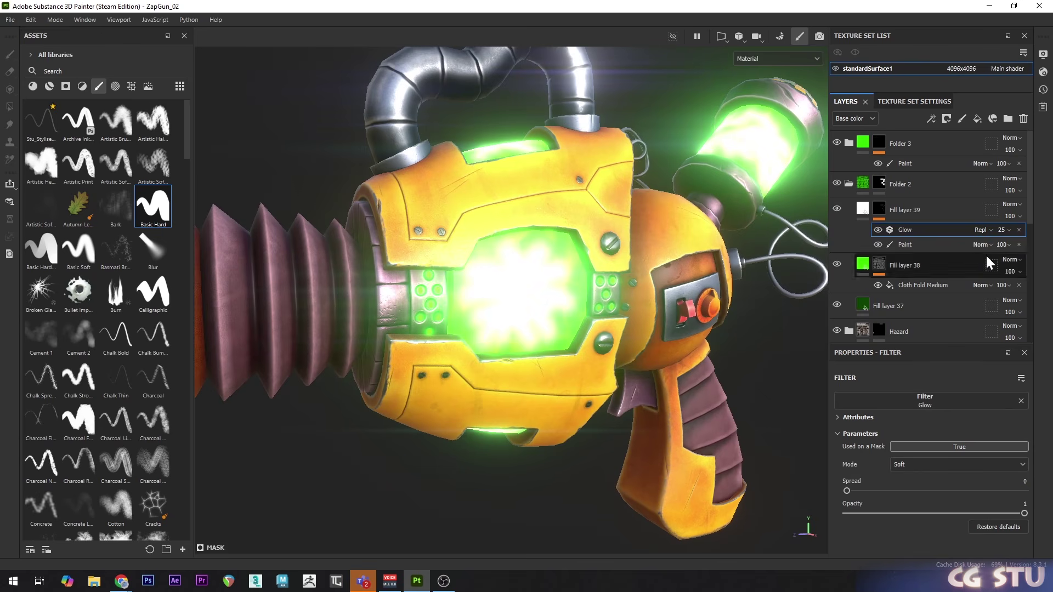
left_click(1003, 229)
left_click_drag(1023, 249, 1000, 248)
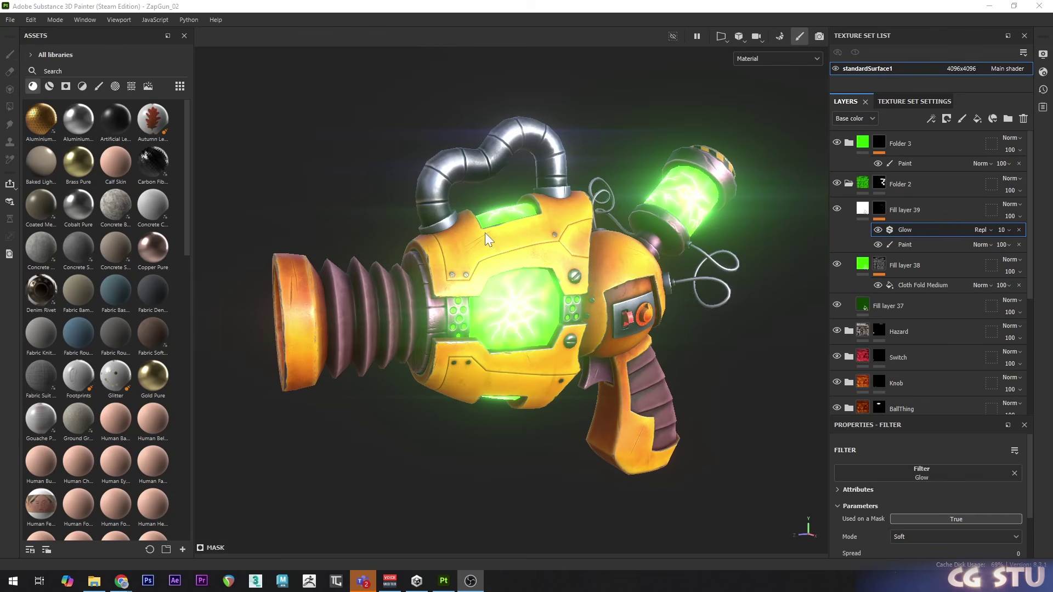
Open the texture export and choose the Unity Universal Render Pipeline (Metallic Standard) output template
left_click(12, 21)
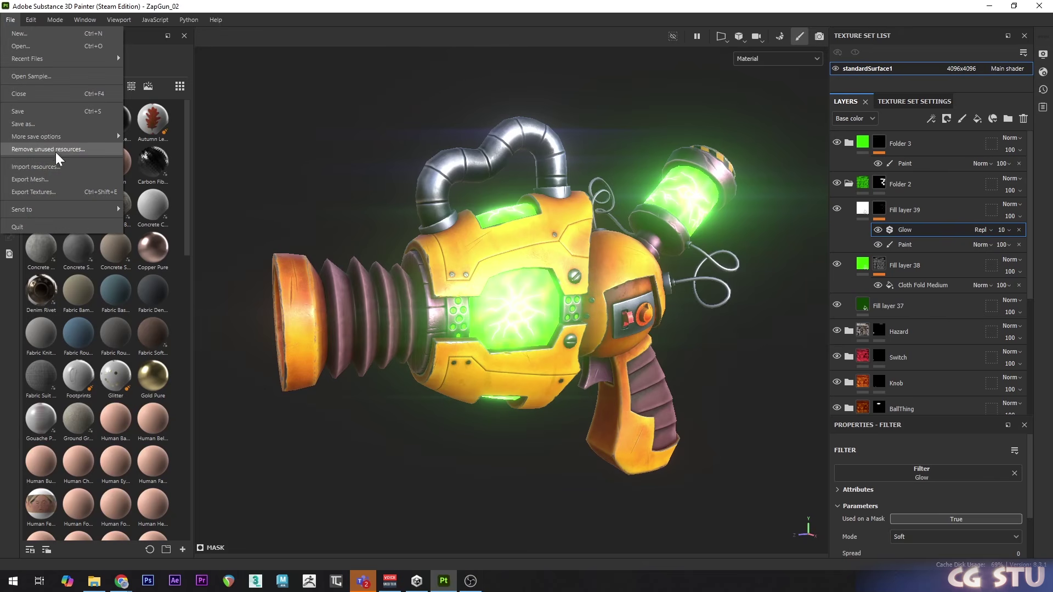
left_click(55, 192)
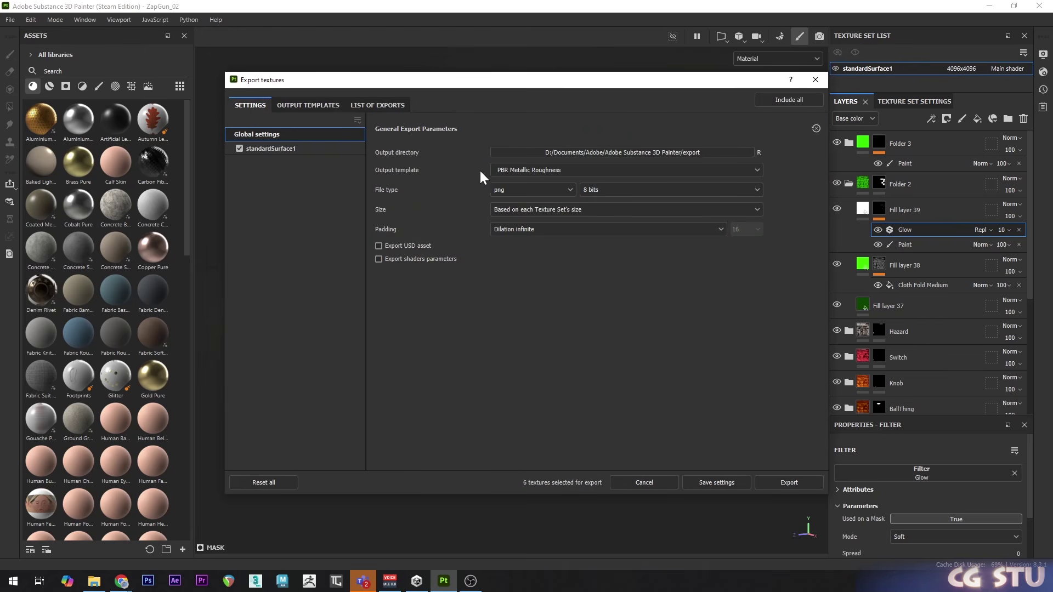
left_click(569, 166)
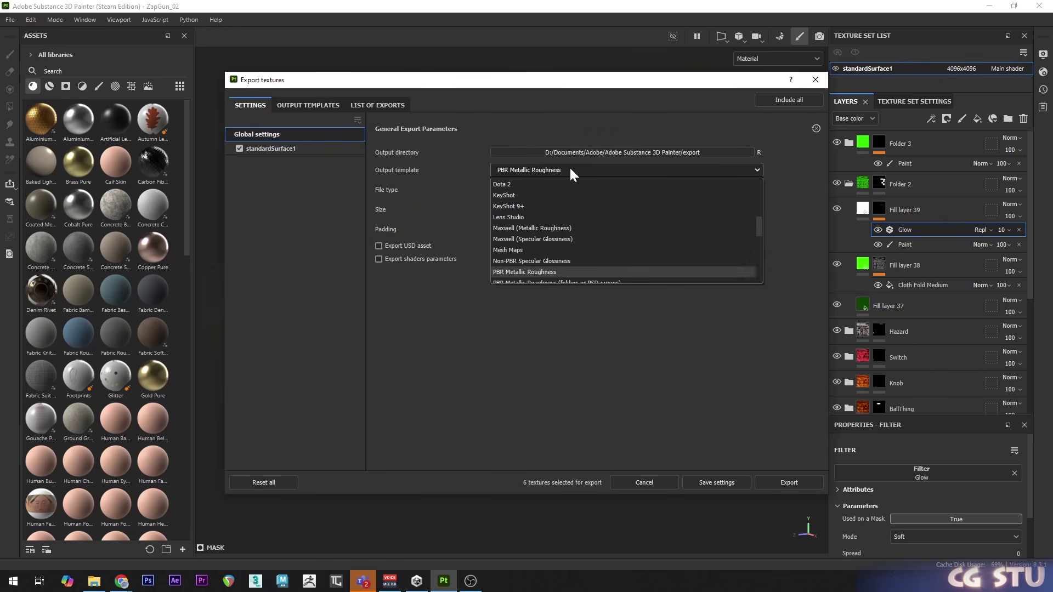
scroll(598, 193, "down", 1)
scroll(597, 190, "down", 5)
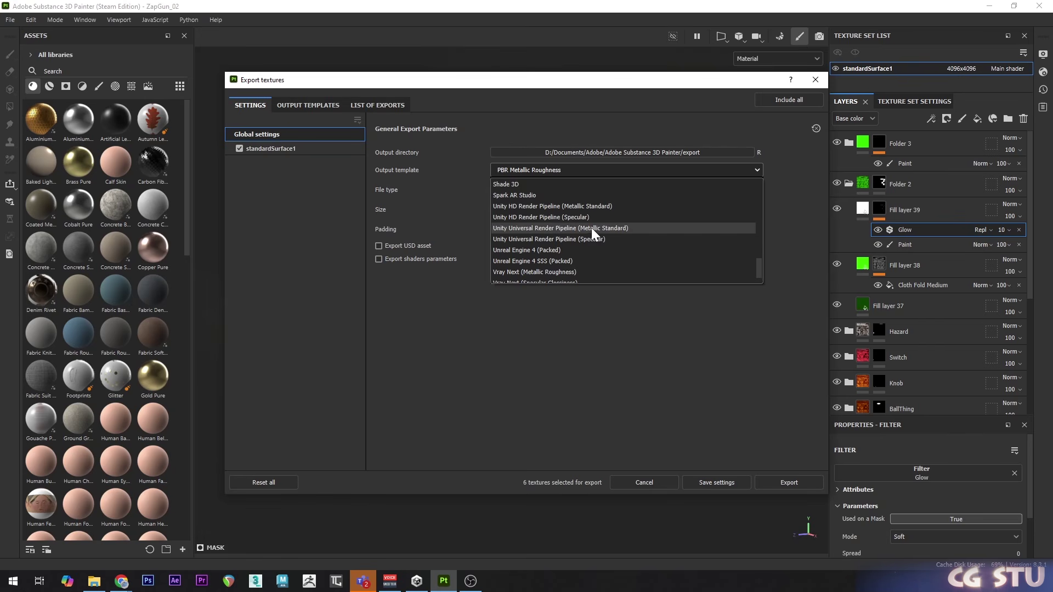
left_click(634, 230)
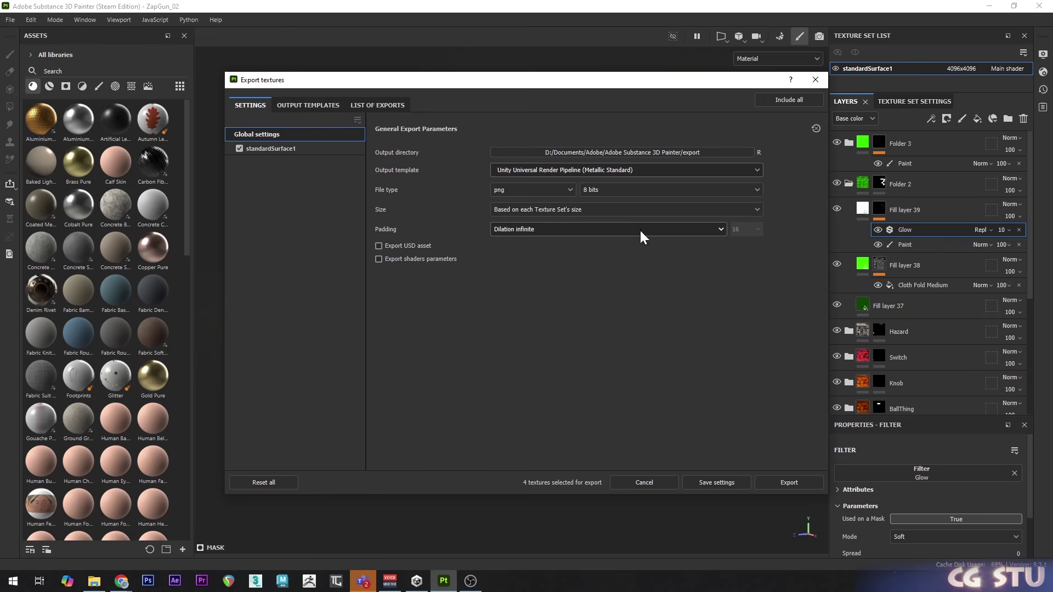
Set the PNG bit depth to 8 bits + dithering and export the textures
left_click(616, 191)
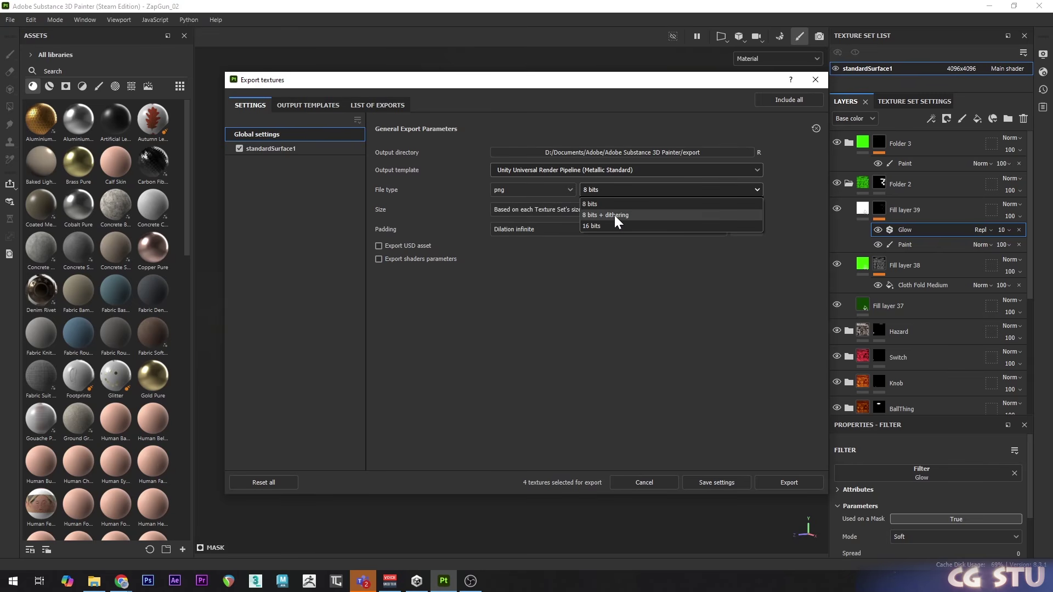
left_click(614, 214)
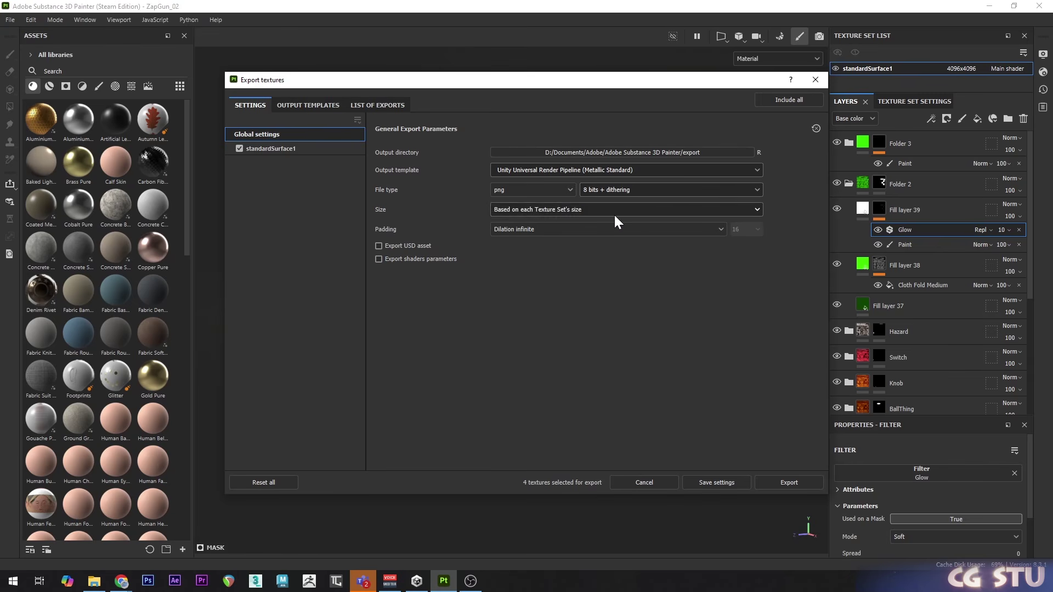
left_click(775, 482)
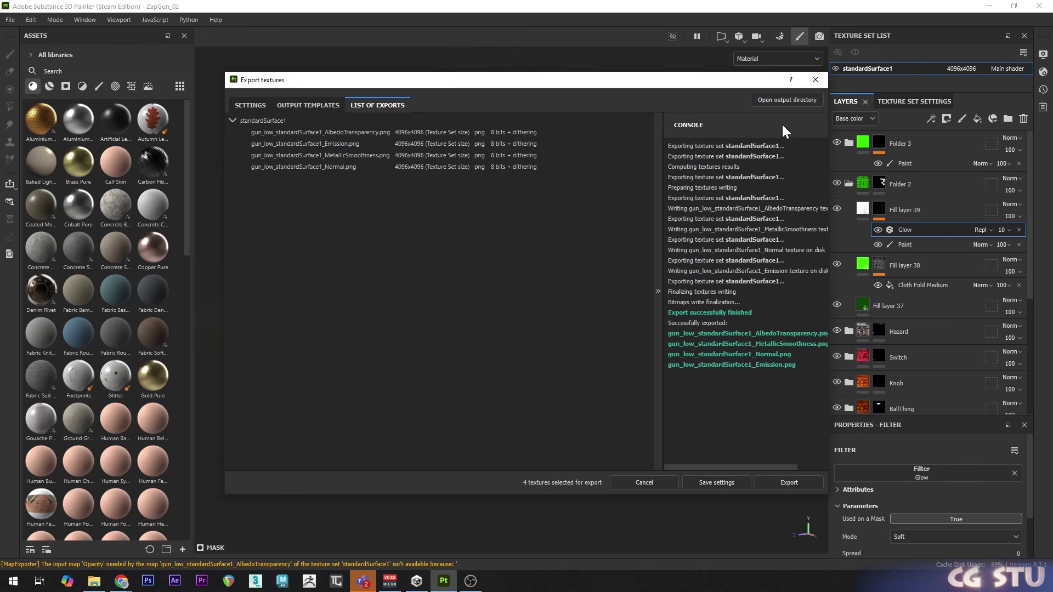
Open the output directory that holds the exported gun textures
left_click(774, 100)
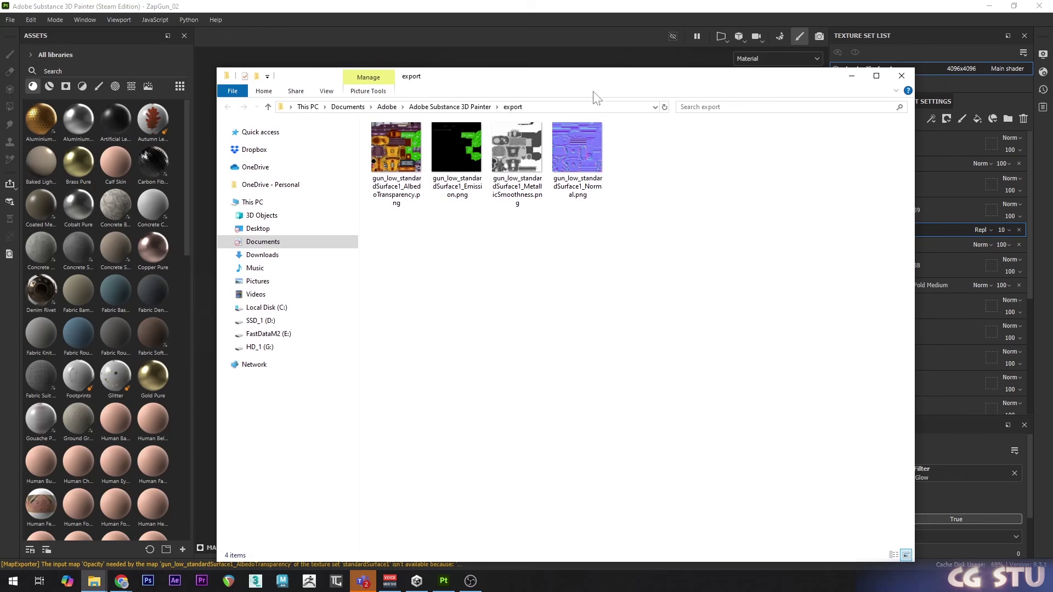
left_click_drag(387, 232, 623, 202)
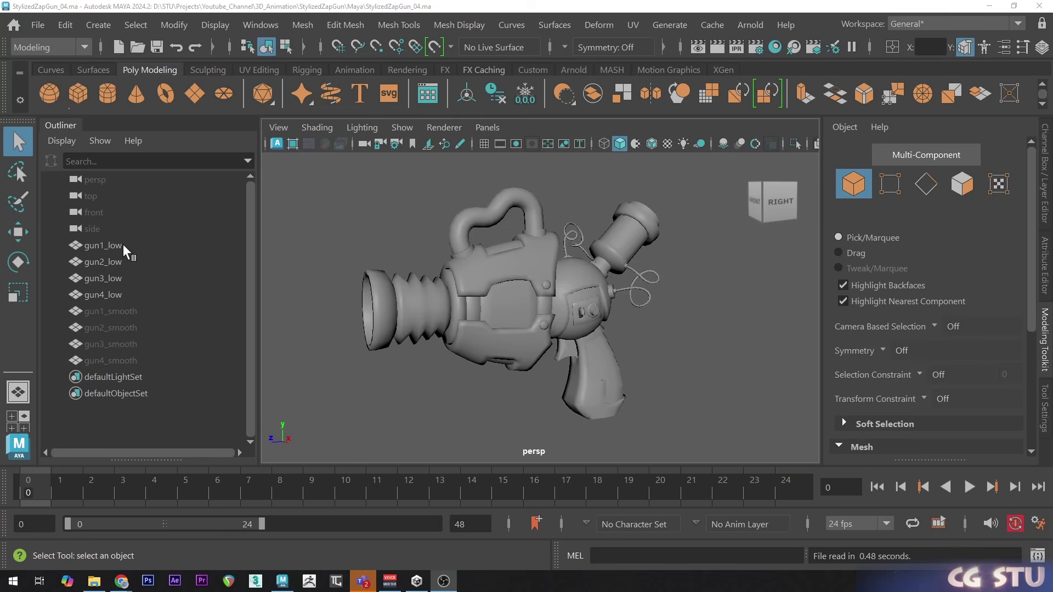
In Maya, combine the gun1_low to gun4_low meshes into one and move the combined mesh's pivot onto the gun body
left_click_drag(122, 245, 125, 294)
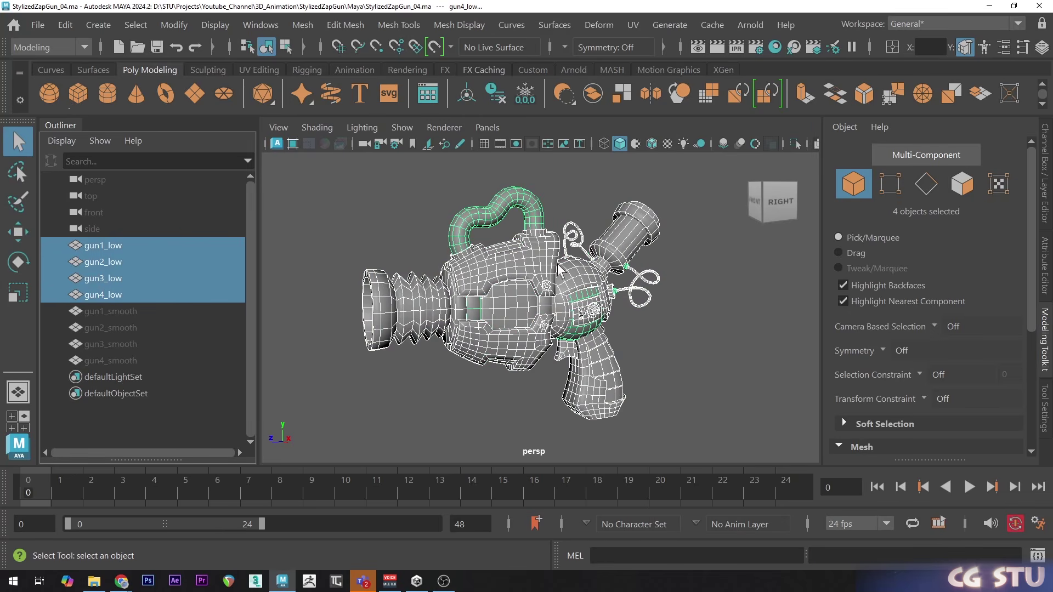
left_click(593, 93)
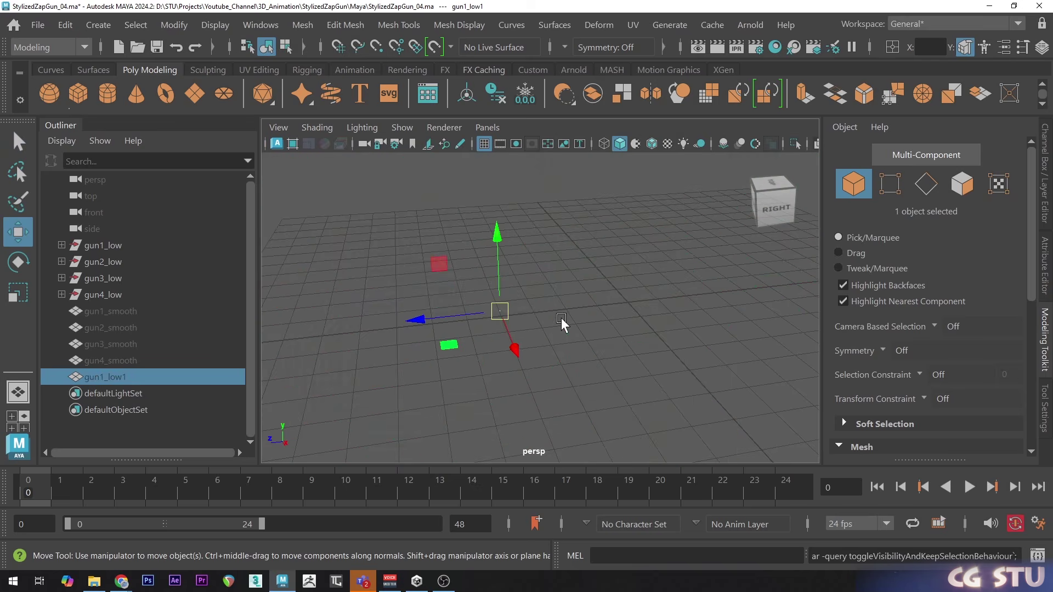
key("d")
left_click_drag(498, 308, 630, 312)
key("h")
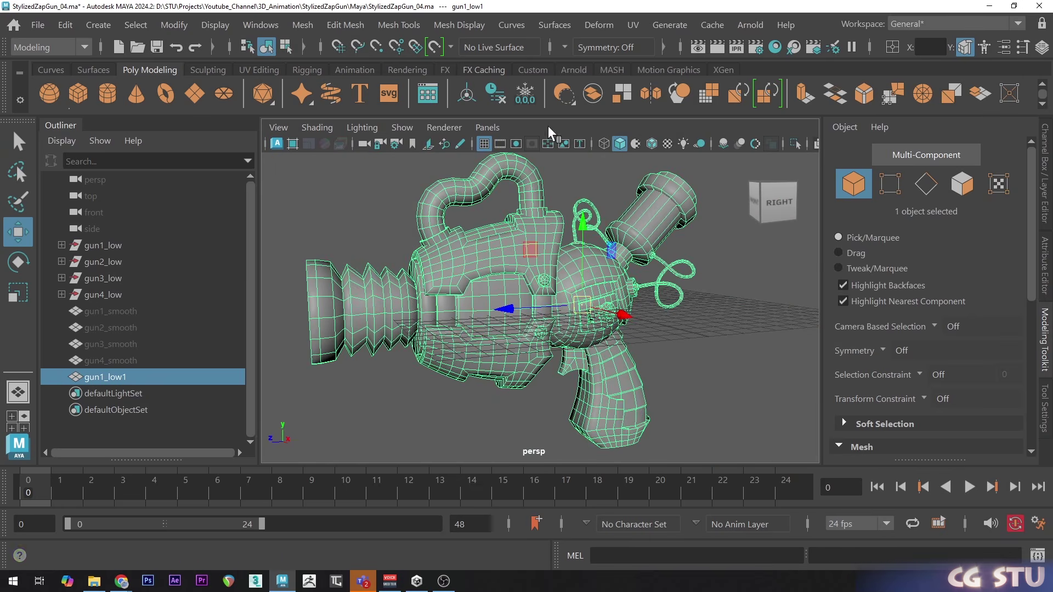
Delete the combined gun mesh's construction history and freeze its transformations in preparation for exporting it
left_click(496, 94)
left_click(525, 93)
left_click(37, 25)
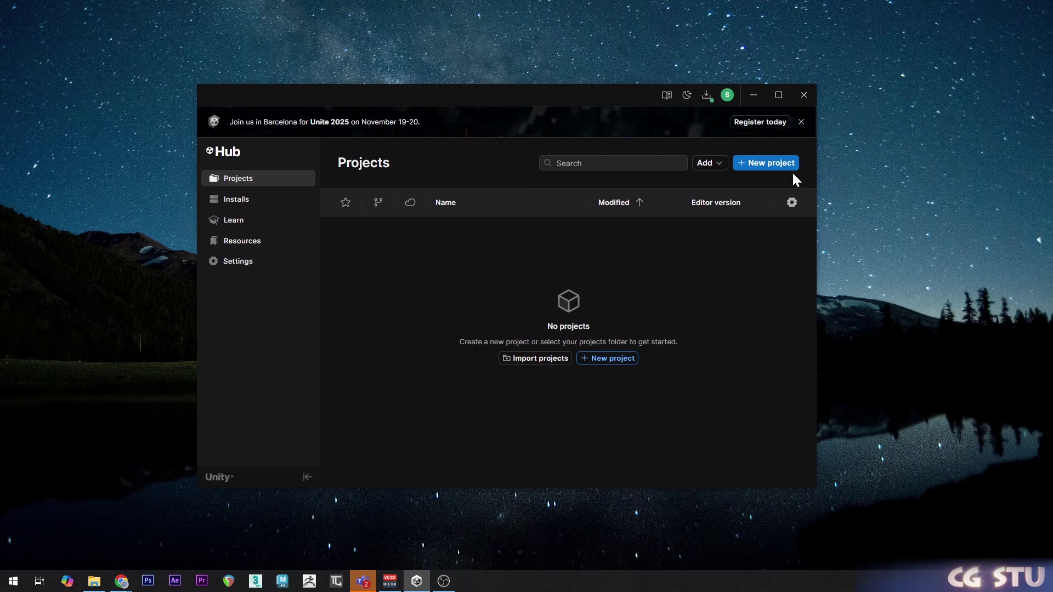
In Unity Hub, create a new project from the Universal Render Pipeline sample template
left_click(755, 163)
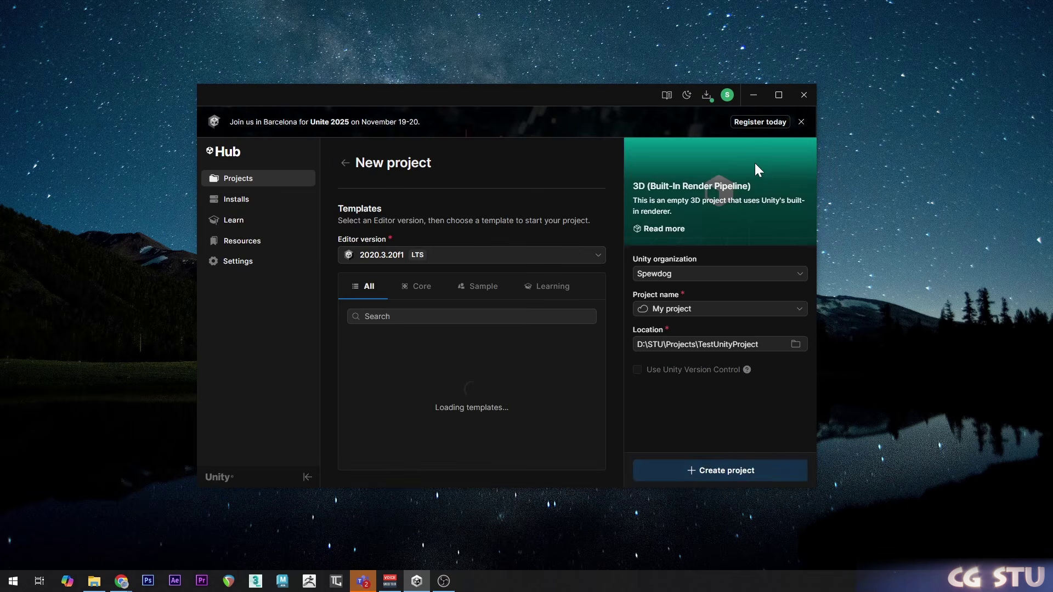
left_click(483, 286)
scroll(522, 238, "down", 1)
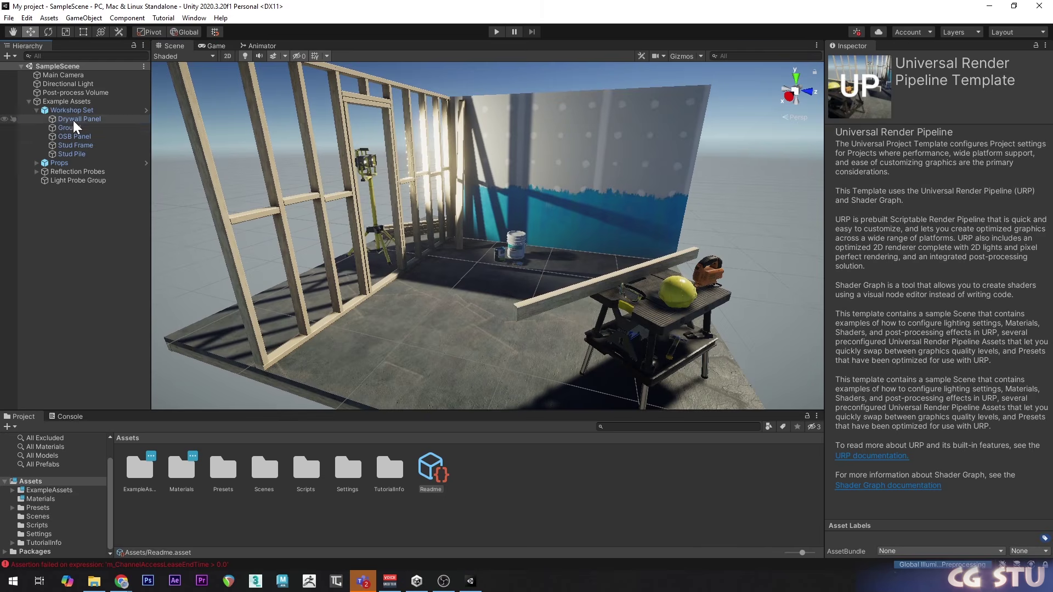
Hide the Drywall Panel, OSB Panel, Stud Frame, Stud Pile and Props in the sample scene, leaving the Ground
left_click(74, 120)
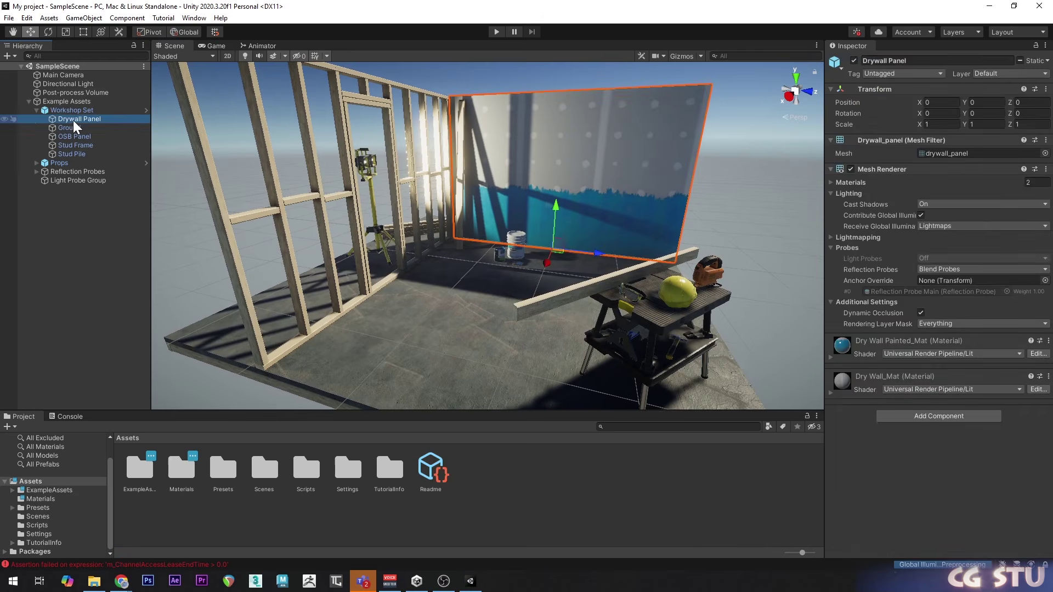
left_click(70, 136)
key("h")
left_click(69, 146)
key("h")
left_click(68, 154)
key("h")
left_click(62, 163)
key("h")
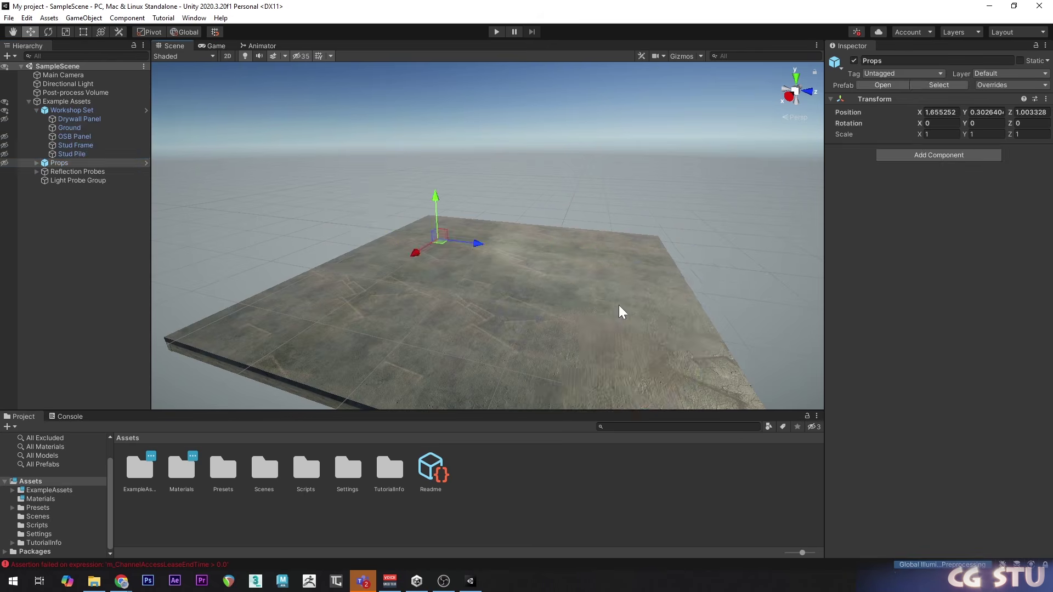
Import the final zap gun model as a new asset into the project's Assets folder
right_click(543, 472)
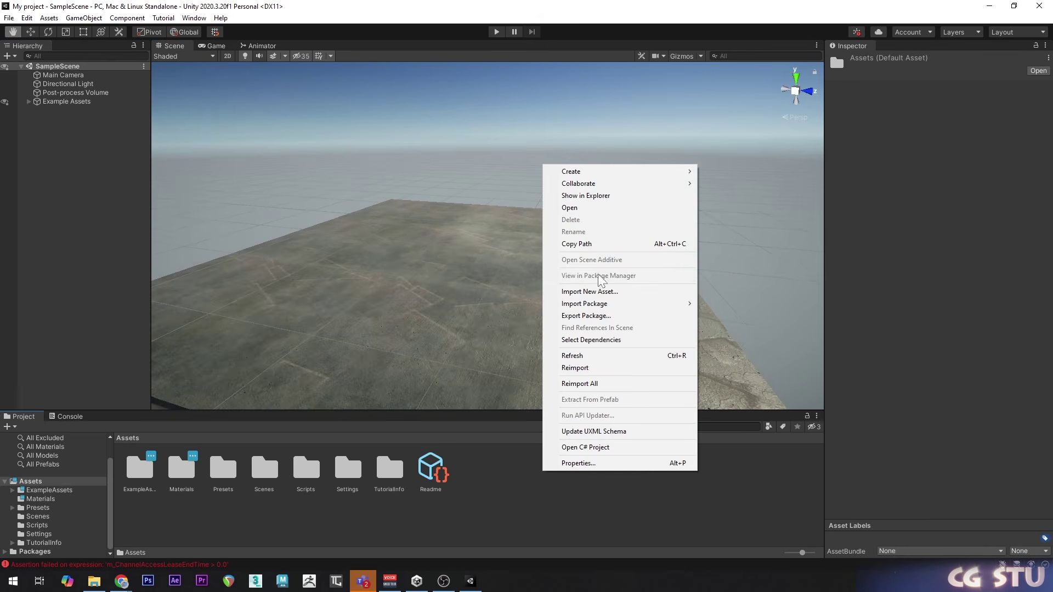
left_click(598, 291)
left_click(522, 463)
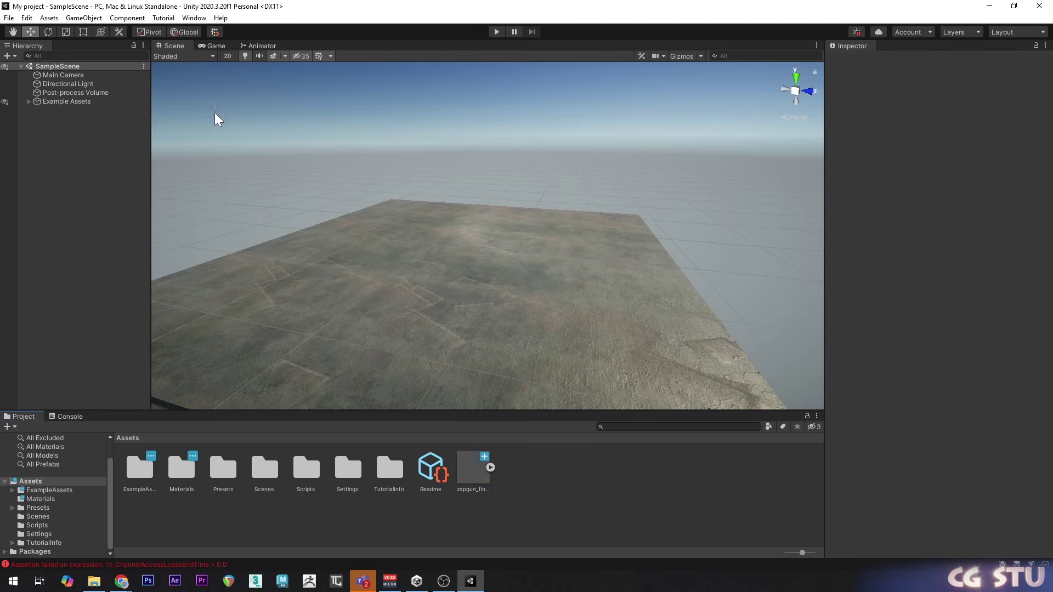
Create a cube above the ground at X 1.8, Y 0.797 and remove its Box Collider component
left_click(76, 21)
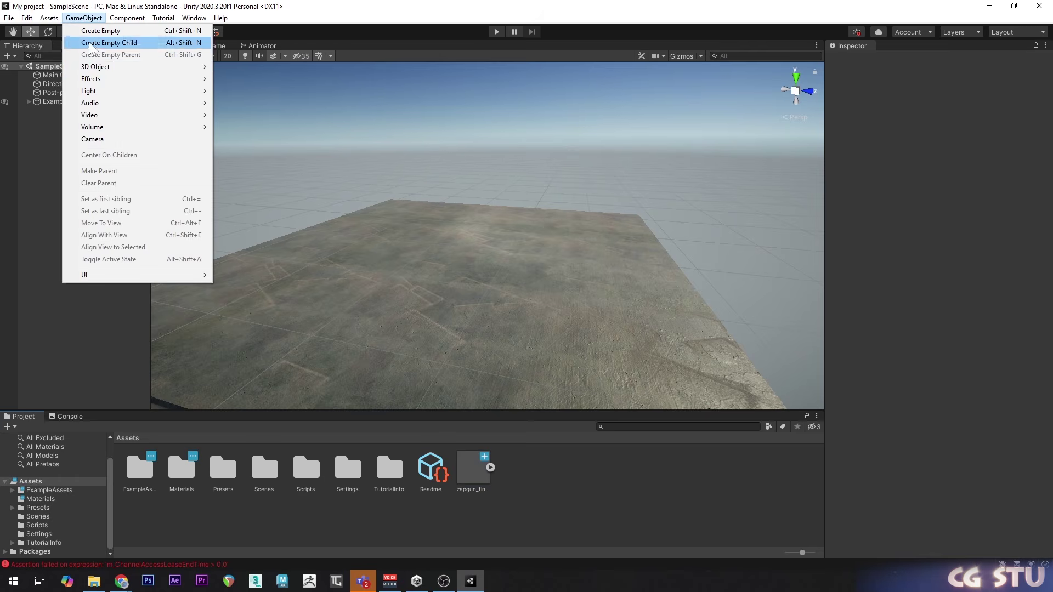
mouse_move(106, 67)
left_click(237, 68)
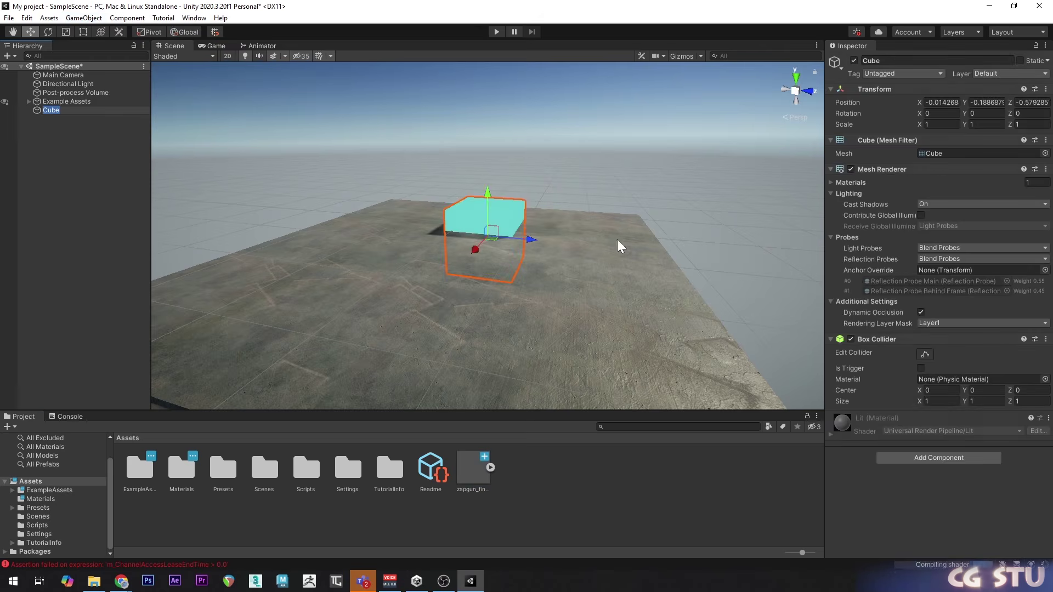
key("f")
left_click_drag(538, 259, 630, 264, "alt")
right_click(860, 329)
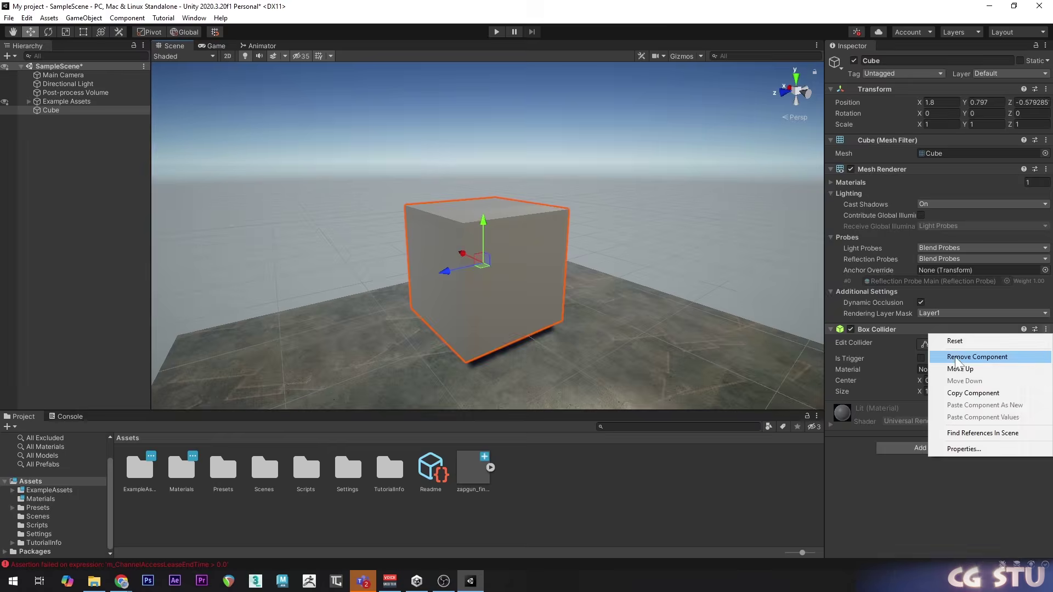
left_click(899, 355)
Replace the cube's mesh with gun4_low1, then scale it to about 8.11 and position it at X 1.18, Y 0.931
left_click(1044, 153)
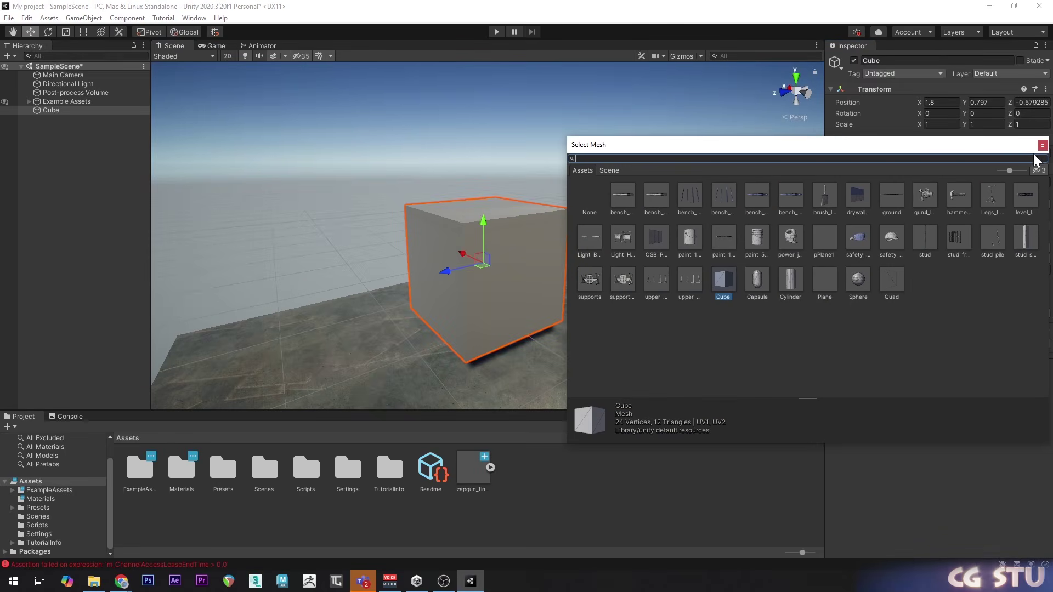
left_click(925, 196)
left_click(1044, 146)
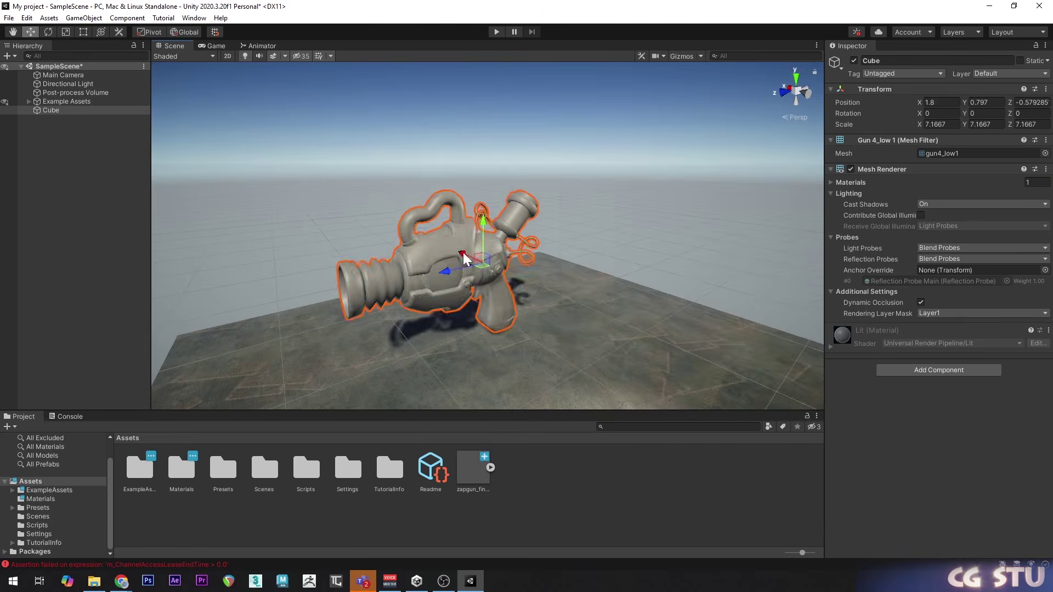
left_click_drag(466, 258, 547, 299, "alt")
left_click_drag(515, 214, 520, 197)
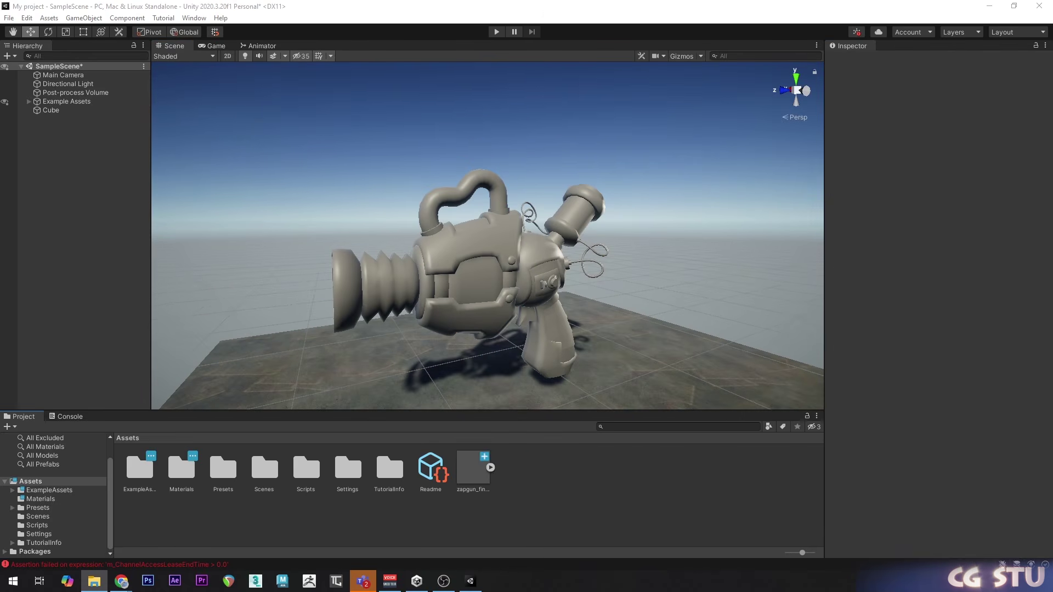
Bring the four exported gun textures into the Assets folder and create a material named zapgun
left_click_drag(536, 482, 536, 482)
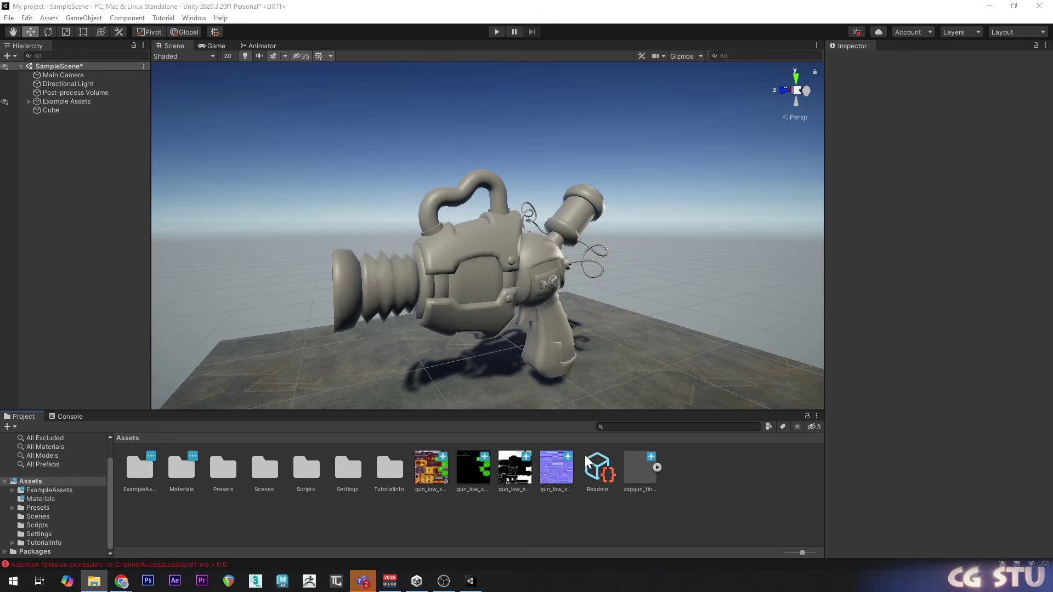
right_click(700, 468)
mouse_move(723, 165)
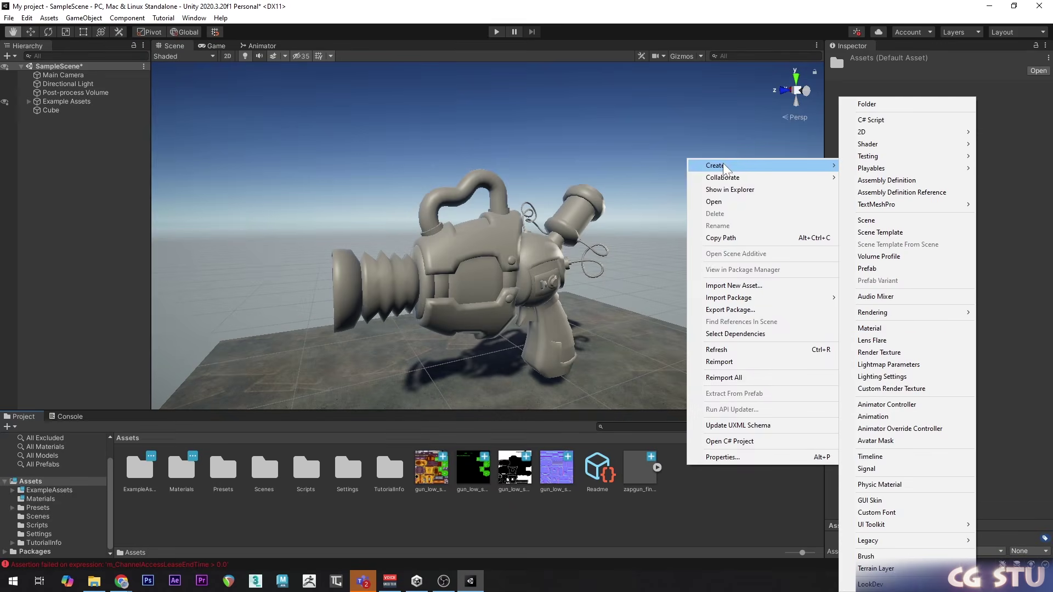
left_click(880, 328)
type("zapgun")
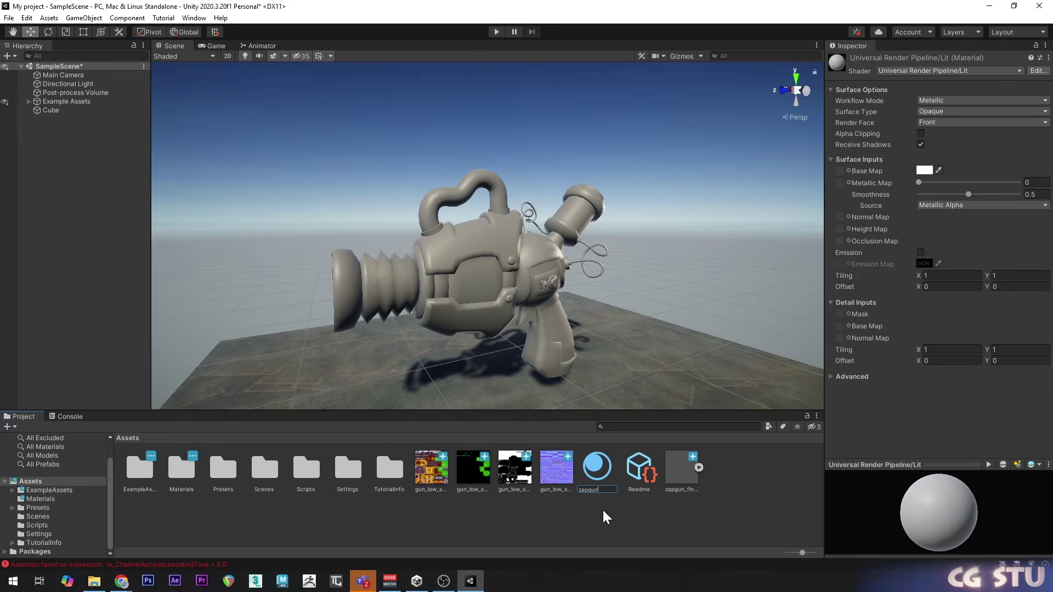
key("Return")
Assign the zapgun material to Element 0 of the gun's Mesh Renderer
left_click(573, 364)
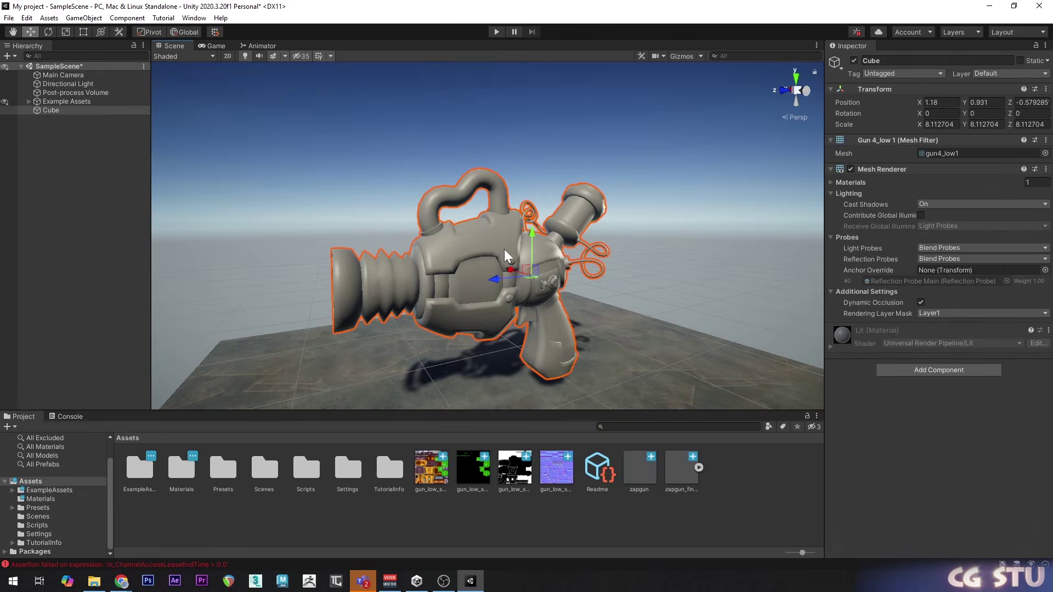
left_click(830, 184)
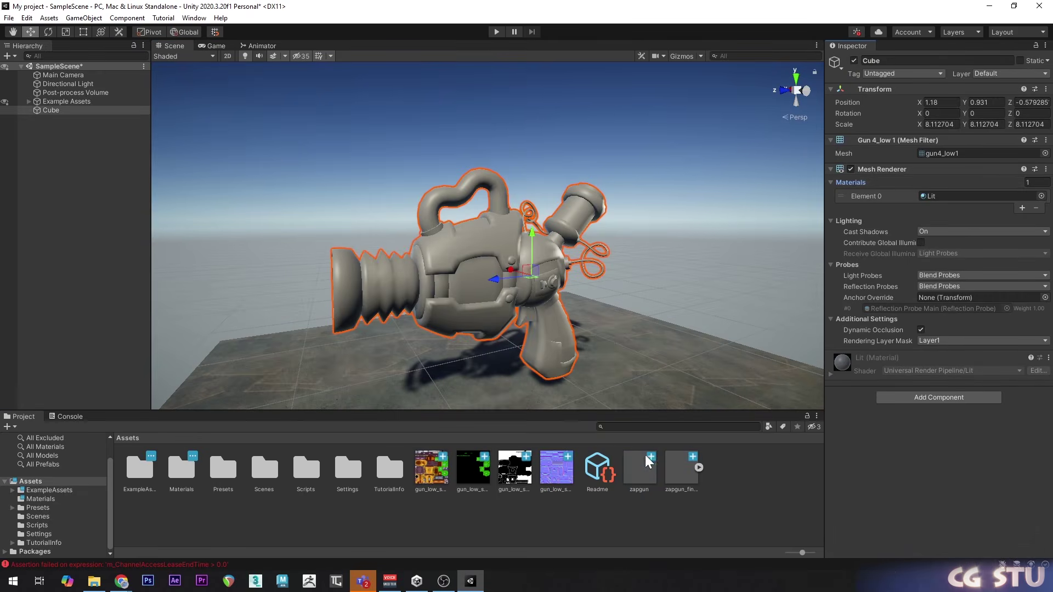
left_click_drag(639, 471, 942, 195)
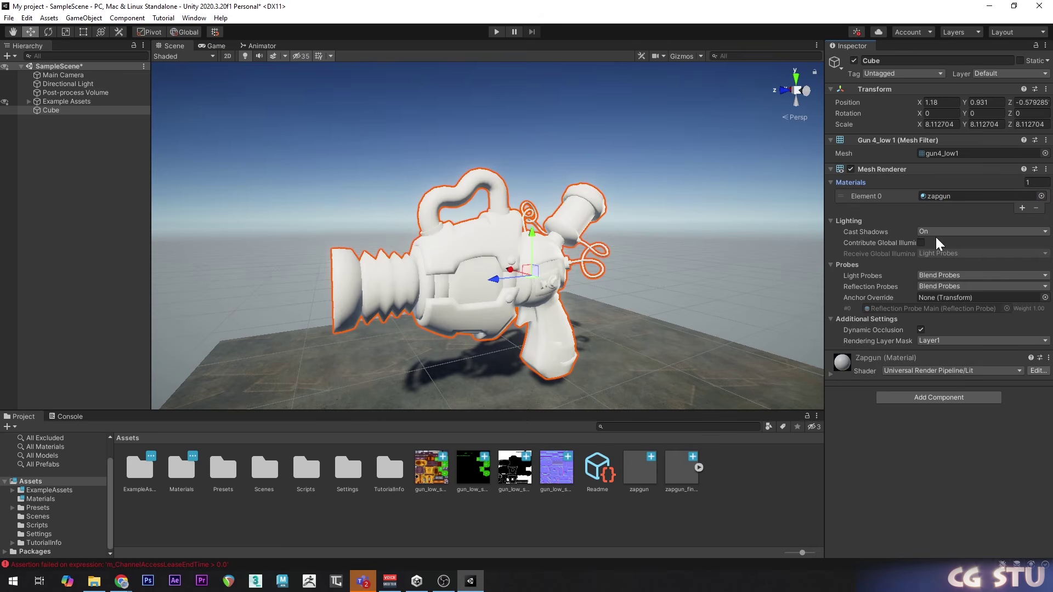
Assign the albedo and metallic-smoothness textures to the zapgun material's Base Map and Metallic Map, and set Smoothness to 1
left_click(639, 470)
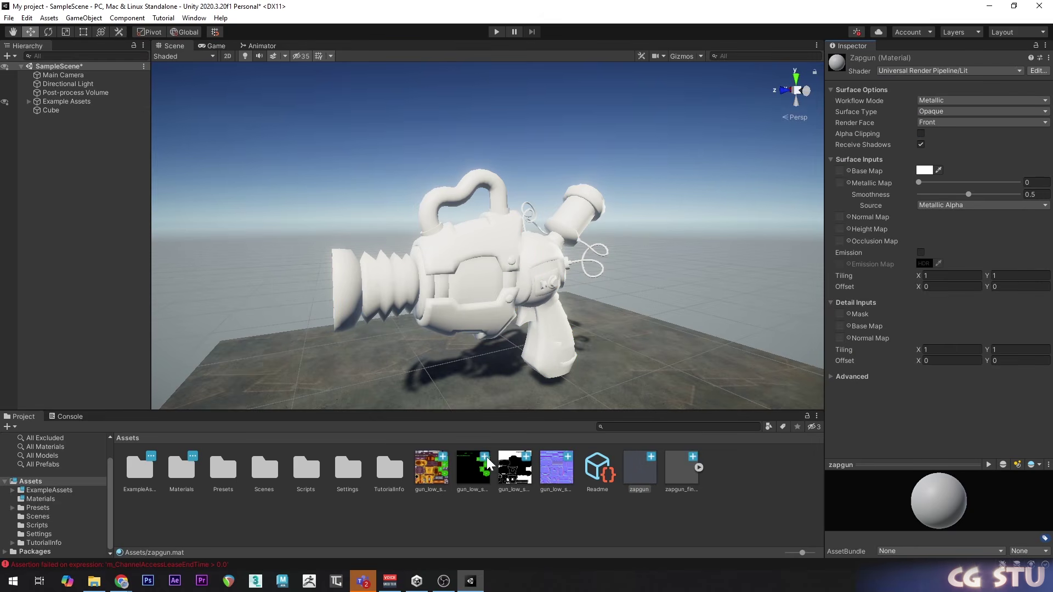
left_click_drag(815, 182, 837, 182)
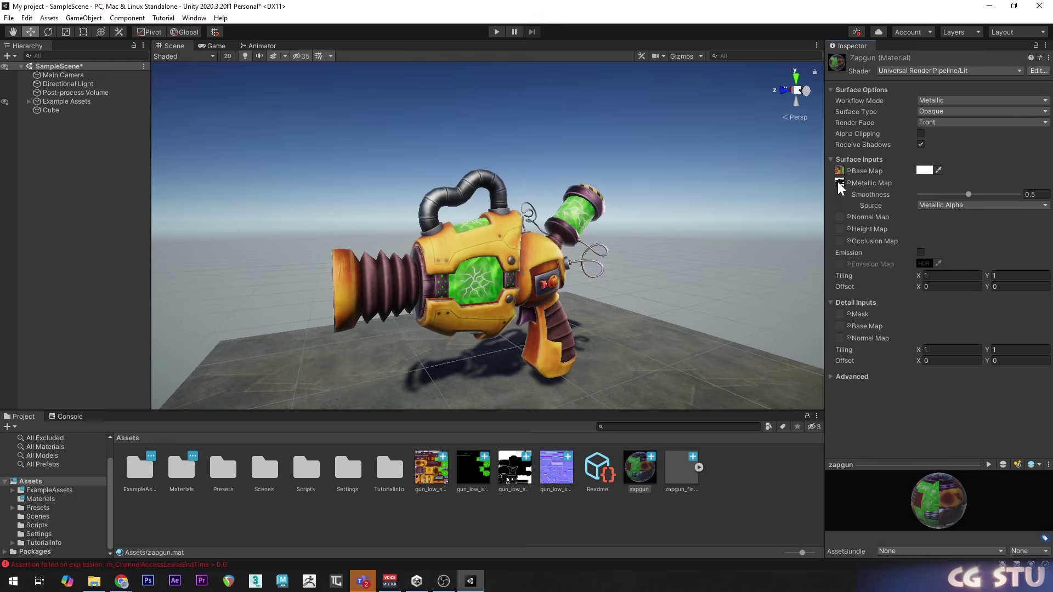
left_click_drag(968, 194, 1041, 188)
Change the normal texture's type to Normal map, apply it, and assign the texture to the zapgun material's Normal Map
left_click(557, 466)
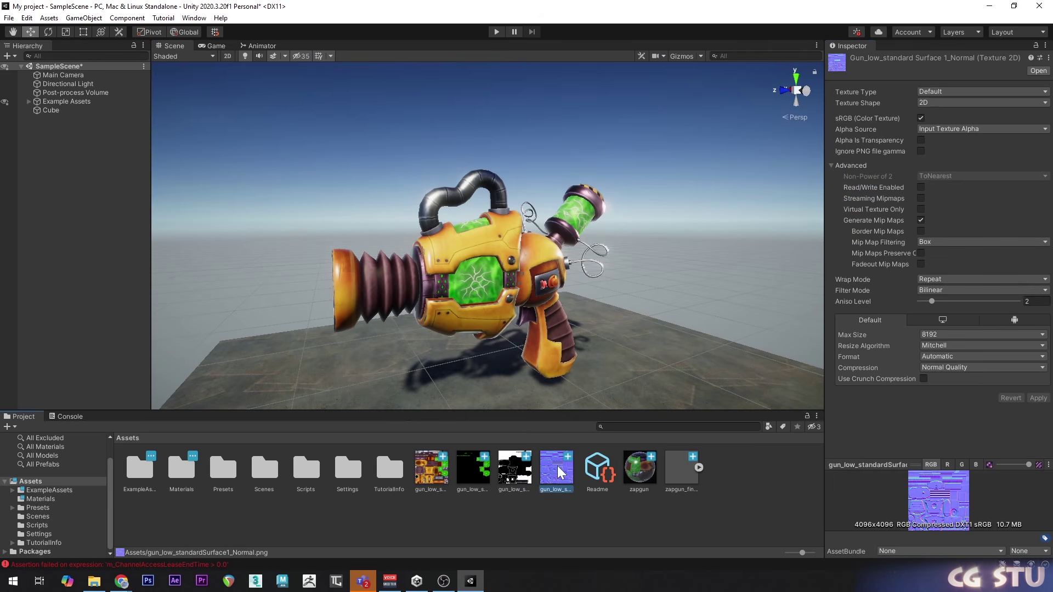
left_click(947, 91)
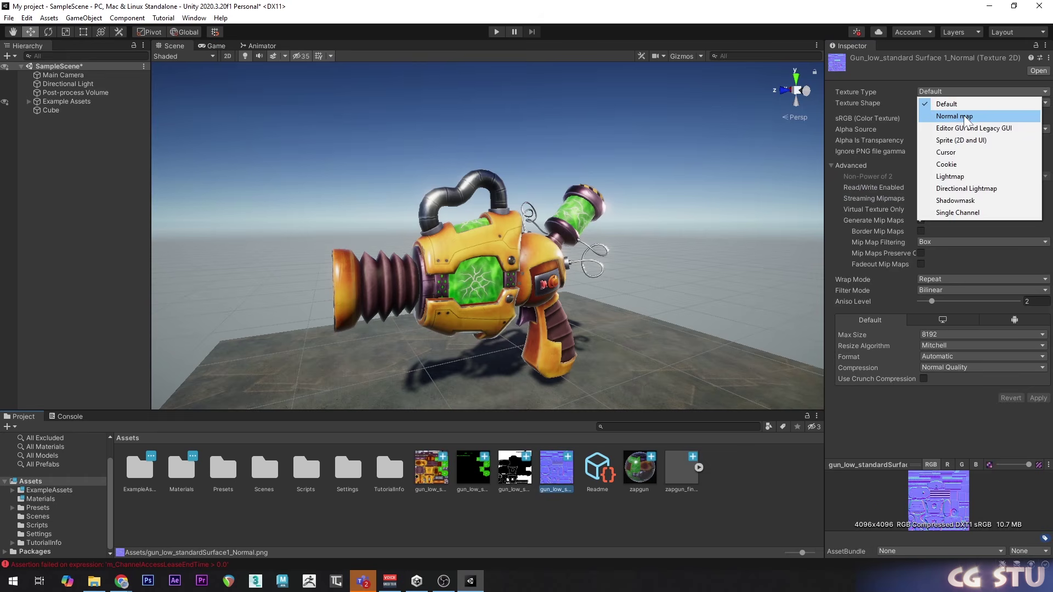
left_click(965, 117)
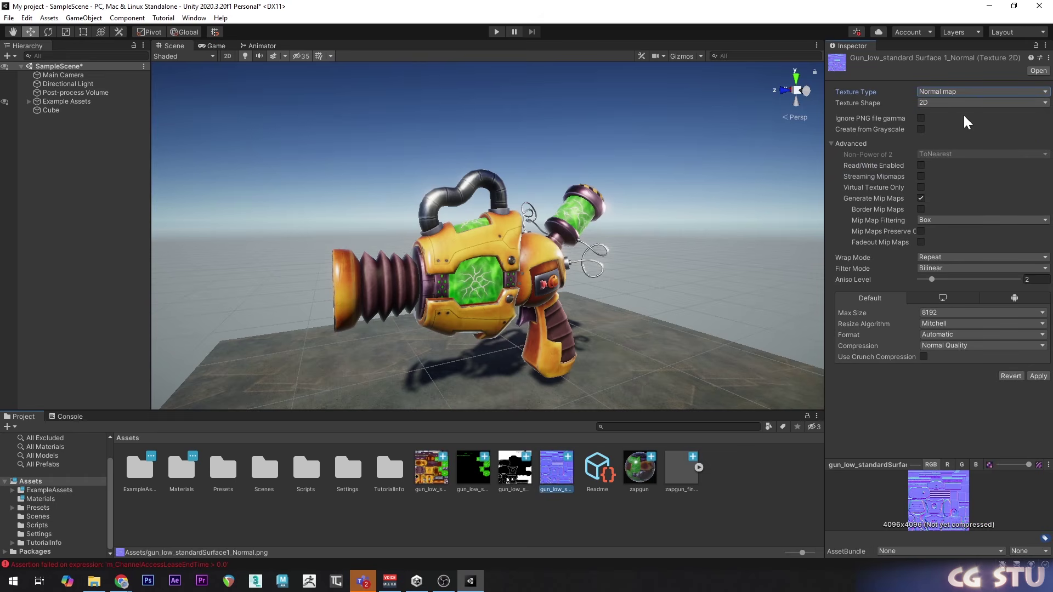
left_click(1041, 376)
left_click_drag(639, 469, 743, 311)
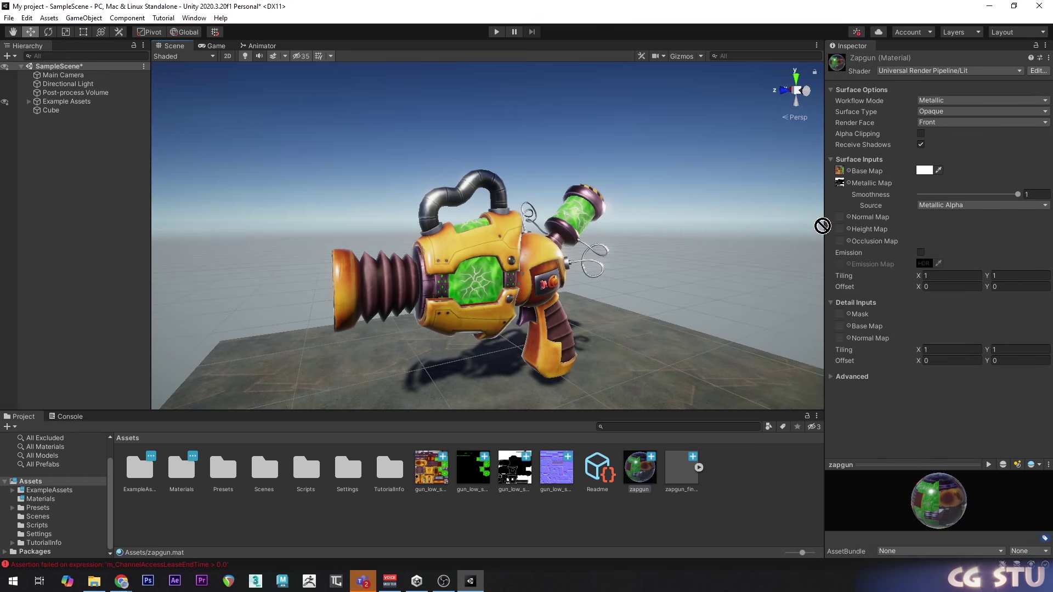
left_click_drag(837, 216, 838, 216)
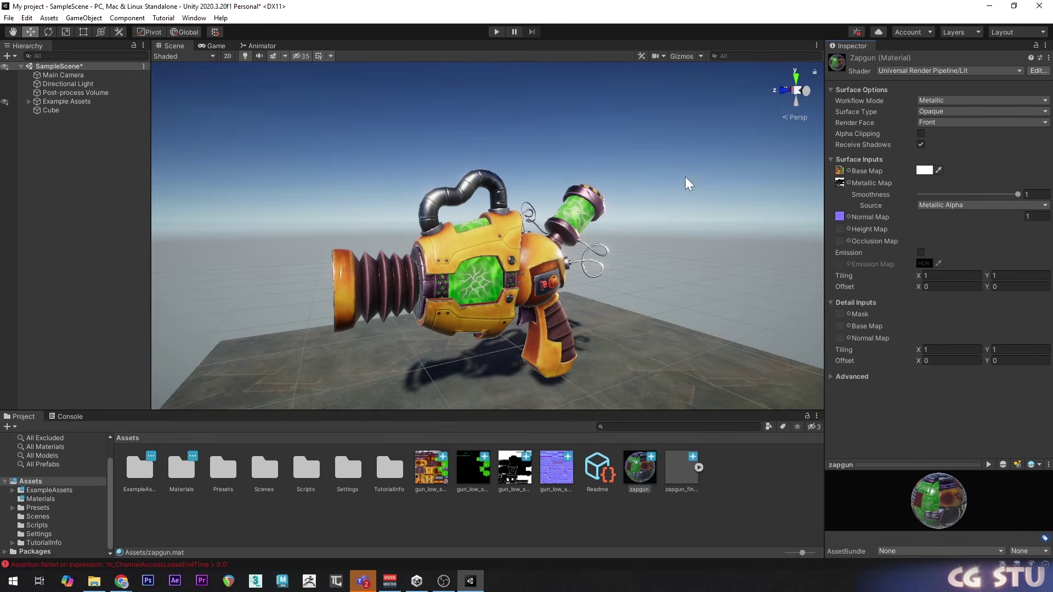
Enable Emission on the zapgun material with the exported emission texture and raise its HDR color intensity to 2.7
scroll(495, 296, "up", 5)
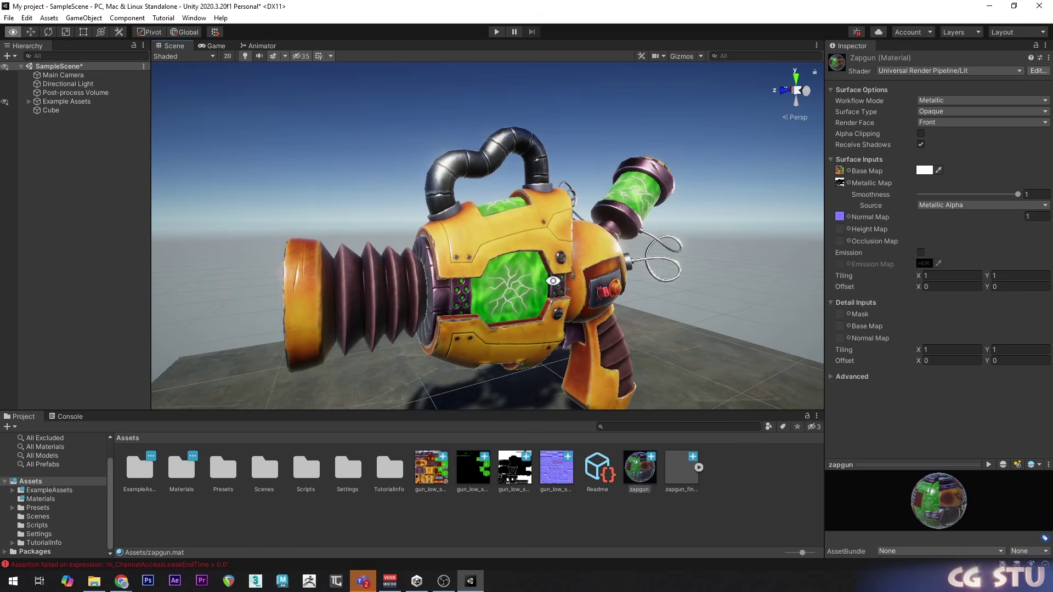
left_click(920, 252)
left_click_drag(473, 469, 838, 263)
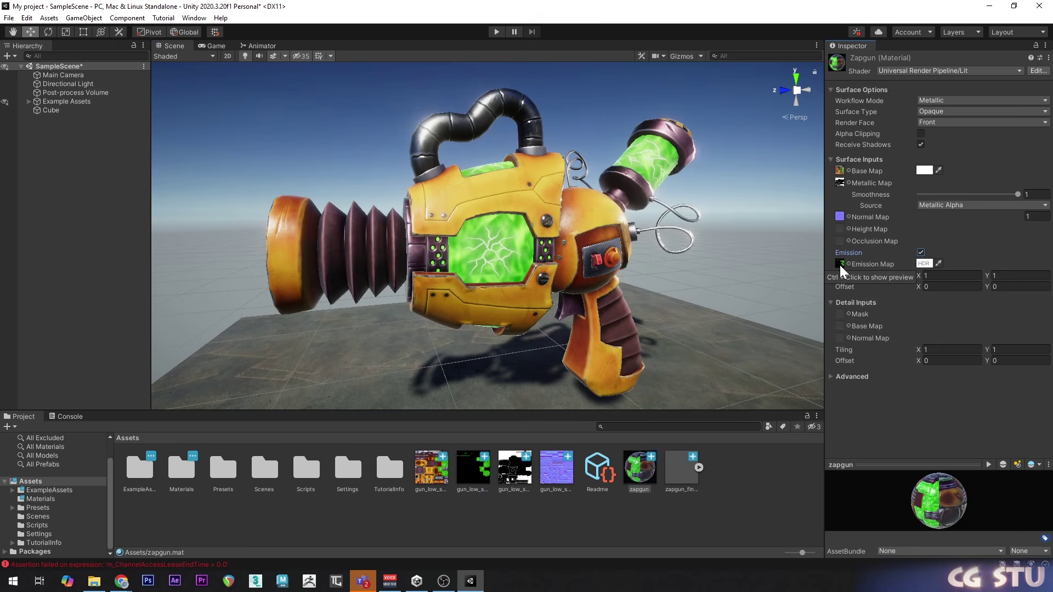
left_click(922, 263)
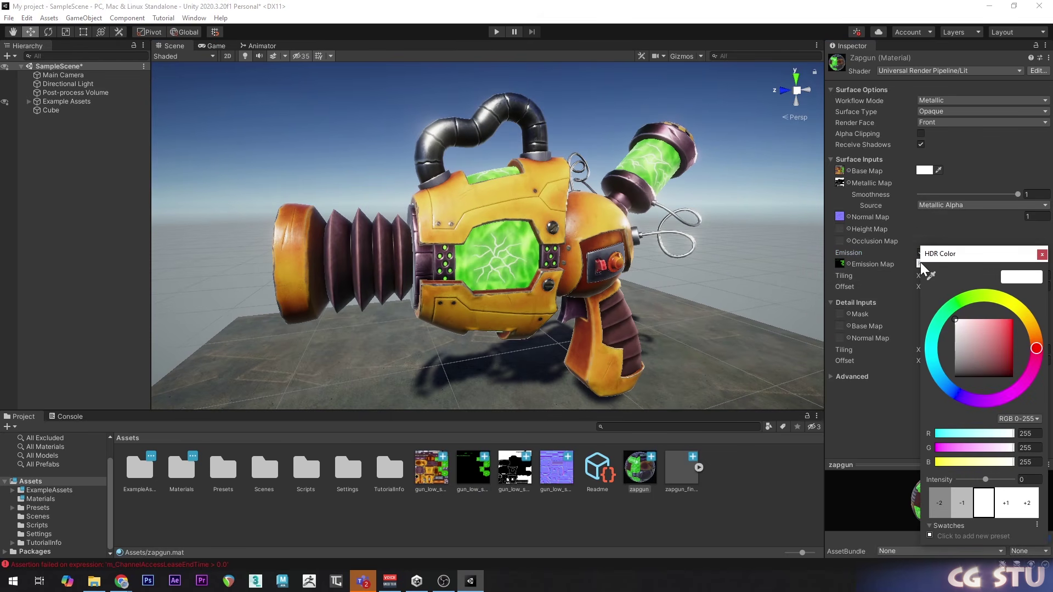
left_click_drag(987, 482, 994, 482)
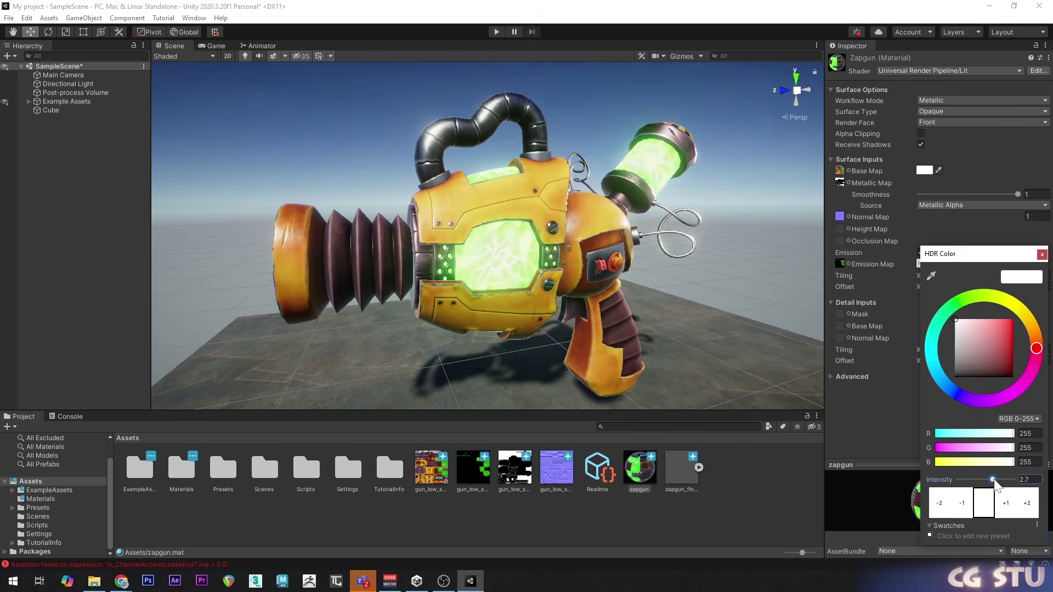
Add a green point light to the scene and place it near the gun's rear canister at about X 1.177, Y 1.373, Z -0.977
left_click_drag(576, 228, 609, 236, "alt")
left_click_drag(511, 220, 642, 208, "alt")
scroll(643, 208, "up", 5)
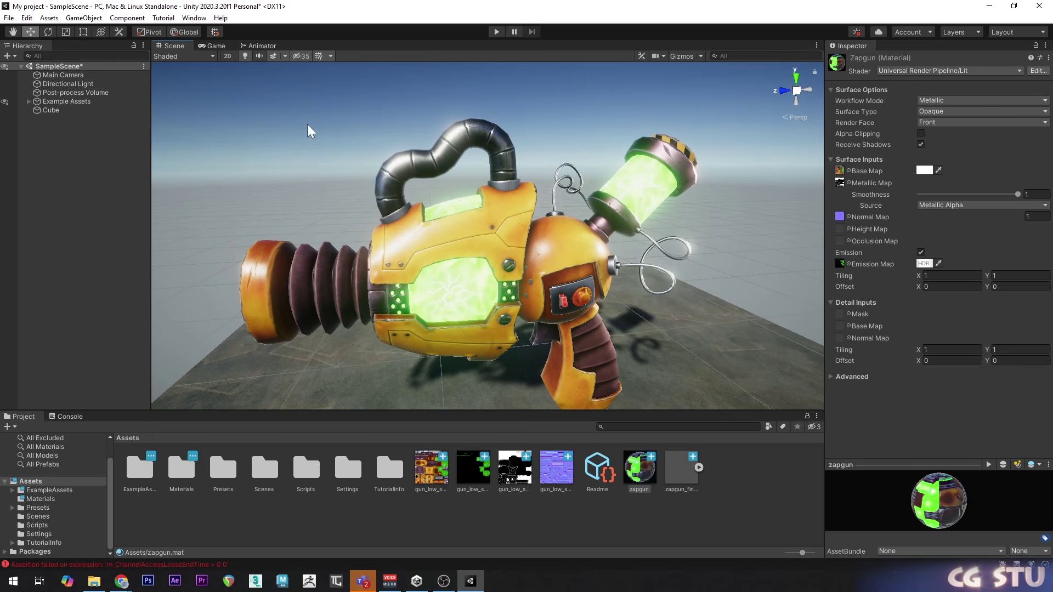
left_click(83, 17)
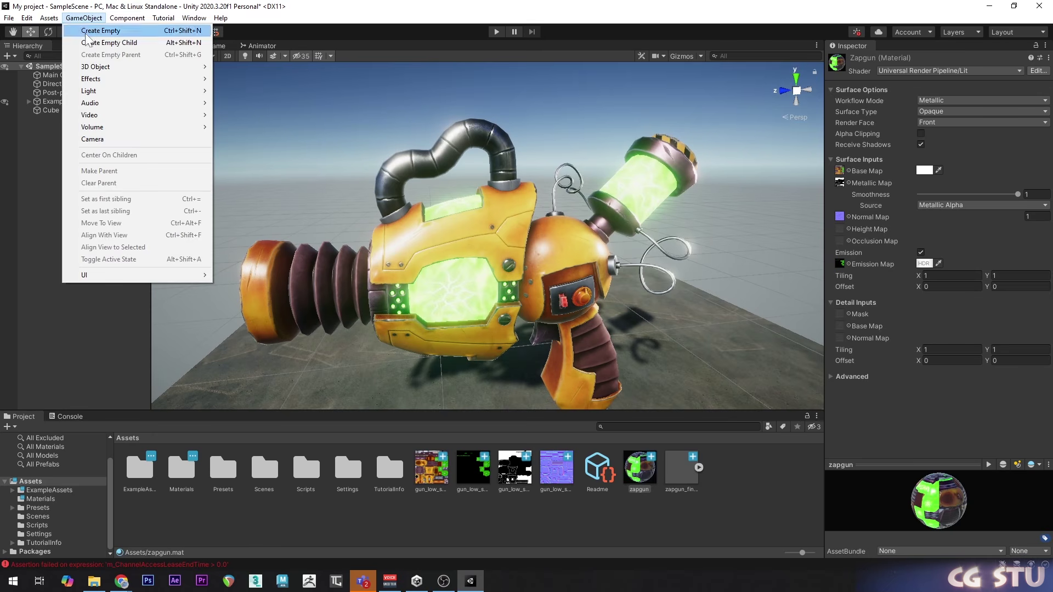
mouse_move(93, 92)
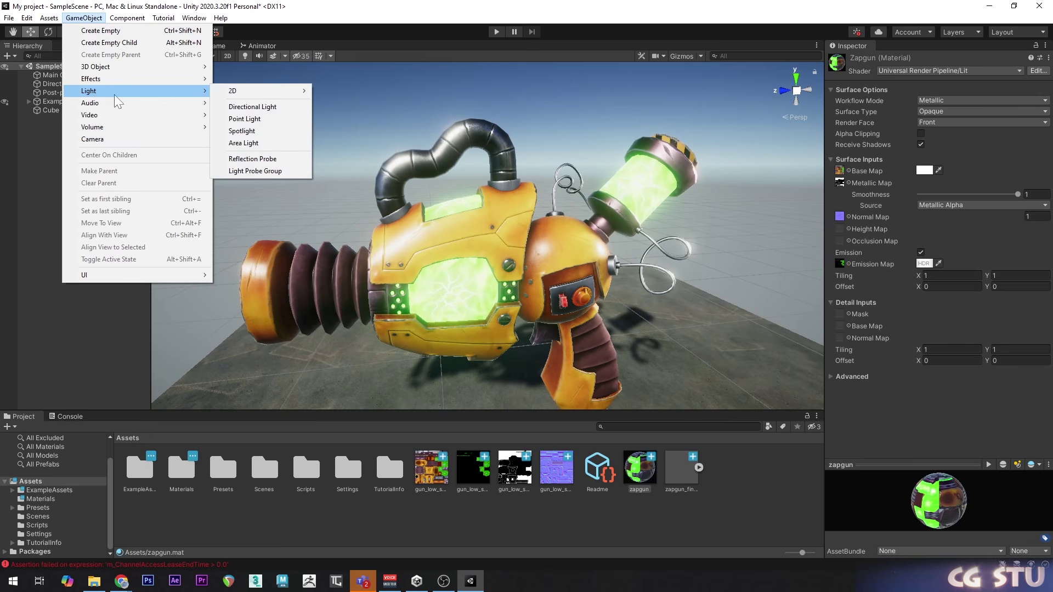
left_click(259, 117)
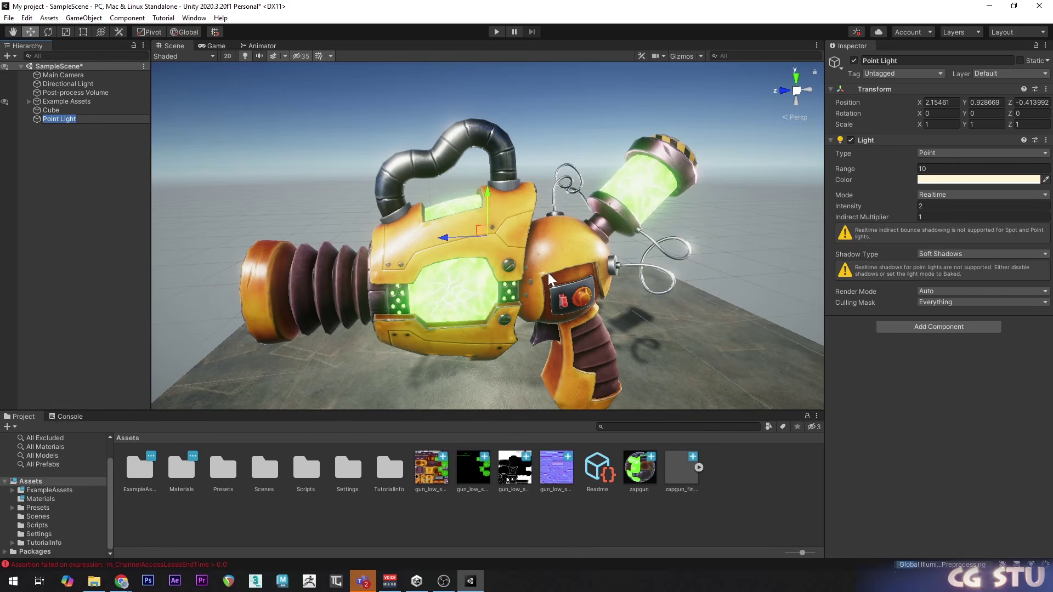
left_click_drag(455, 235, 574, 184, "alt")
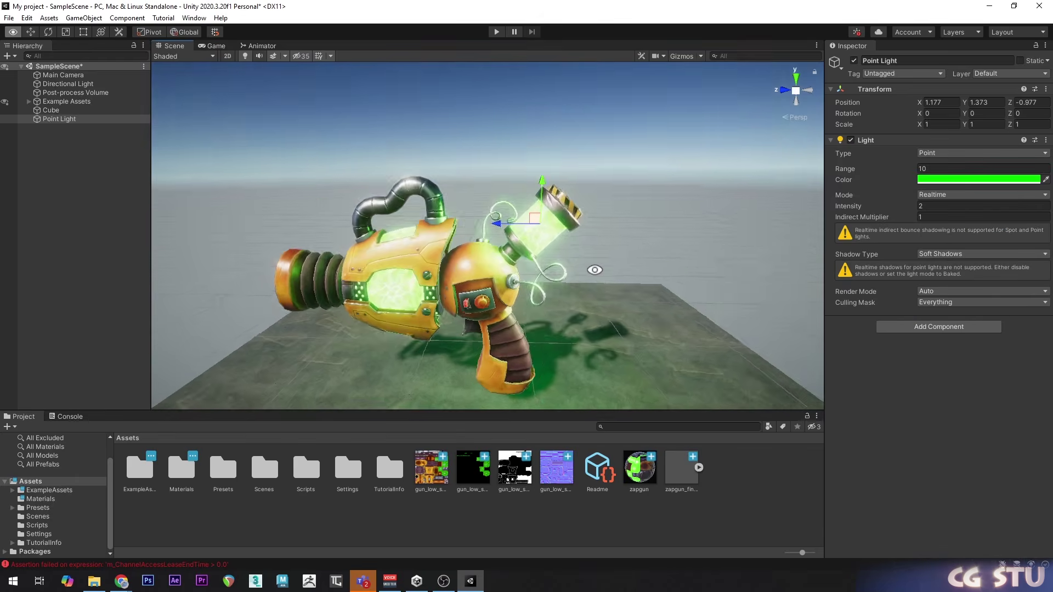
In the Post-process Volume's Bloom override, set Threshold to 1.57 and Intensity to 2.45
left_click_drag(595, 265, 646, 263, "alt")
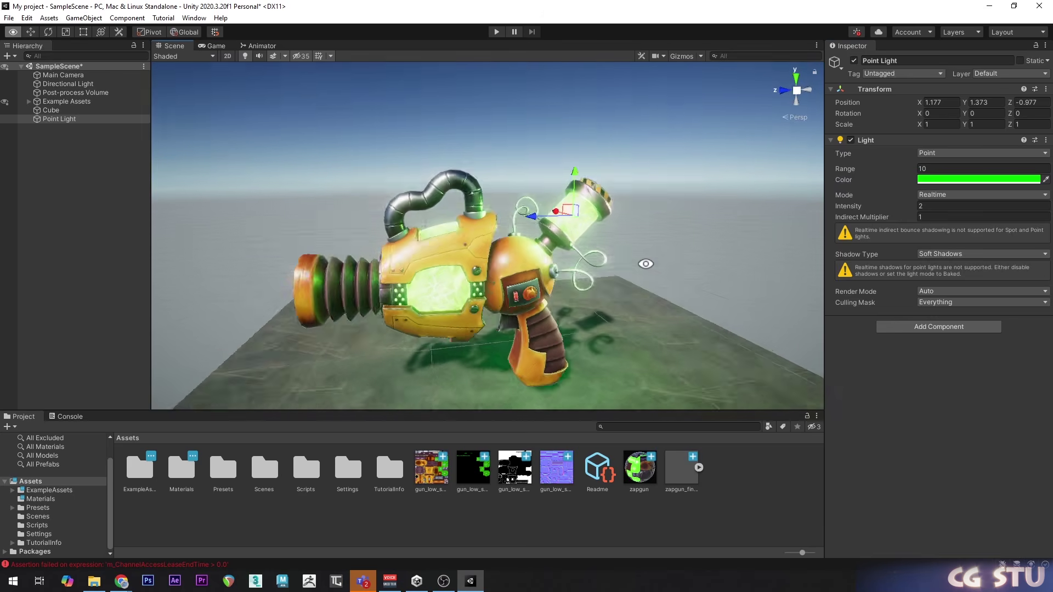
scroll(645, 264, "up", 3)
left_click(64, 92)
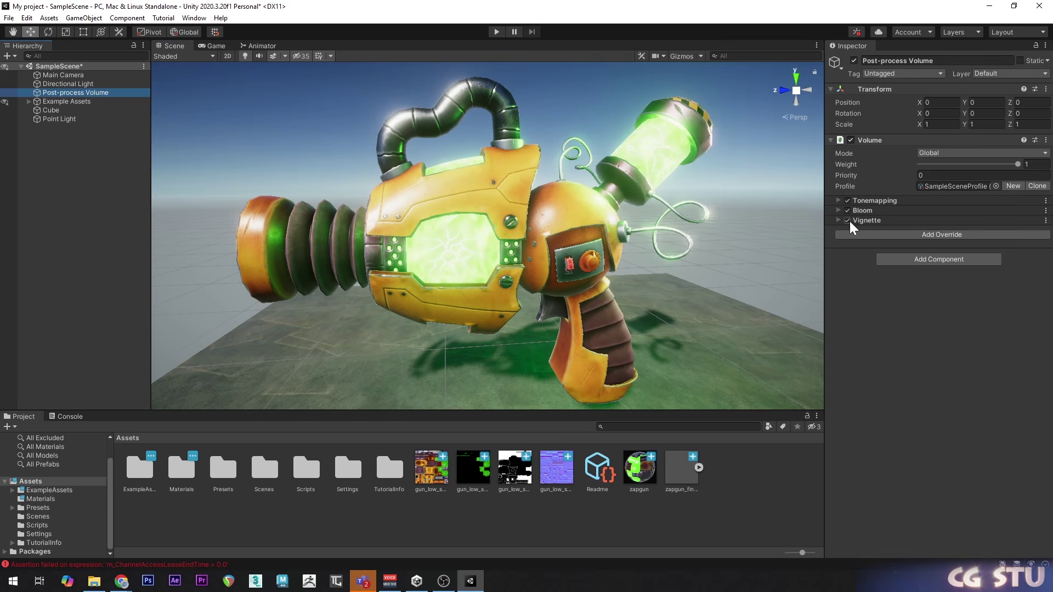
left_click(861, 211)
mouse_move(868, 250)
left_mouse_down()
mouse_move(911, 247)
mouse_move(858, 249)
mouse_move(873, 247)
mouse_move(857, 241)
mouse_move(867, 236)
mouse_move(867, 248)
mouse_move(903, 240)
mouse_move(872, 250)
mouse_move(855, 240)
left_mouse_up()
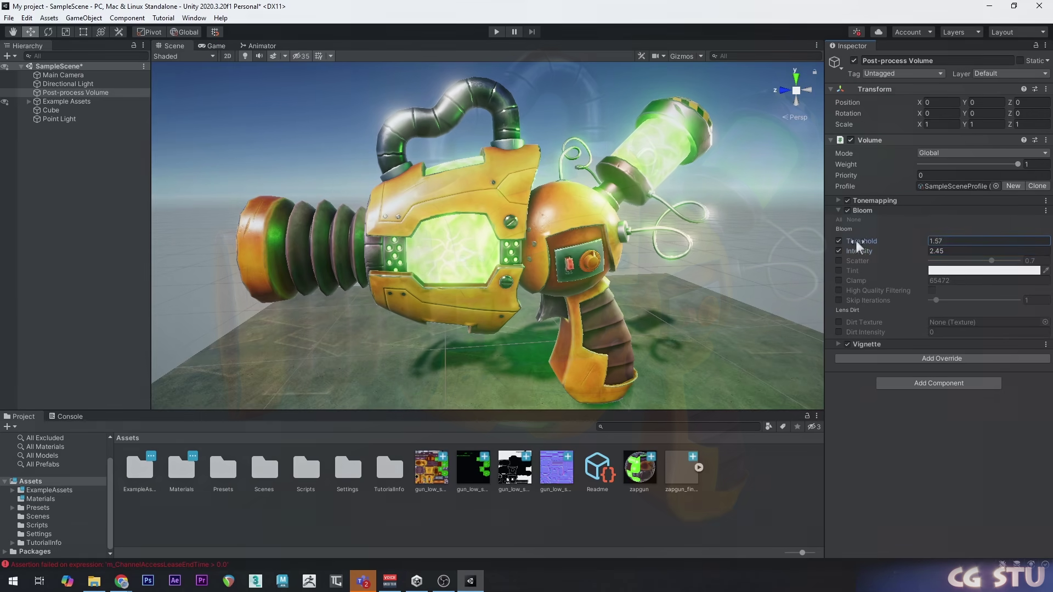